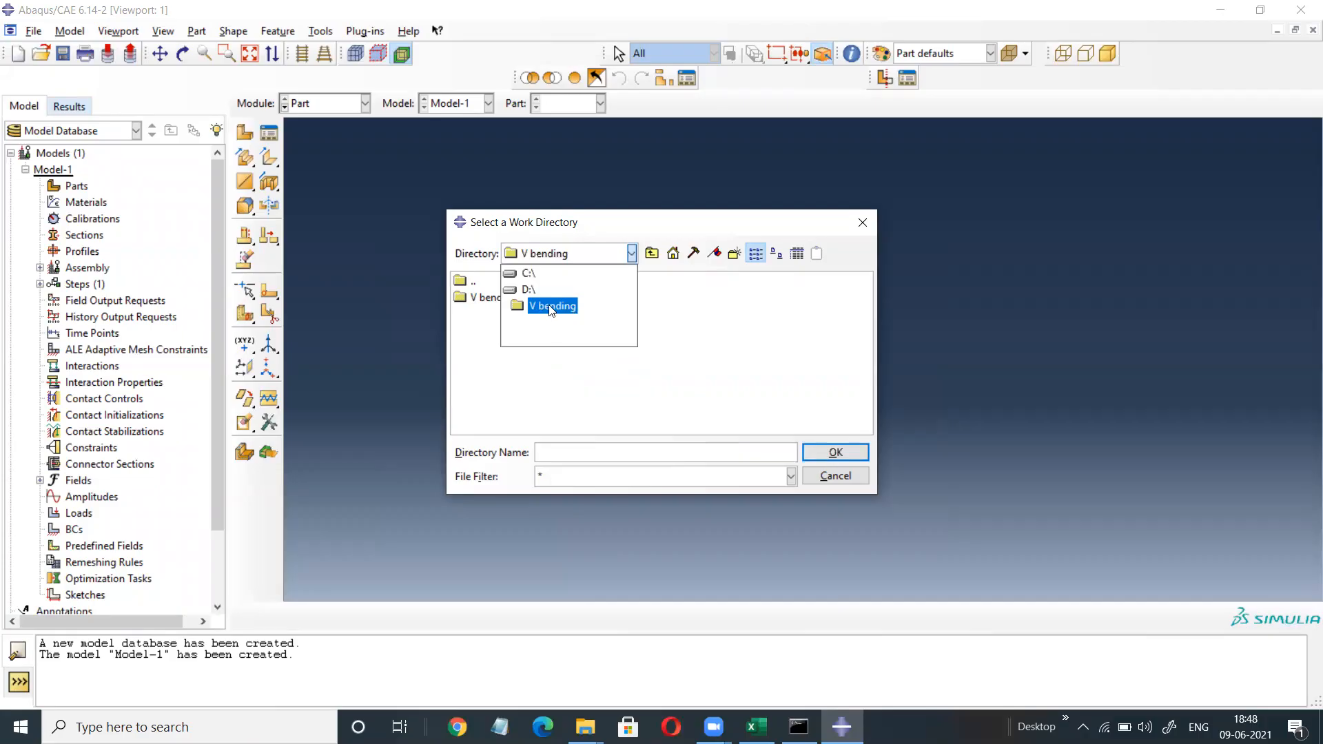
# Set the Abaqus work directory to the D:\V bending folder.
pyautogui.click(527, 290)
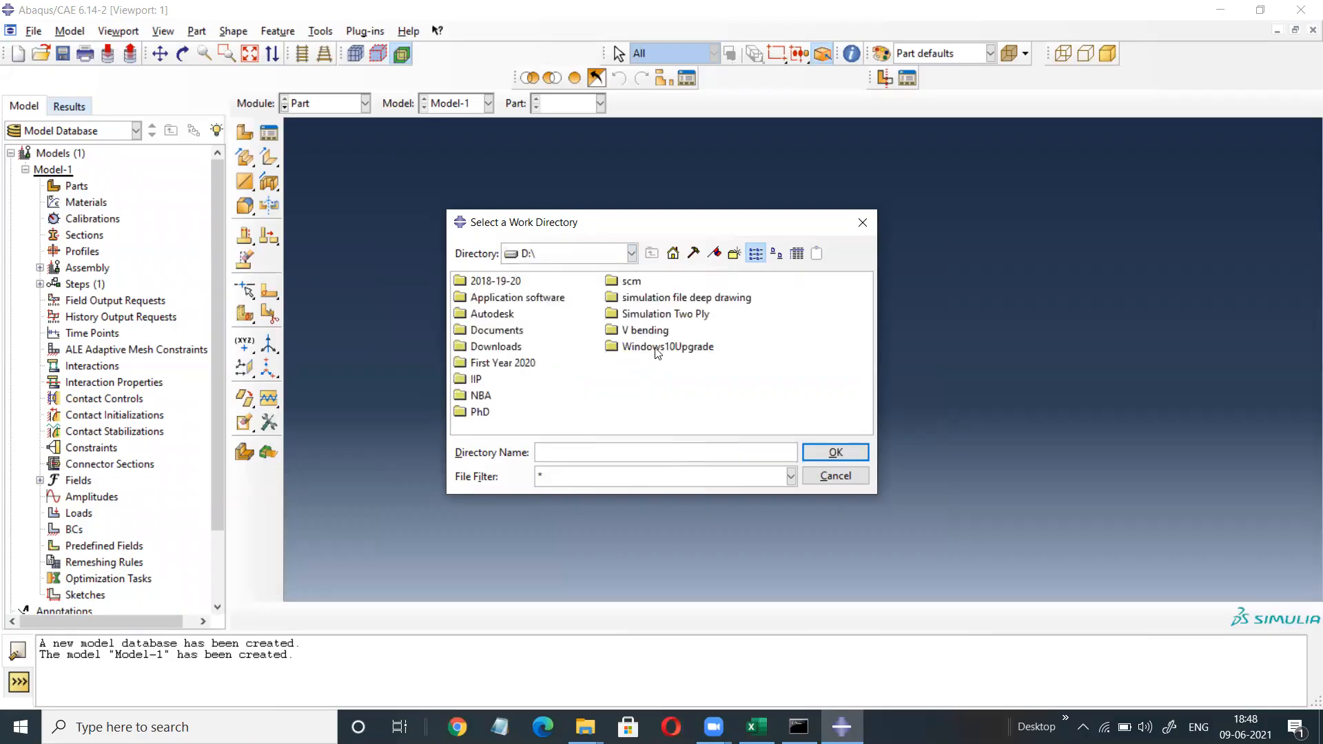
pyautogui.click(645, 331)
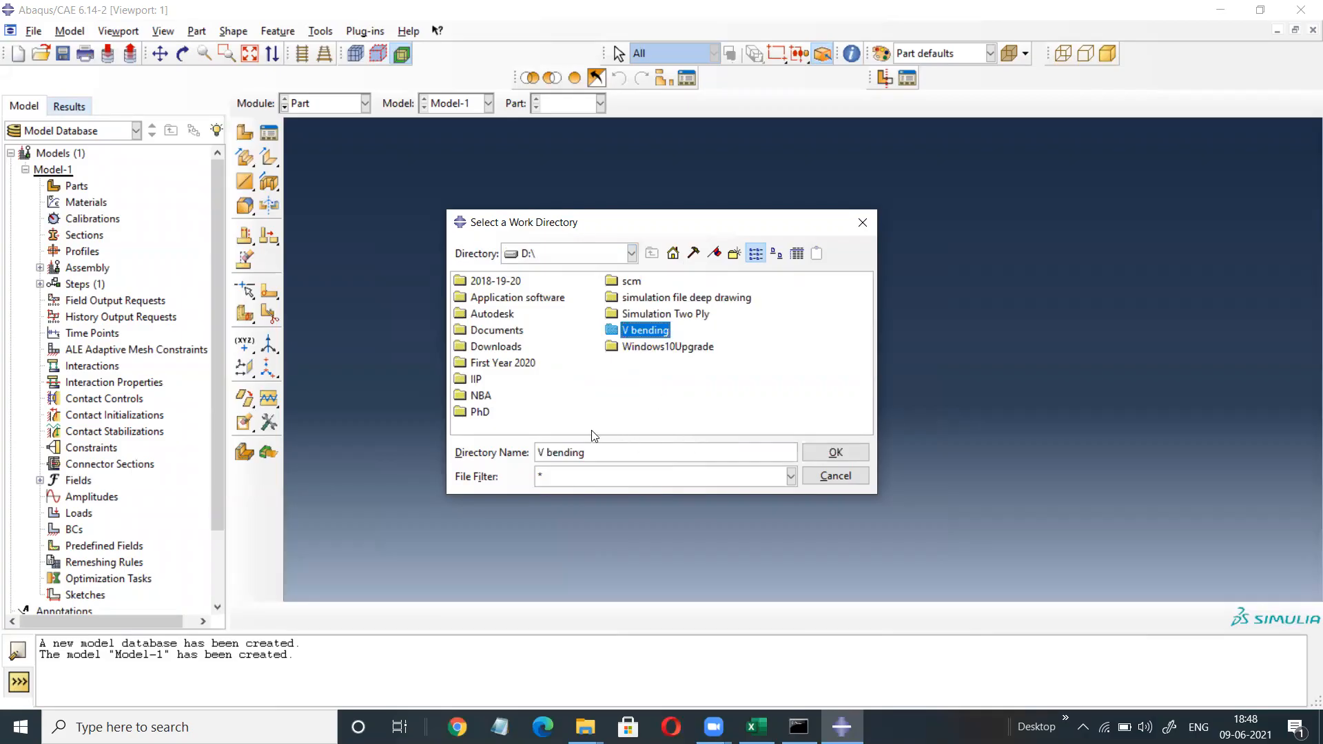
pyautogui.click(834, 453)
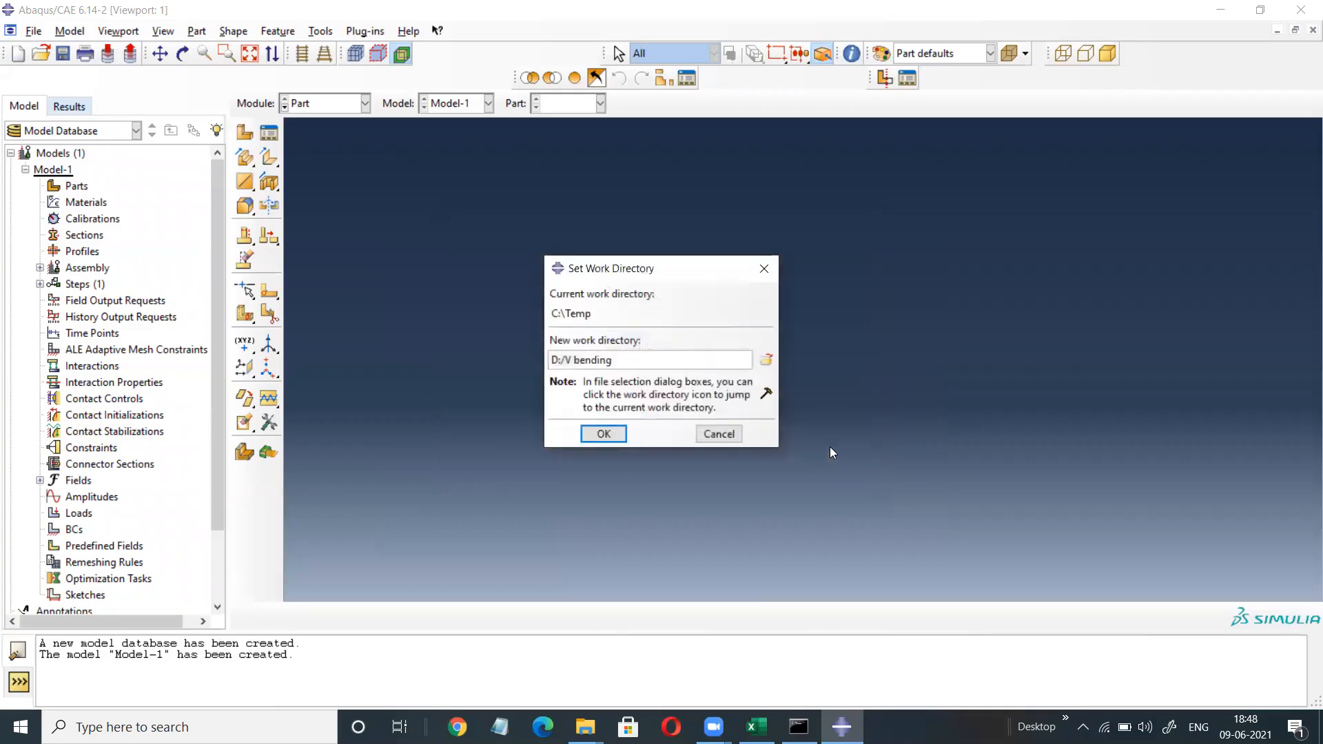
pyautogui.click(603, 434)
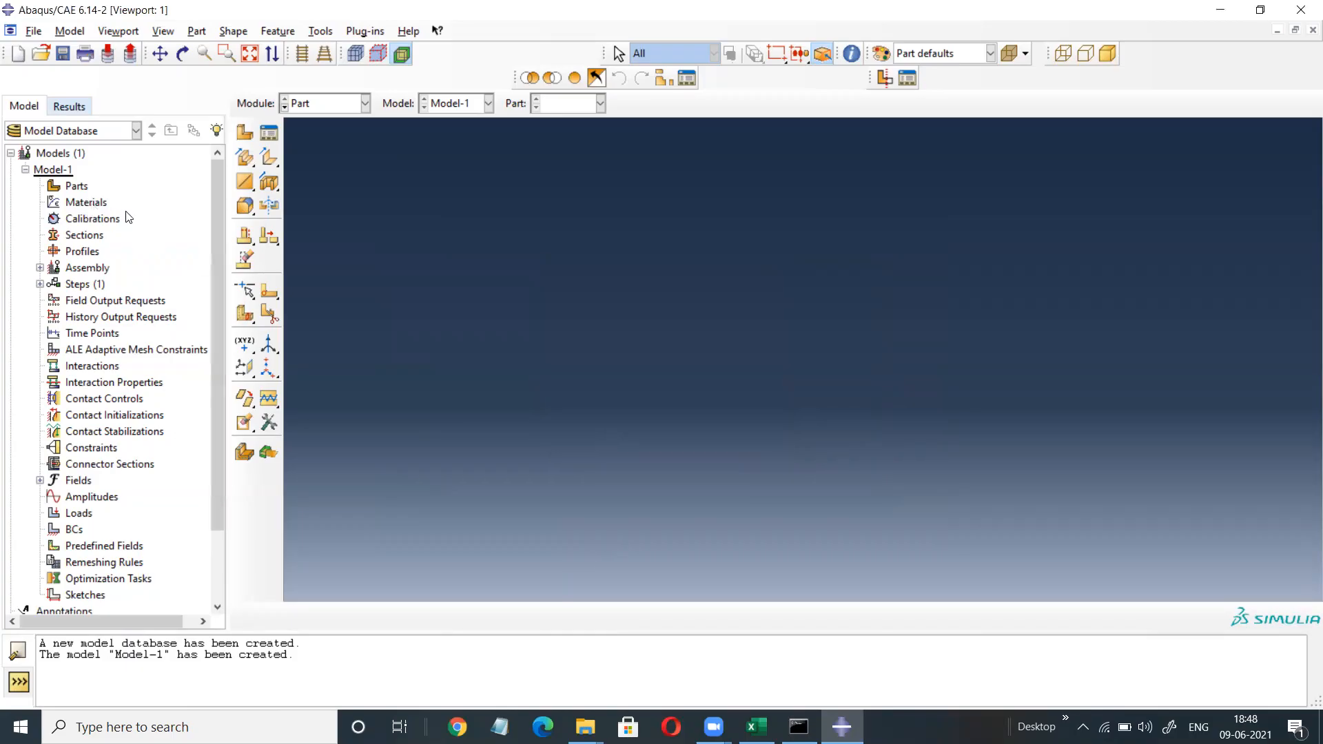
# Create a part named 'Blank' as a 2D planar deformable shell and open its sketcher.
pyautogui.doubleClick(74, 186)
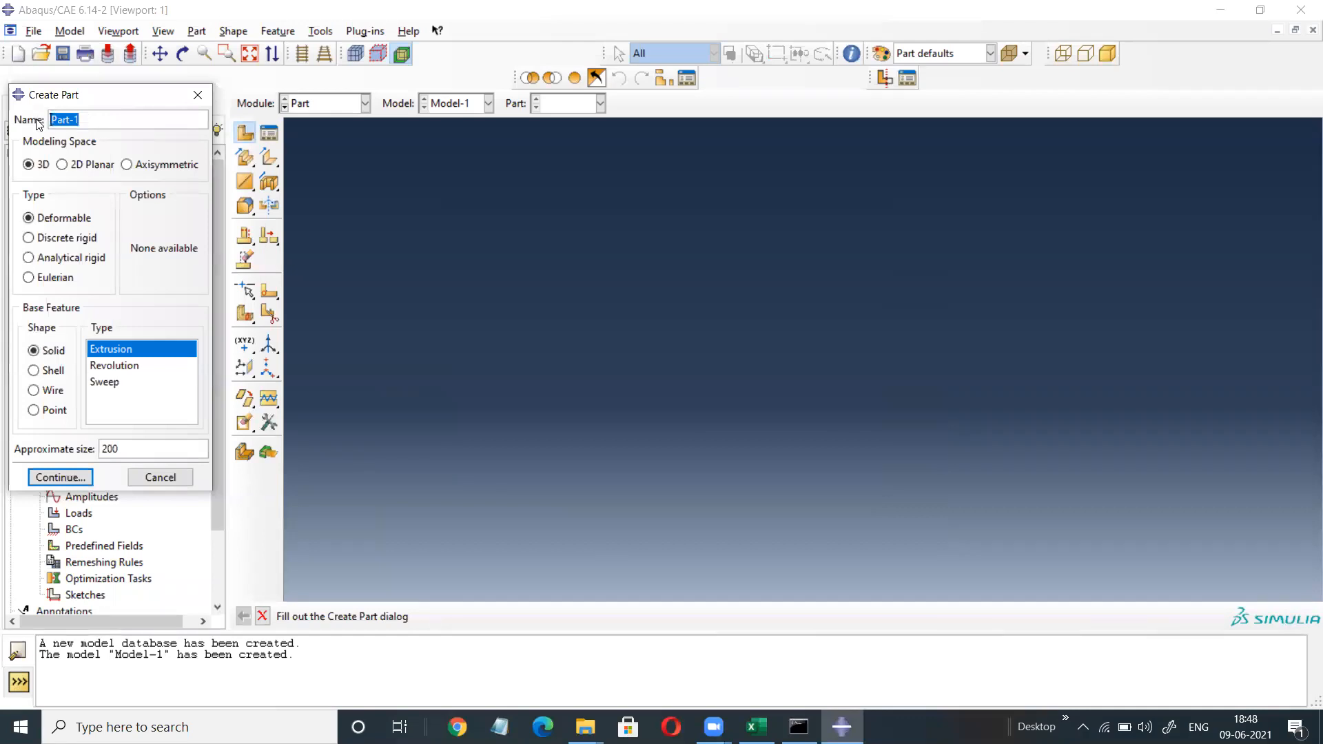
pyautogui.write('Blank')
pyautogui.click(63, 165)
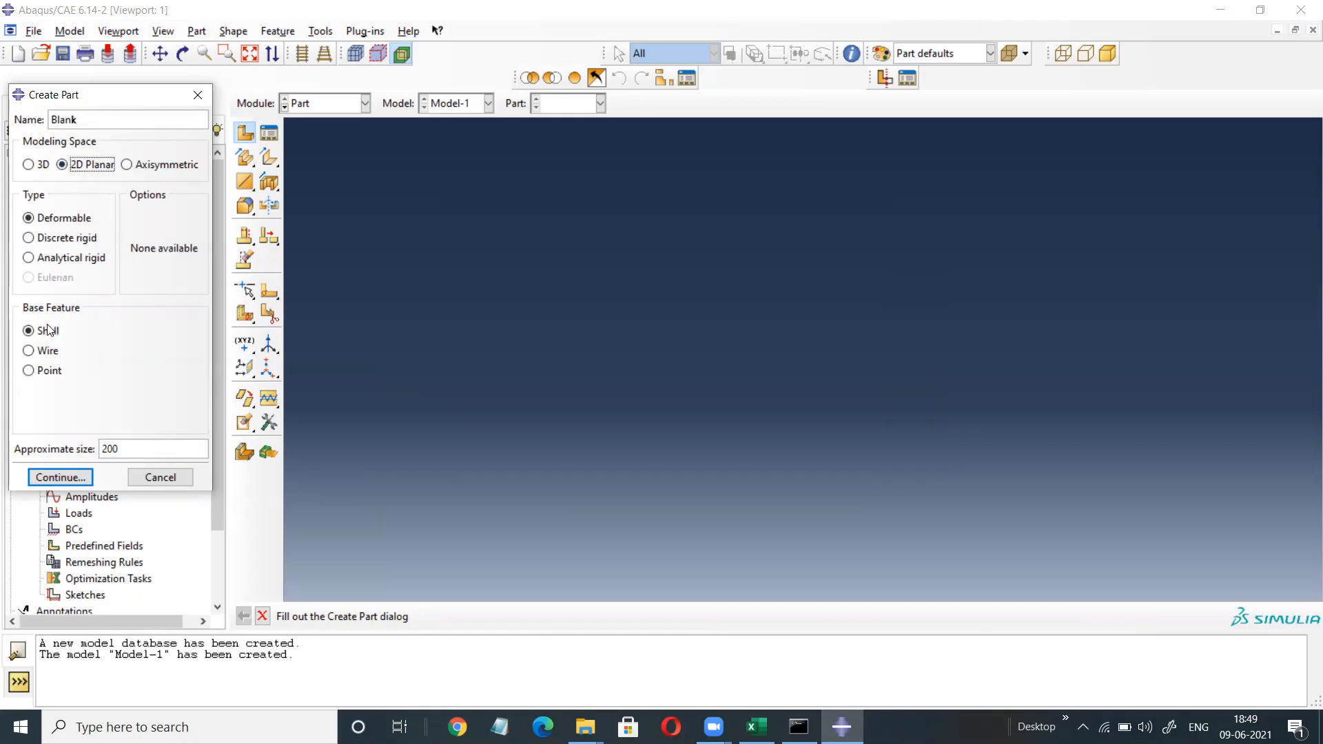
pyautogui.click(58, 478)
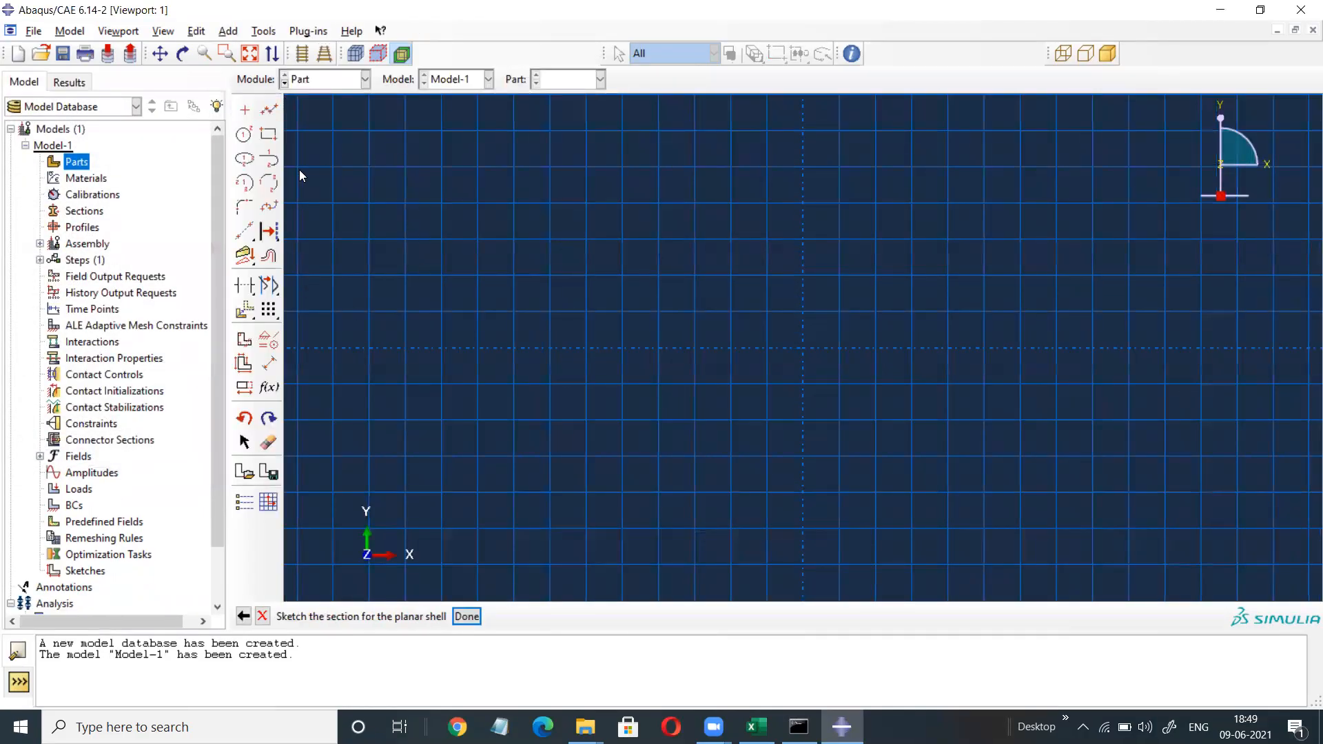
# Draw a closed rectangle, with midpoints on each edge, spanning about x -60 to 55 and y -15 to 5.
pyautogui.click(270, 108)
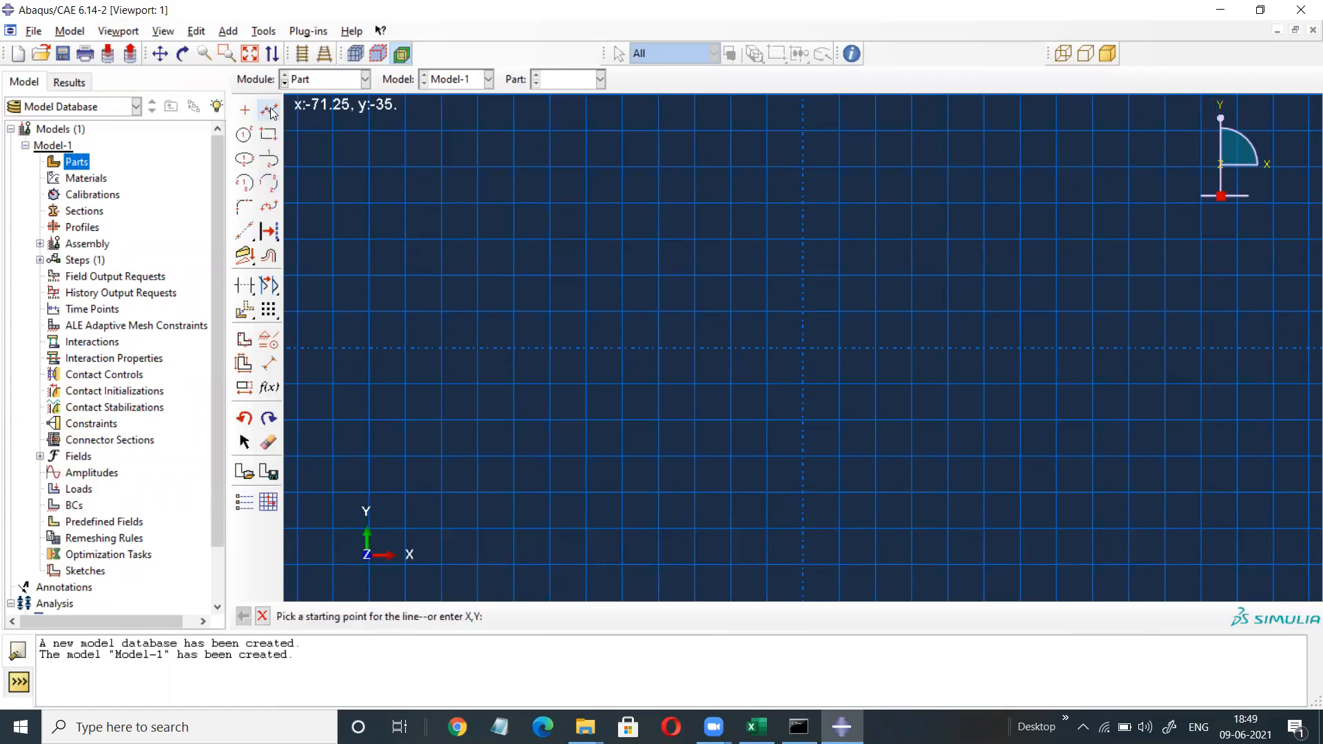
pyautogui.click(366, 452)
pyautogui.click(369, 384)
pyautogui.click(370, 312)
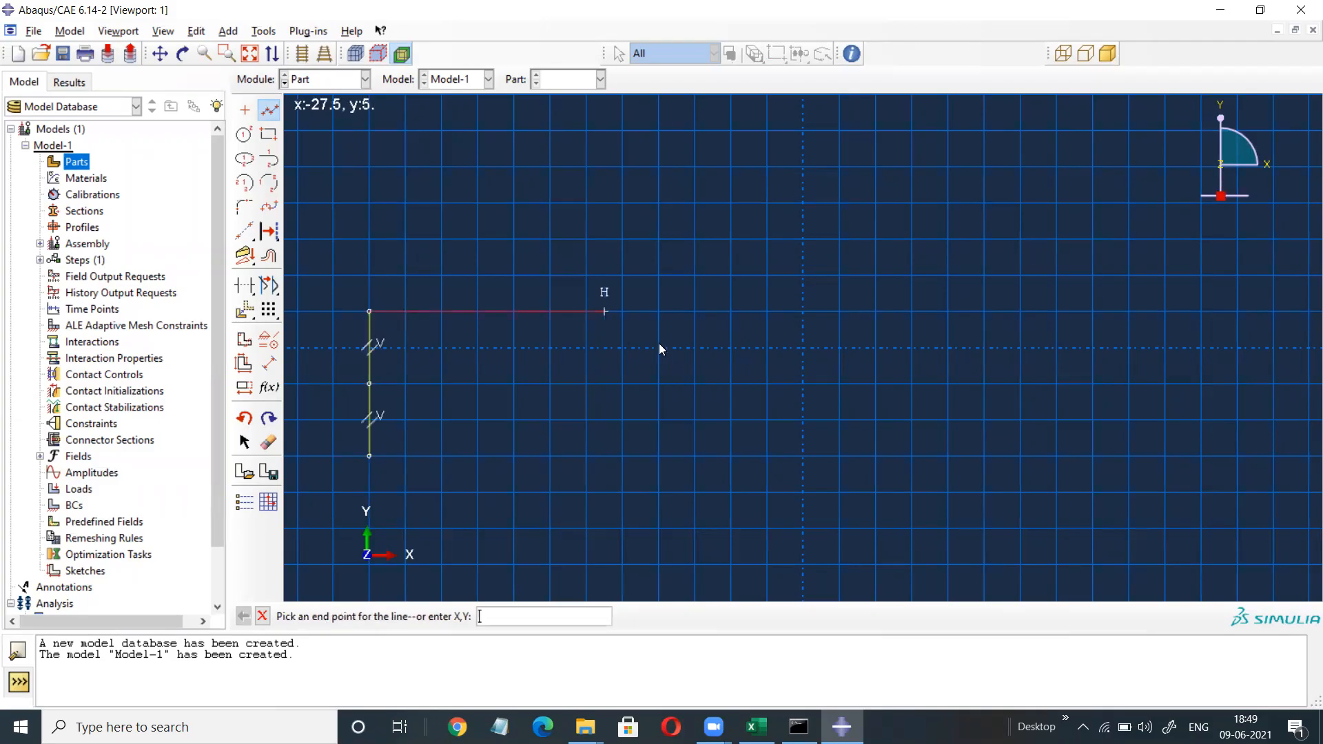
pyautogui.click(839, 312)
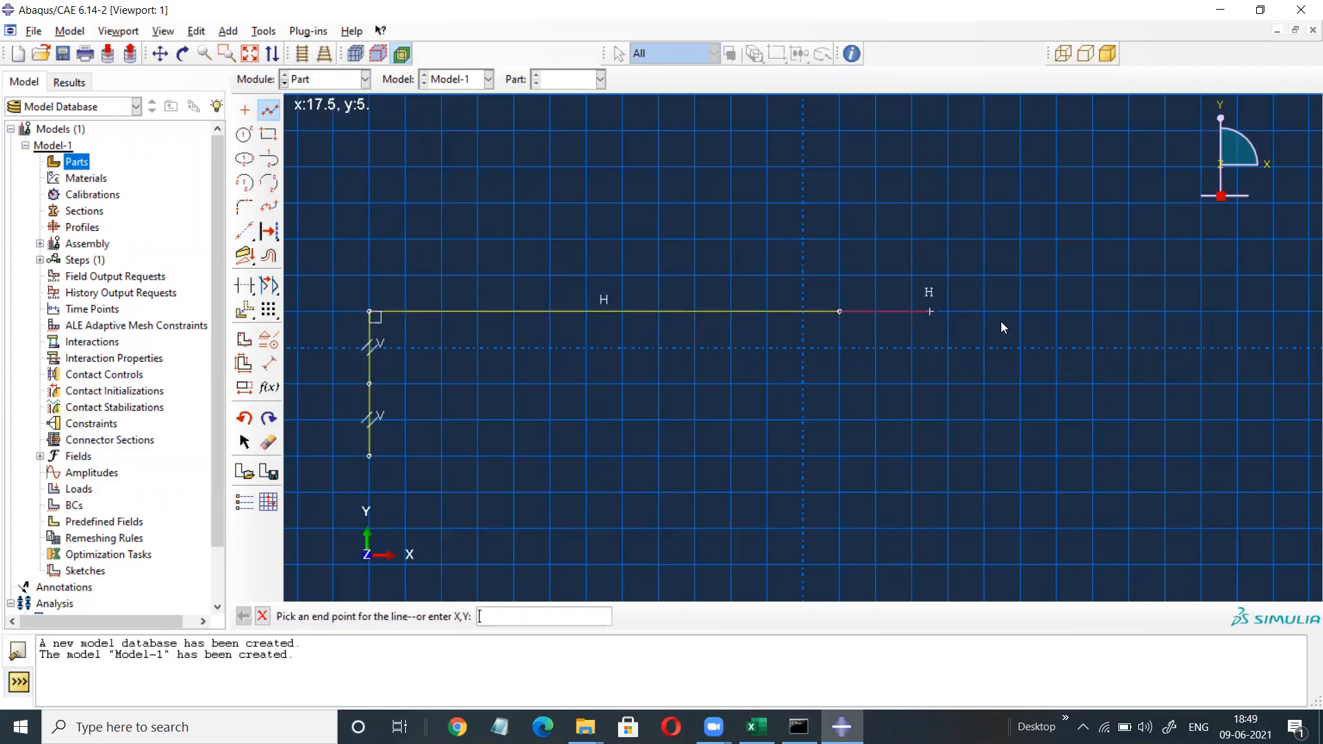
pyautogui.click(1199, 311)
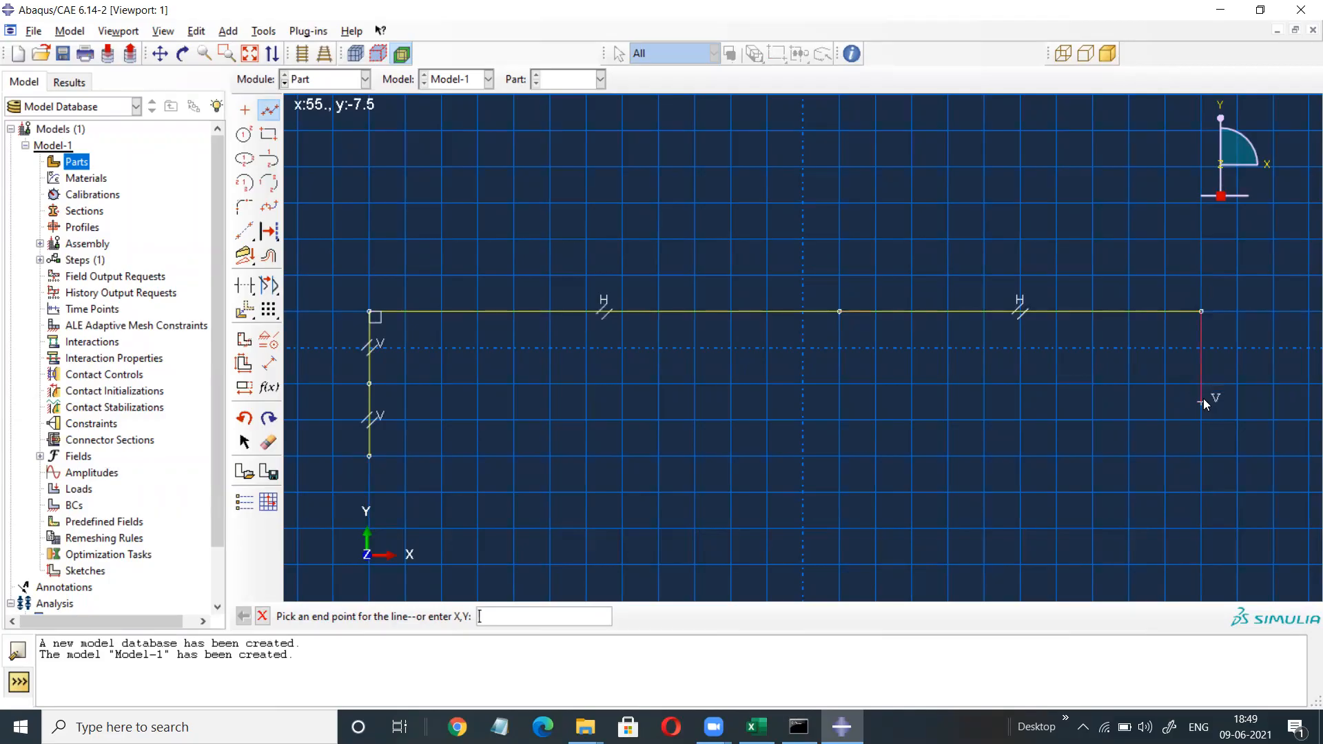
pyautogui.click(1200, 383)
pyautogui.click(1200, 455)
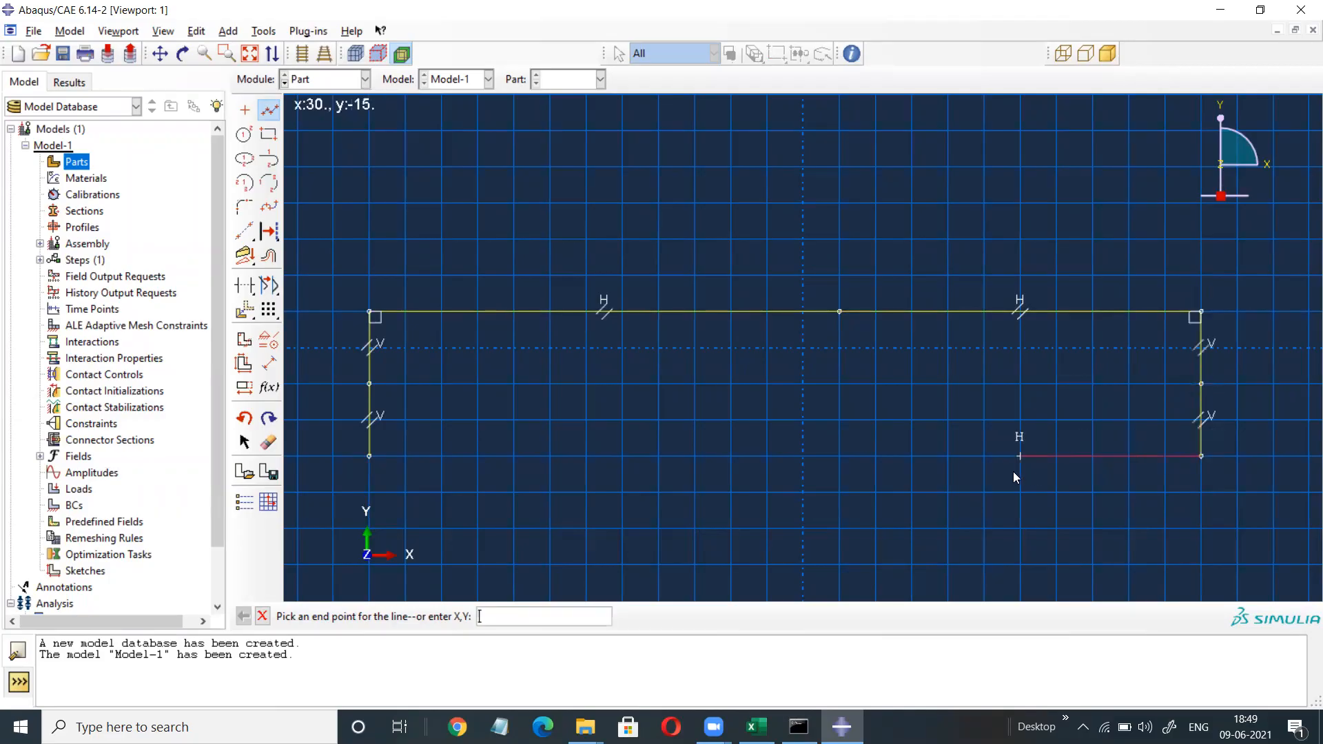
pyautogui.click(840, 455)
pyautogui.click(370, 455)
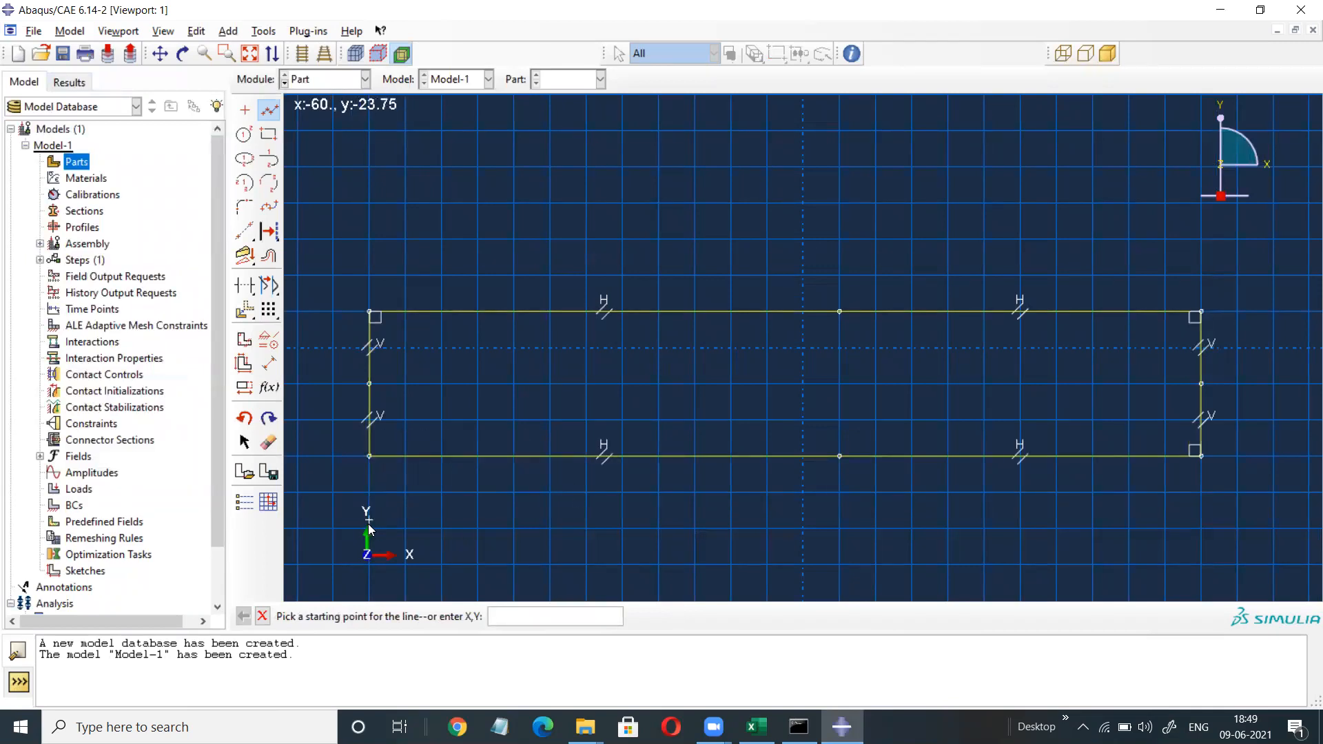
# Dimension both top halves and the bottom-left half of the rectangle to 75.
pyautogui.click(272, 371)
pyautogui.click(484, 311)
pyautogui.click(488, 259)
pyautogui.write('75')
pyautogui.press('Return')
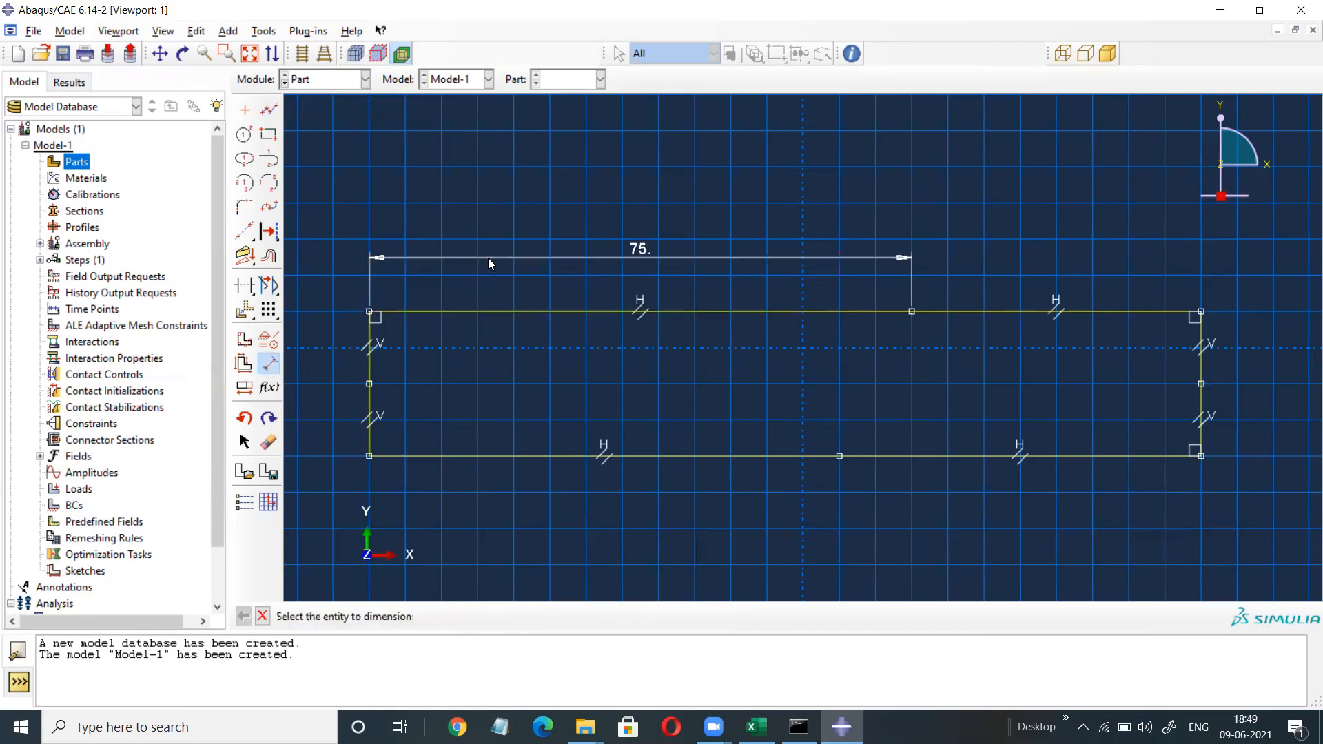
pyautogui.click(1029, 310)
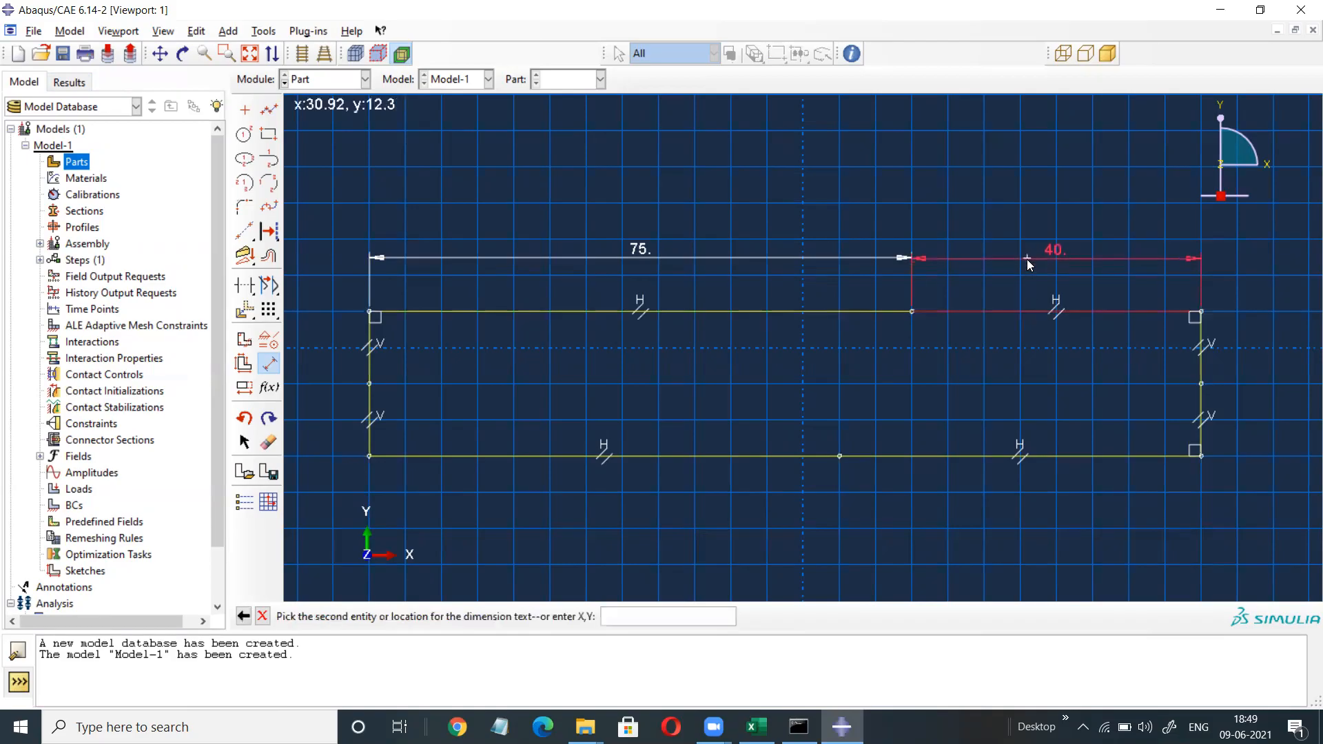
pyautogui.click(1027, 259)
pyautogui.write('75')
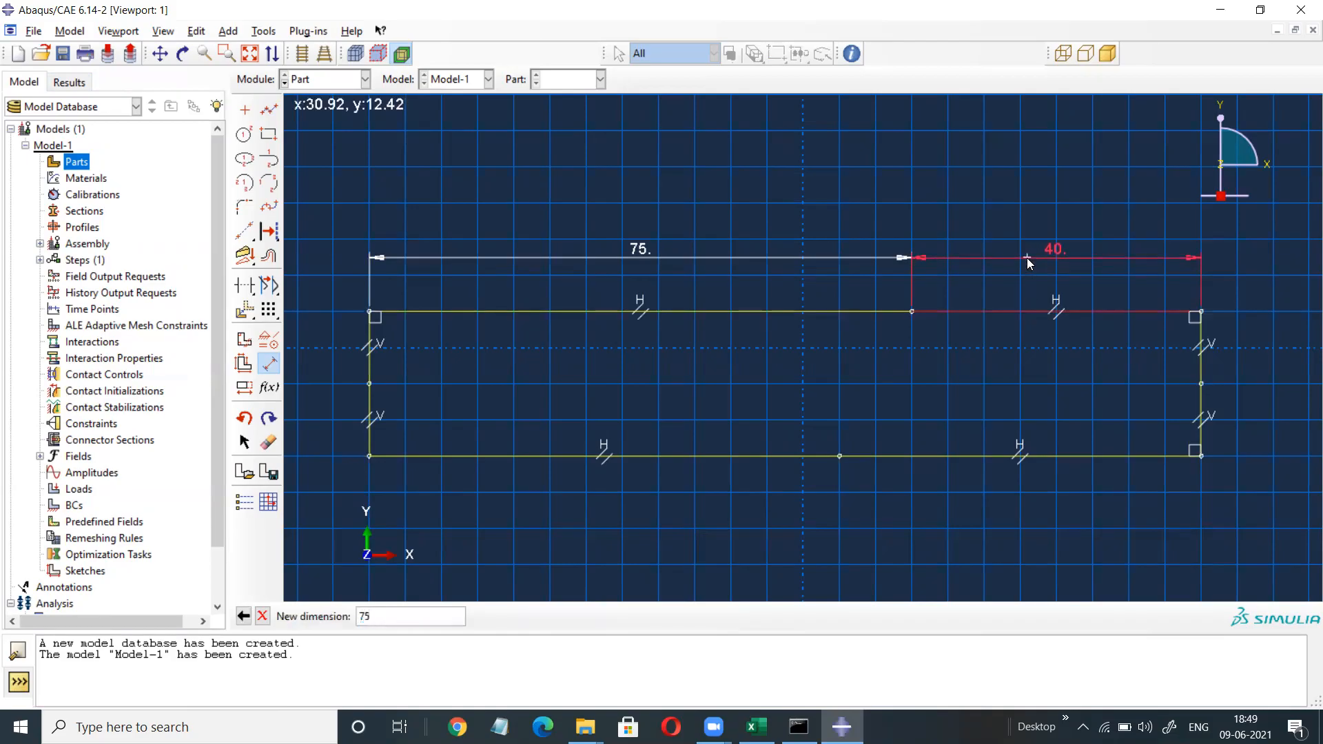
pyautogui.press('Return')
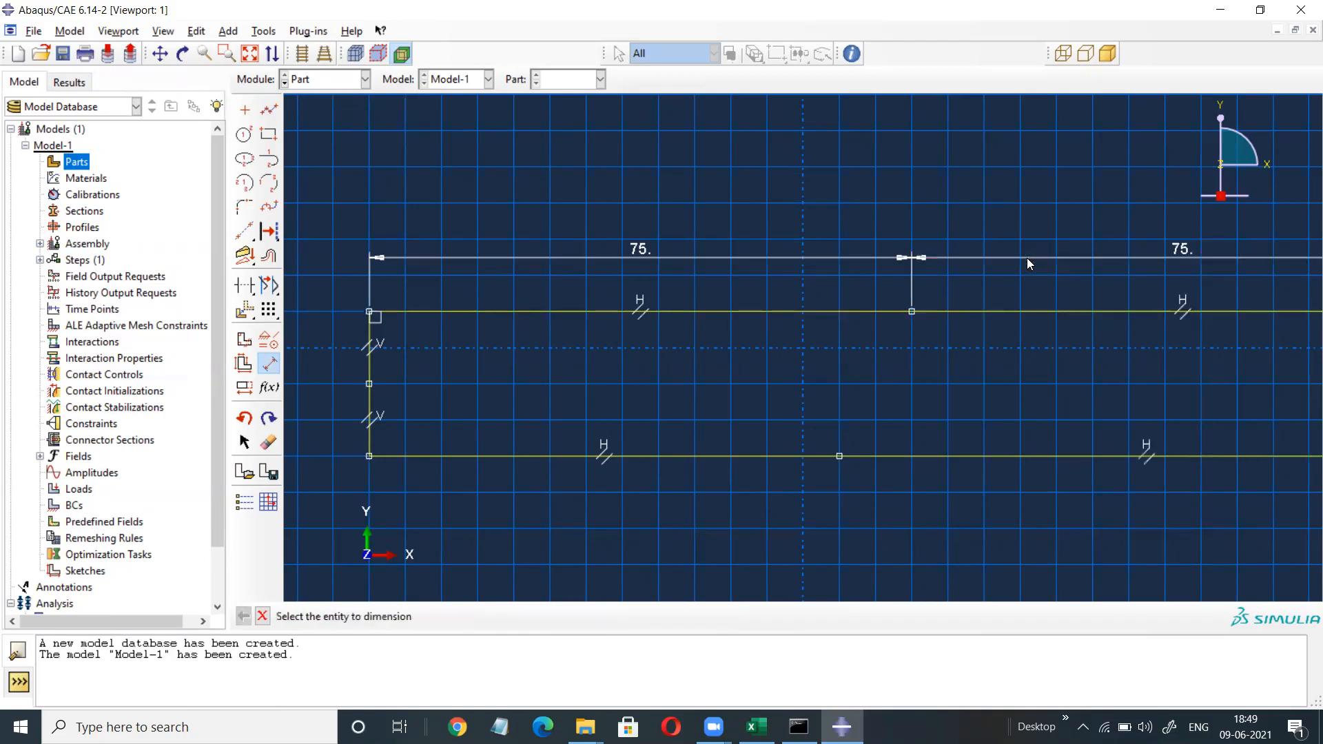
pyautogui.click(696, 459)
pyautogui.click(694, 505)
pyautogui.write('75')
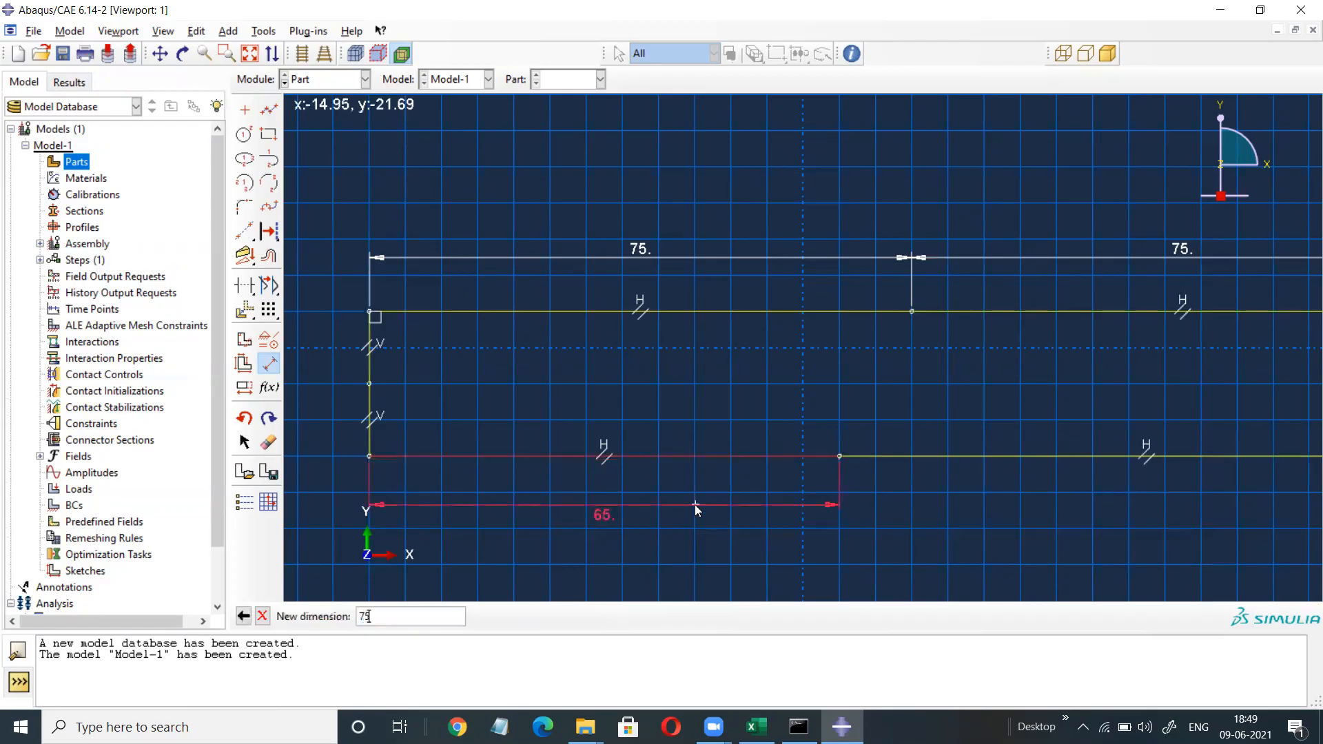
pyautogui.press('Return')
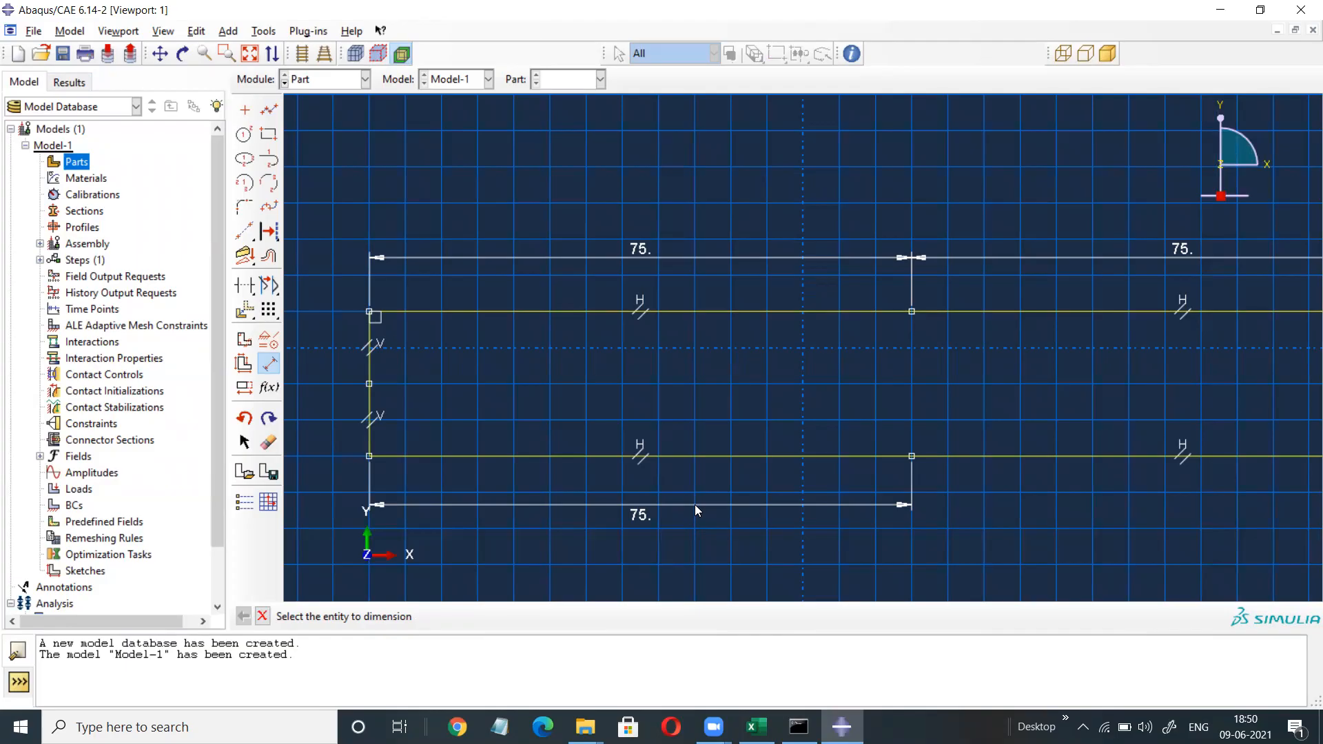
# Dimension the side edge segments to 0.5, 0.6 and 1.4.
pyautogui.click(371, 347)
pyautogui.click(328, 337)
pyautogui.write('0.5')
pyautogui.press('Return')
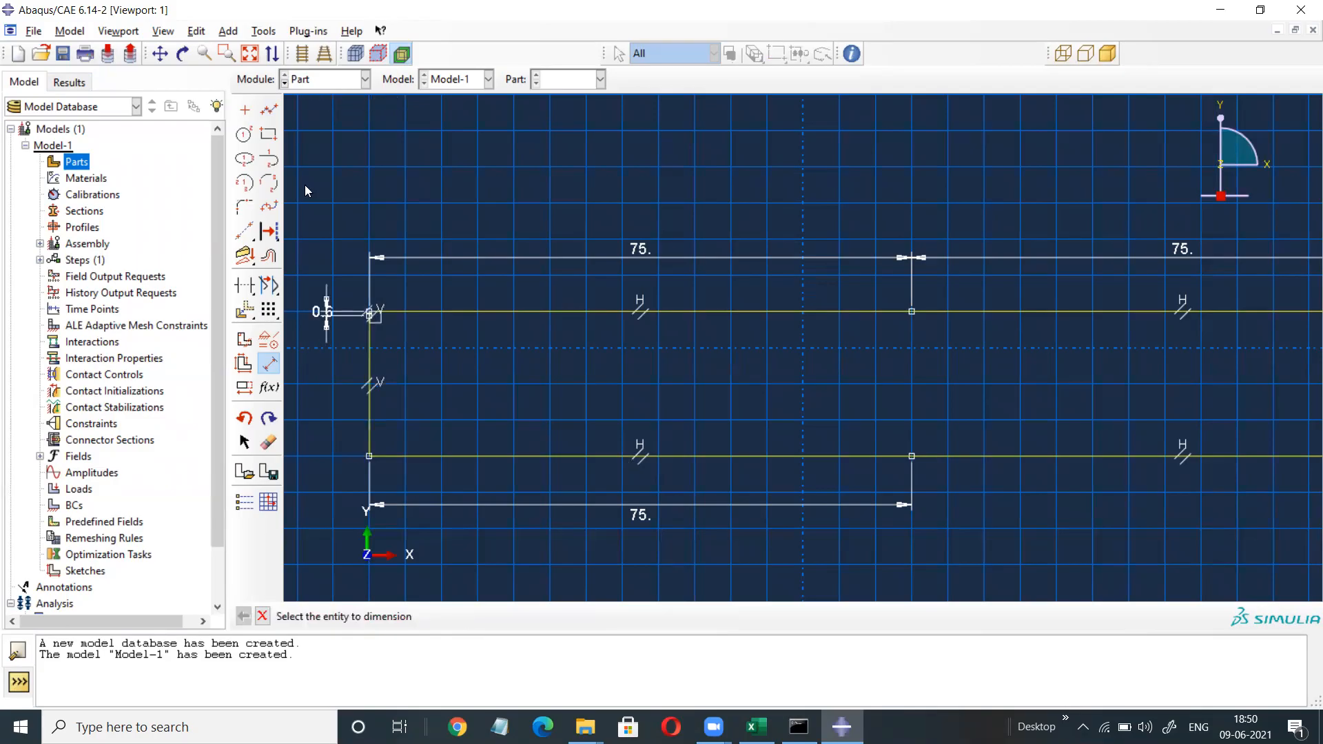
pyautogui.click(250, 53)
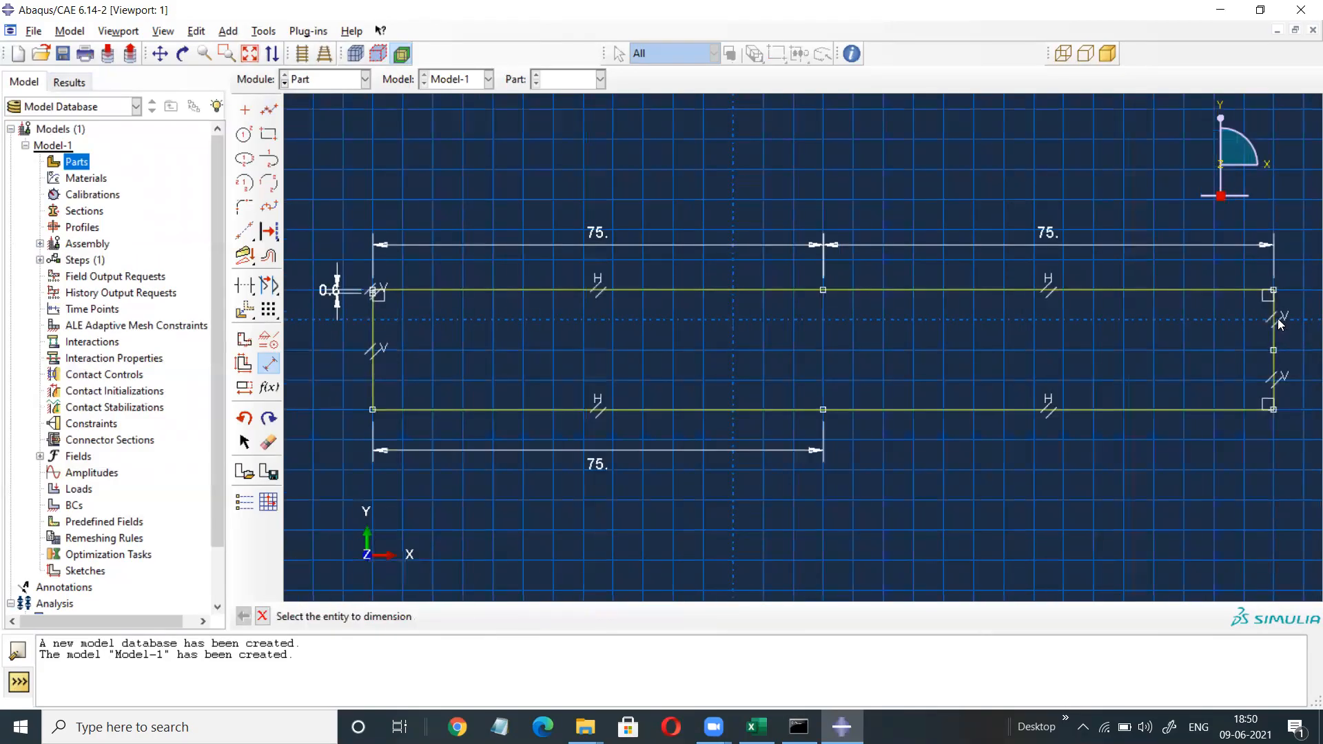
pyautogui.click(1282, 323)
pyautogui.click(1305, 319)
pyautogui.write('0.6')
pyautogui.press('Return')
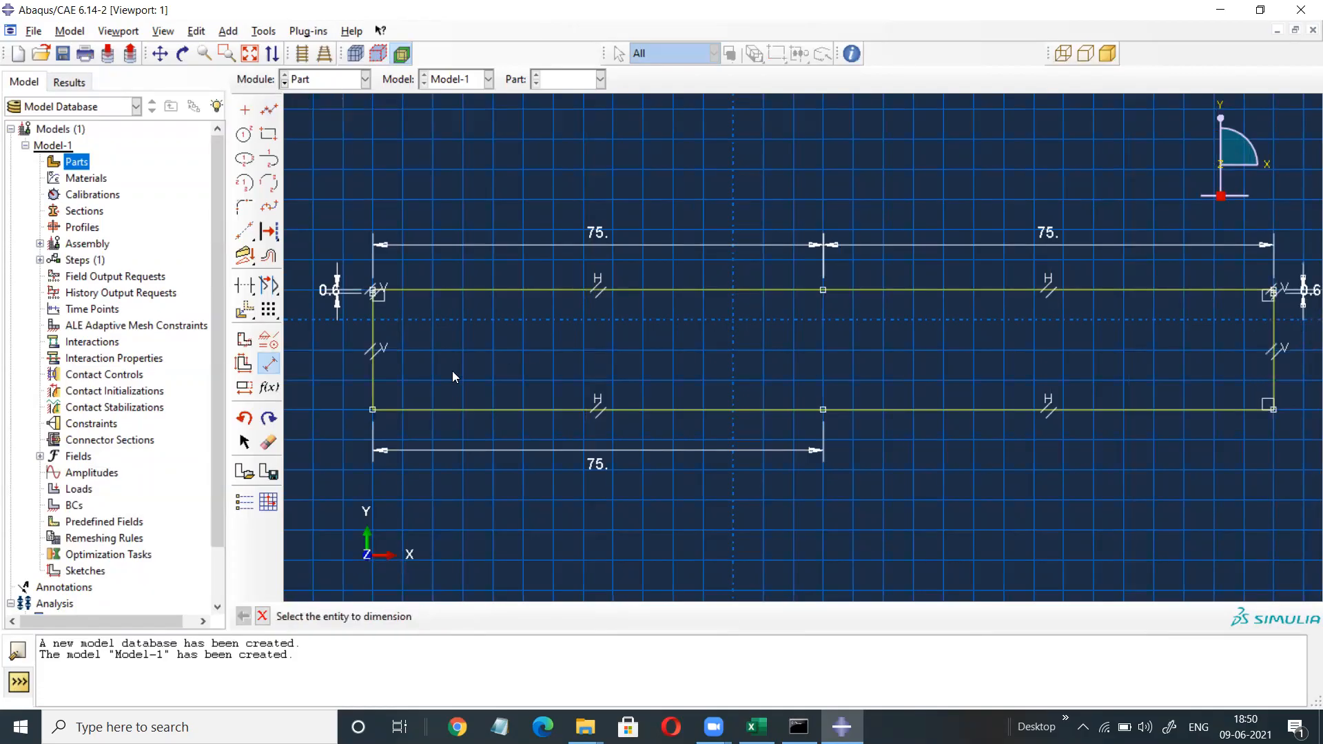
pyautogui.click(373, 376)
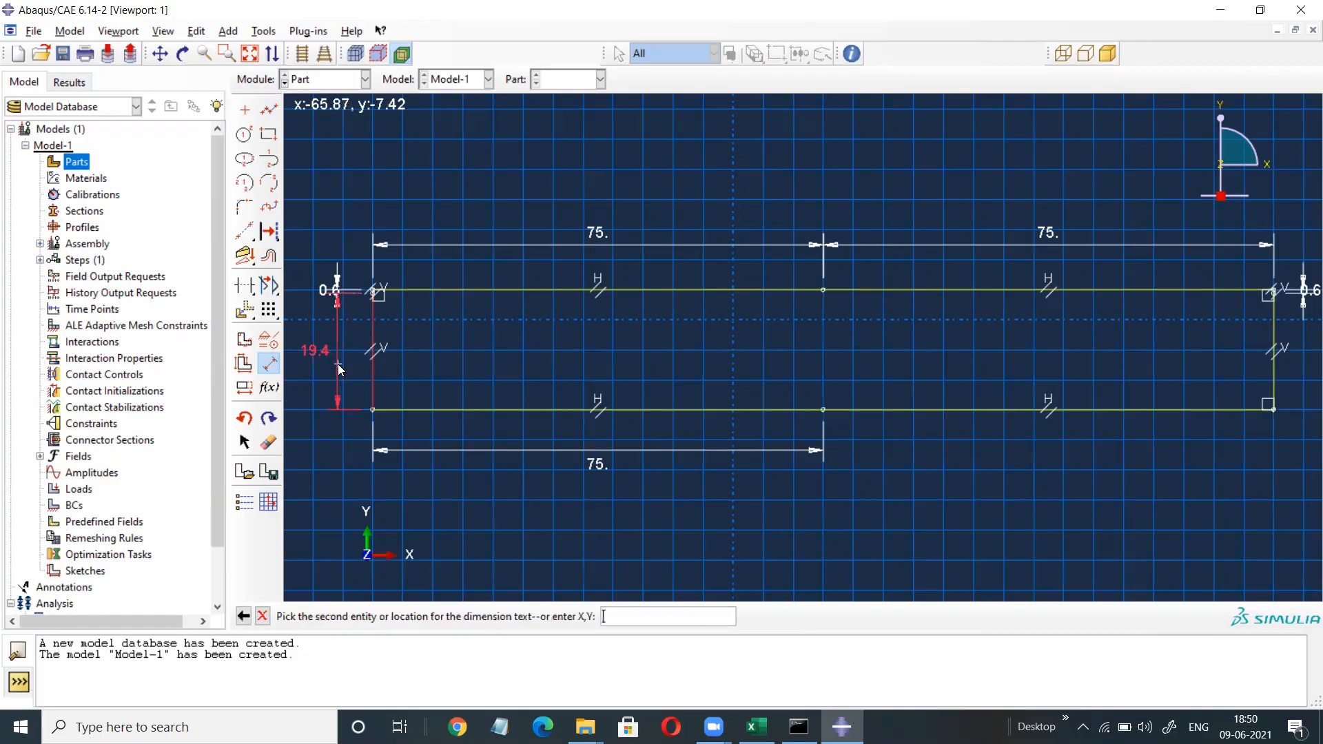
pyautogui.click(339, 370)
pyautogui.write('1.4')
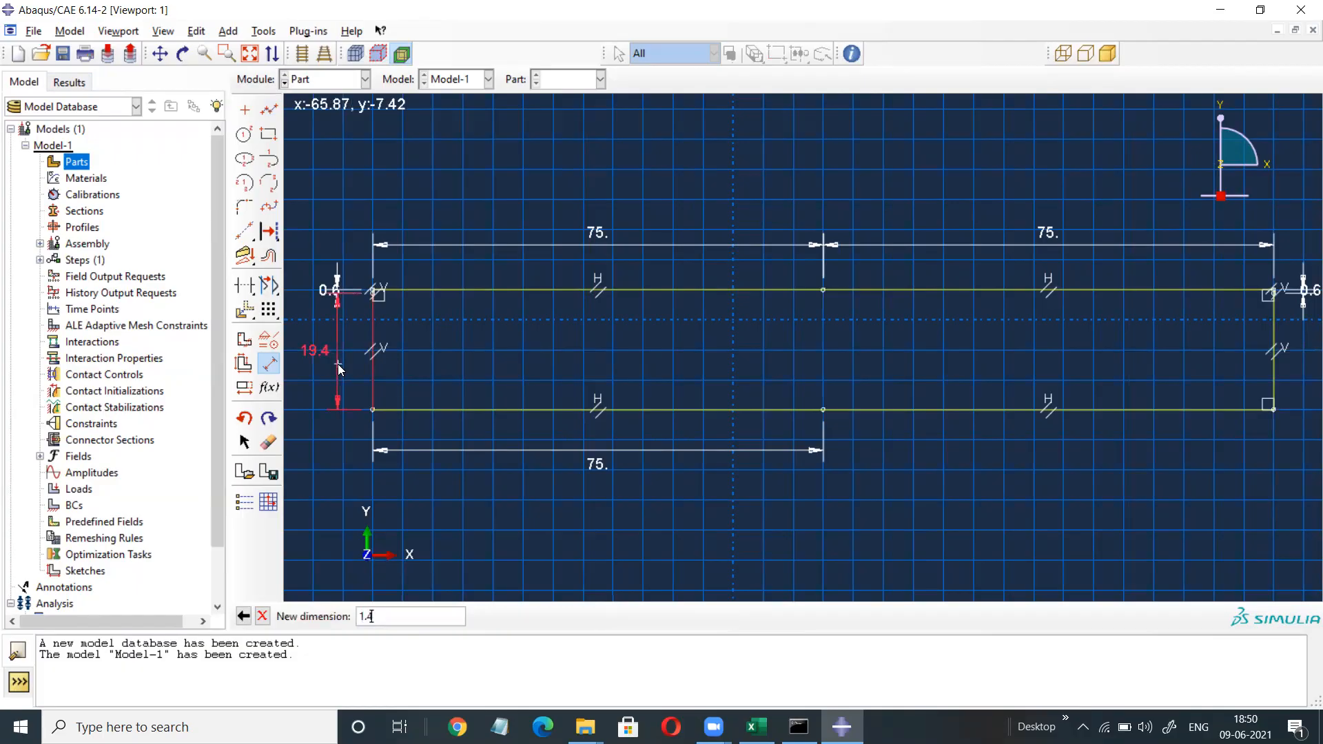
pyautogui.press('Return')
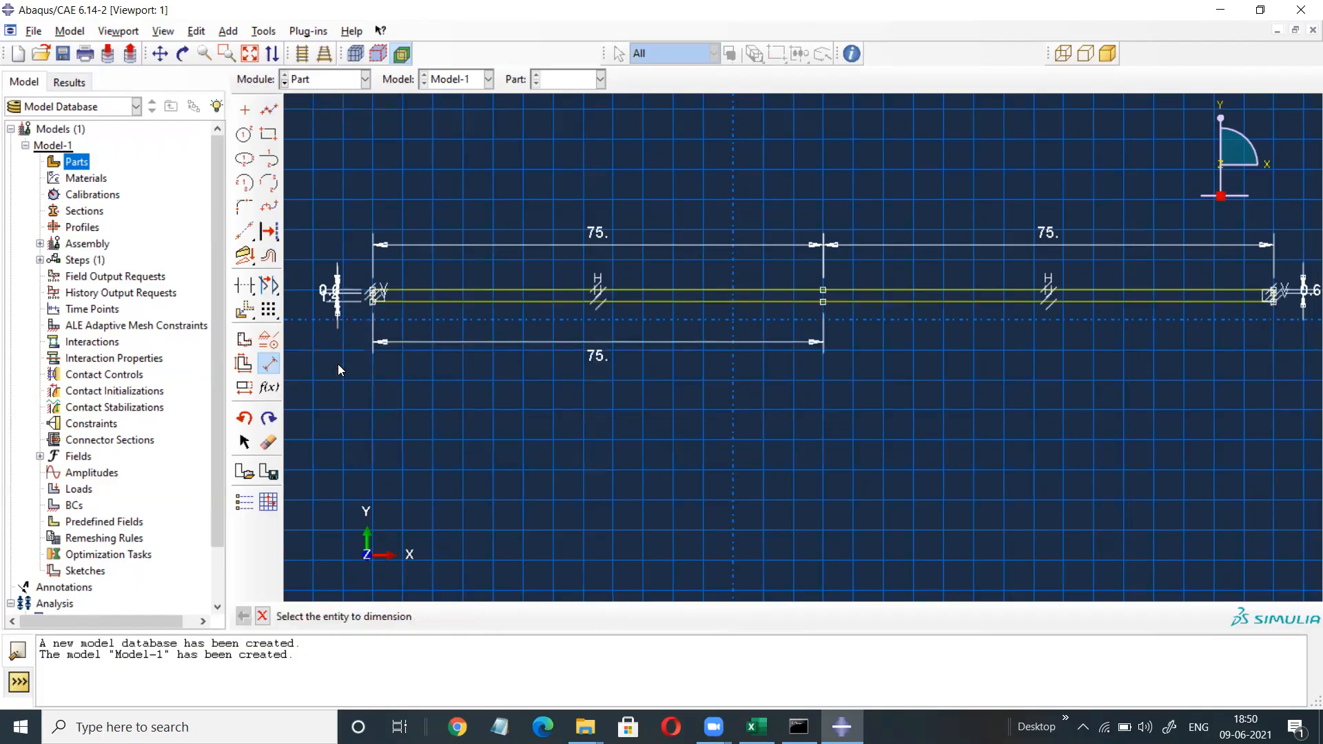
# Stop dimensioning and finish the sketch to create the Blank shell part.
pyautogui.rightClick(955, 361)
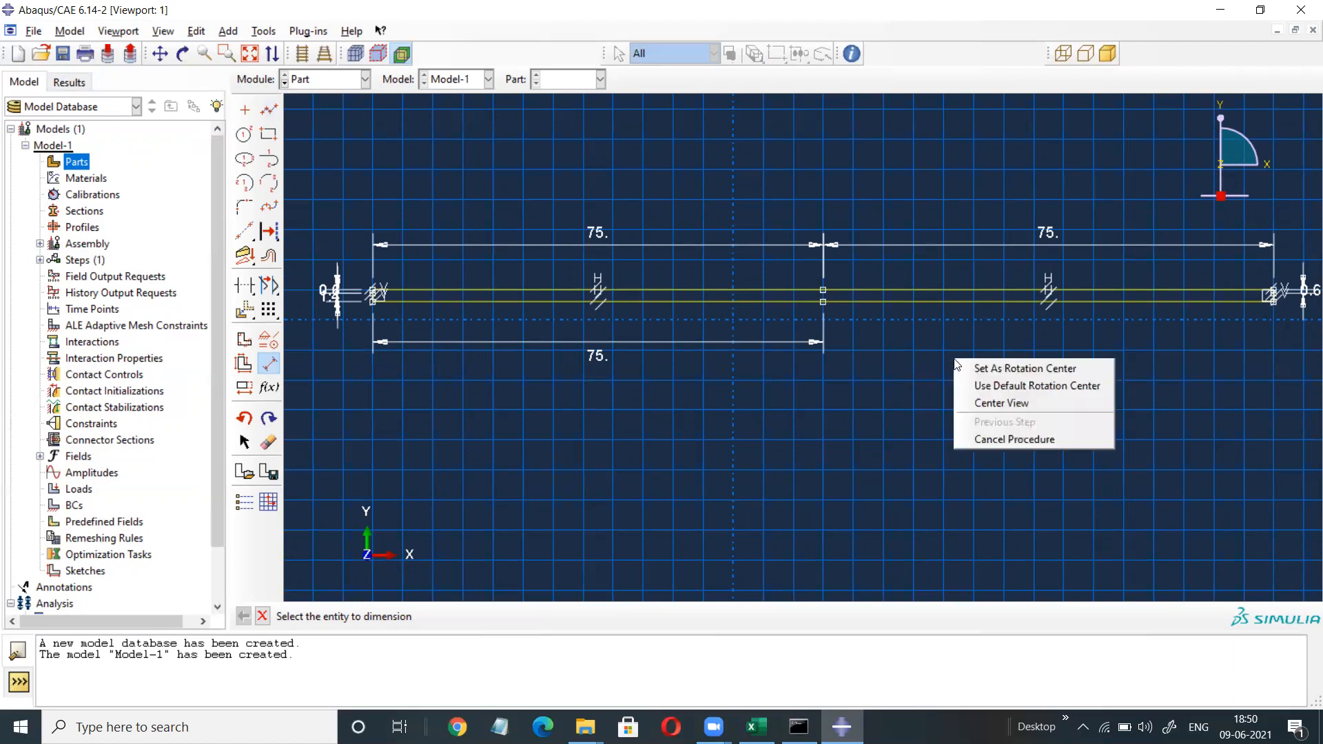
pyautogui.click(993, 439)
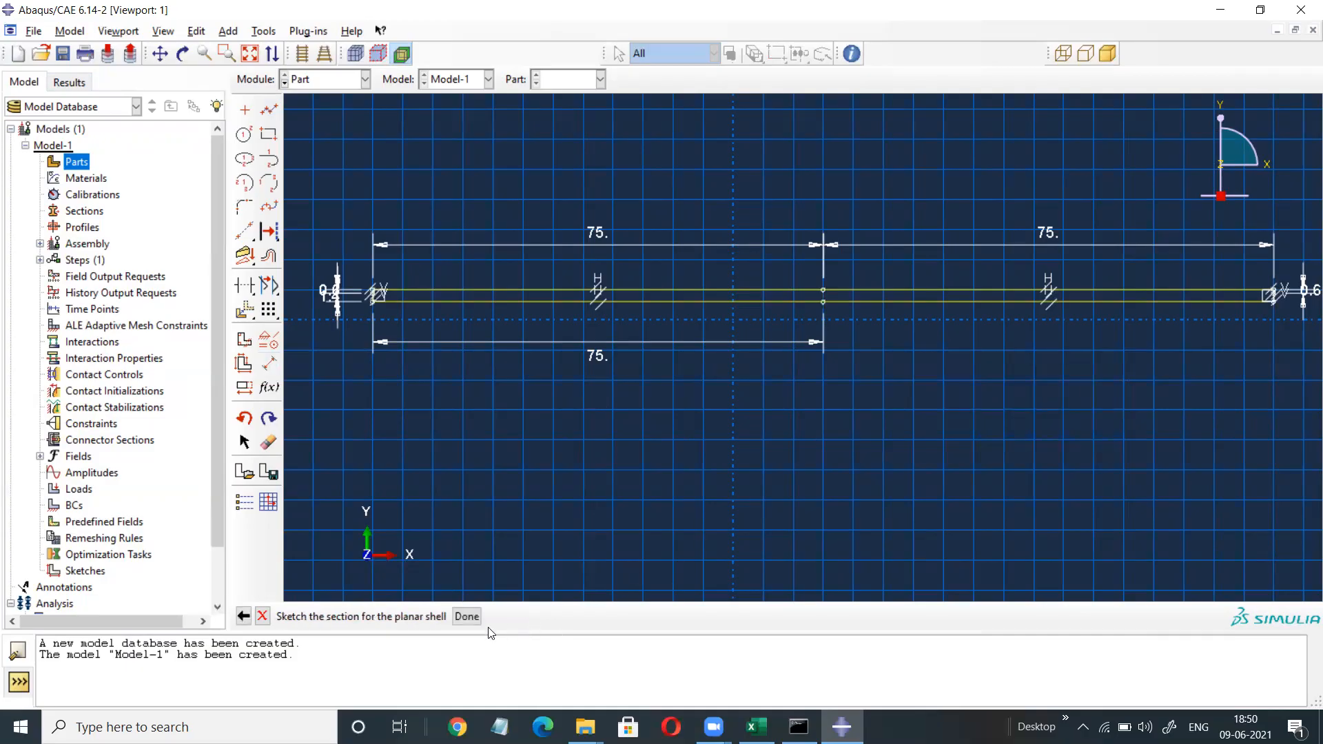
pyautogui.click(467, 616)
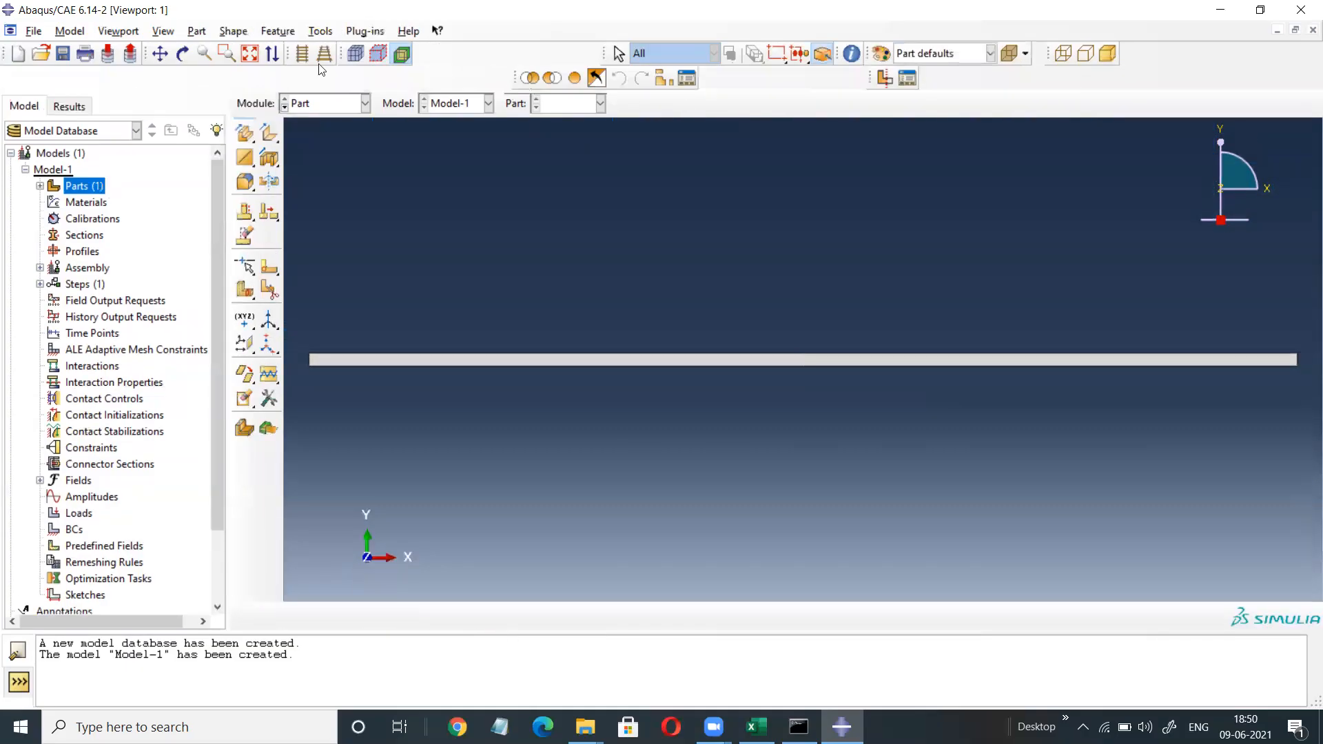
# Partition the Blank face along the shortest path between its left and right edge midpoints.
pyautogui.click(320, 32)
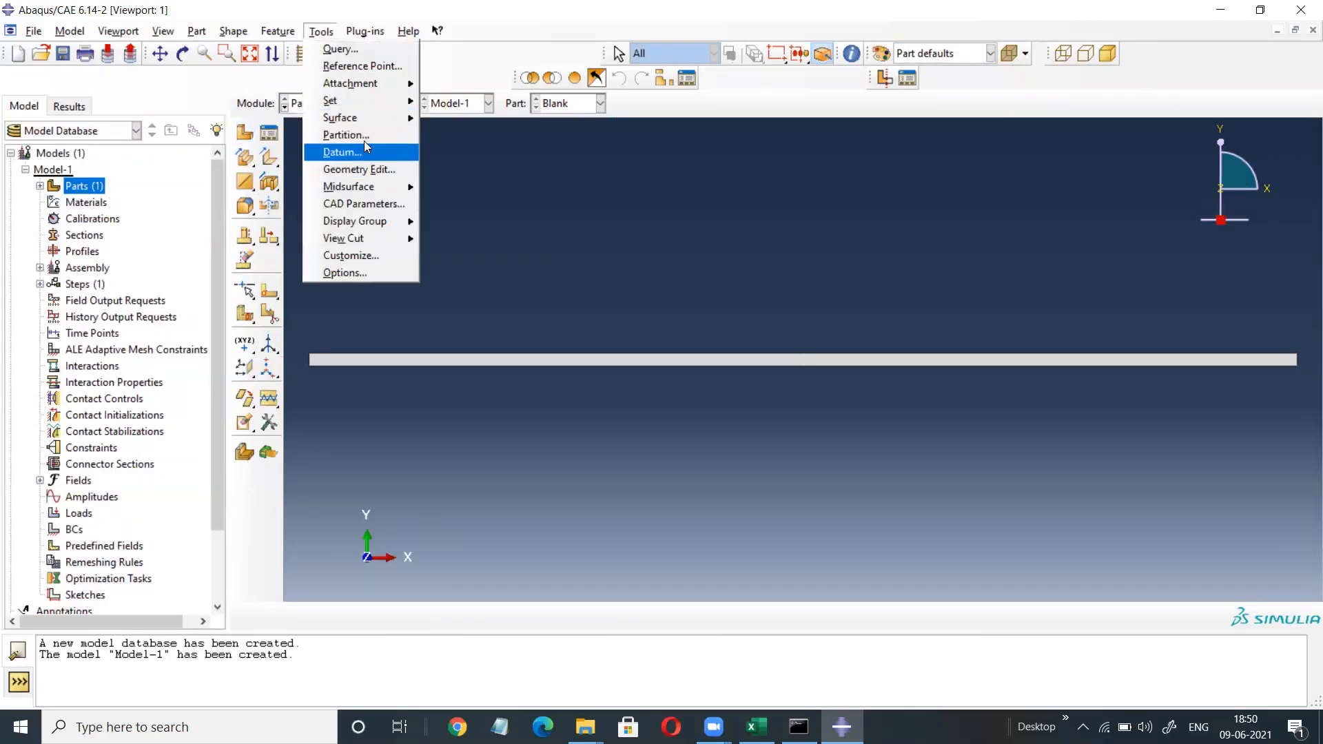
pyautogui.click(336, 136)
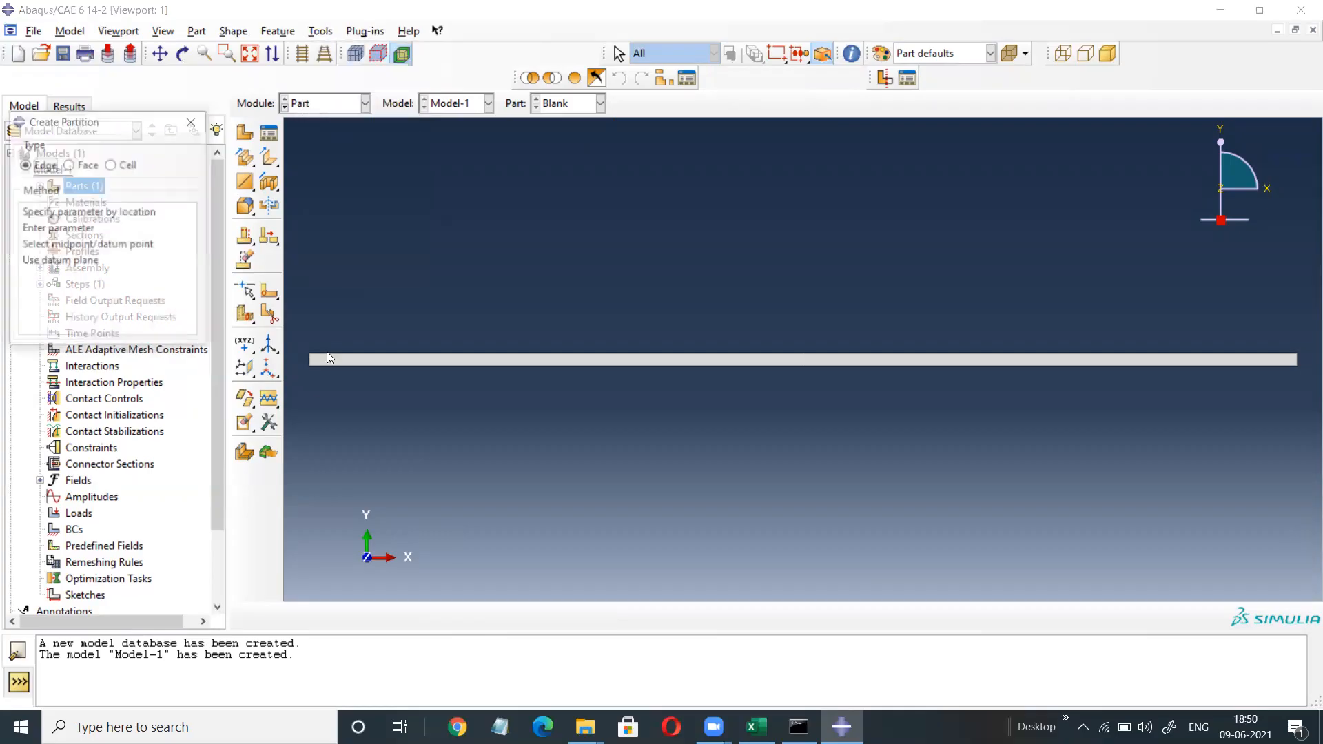
pyautogui.click(68, 165)
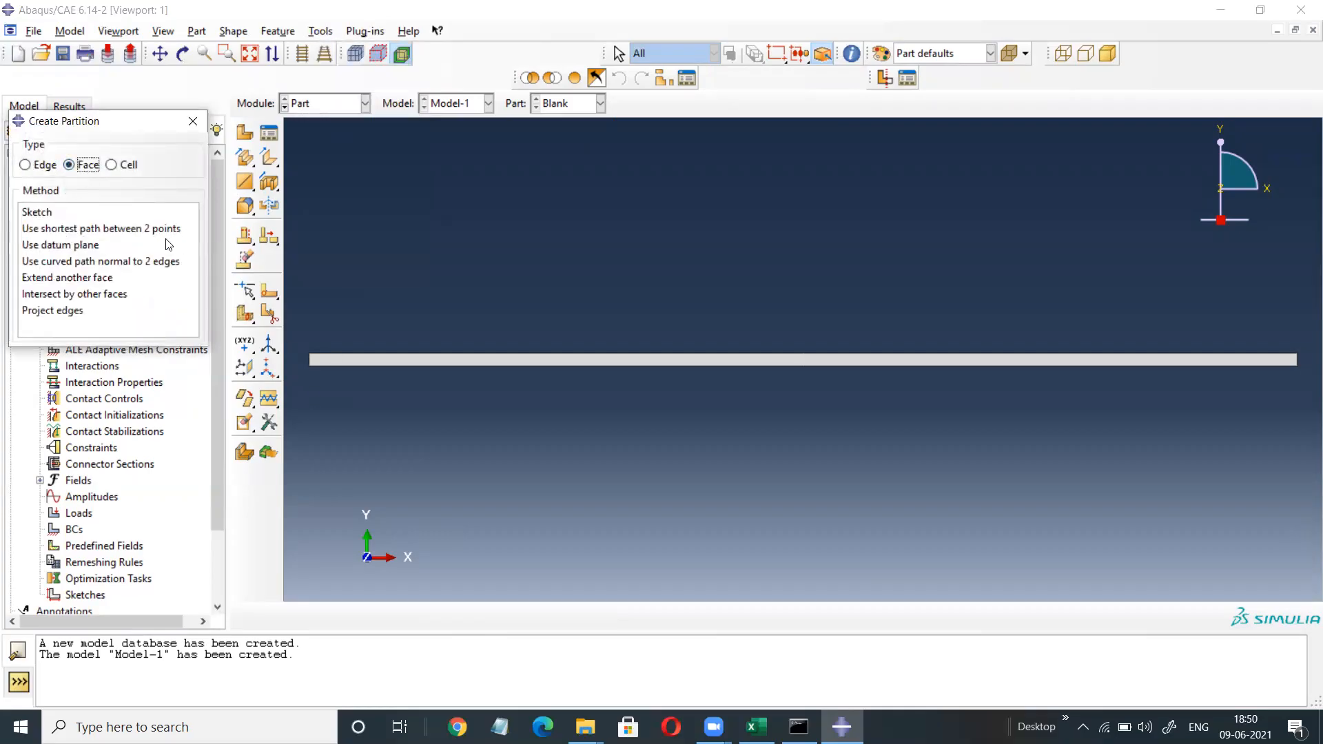
pyautogui.click(88, 231)
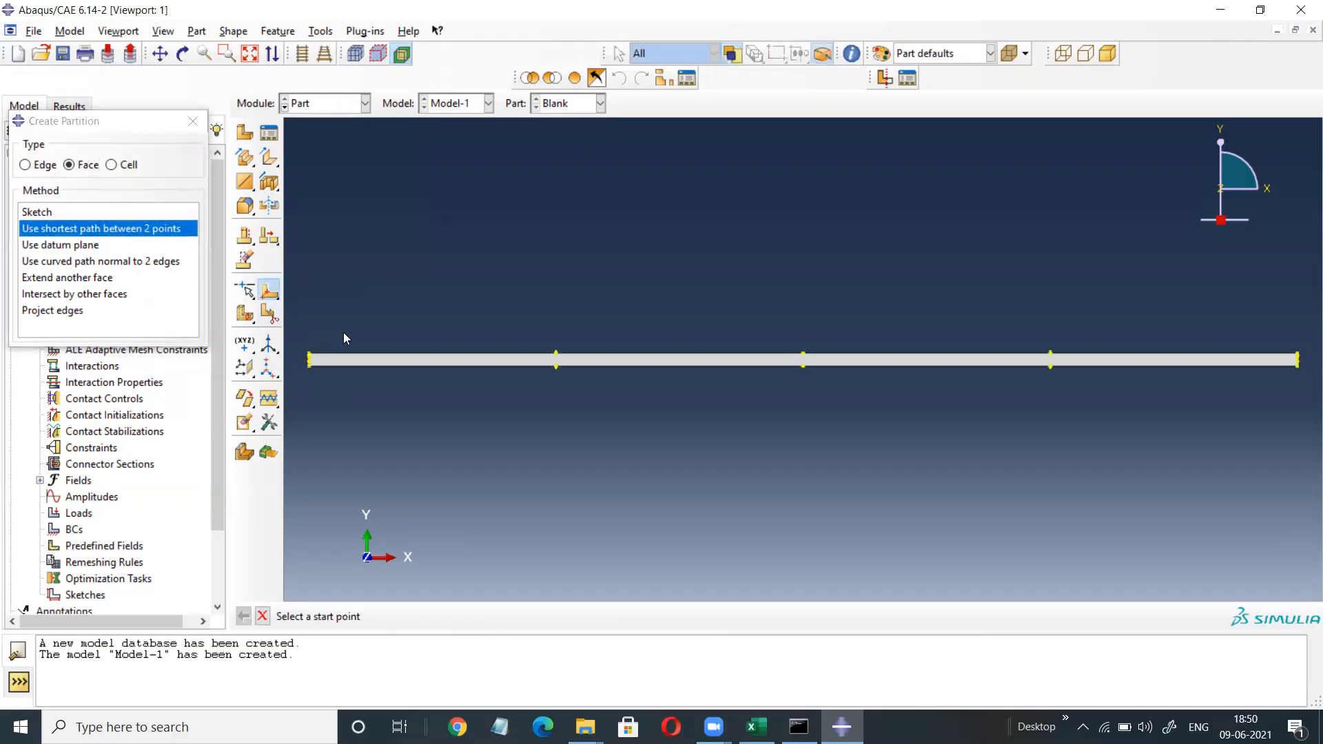
pyautogui.scroll(5, 306, 358)
pyautogui.scroll(2, 305, 357)
pyautogui.click(337, 357)
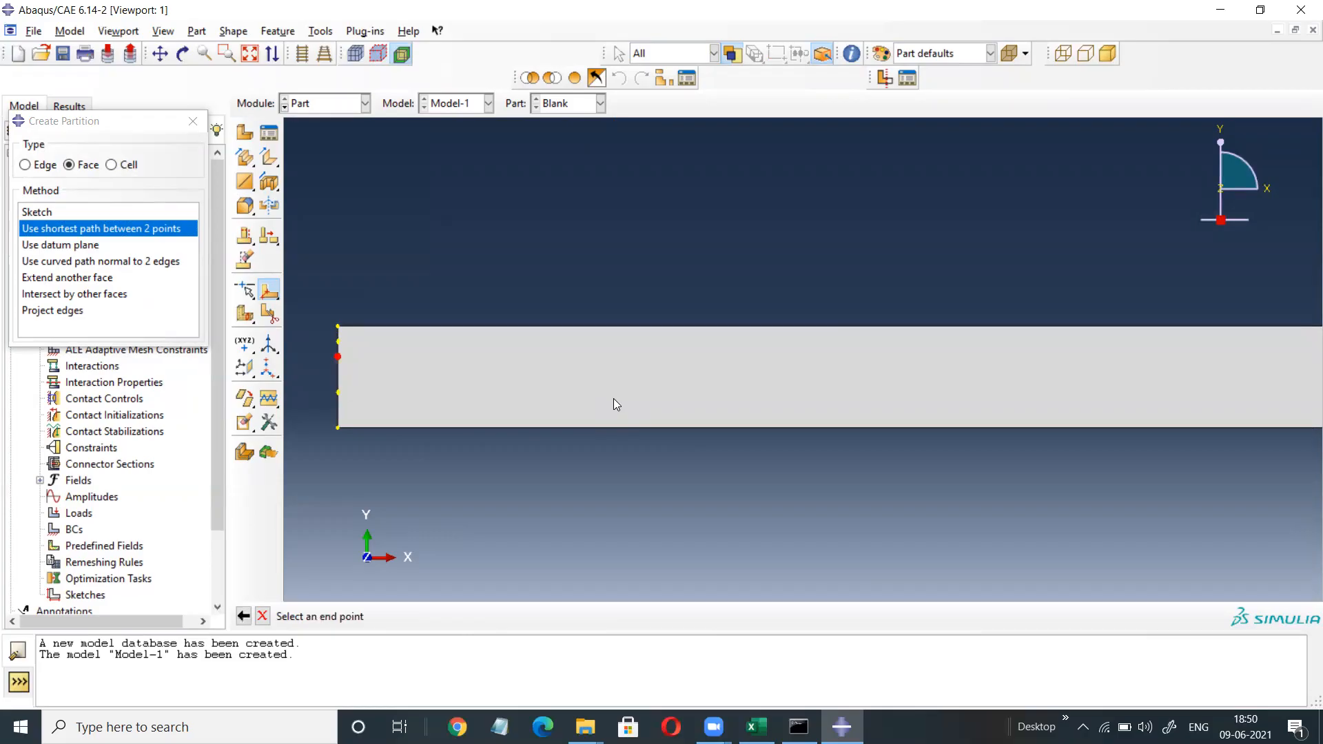
pyautogui.click(249, 53)
pyautogui.scroll(4, 1301, 360)
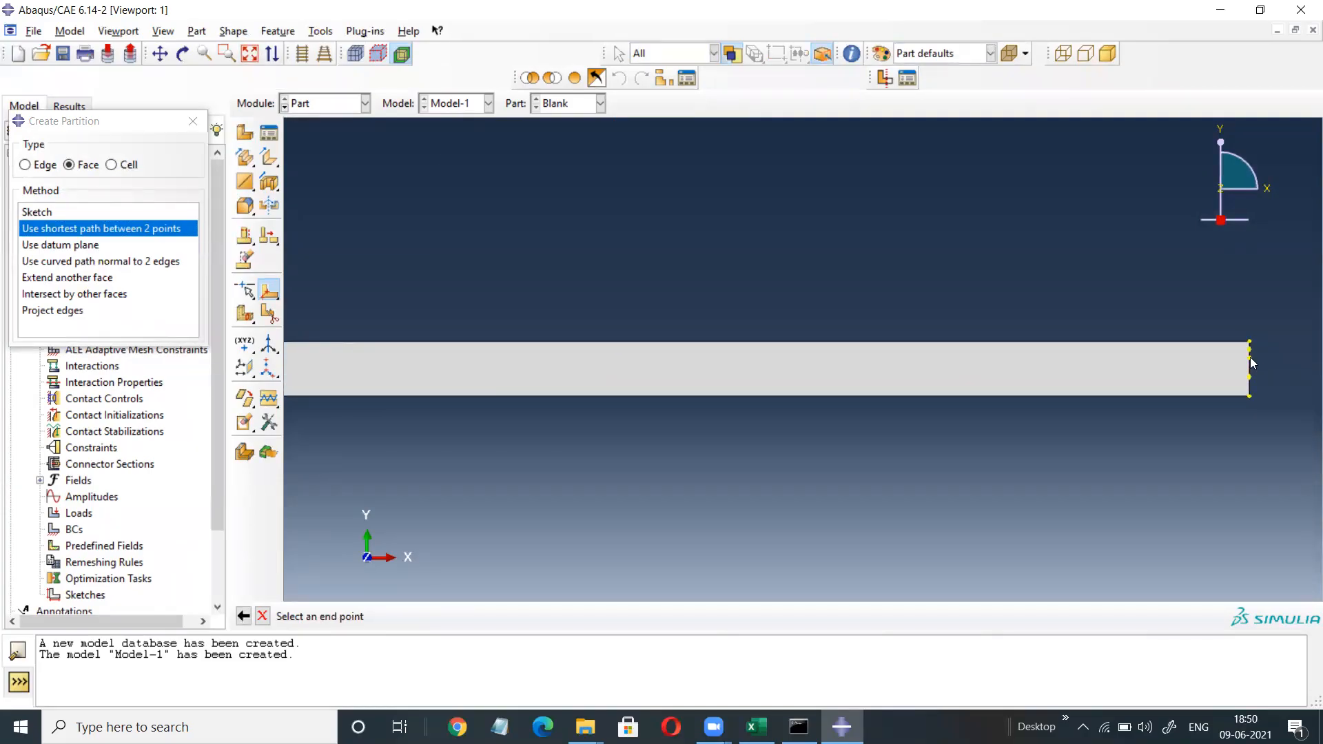
pyautogui.click(1250, 358)
pyautogui.click(460, 620)
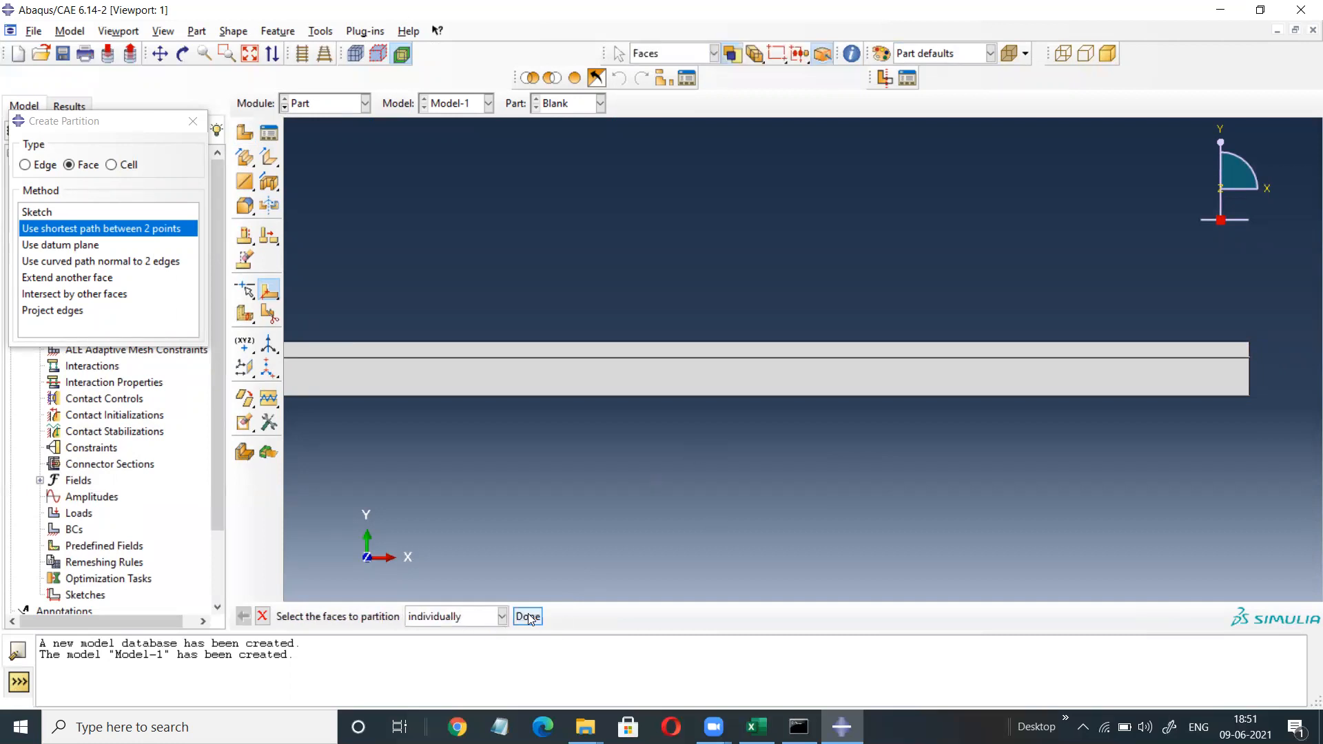
pyautogui.click(528, 617)
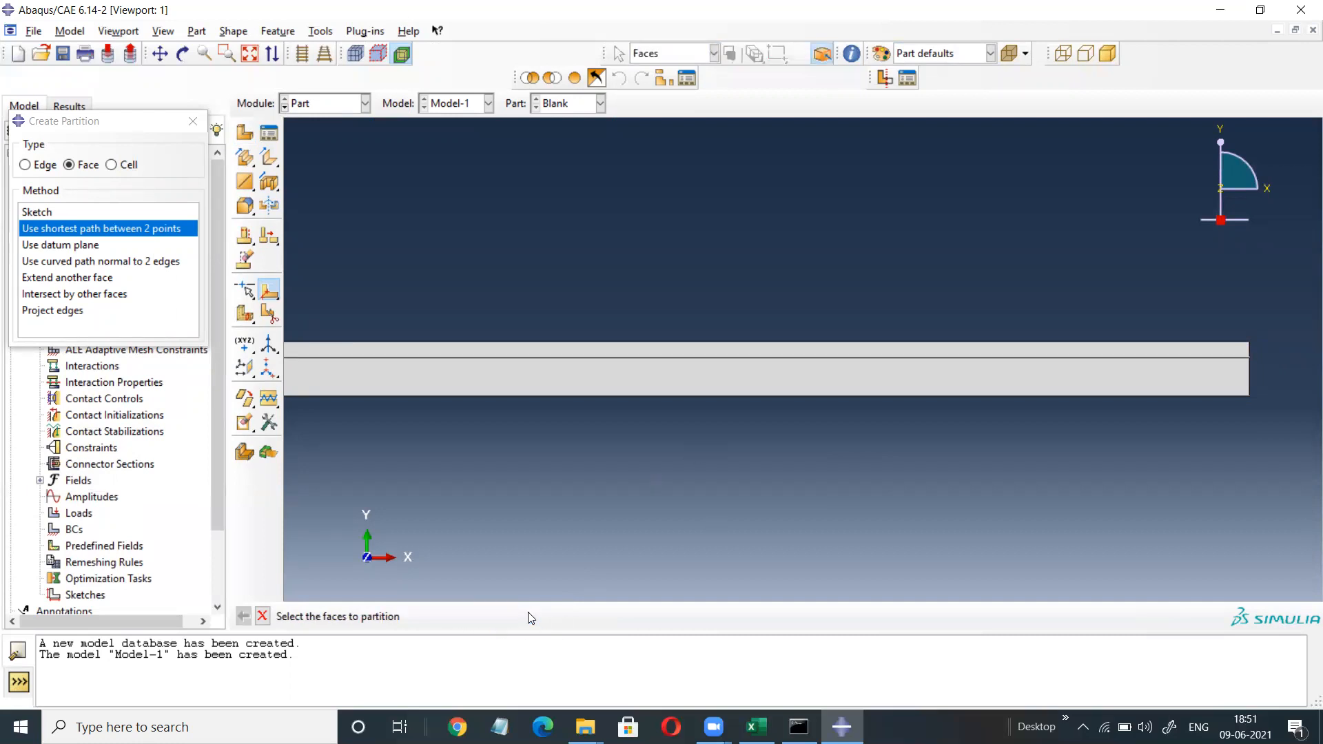
pyautogui.click(192, 125)
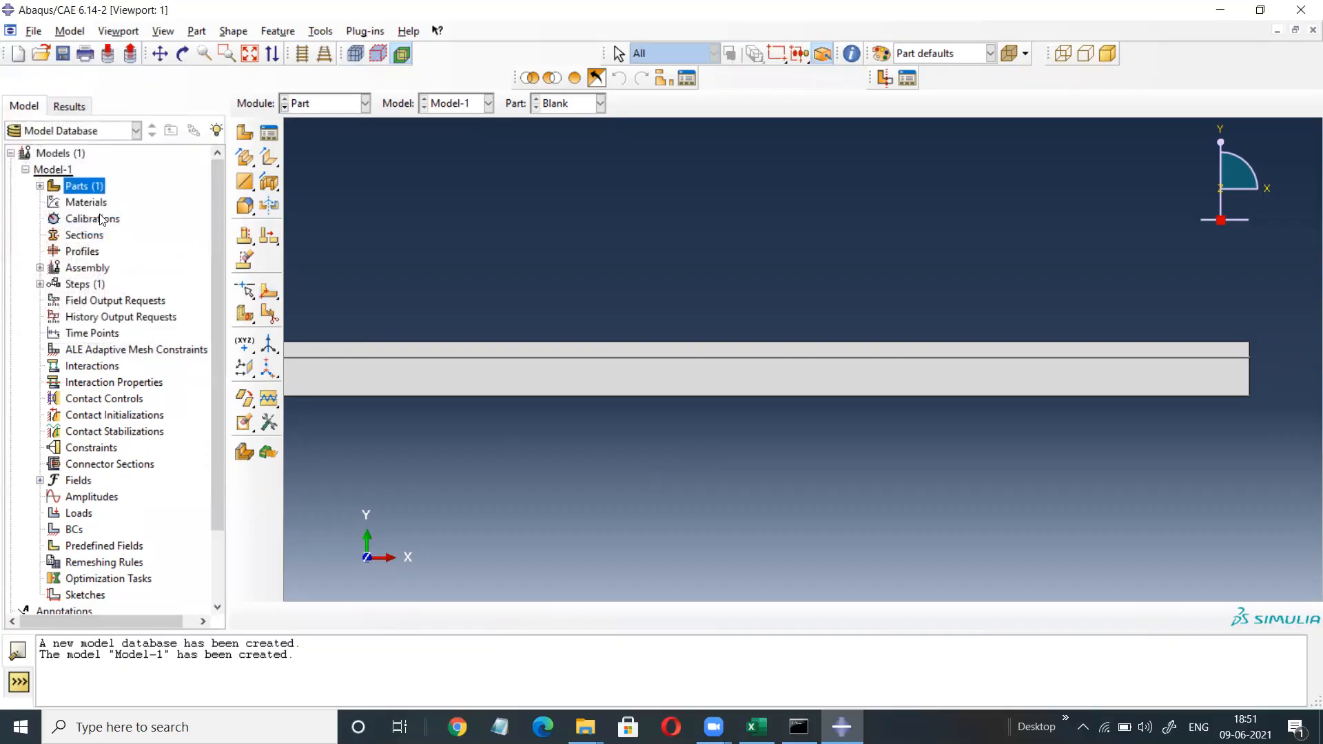
# Create a 2D planar analytical rigid part named 'Die' and open its sketcher.
pyautogui.click(40, 186)
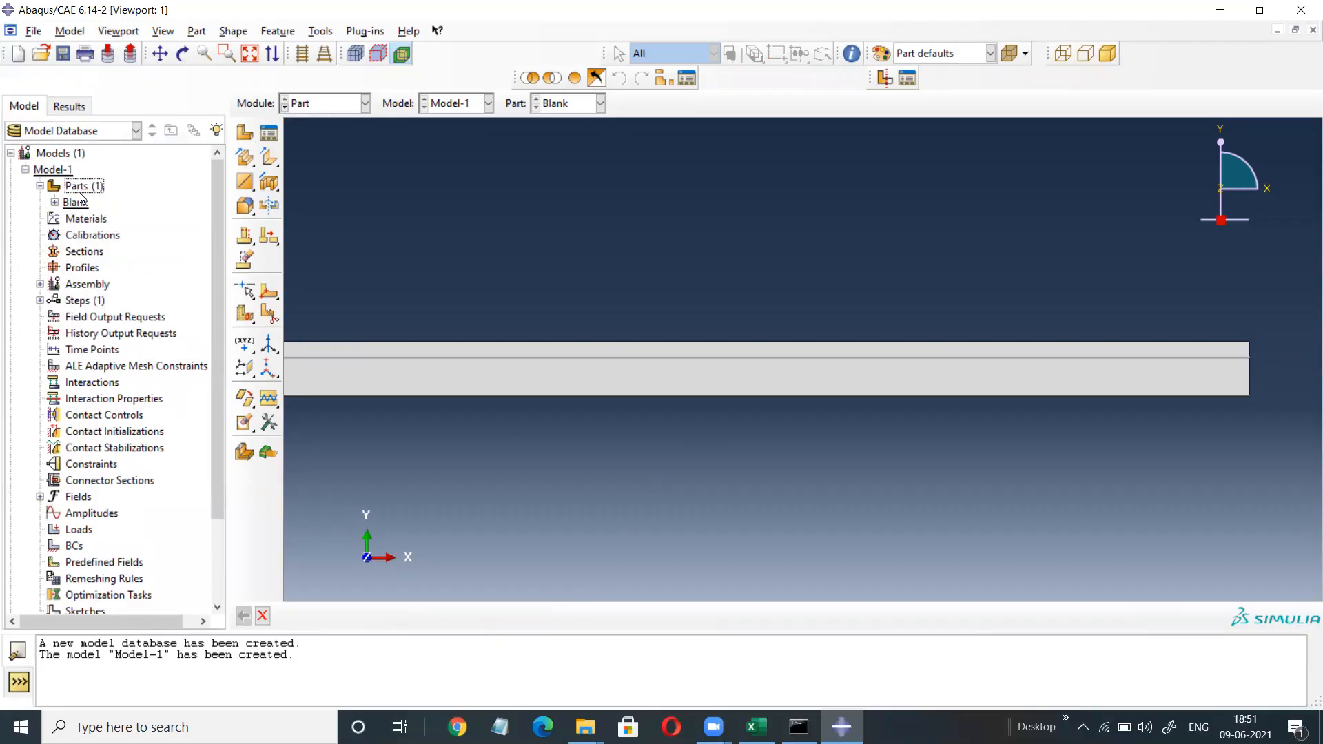
pyautogui.click(40, 186)
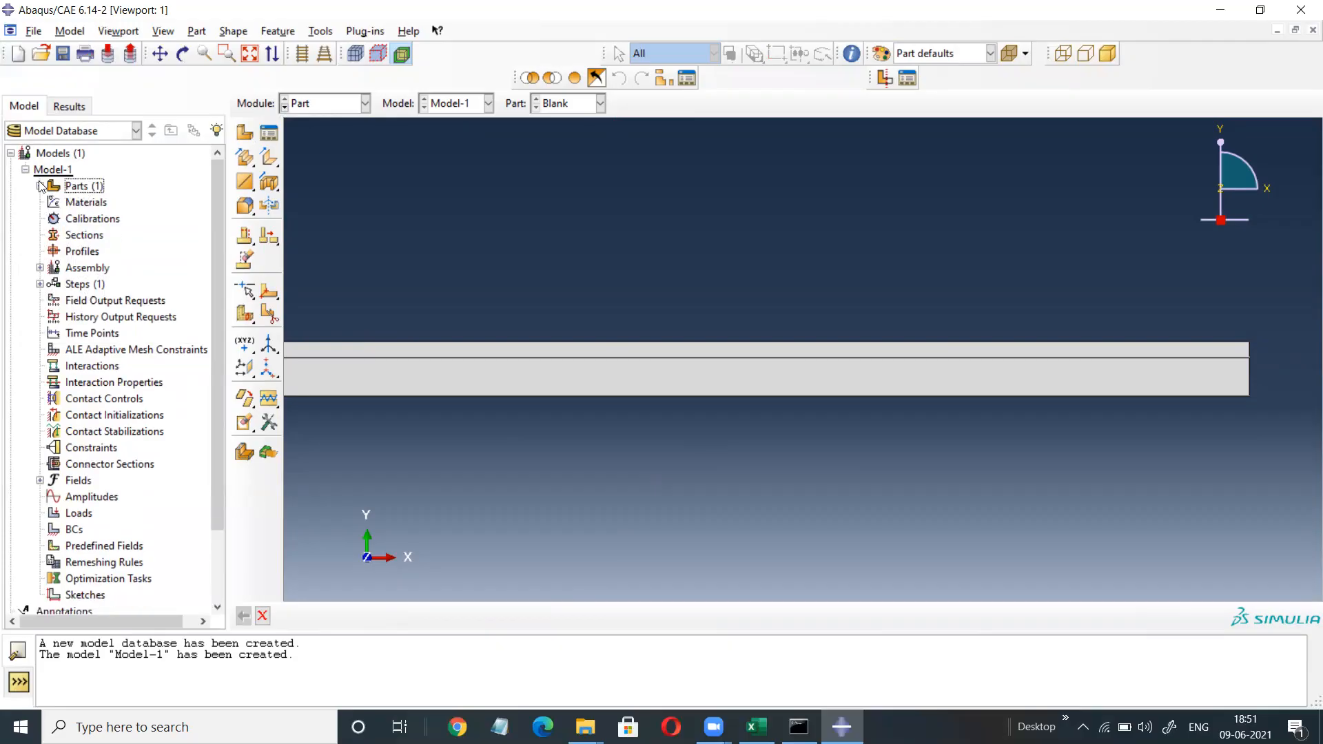
pyautogui.doubleClick(77, 186)
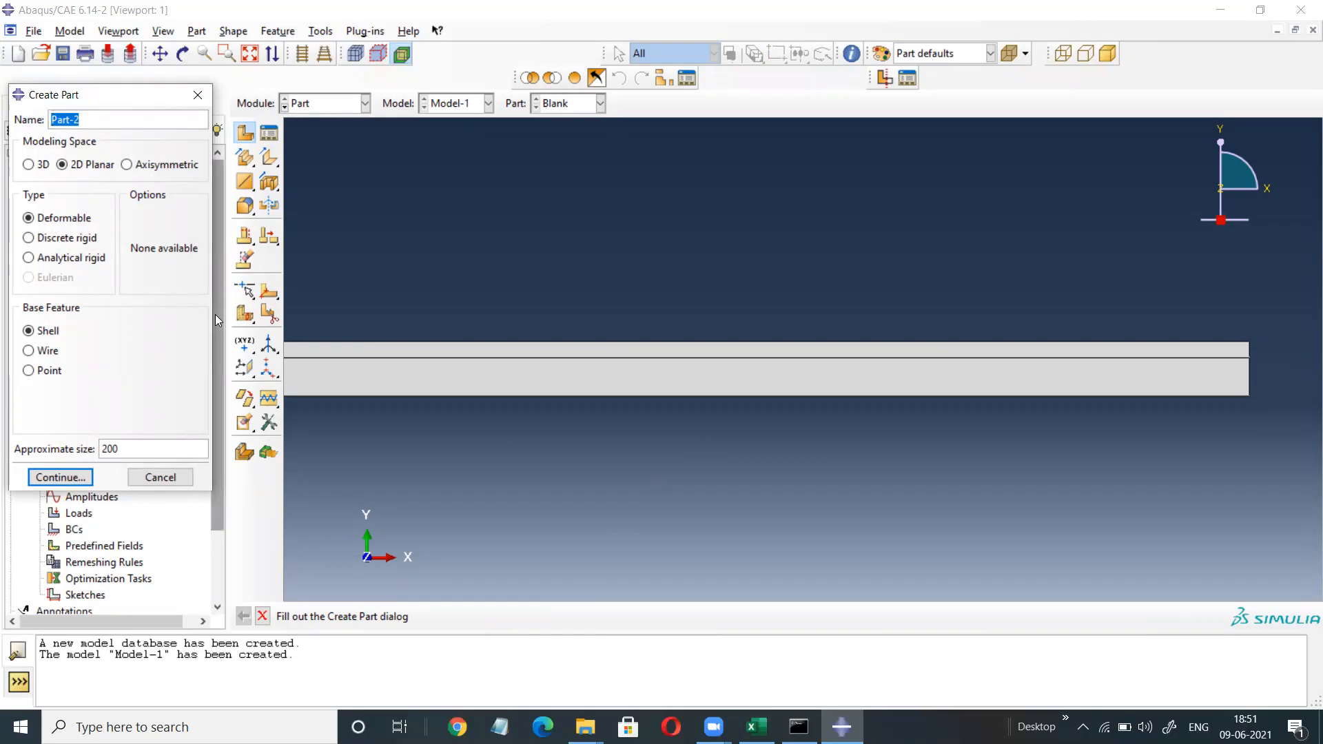
pyautogui.write('Die')
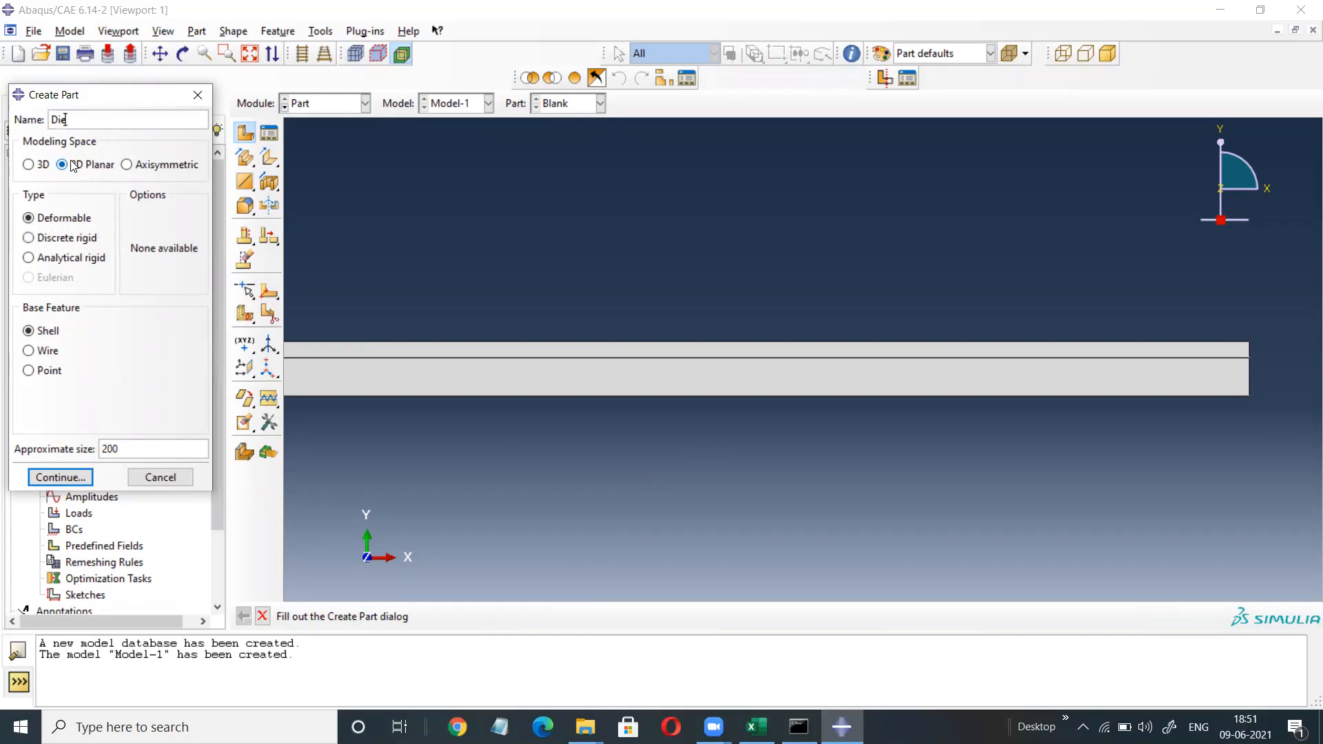
pyautogui.click(31, 258)
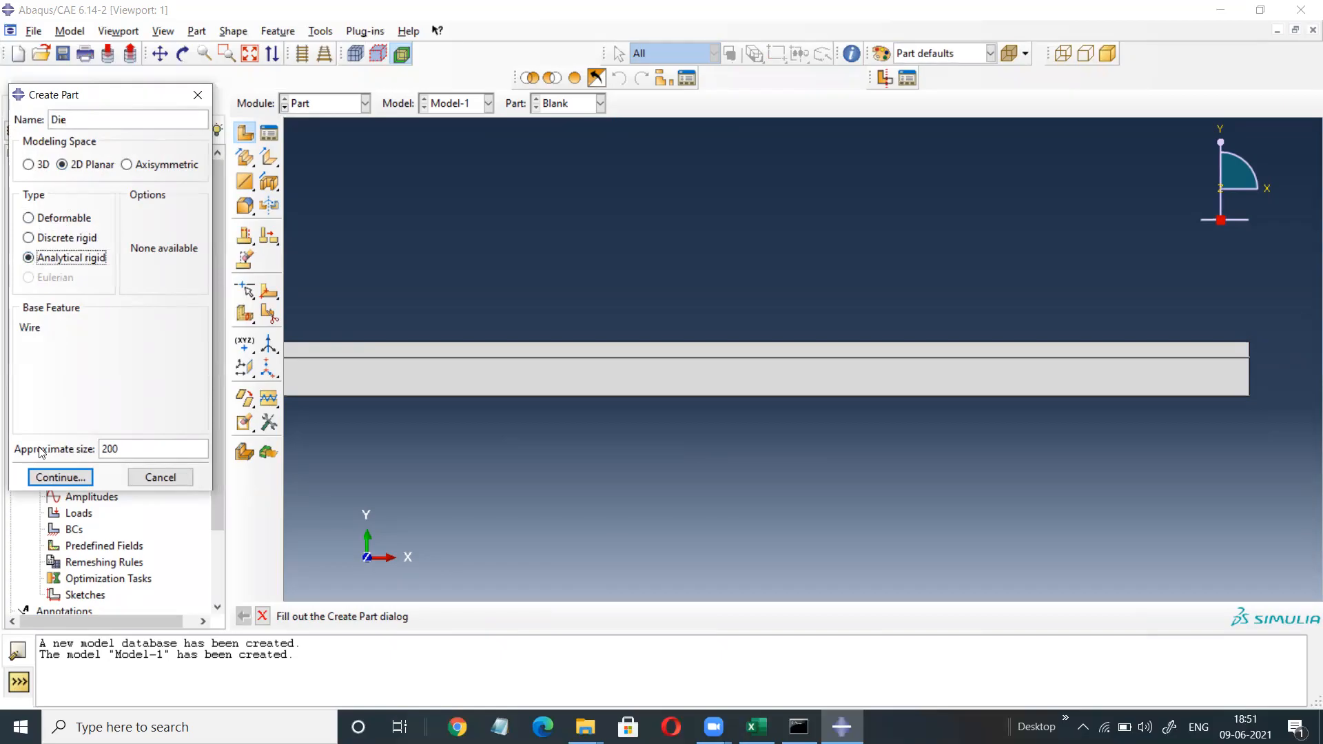
pyautogui.click(60, 478)
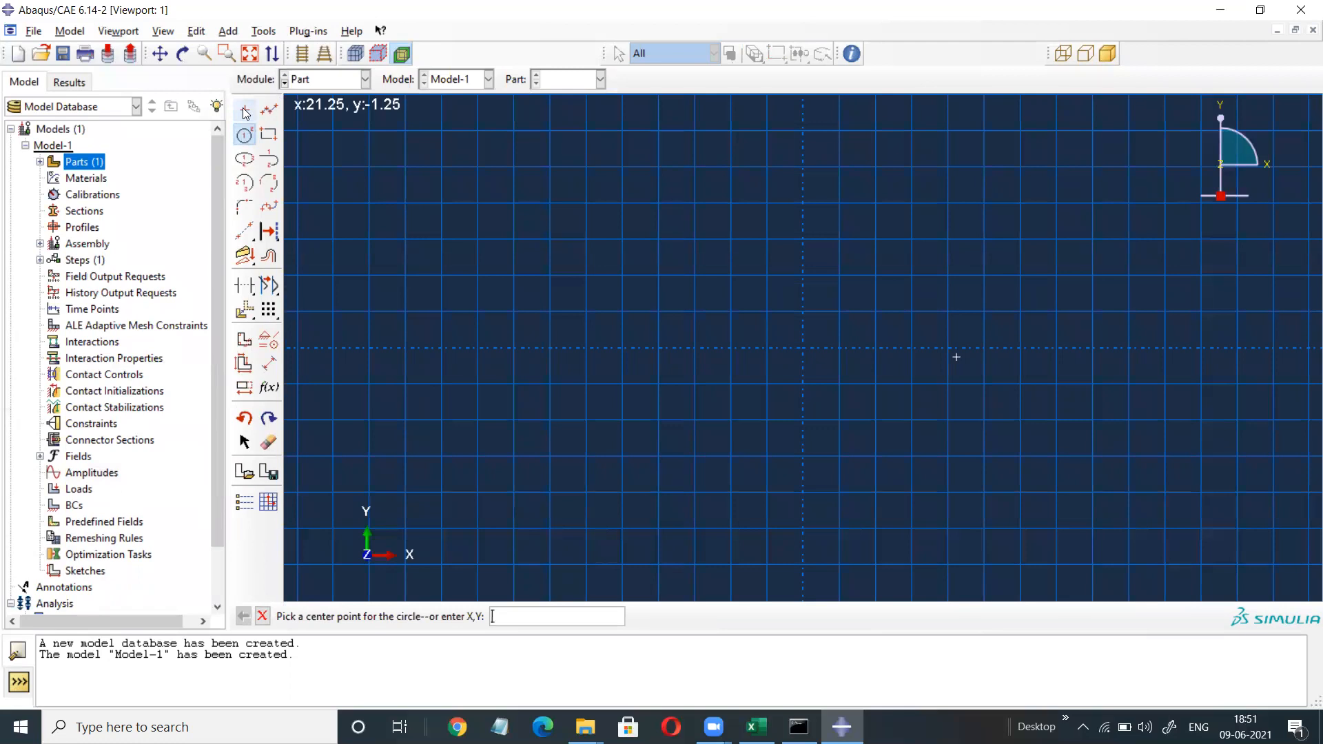
# Sketch the Die profile: flats at y 0 from x ±75 to ±45, V point at (0, -45).
pyautogui.click(246, 112)
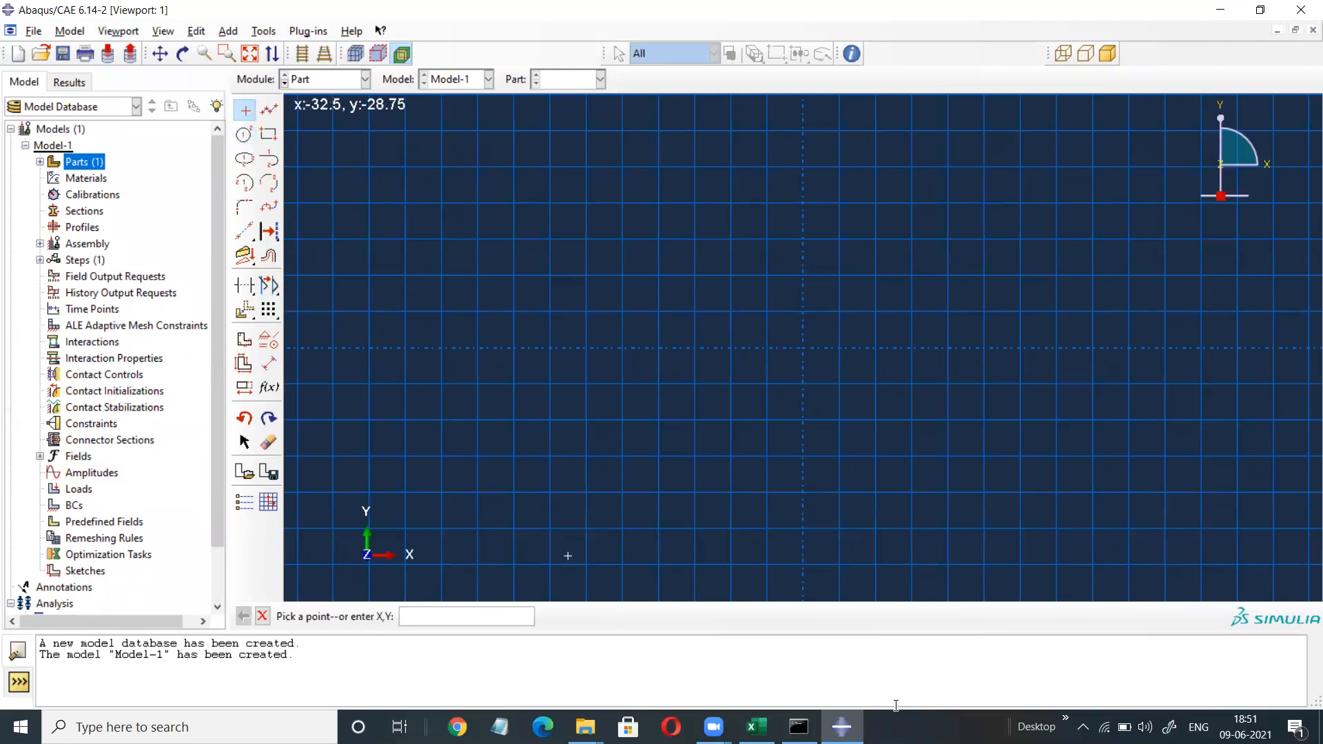
pyautogui.write('-75,0')
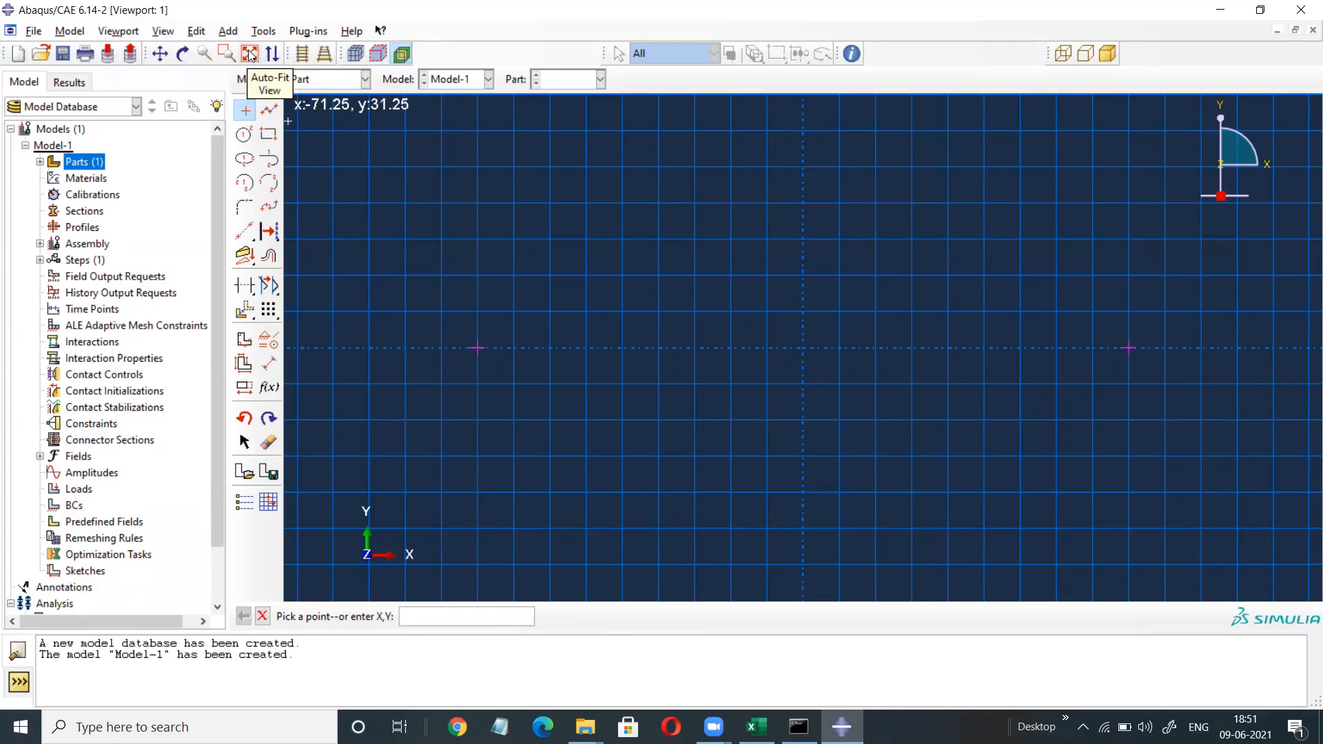
pyautogui.click(249, 54)
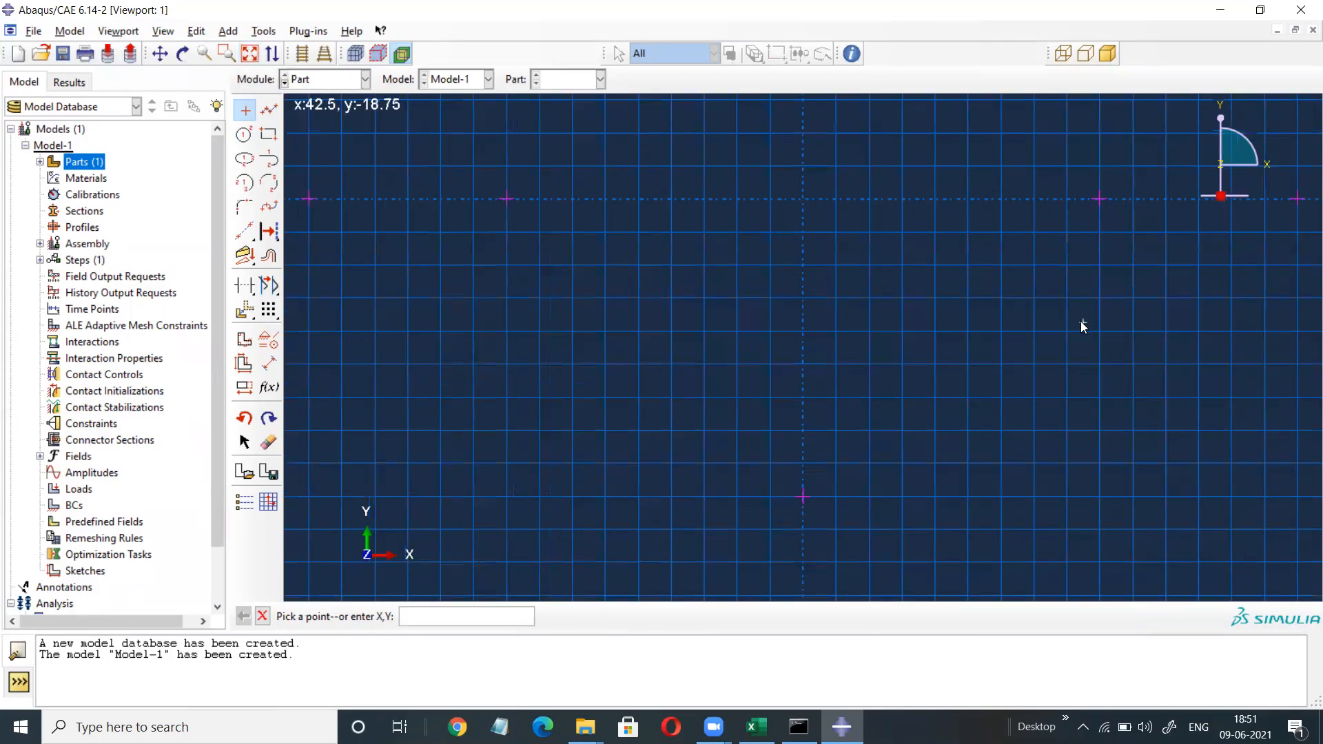
pyautogui.click(269, 112)
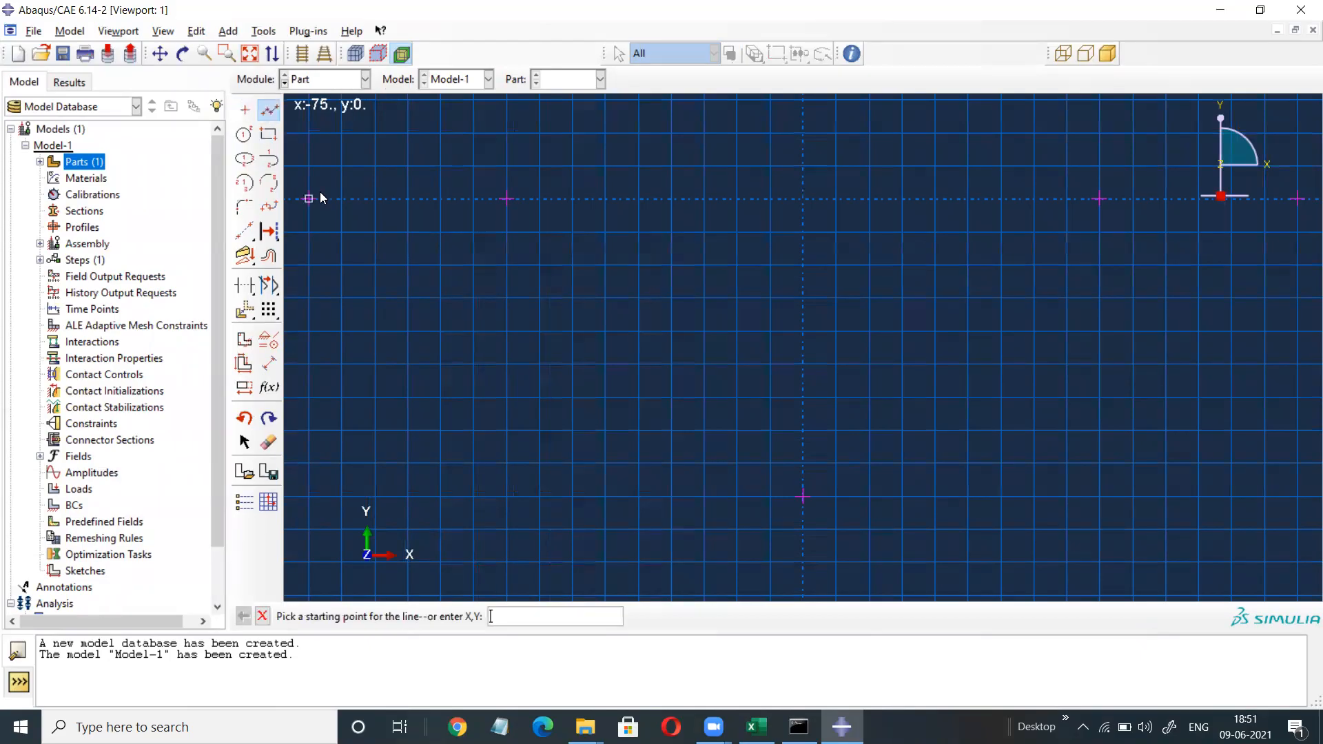
pyautogui.click(309, 199)
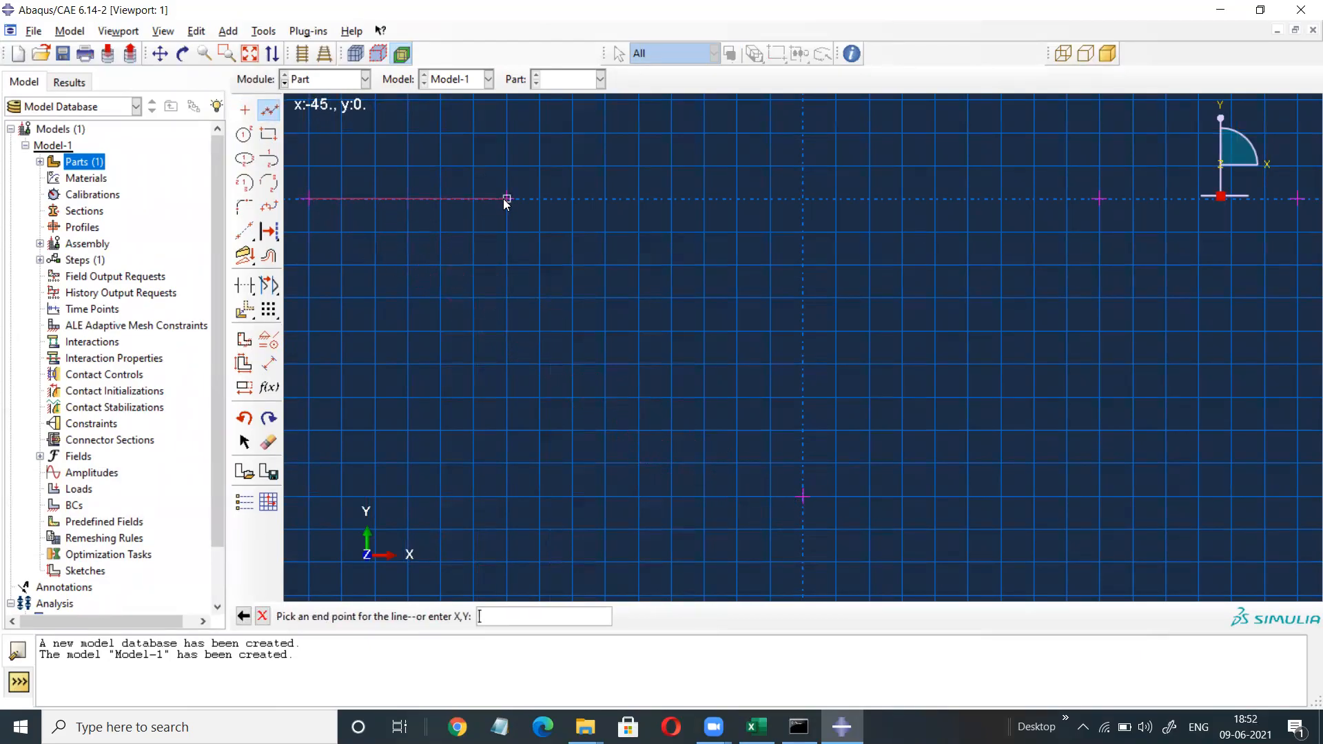
pyautogui.click(506, 199)
pyautogui.click(802, 496)
pyautogui.click(1100, 199)
pyautogui.click(1299, 199)
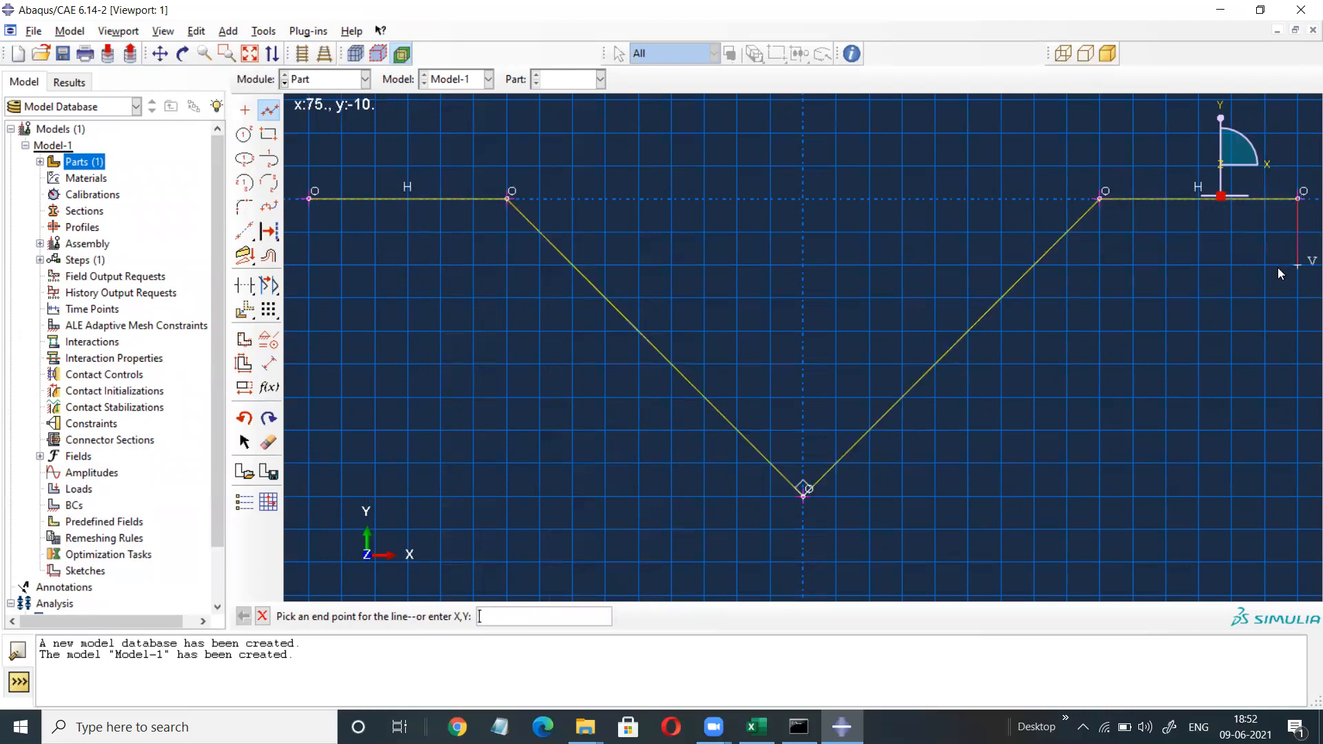
pyautogui.press('Escape')
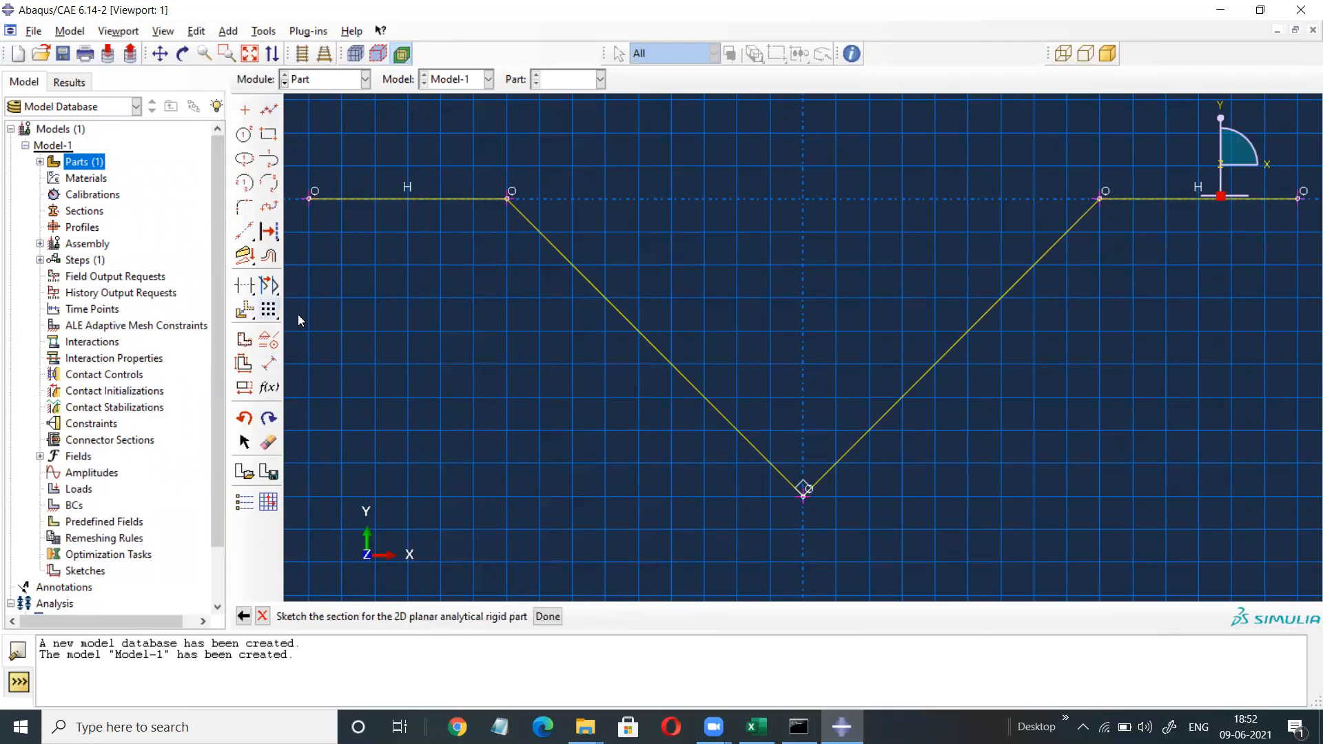
# Round the V bottom with a radius 15 fillet between the two V lines.
pyautogui.click(243, 207)
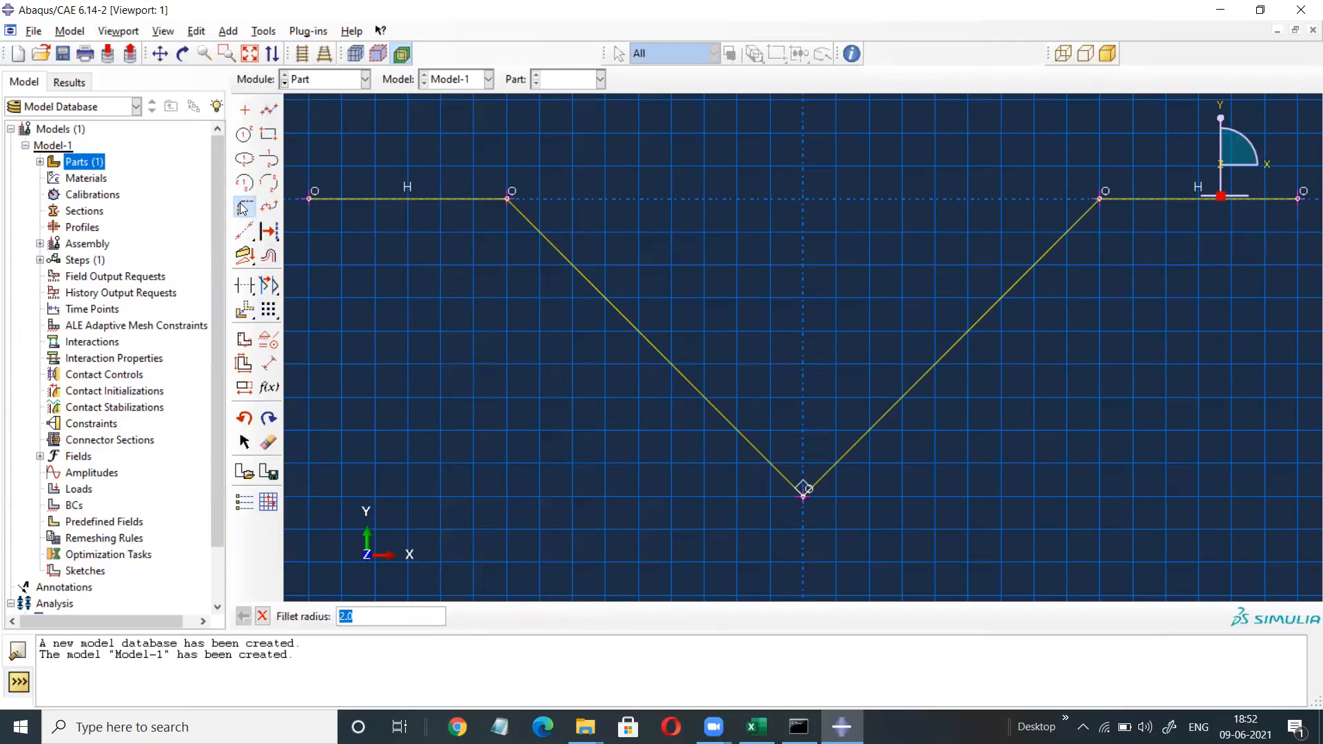
pyautogui.write('15')
pyautogui.press('Return')
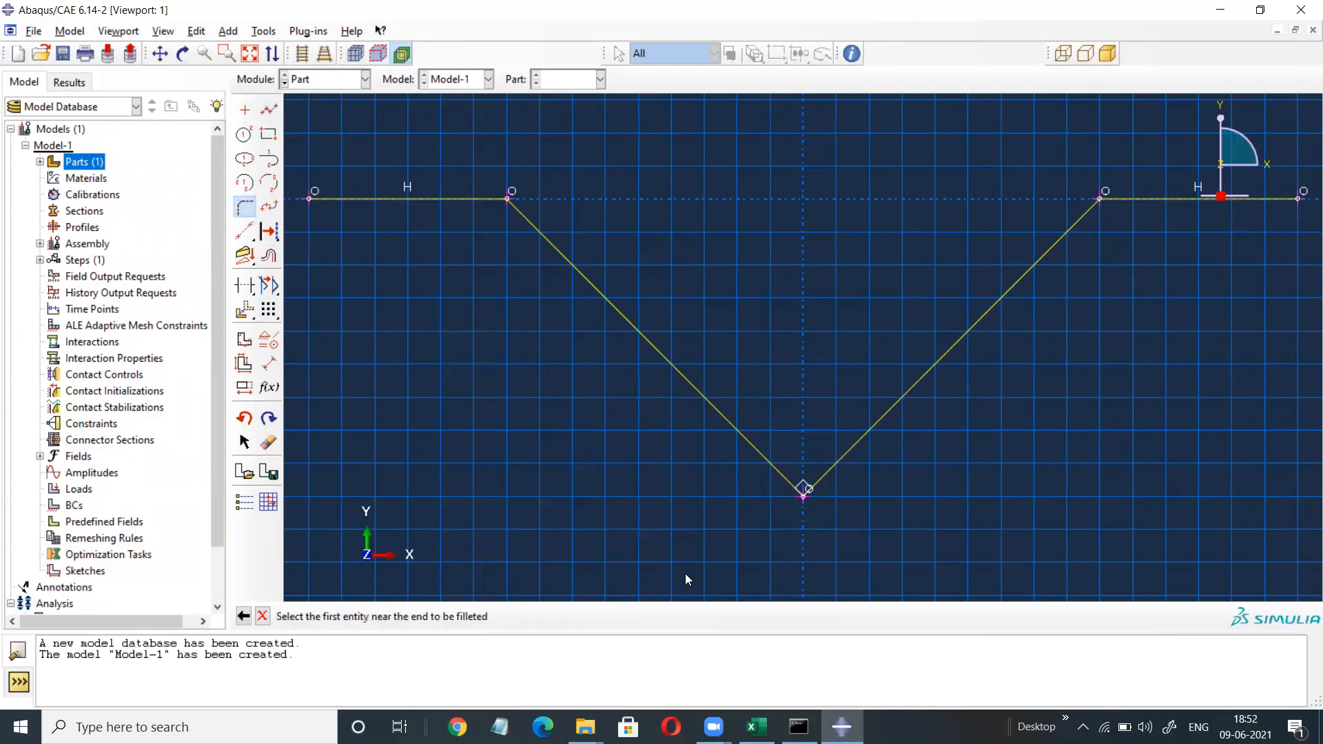
pyautogui.click(705, 401)
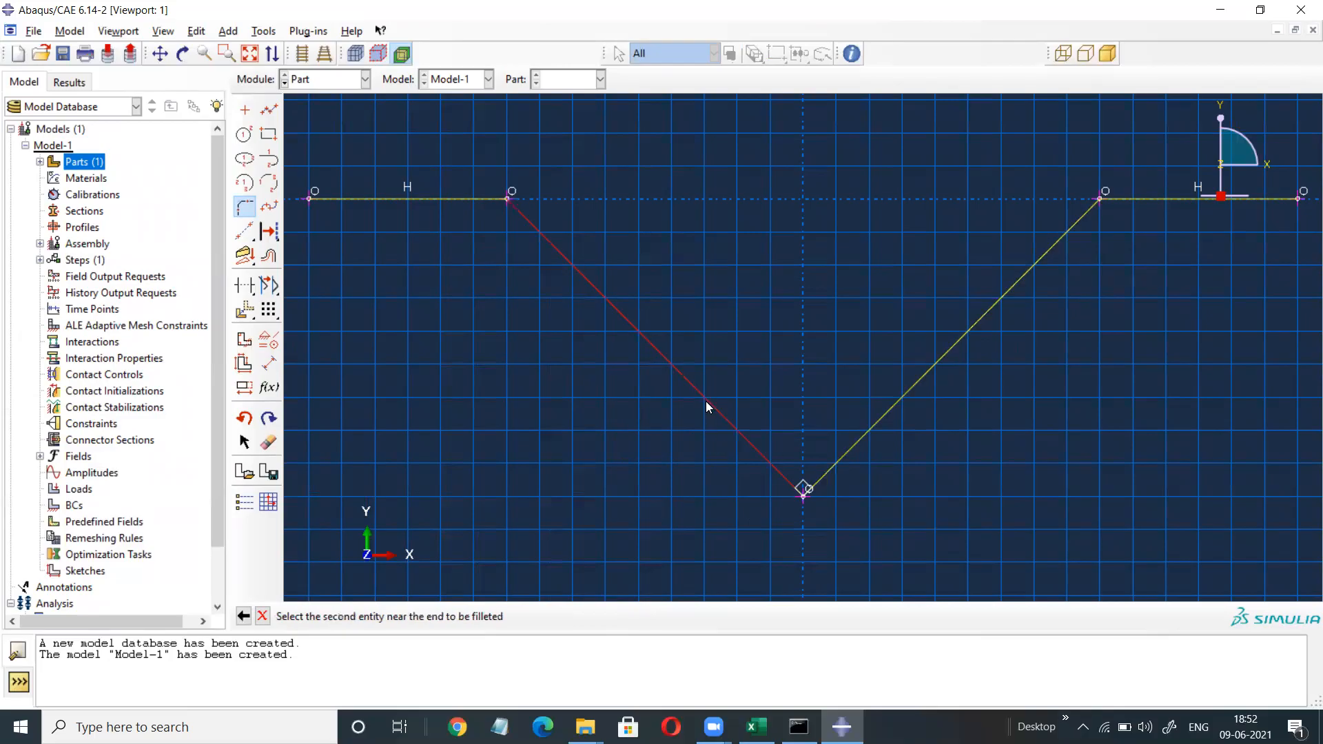
pyautogui.click(882, 413)
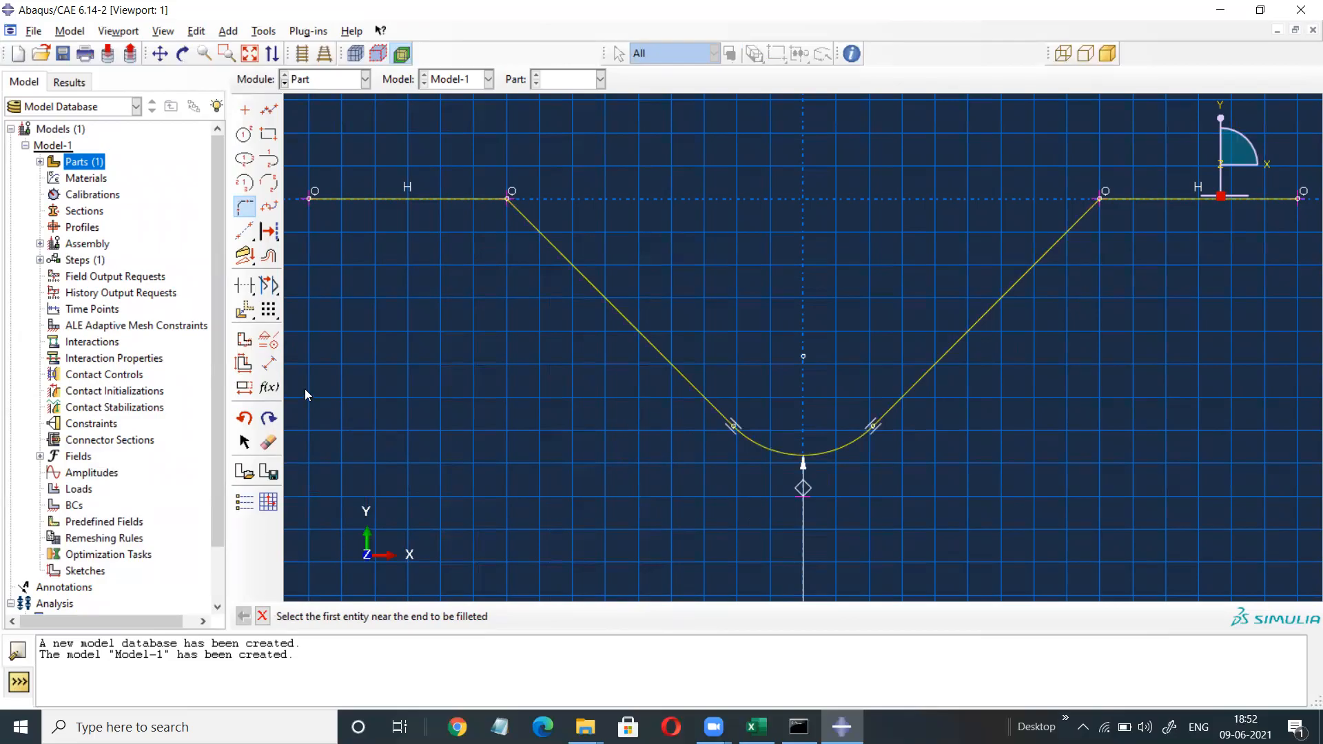
# Offset the two V lines and bottom arc by a distance of 2.
pyautogui.click(269, 255)
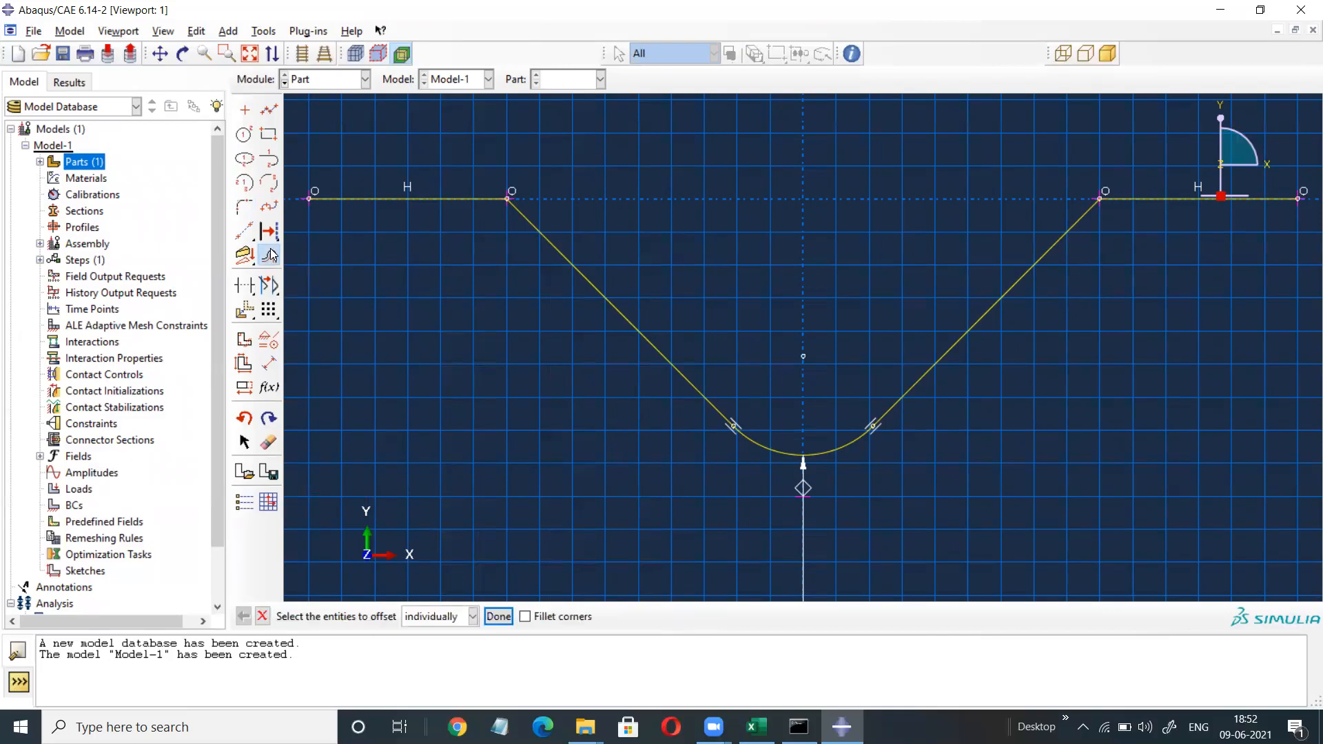
pyautogui.click(616, 317)
pyautogui.click(805, 454)
pyautogui.click(923, 381)
pyautogui.click(495, 615)
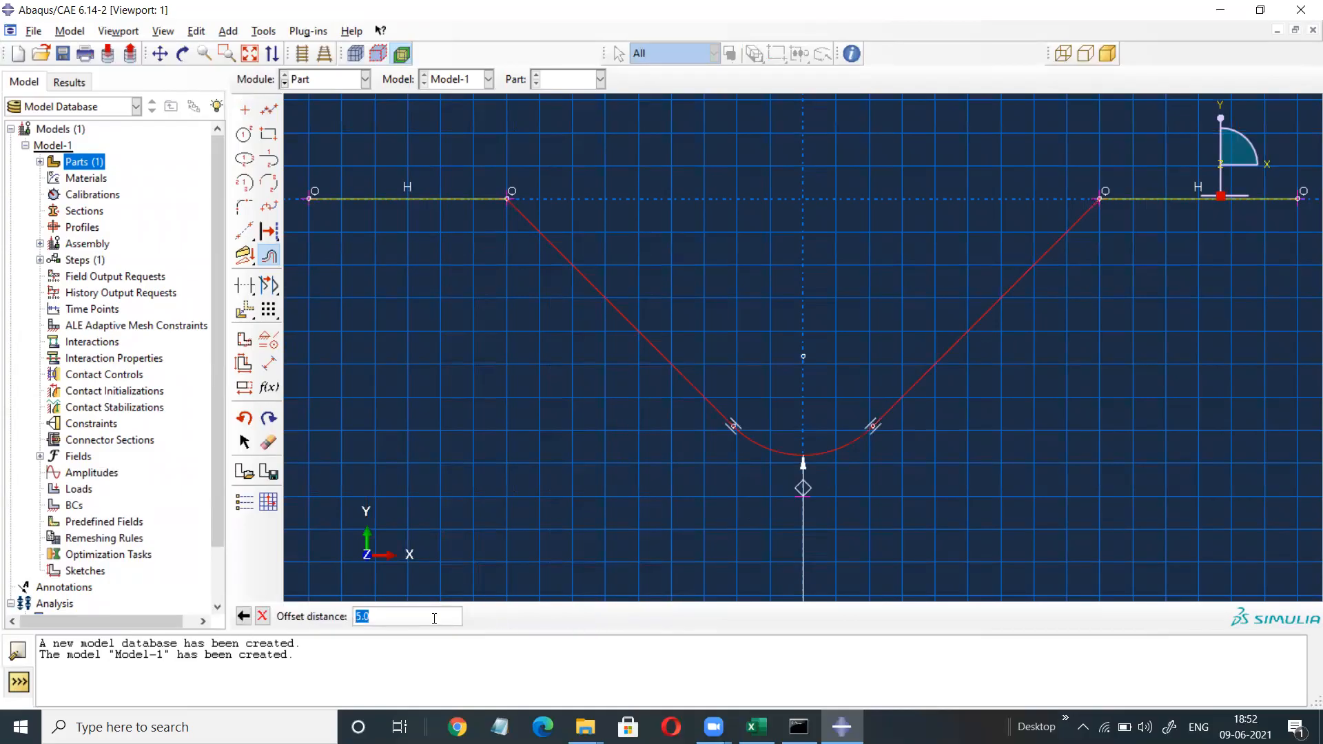
pyautogui.write('2')
pyautogui.press('Return')
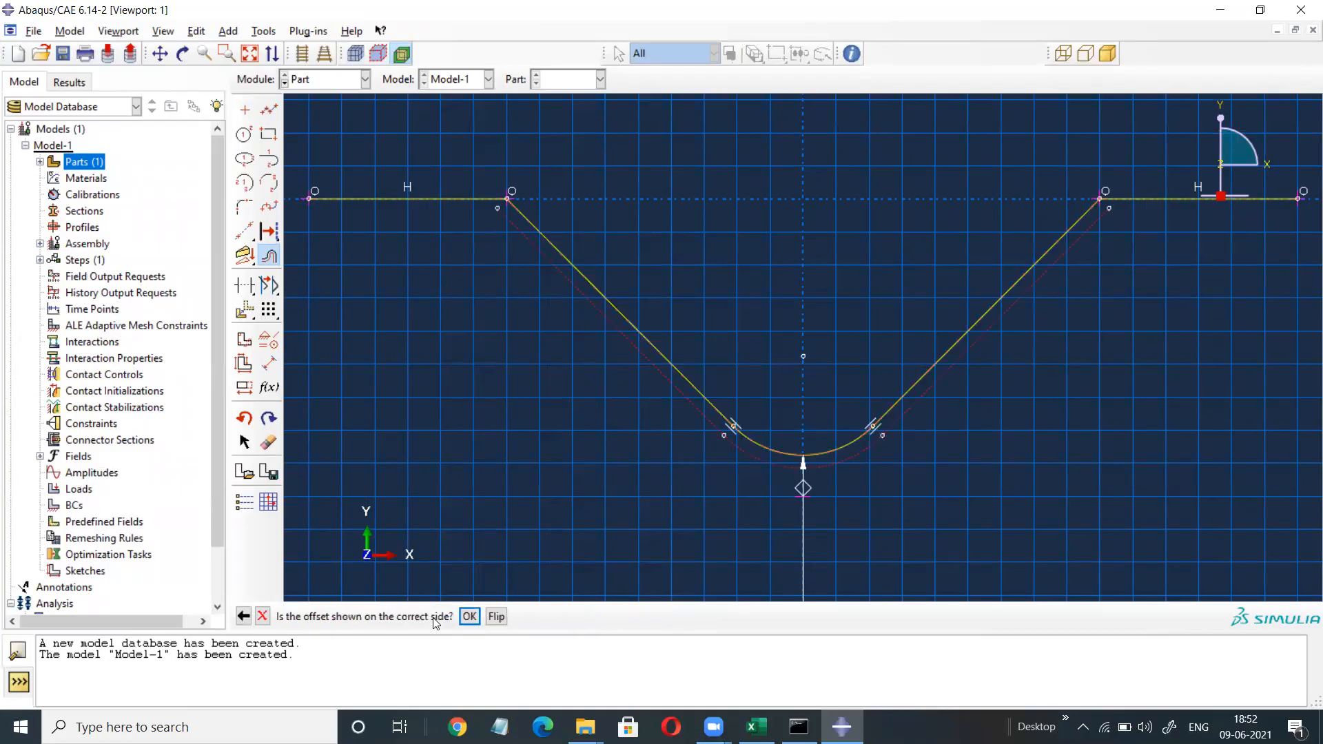
pyautogui.click(469, 616)
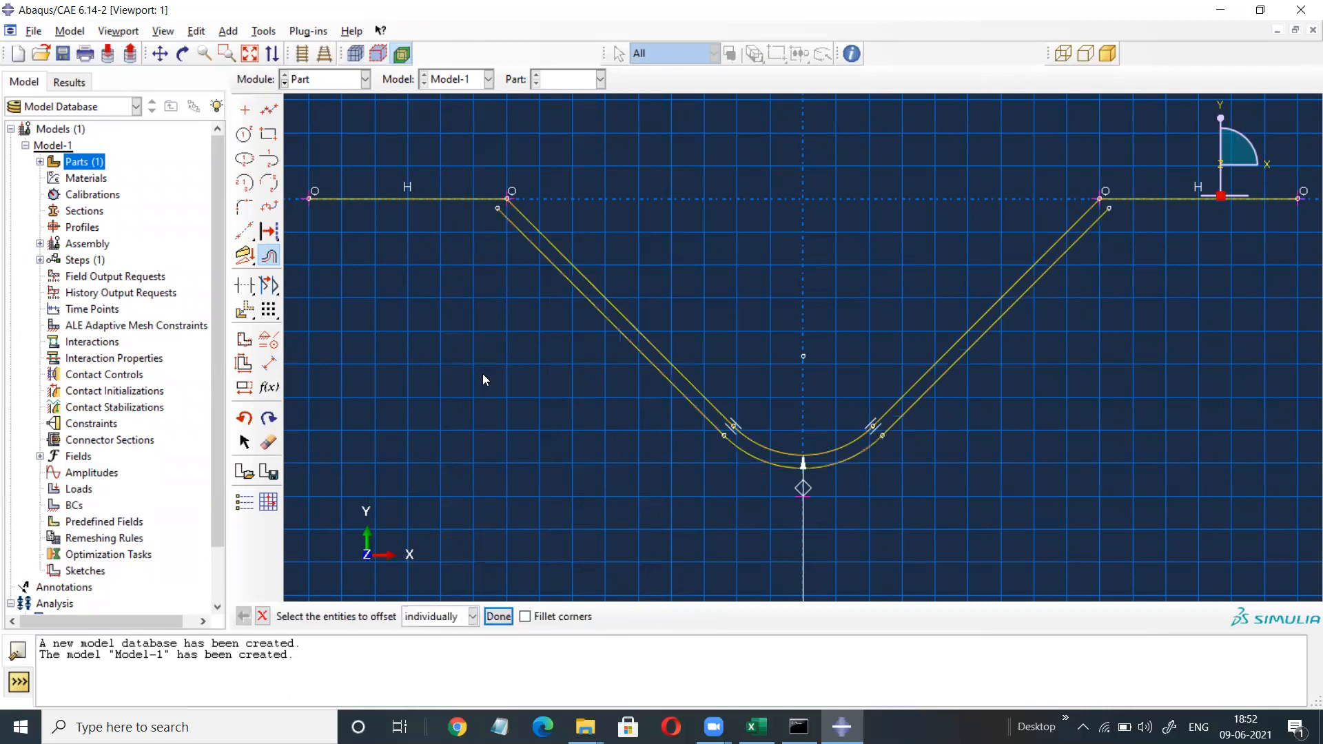
pyautogui.click(245, 285)
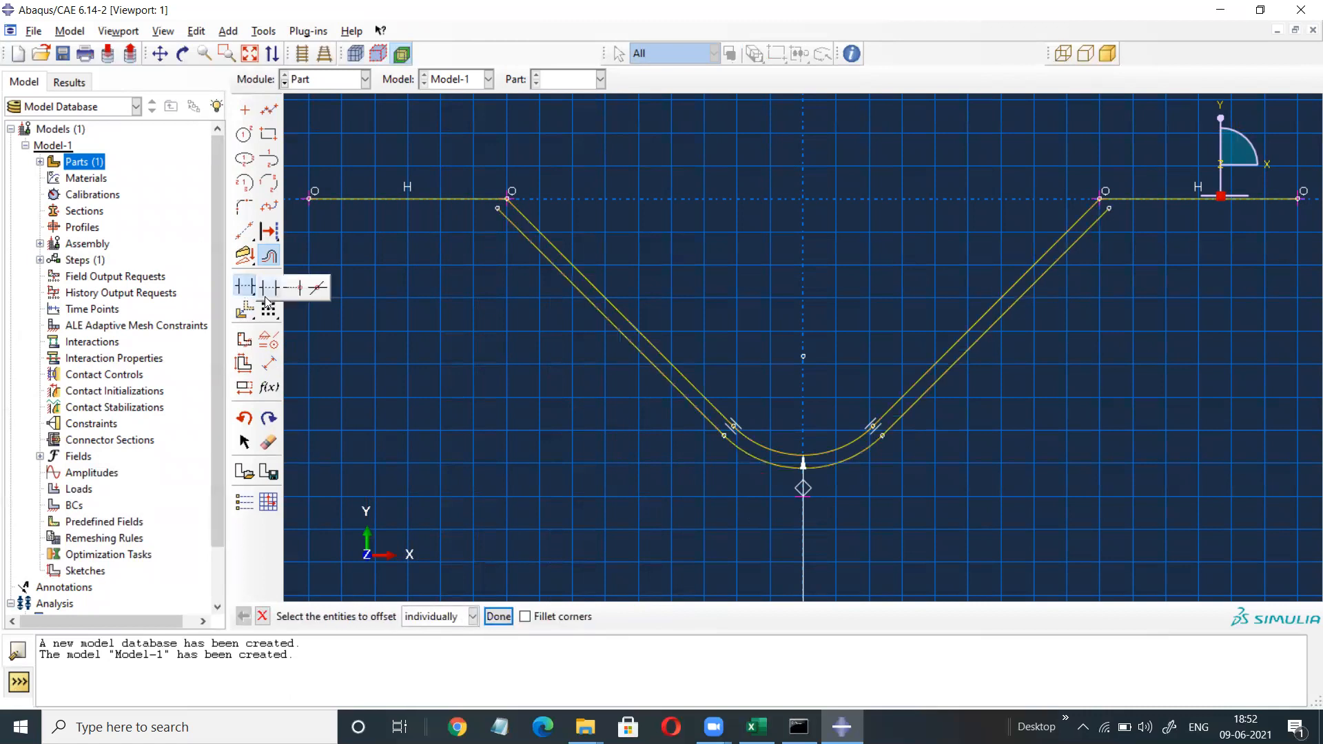
# Extend the inner left and right offset lines up to the top flat line.
pyautogui.click(244, 285)
pyautogui.click(533, 249)
pyautogui.click(478, 200)
pyautogui.click(1079, 226)
pyautogui.click(1064, 252)
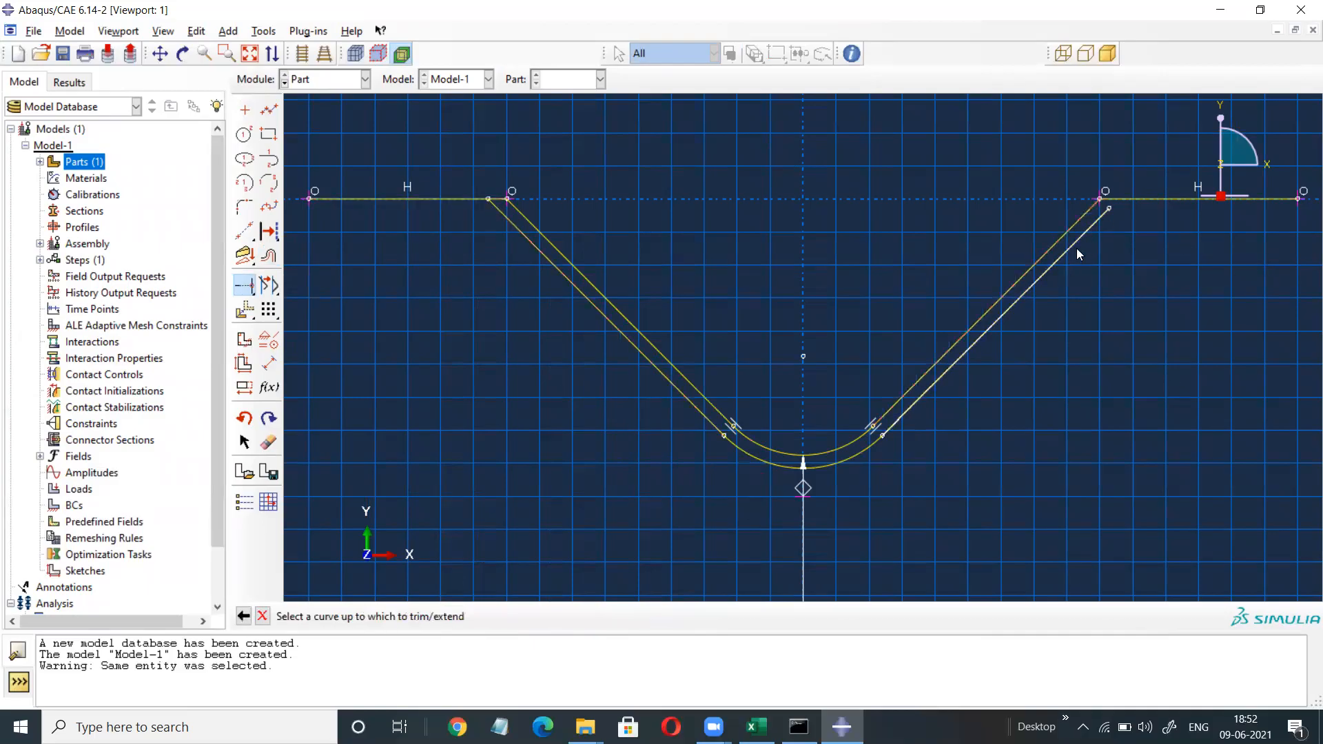
pyautogui.click(242, 286)
pyautogui.click(300, 292)
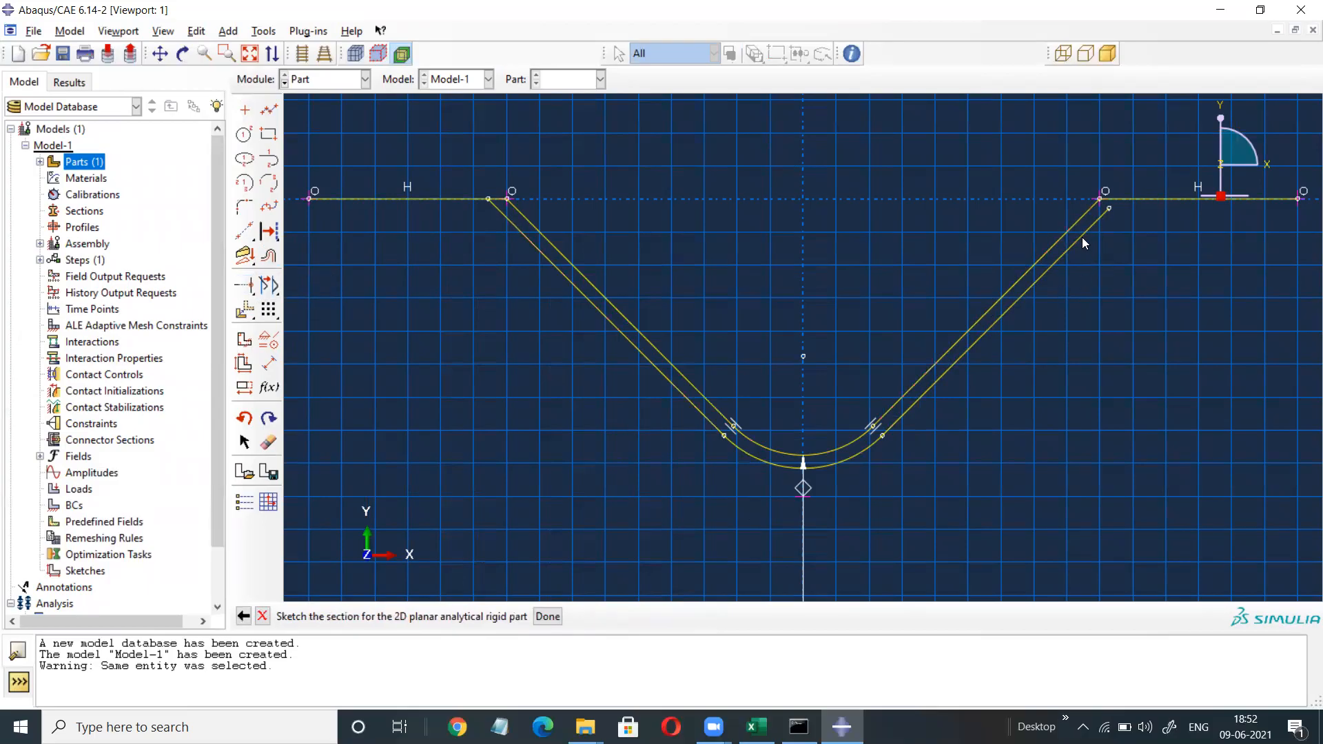
pyautogui.click(247, 286)
pyautogui.click(248, 285)
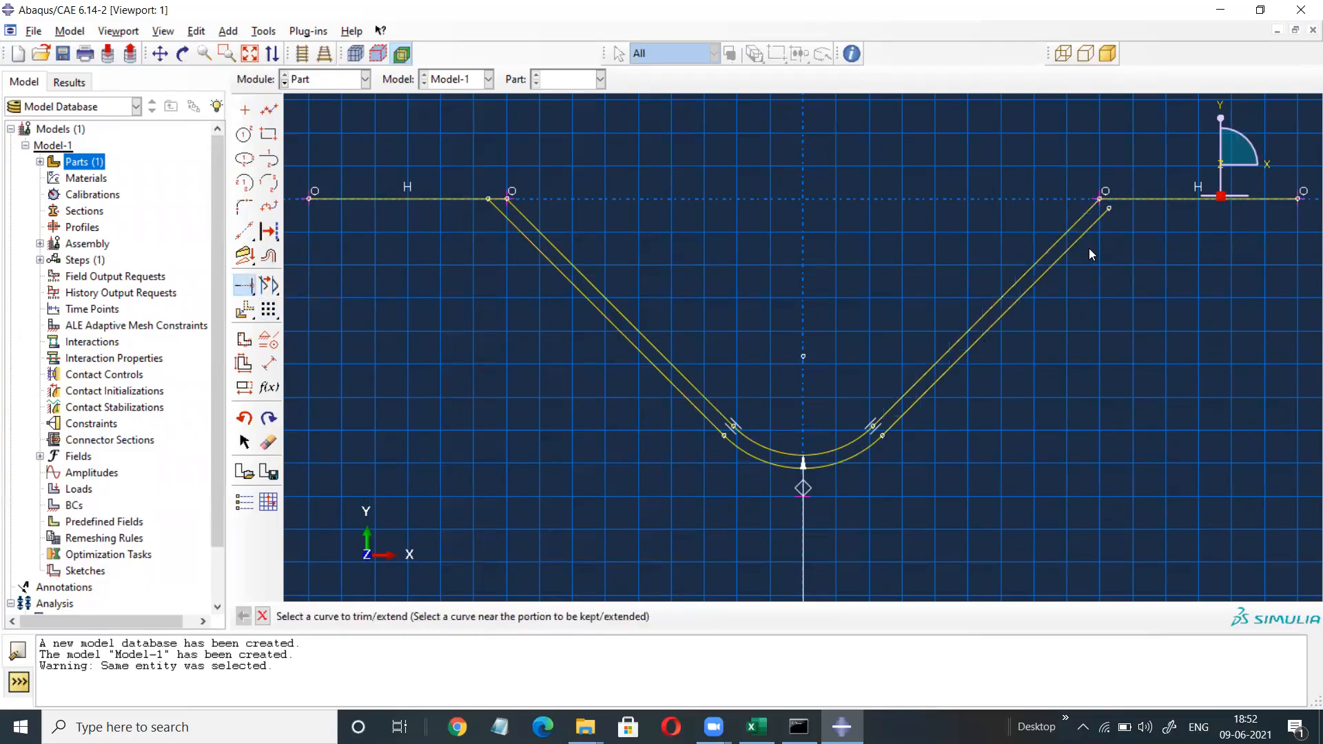
pyautogui.click(1087, 244)
pyautogui.click(1121, 200)
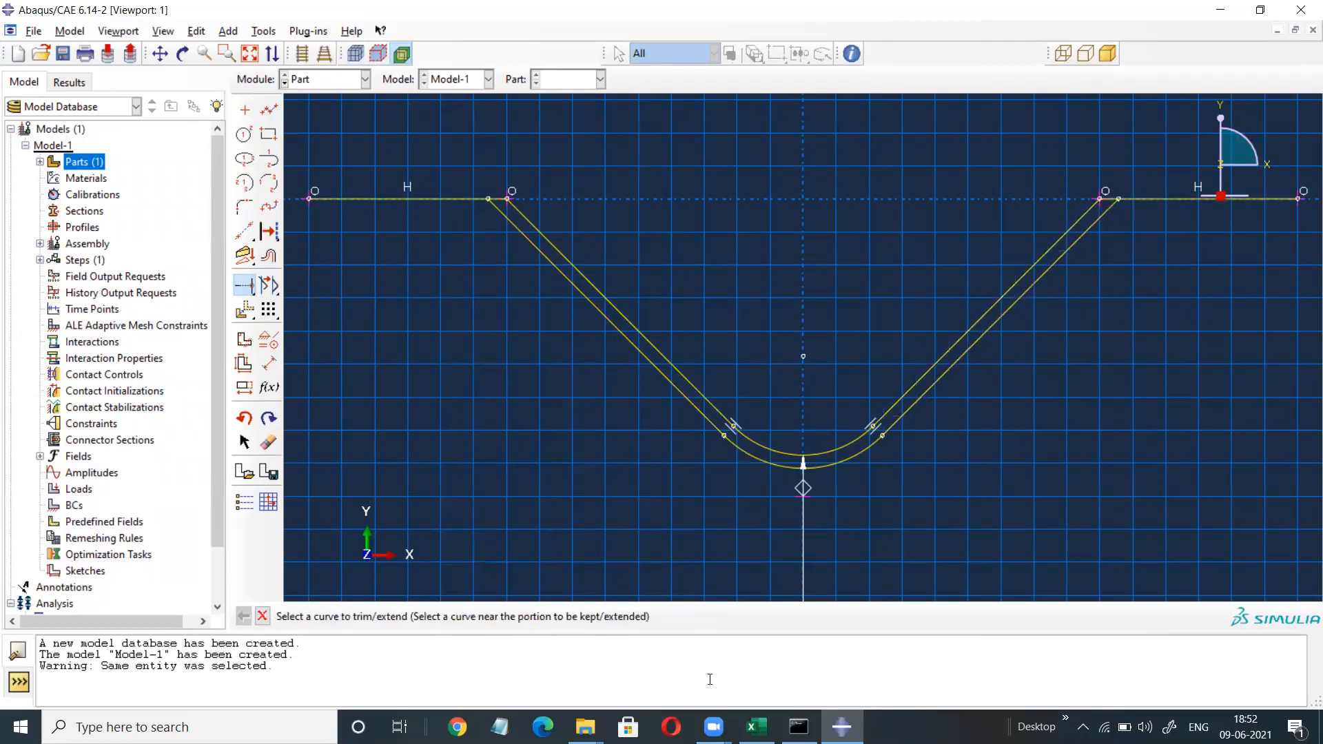
# Auto-trim the offset's short top segments, inner diagonals and inner bottom arc.
pyautogui.click(243, 290)
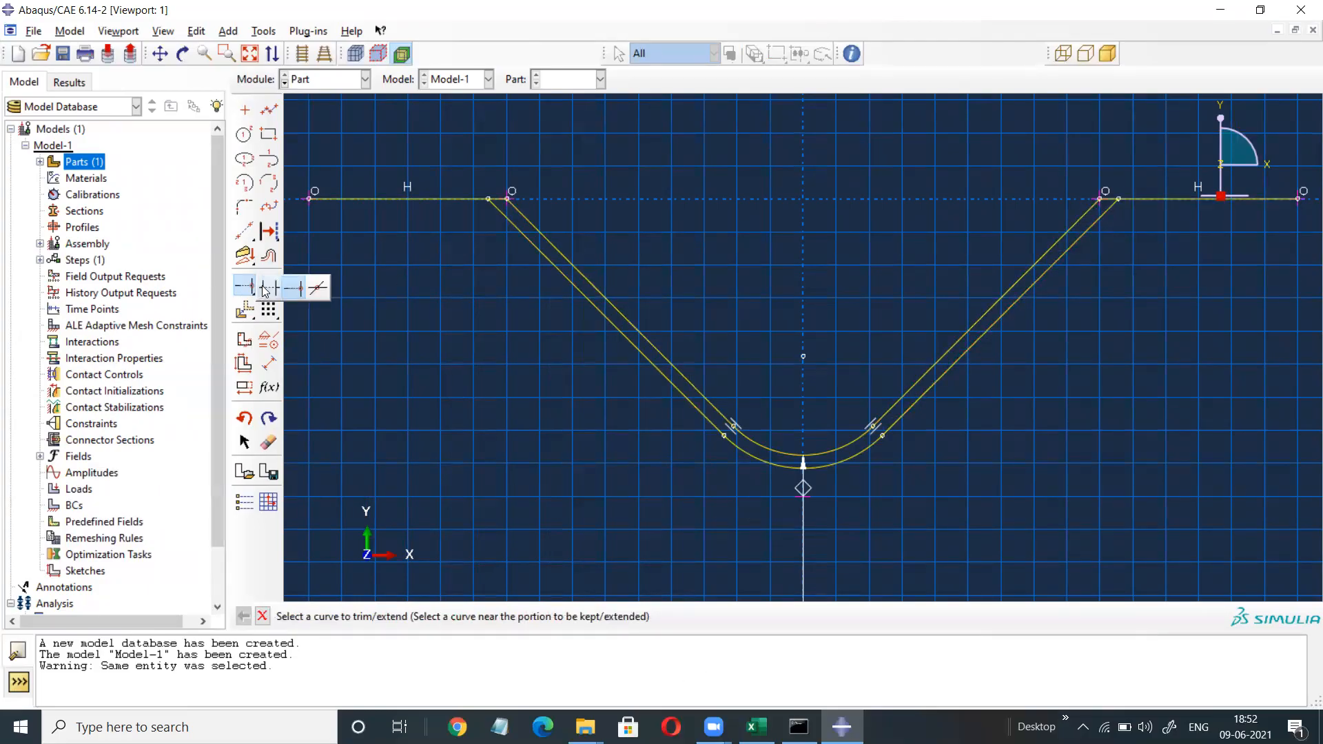
pyautogui.click(269, 290)
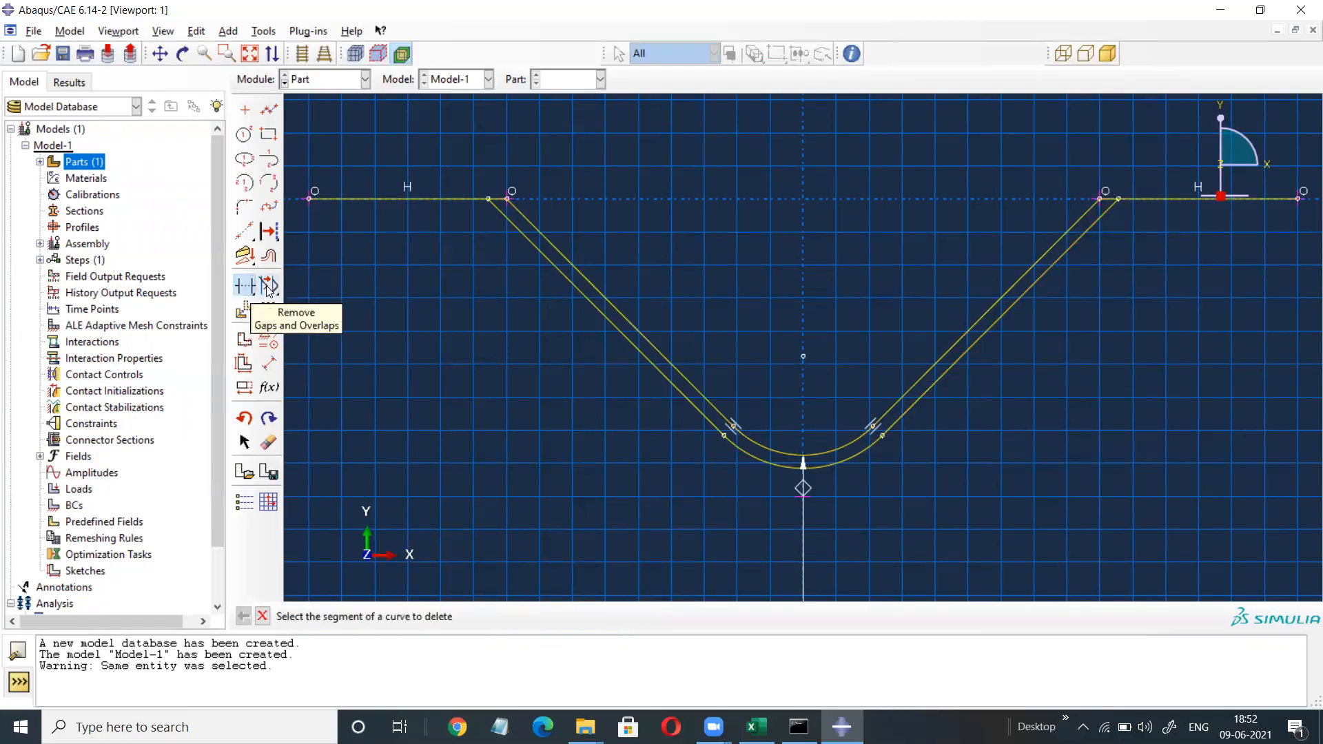
pyautogui.click(498, 199)
pyautogui.click(550, 243)
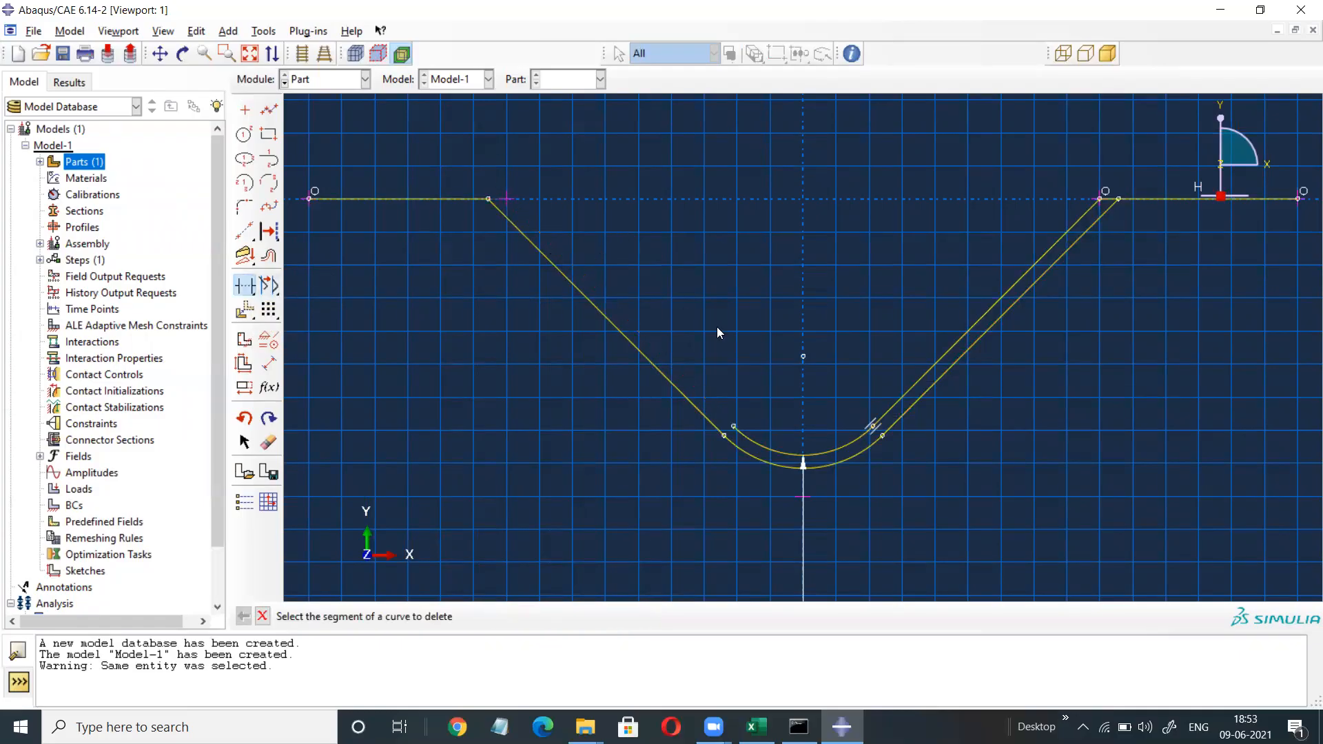
pyautogui.click(771, 448)
pyautogui.click(951, 350)
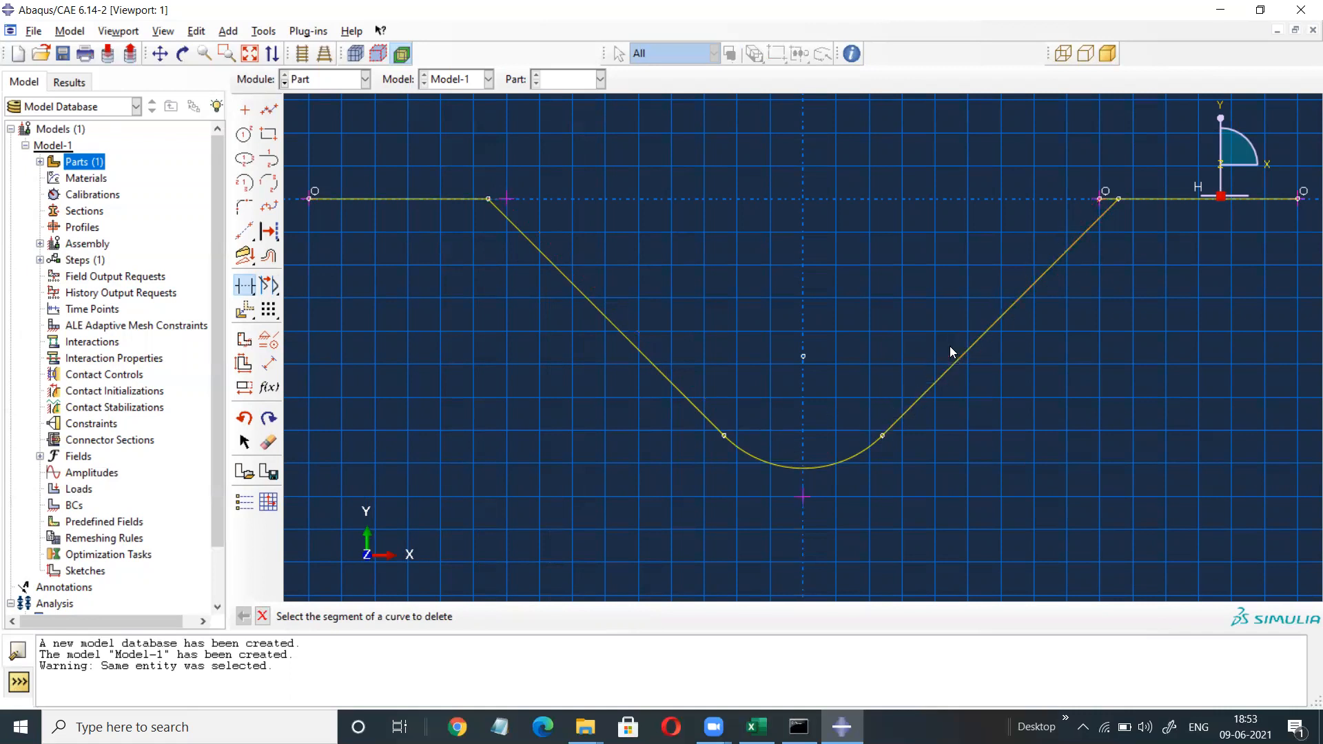
pyautogui.click(1107, 198)
pyautogui.click(244, 206)
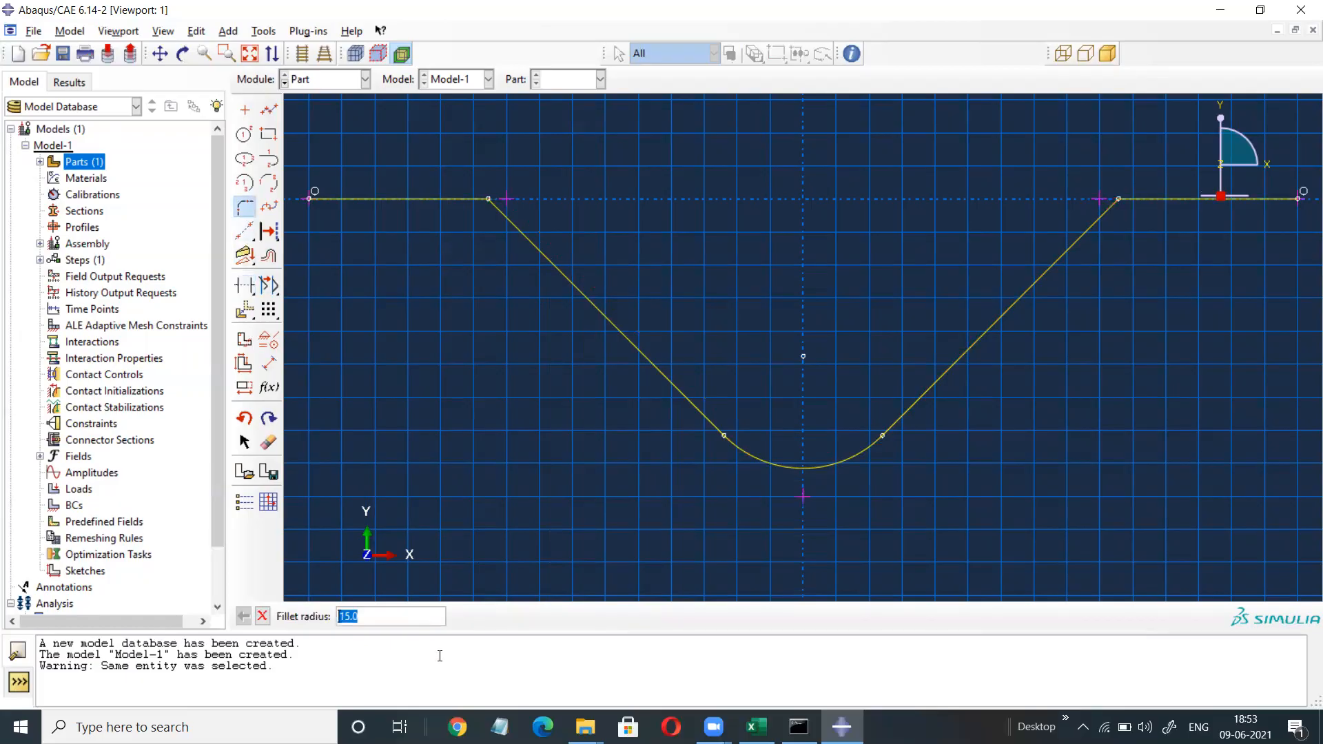
# Fillet the top-left and top-right corners where the flats meet the V with radius 5.
pyautogui.press('Return')
pyautogui.click(417, 198)
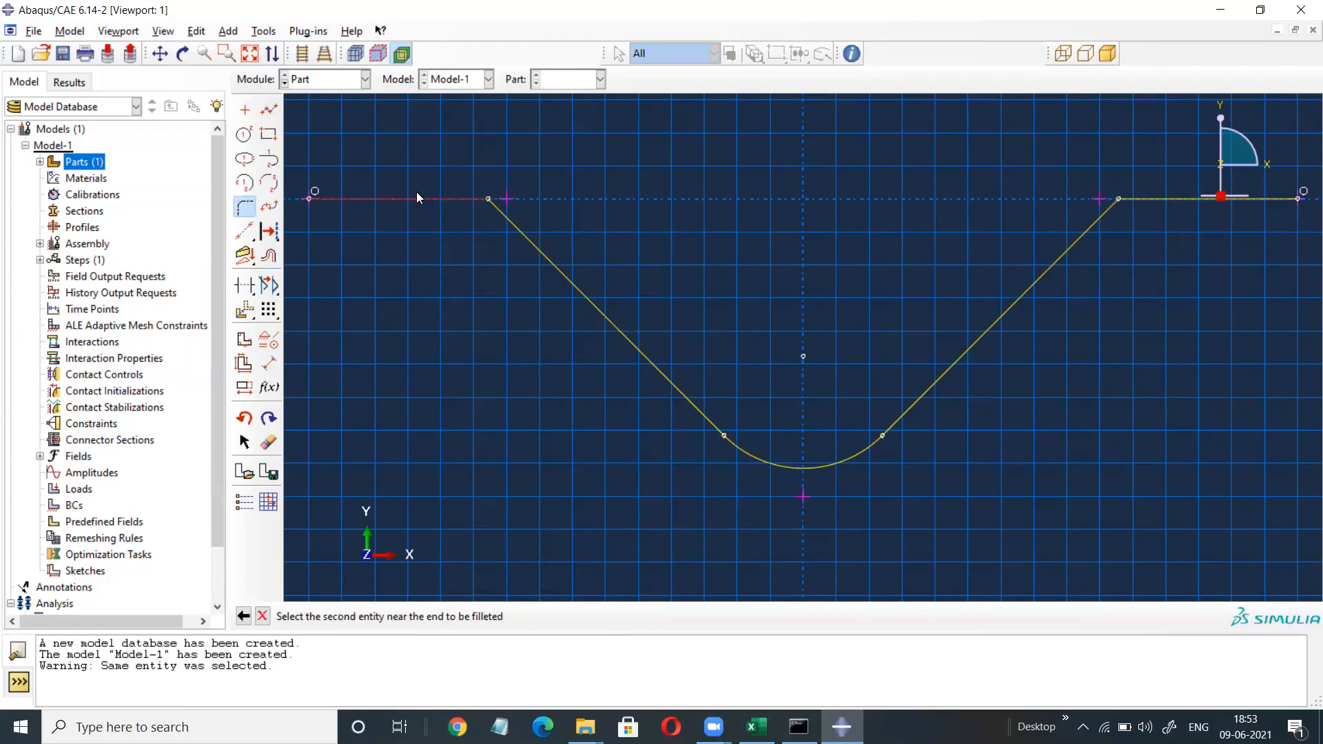
pyautogui.click(535, 242)
pyautogui.click(1090, 232)
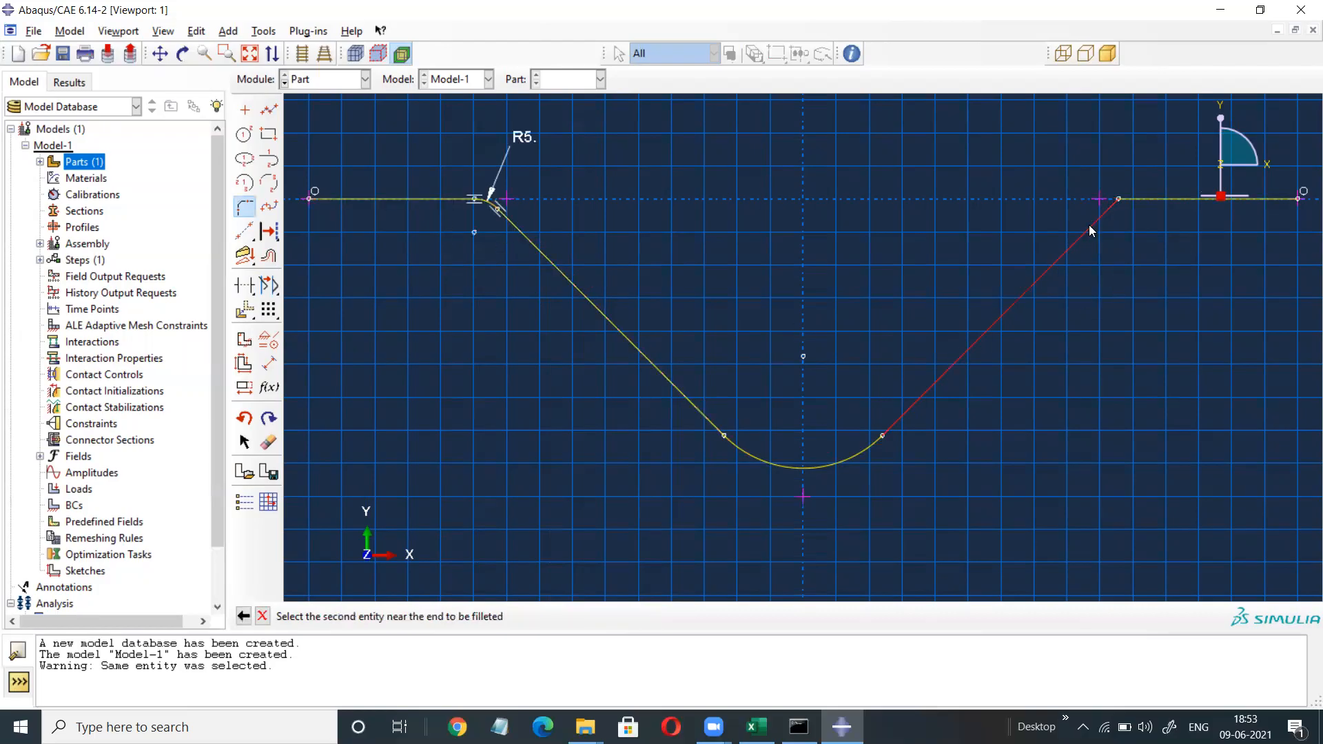
pyautogui.click(1178, 199)
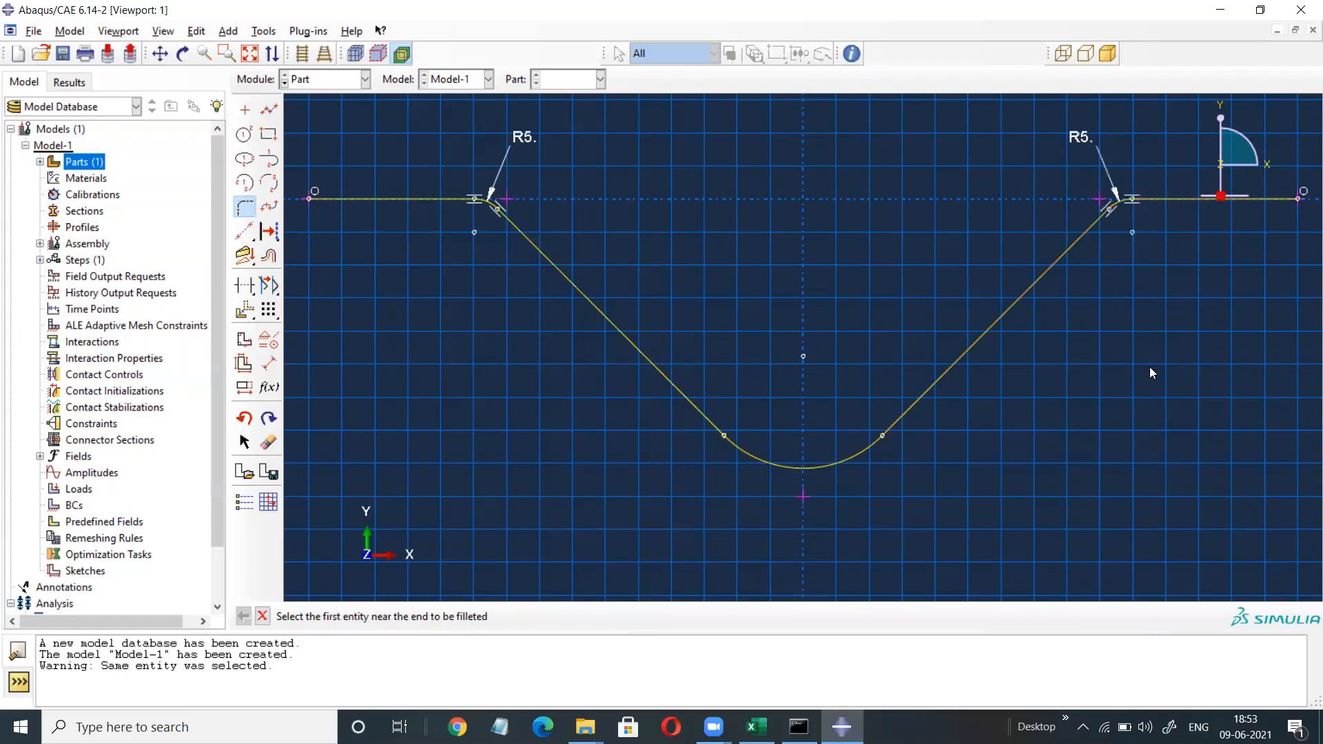
pyautogui.rightClick(1097, 309)
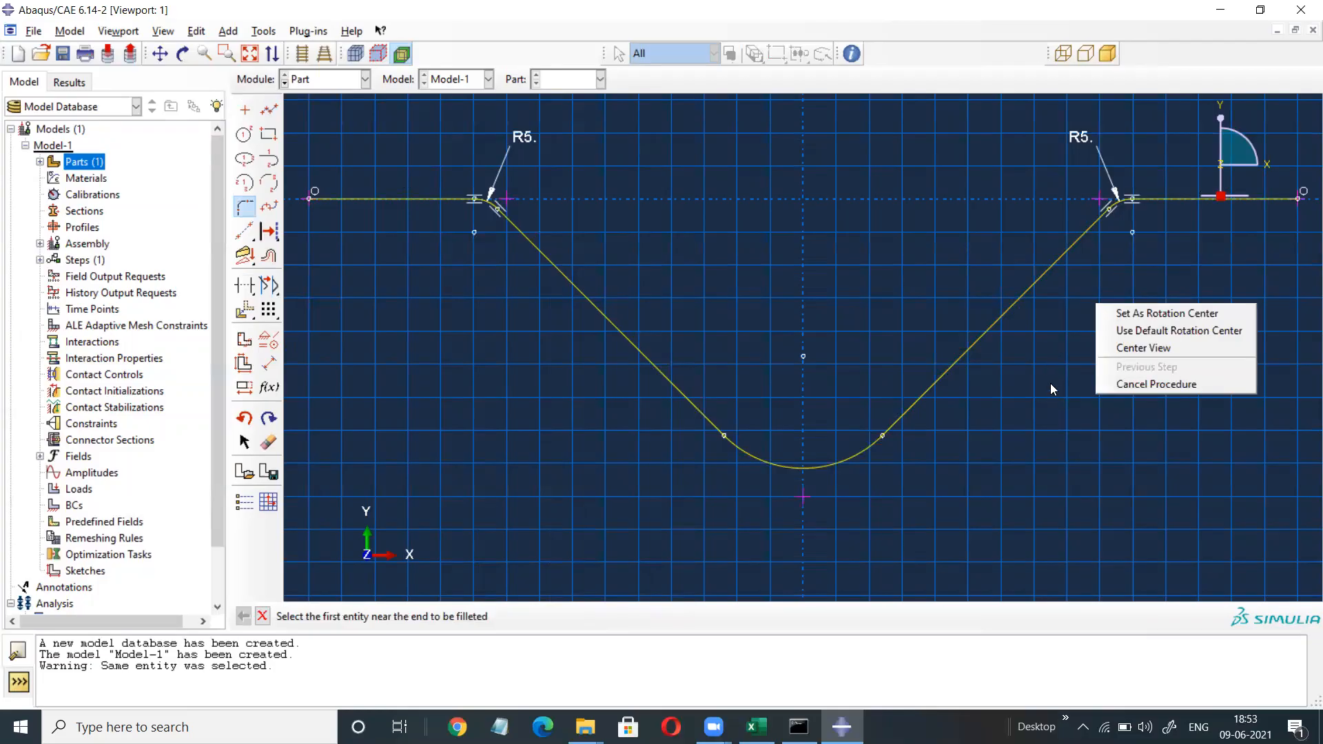
pyautogui.click(1135, 390)
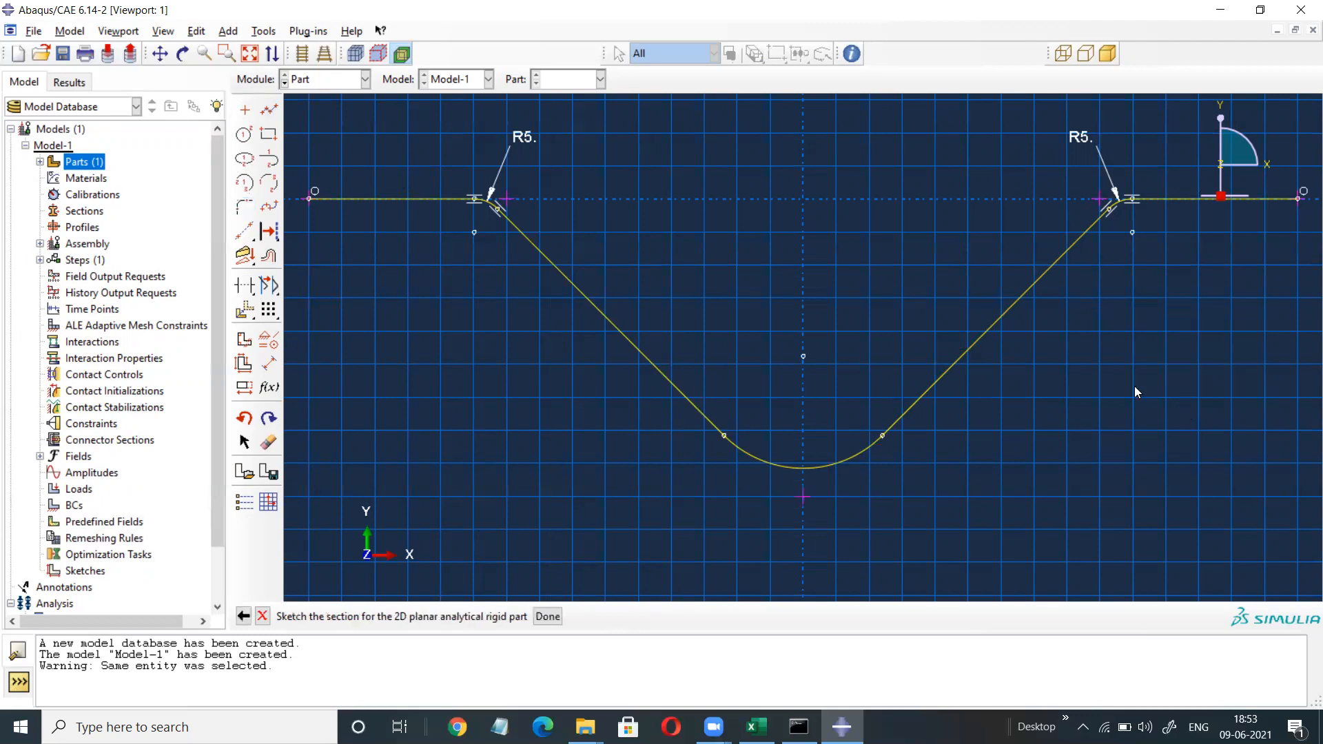
# Finish the Die part and place a reference point inside its V.
pyautogui.click(547, 616)
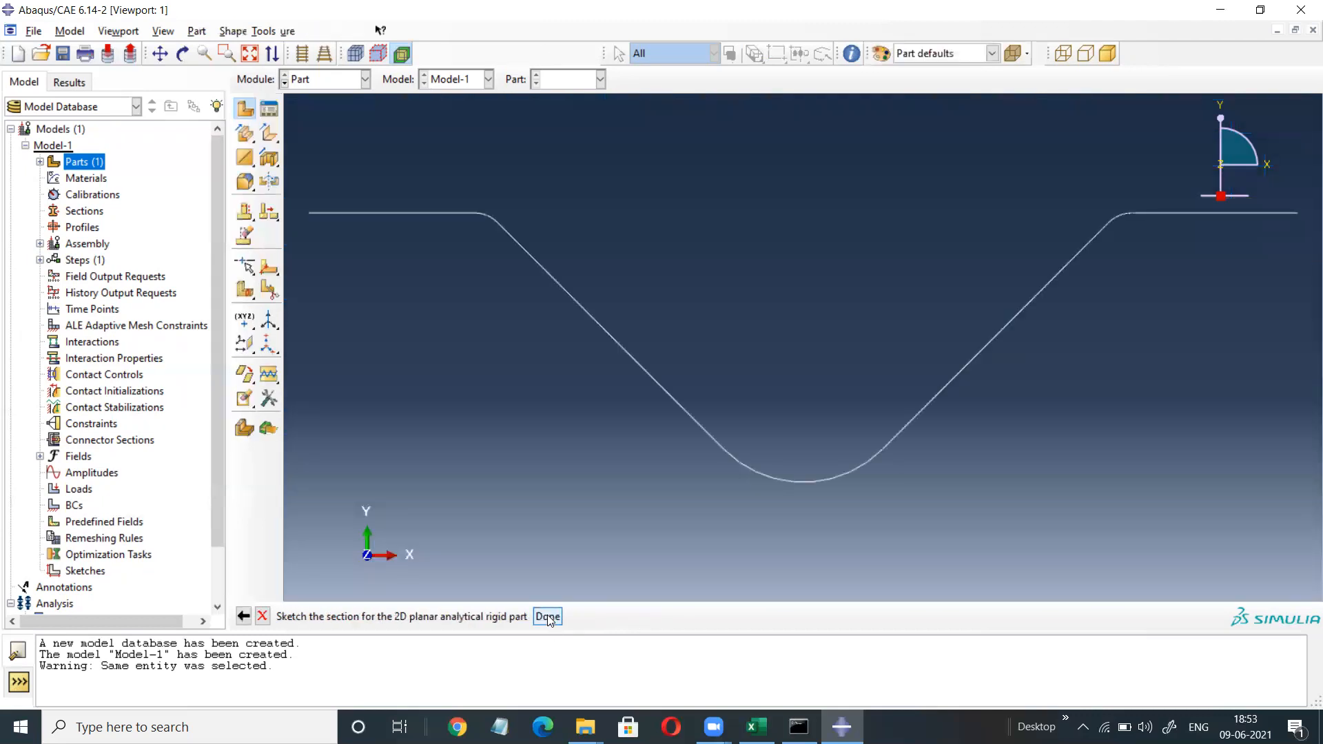
pyautogui.click(321, 32)
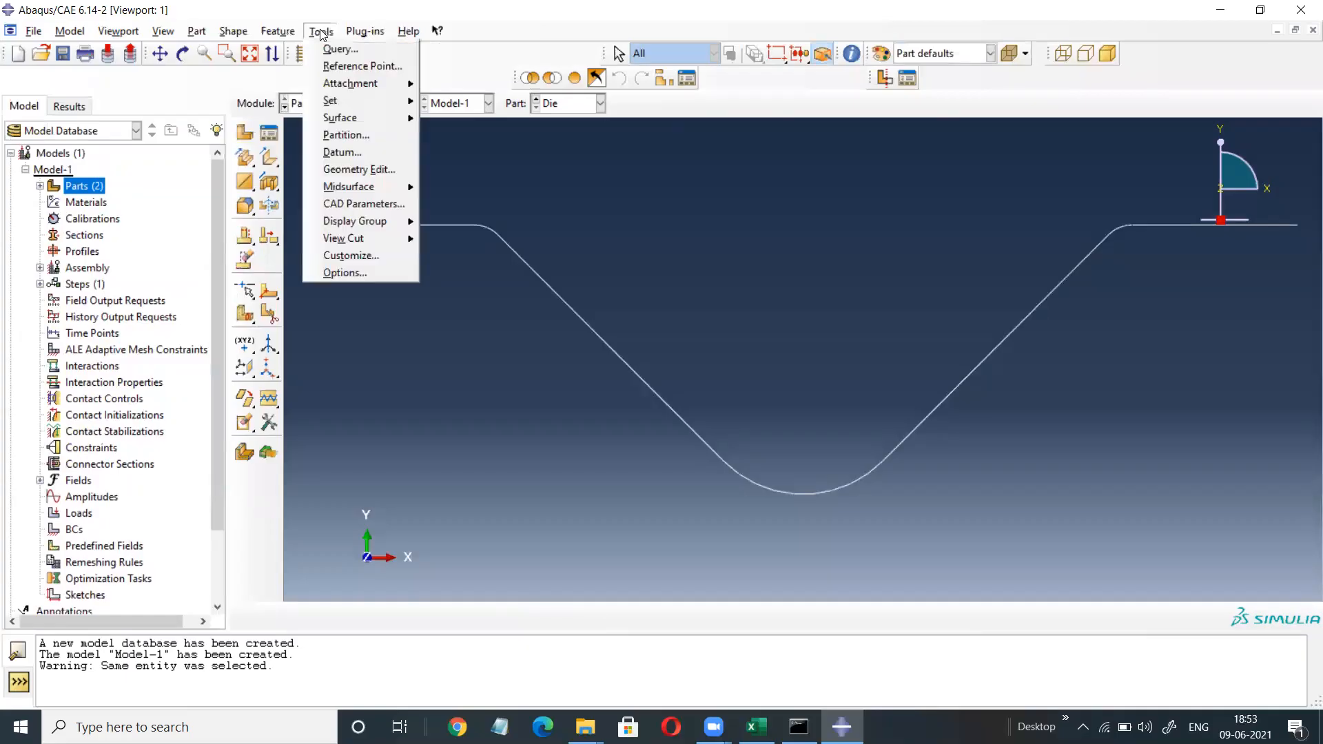
pyautogui.click(361, 67)
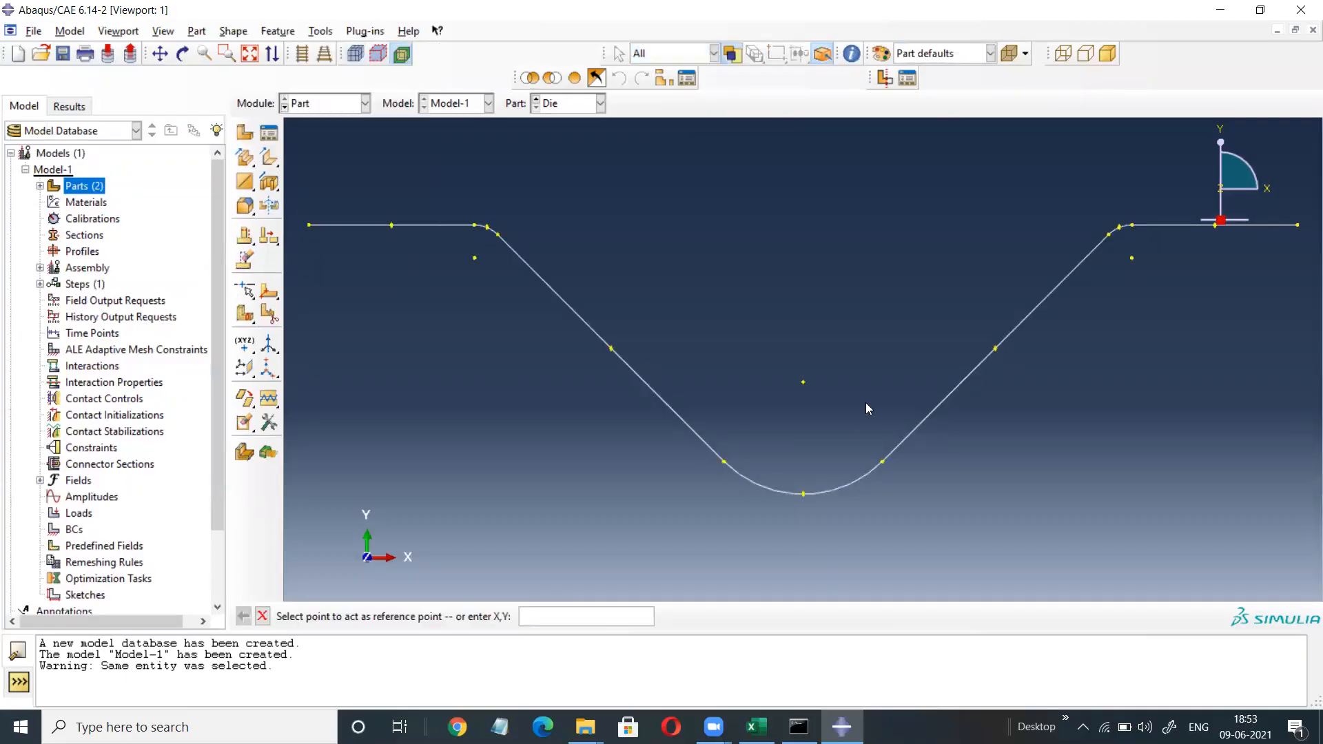
pyautogui.click(804, 384)
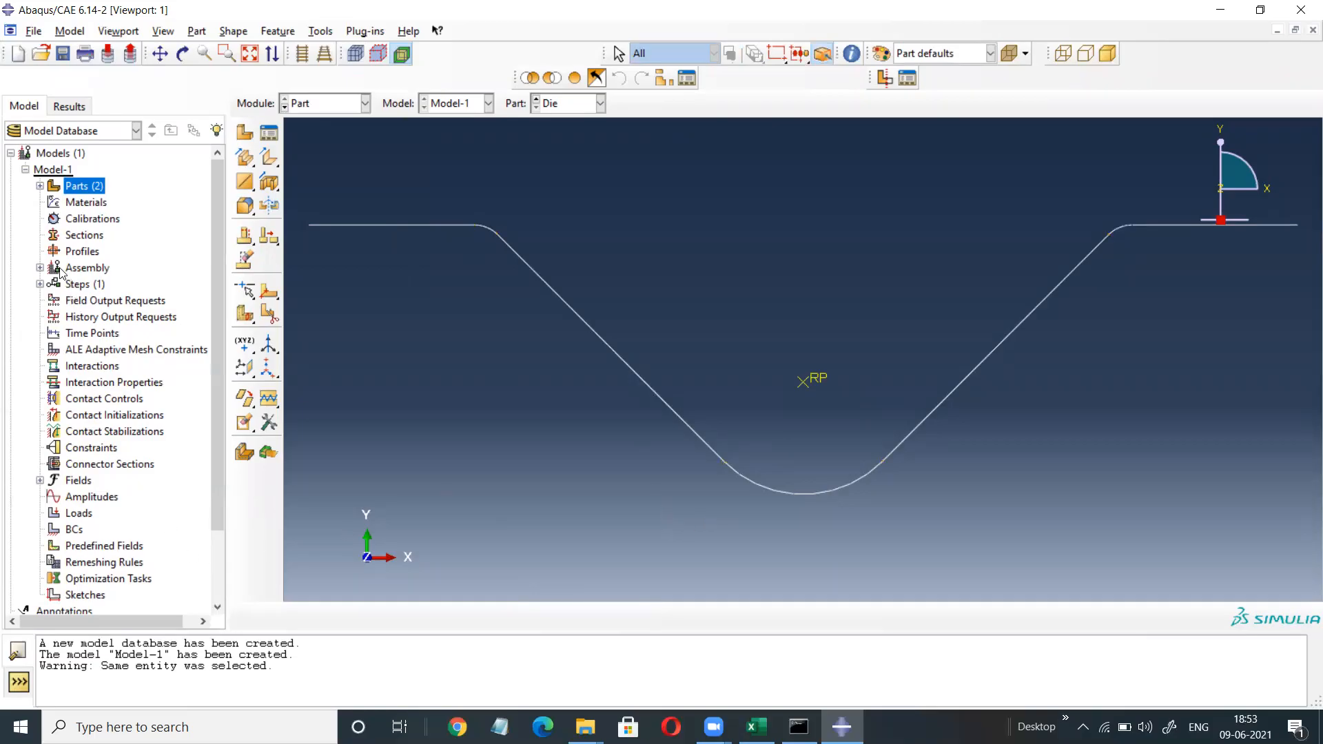
# Start creating an inertia from the Die part's Engineering Features.
pyautogui.click(40, 186)
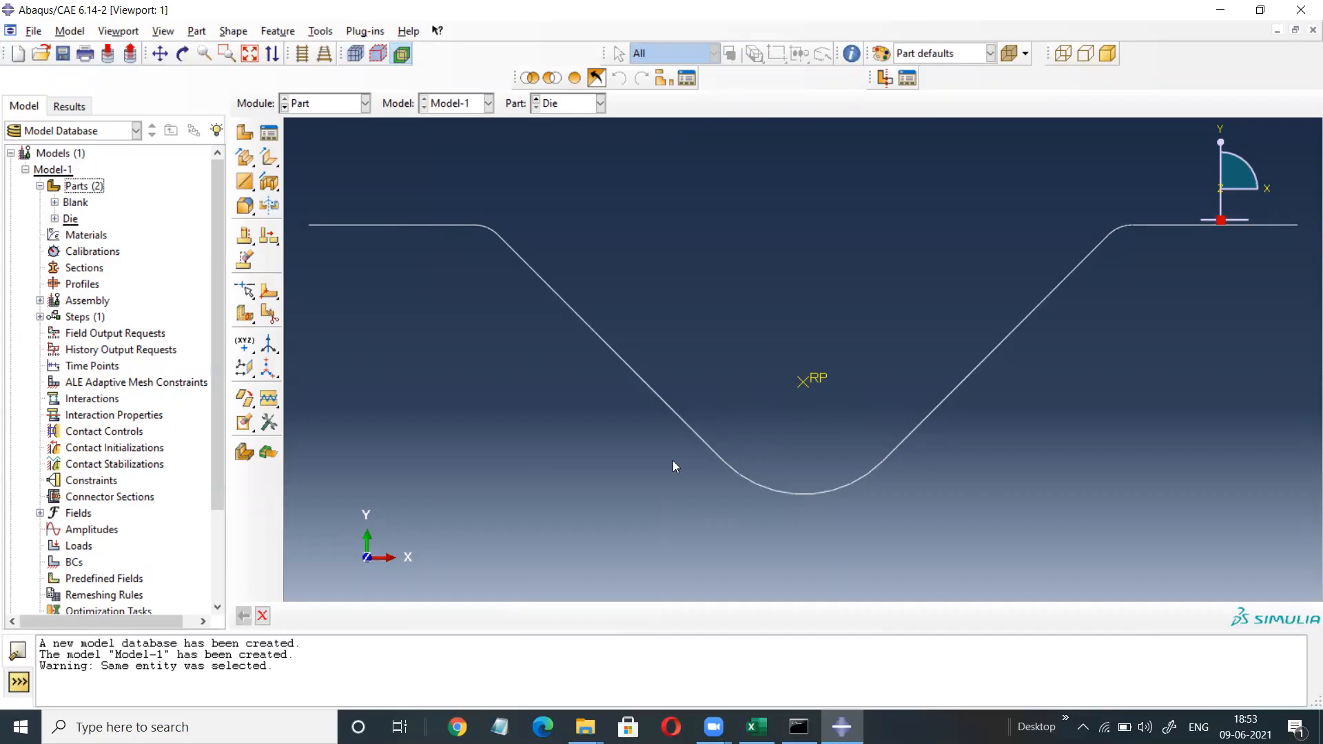
pyautogui.click(55, 219)
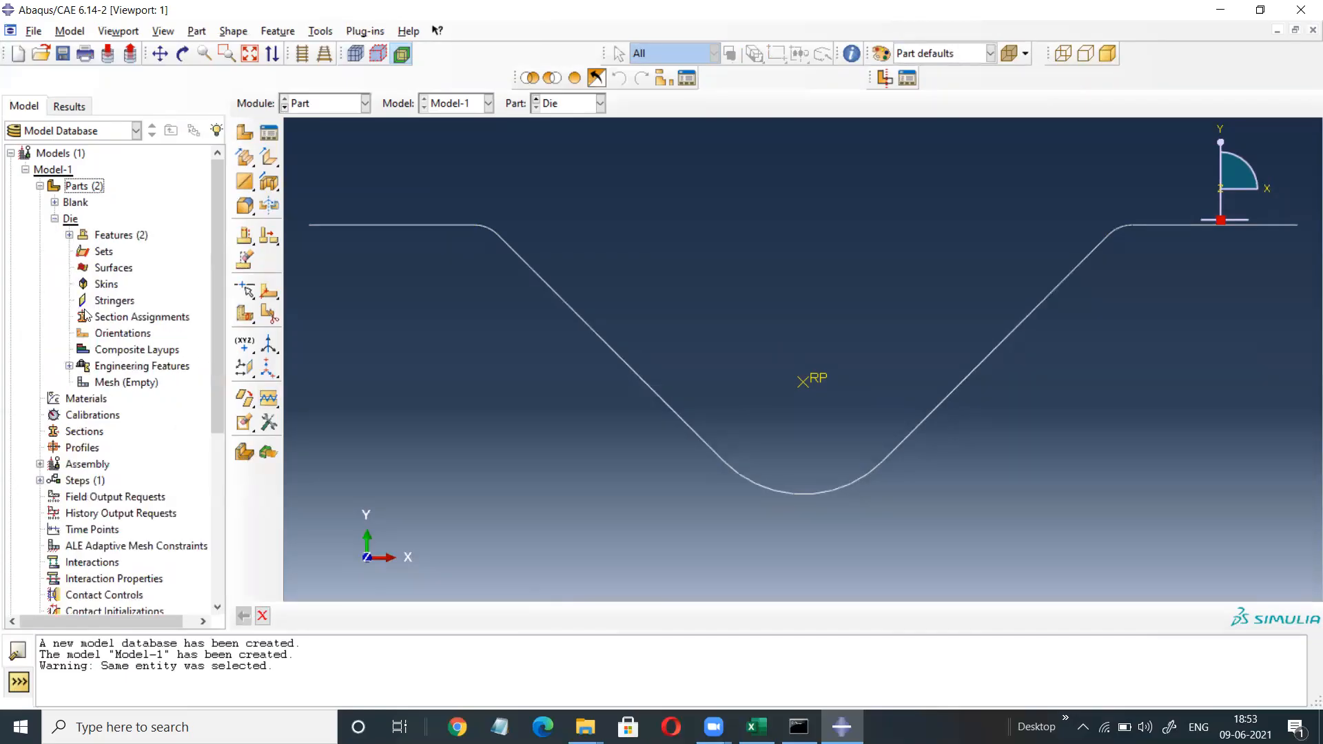
pyautogui.click(70, 366)
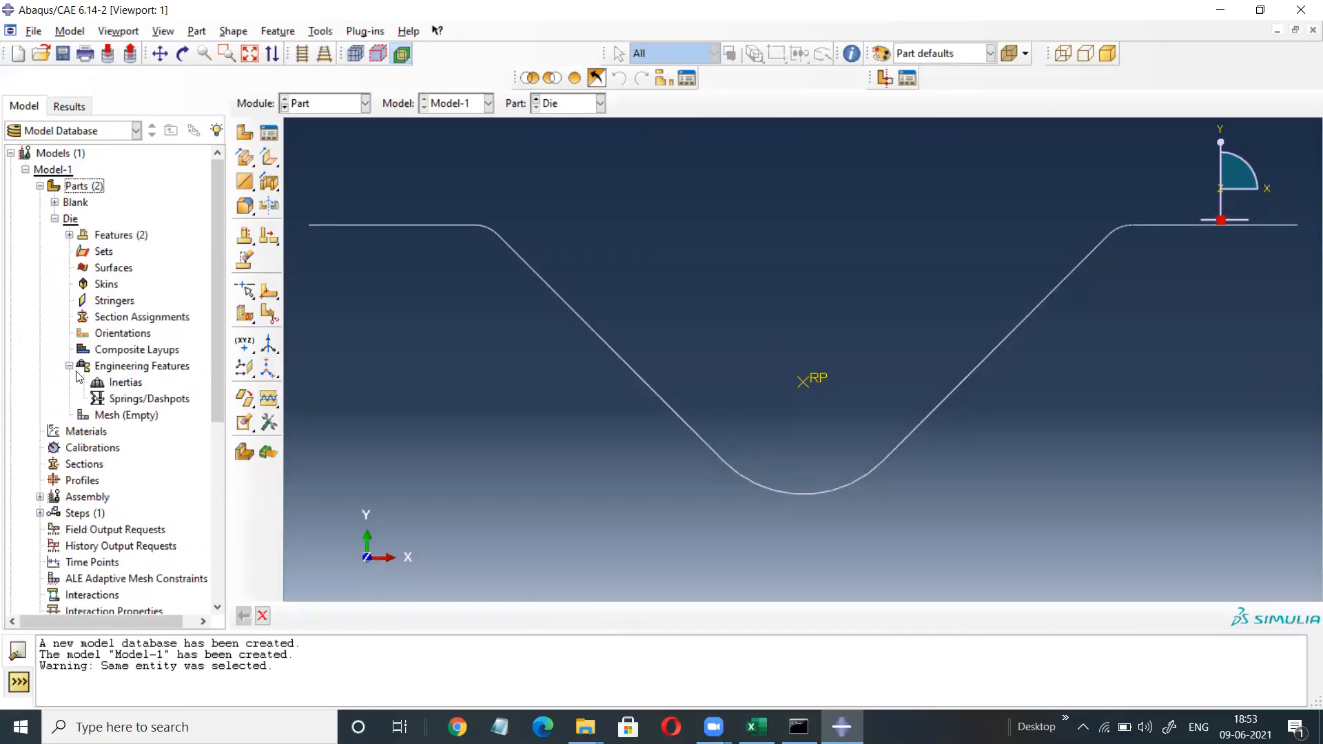
pyautogui.click(123, 384)
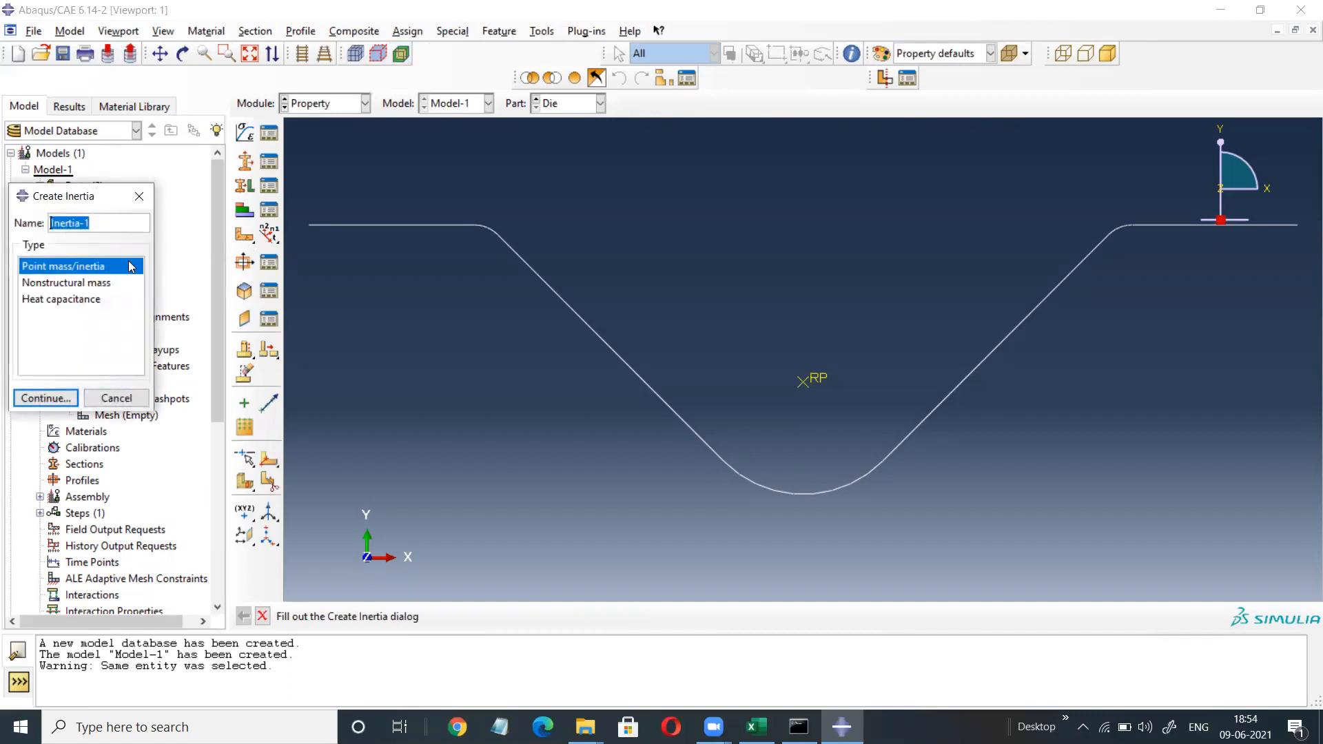
# Assign an isotropic point mass of 10 to the Die's reference point RP.
pyautogui.moveTo(115, 200); pyautogui.dragTo(119, 468)
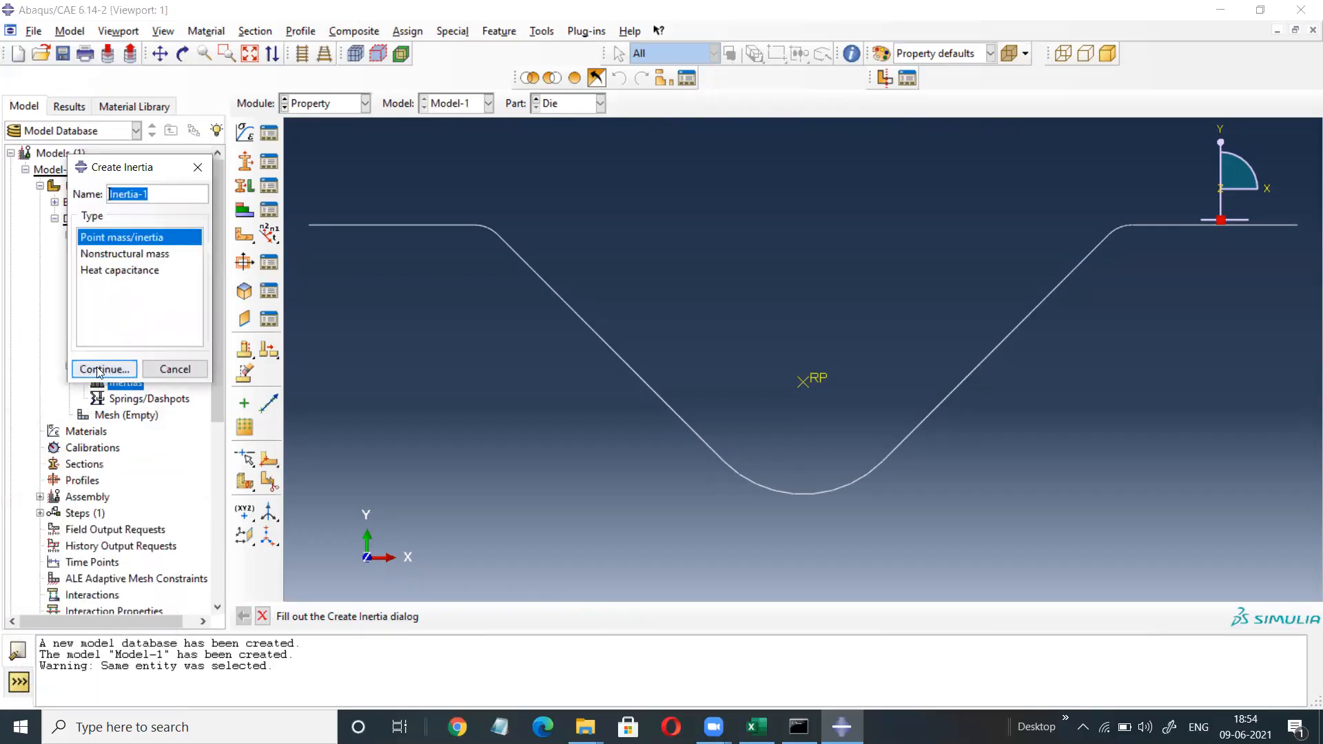
pyautogui.click(105, 368)
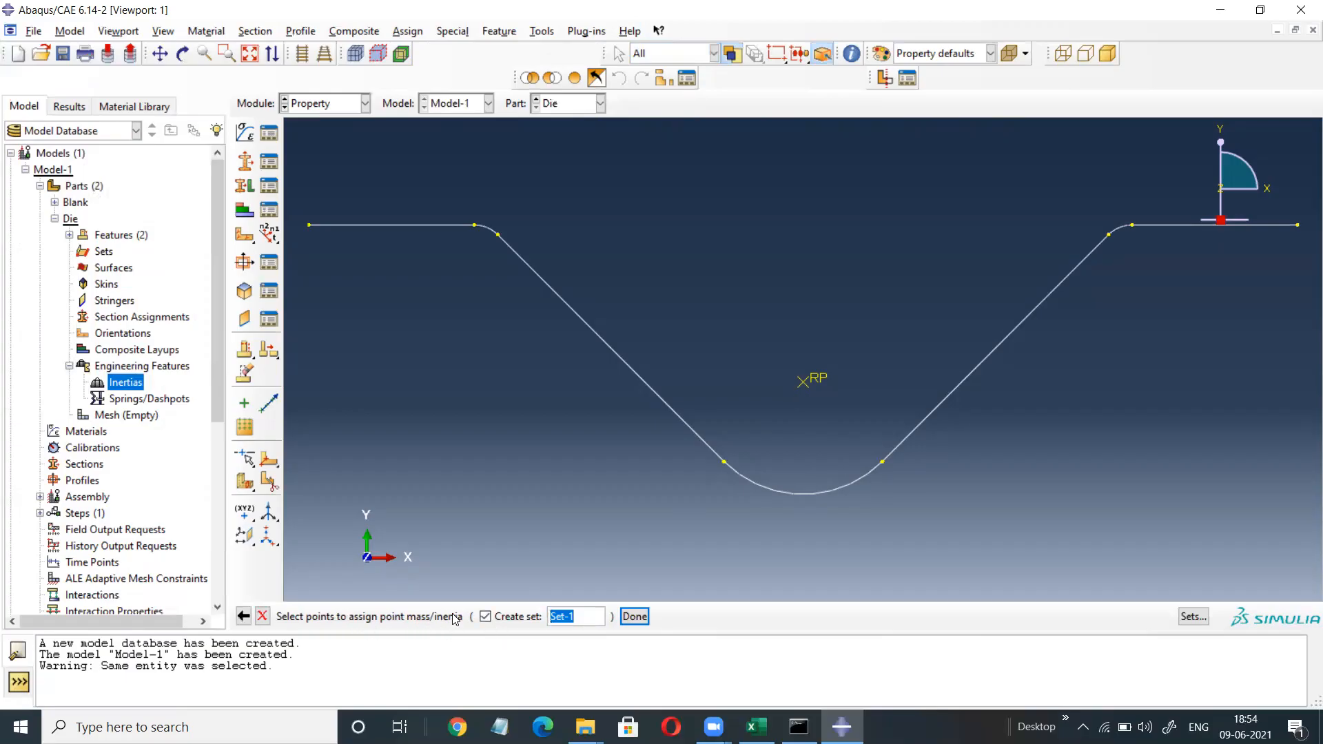
pyautogui.click(806, 381)
pyautogui.click(635, 616)
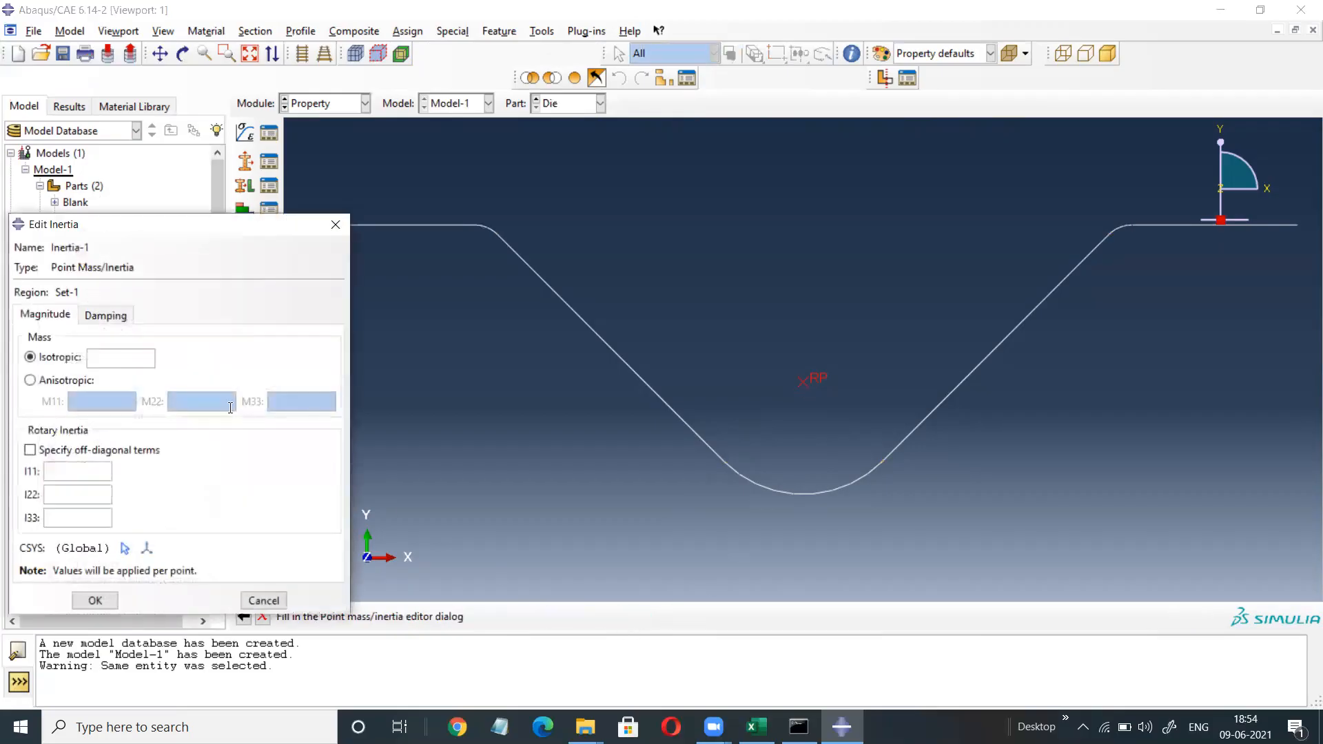
pyautogui.write('10')
pyautogui.click(91, 601)
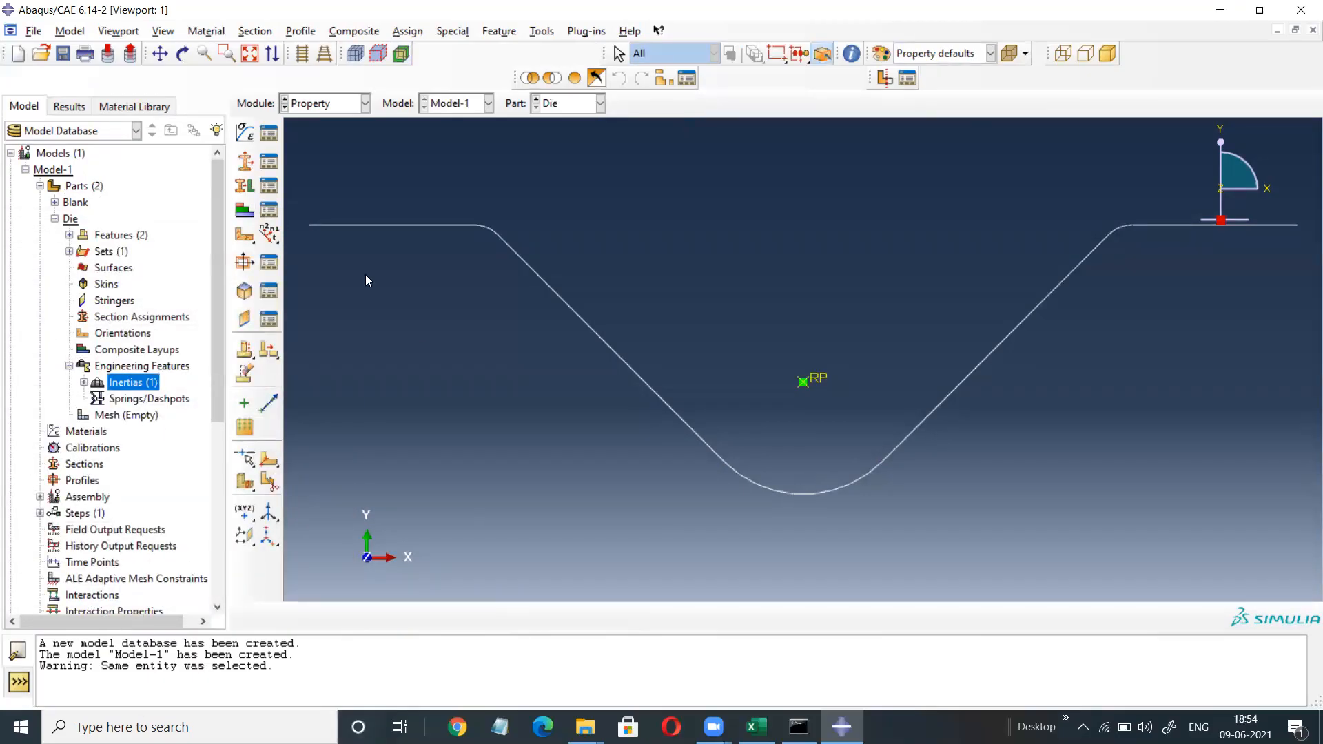
pyautogui.doubleClick(76, 191)
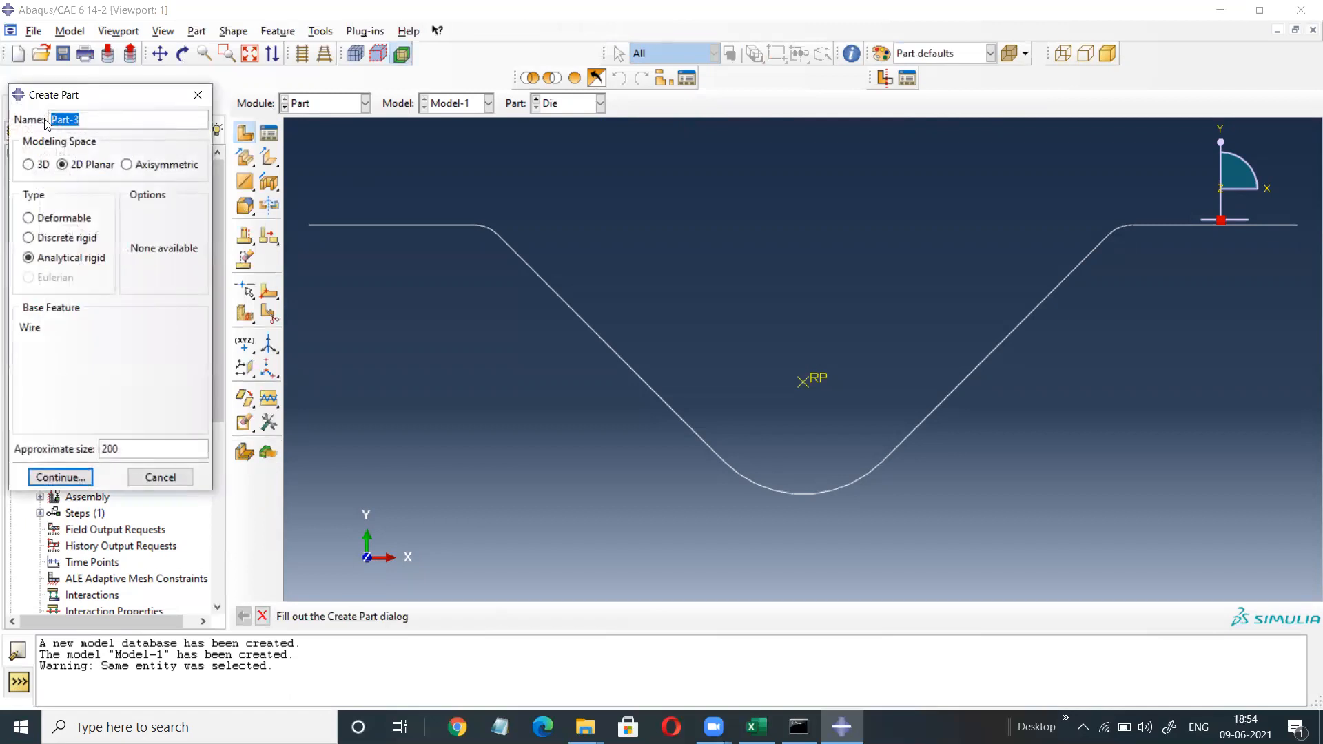
# Name the new part Punch and place sketch points at (-45,45), (45,45) and (0,0).
pyautogui.write('Punch')
pyautogui.click(61, 477)
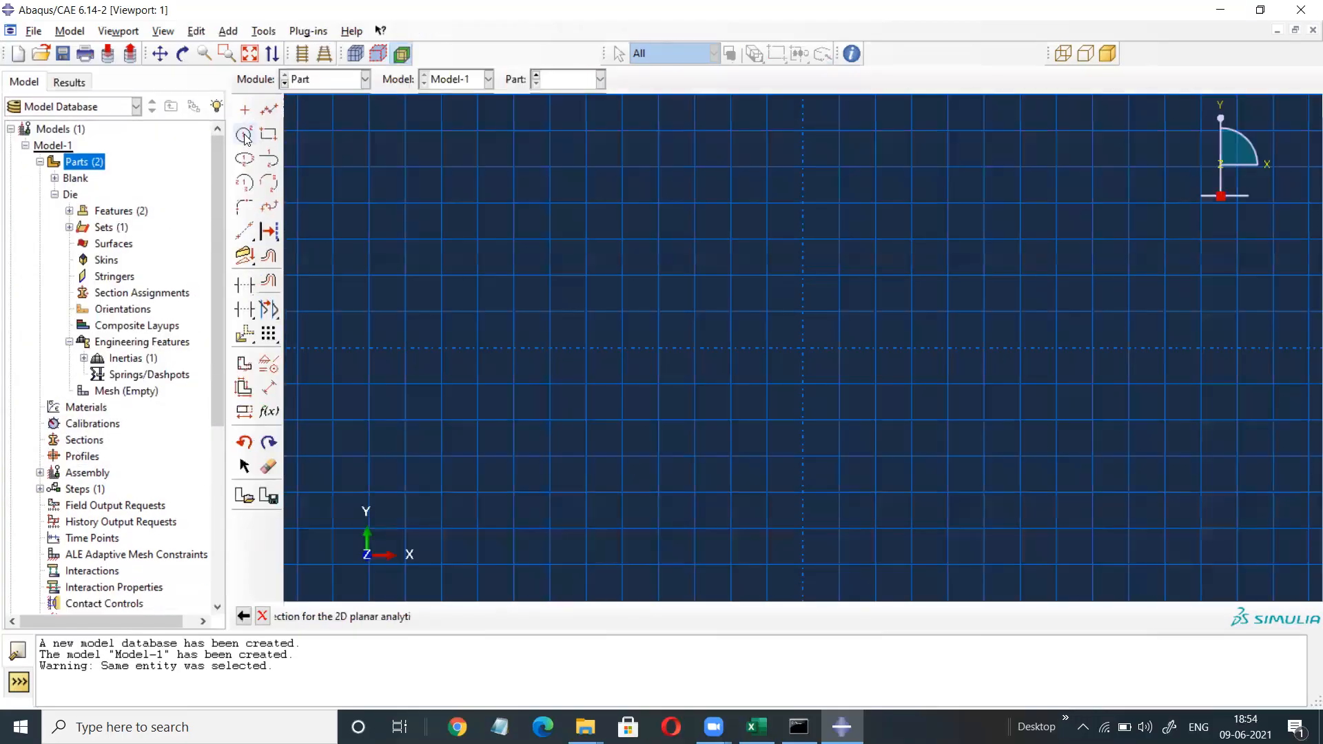
pyautogui.click(244, 135)
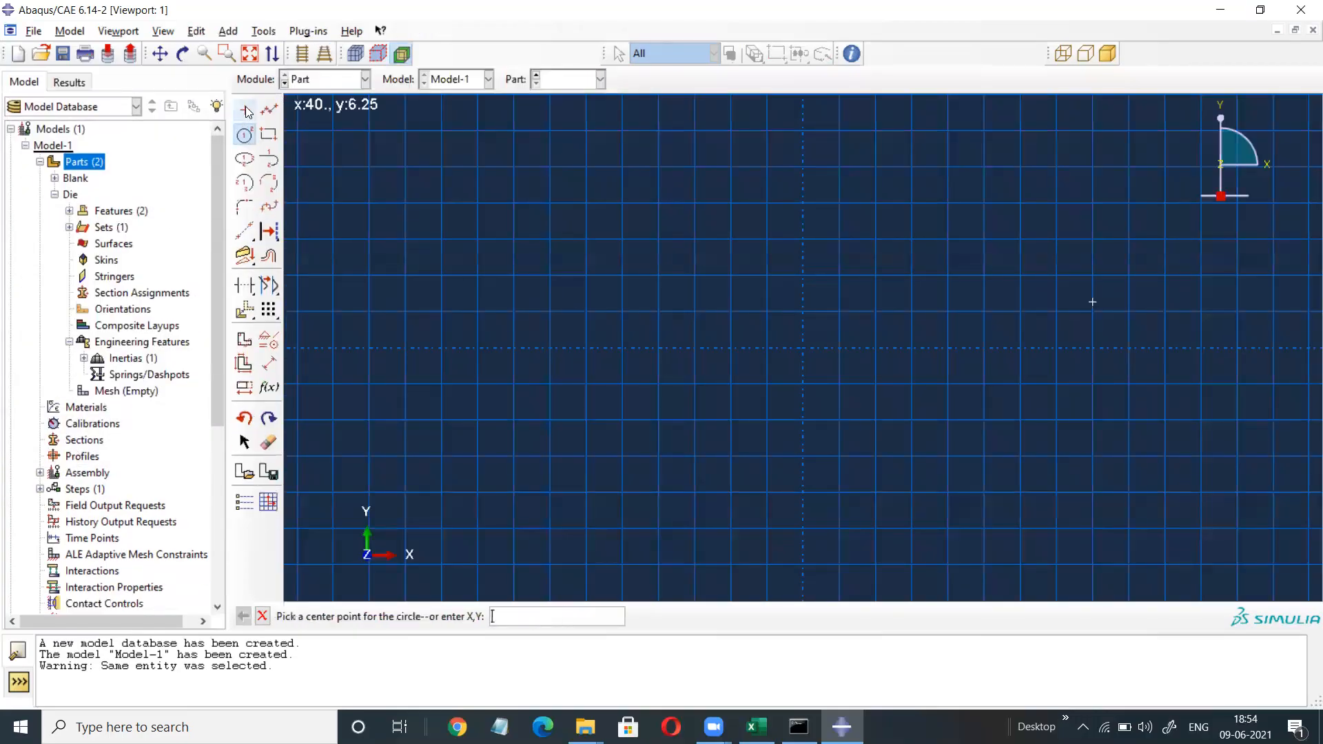
pyautogui.click(245, 108)
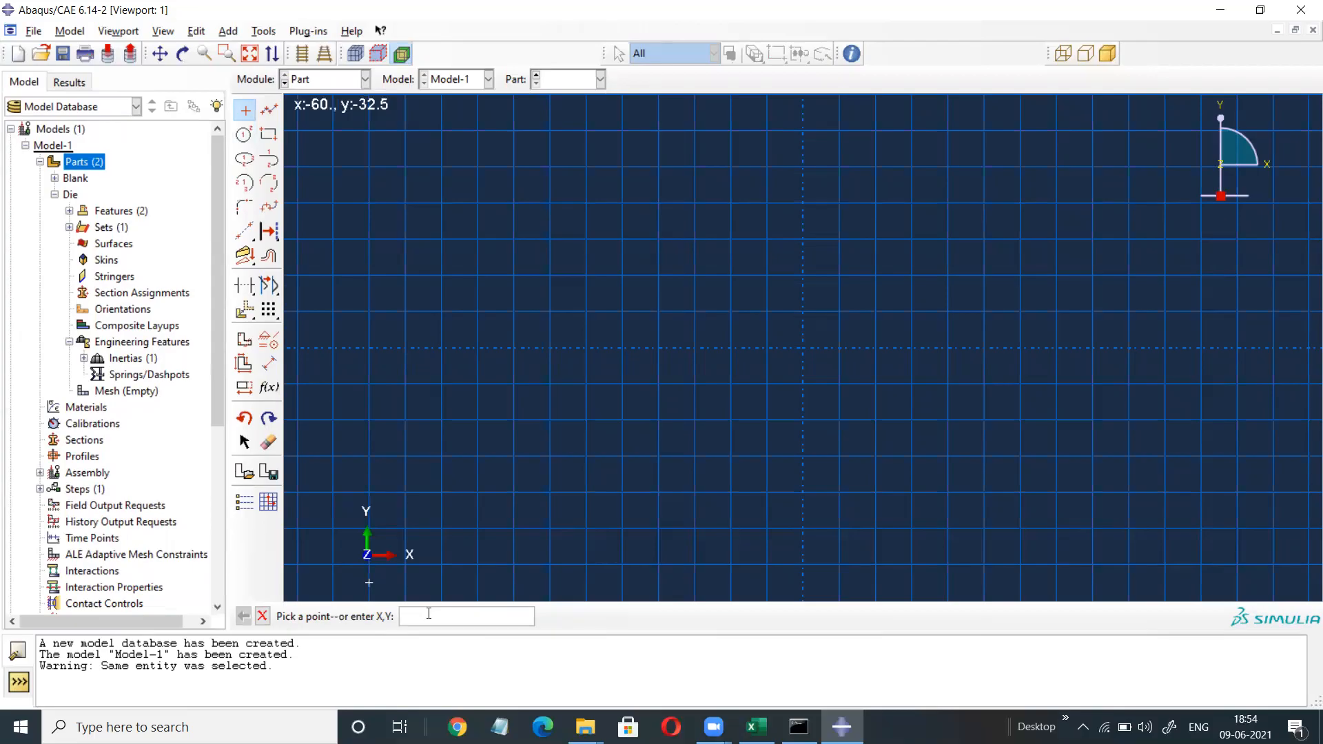
pyautogui.write('-45,45')
pyautogui.press('BackSpace')
pyautogui.press('BackSpace')
pyautogui.press('BackSpace')
pyautogui.press('BackSpace')
pyautogui.press('BackSpace')
pyautogui.press('BackSpace')
pyautogui.write('45,45')
pyautogui.press('Return')
pyautogui.write('0,0')
pyautogui.press('Return')
pyautogui.click(250, 54)
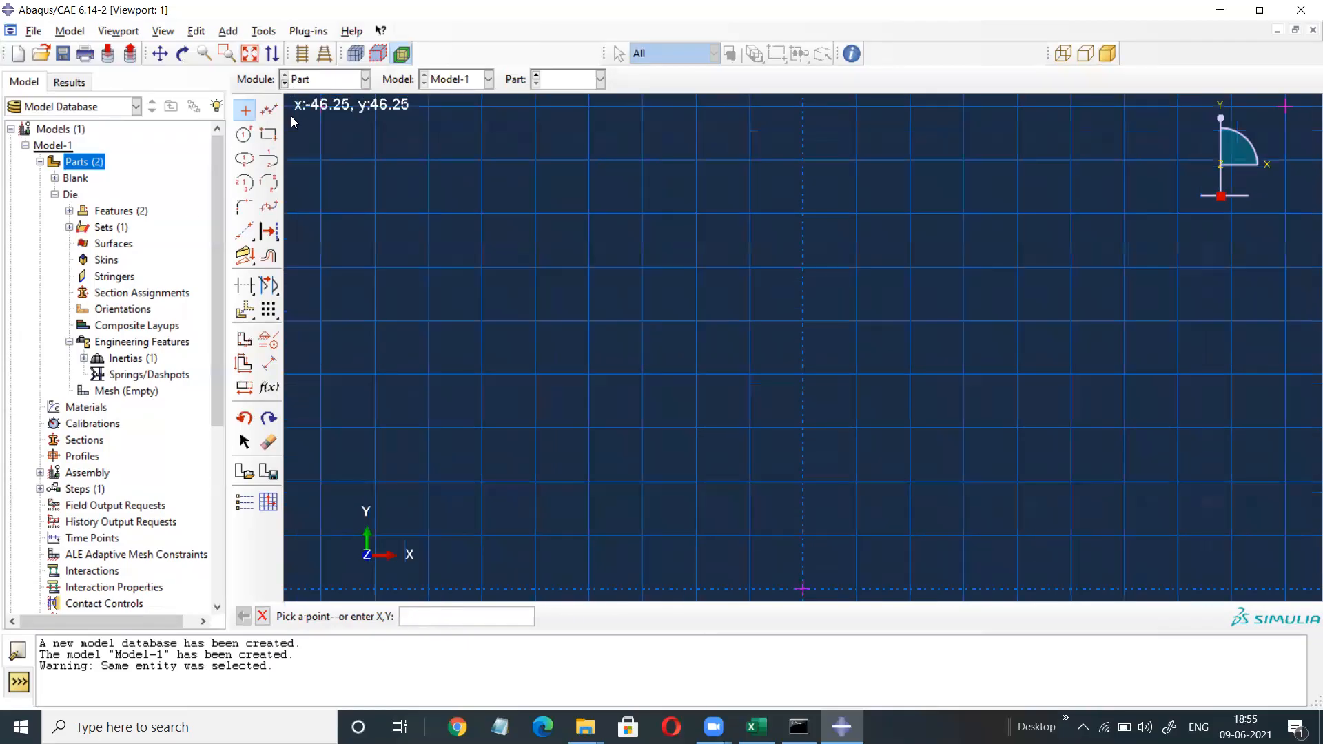
# Draw two connected lines from (-45,45) down to the origin and up to (45,45).
pyautogui.click(270, 109)
pyautogui.click(322, 108)
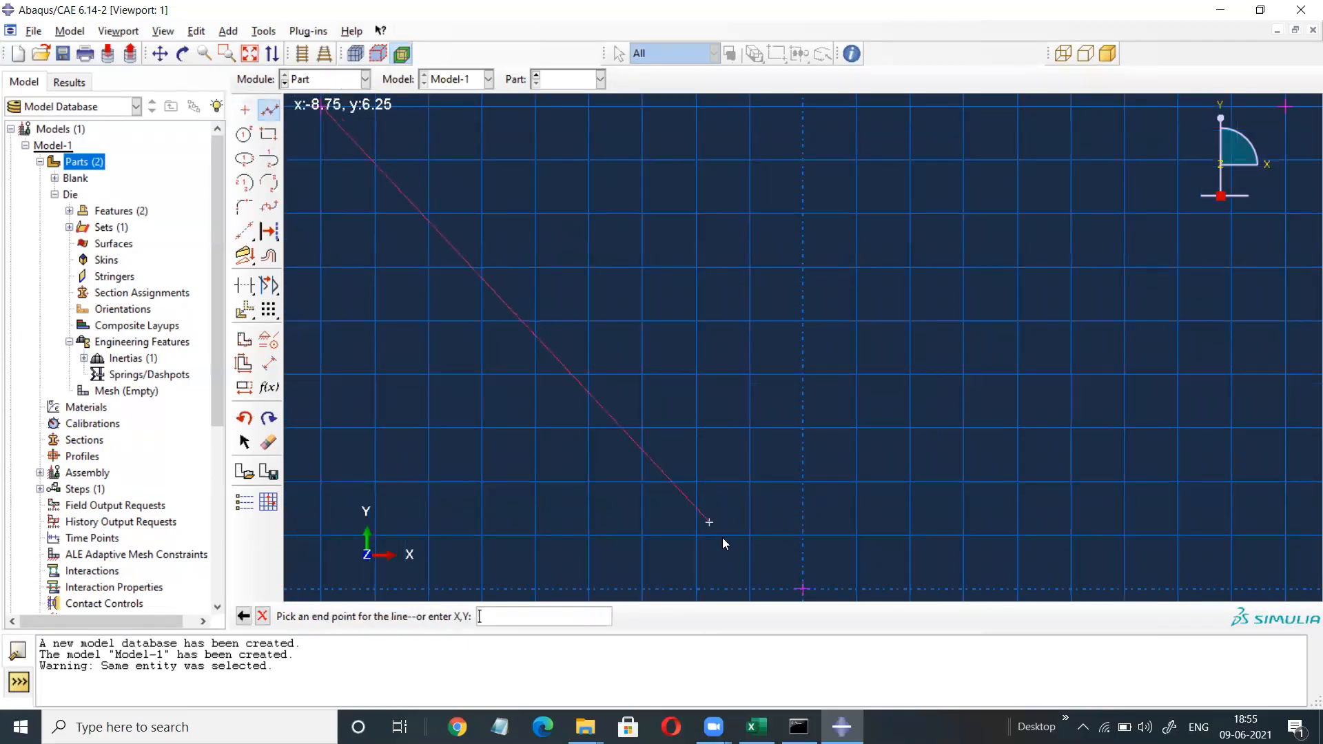
pyautogui.click(803, 589)
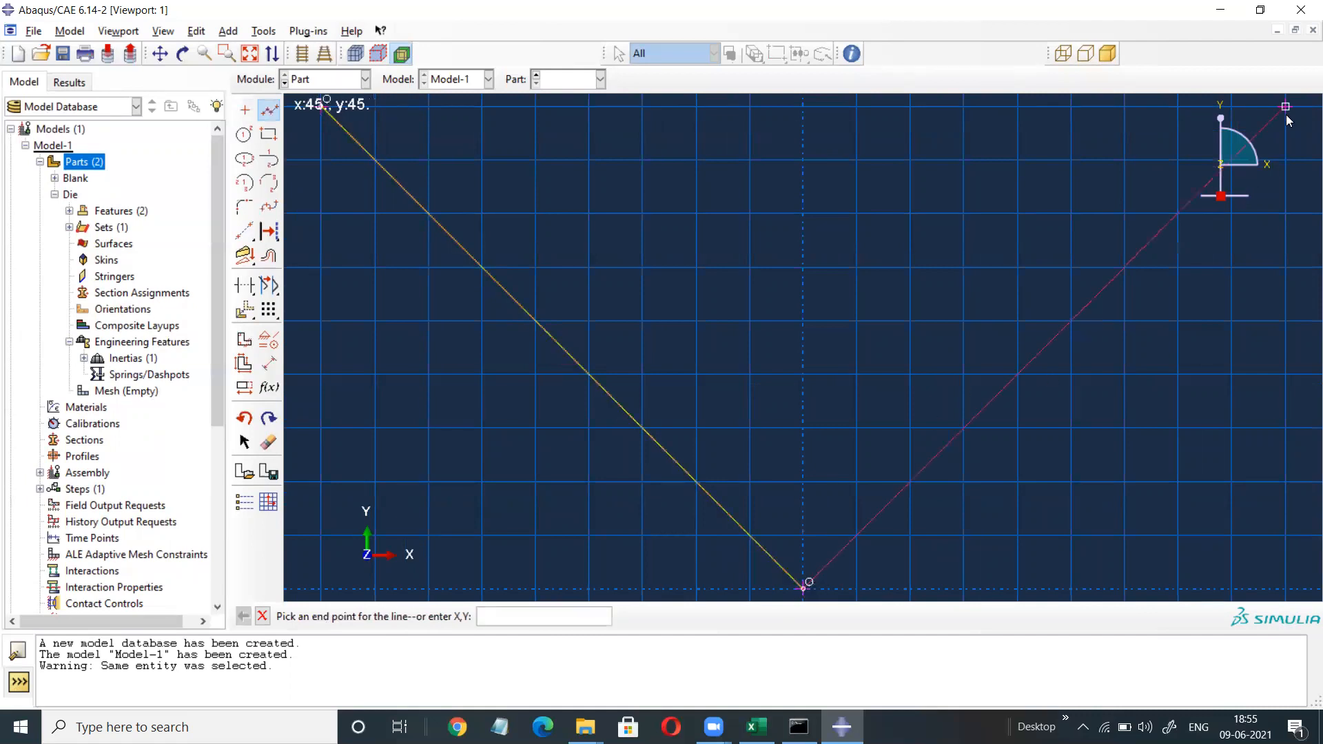
pyautogui.click(1285, 103)
pyautogui.press('Escape')
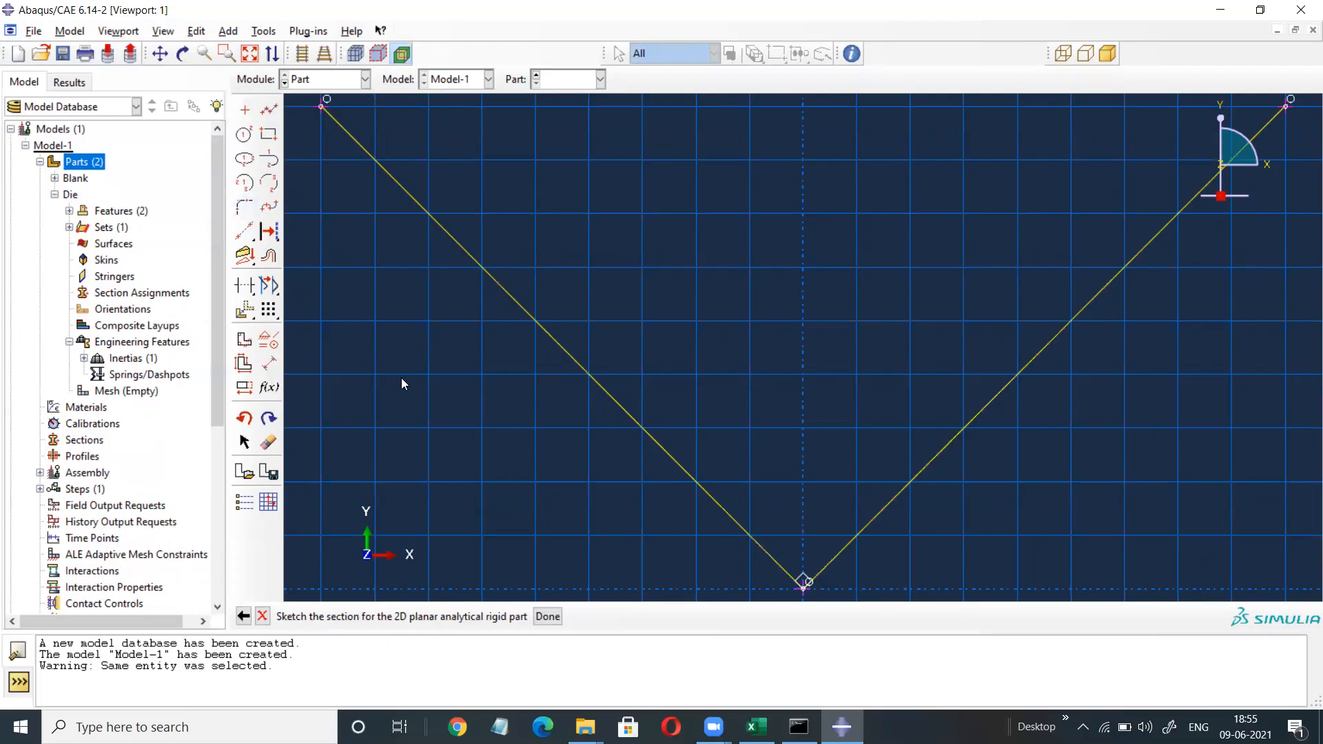
# Fillet the bottom corner between the two lines with radius 15.
pyautogui.click(244, 206)
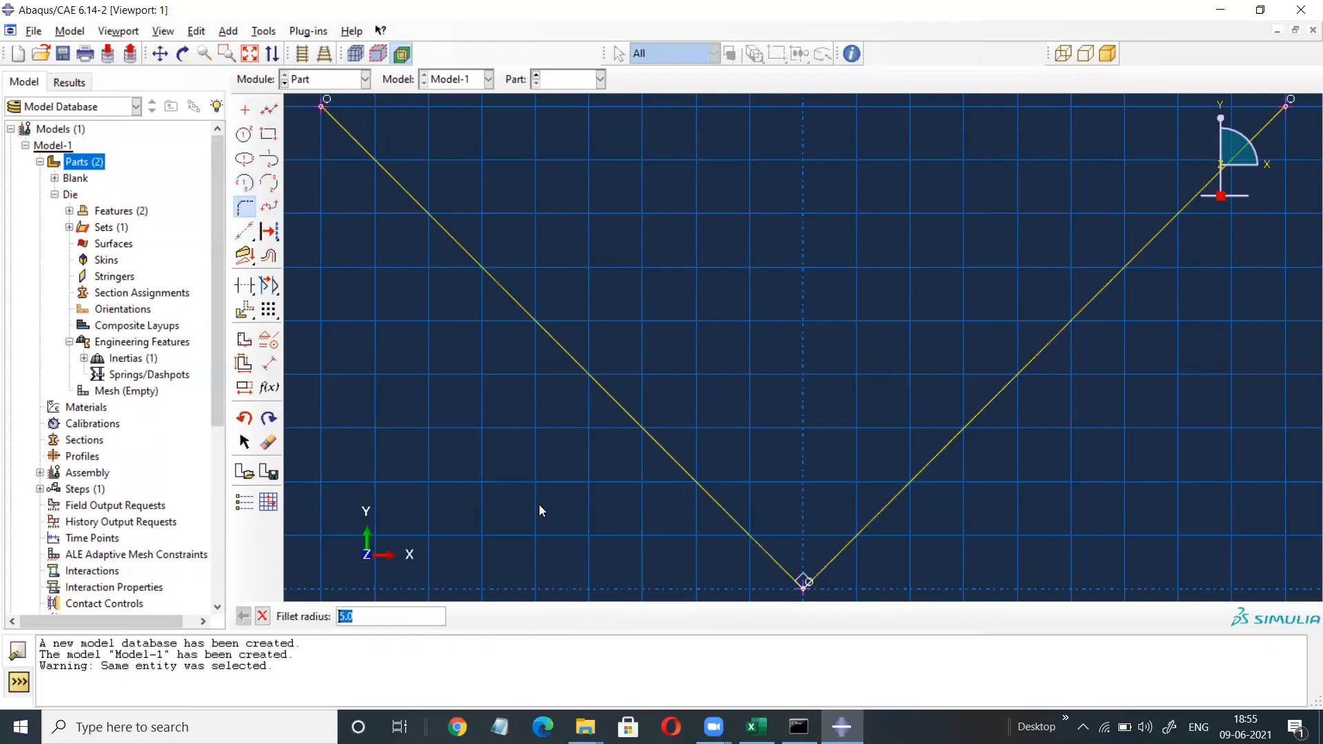
pyautogui.write('15')
pyautogui.press('Return')
pyautogui.click(674, 456)
pyautogui.click(921, 480)
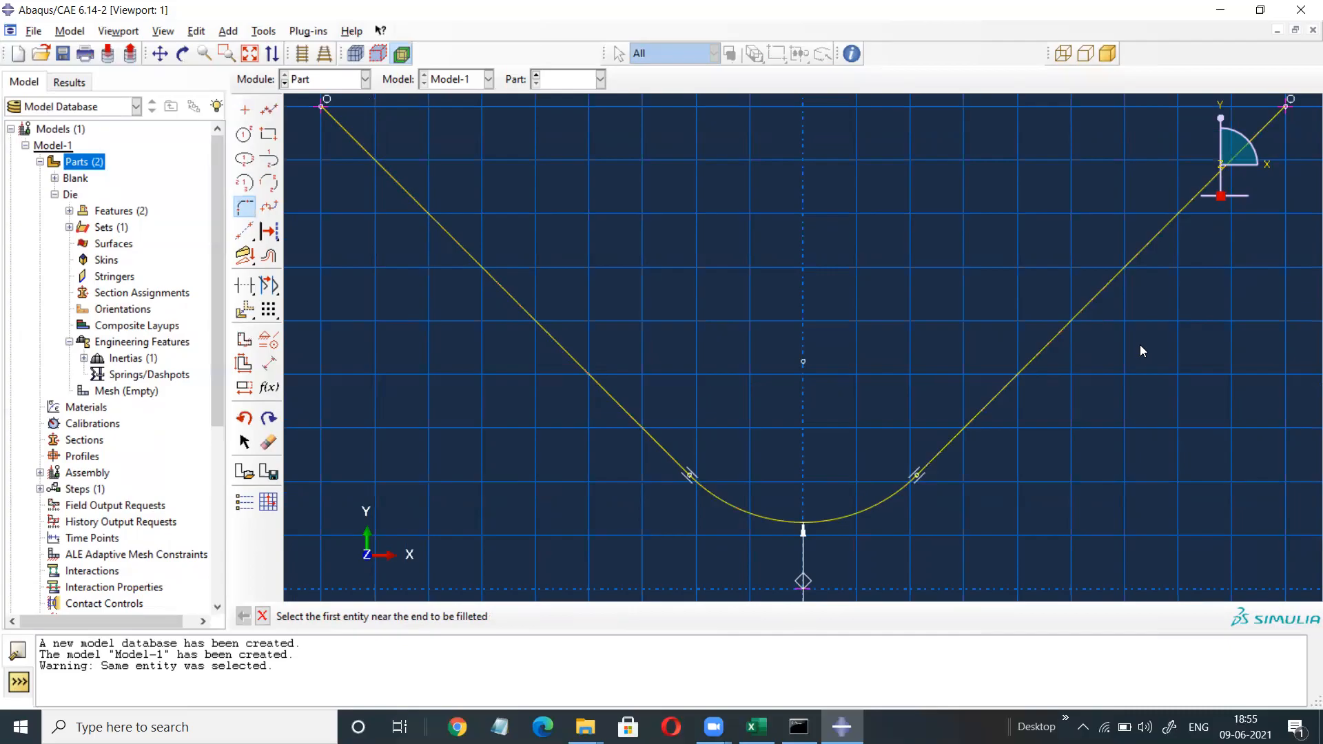
pyautogui.rightClick(1155, 320)
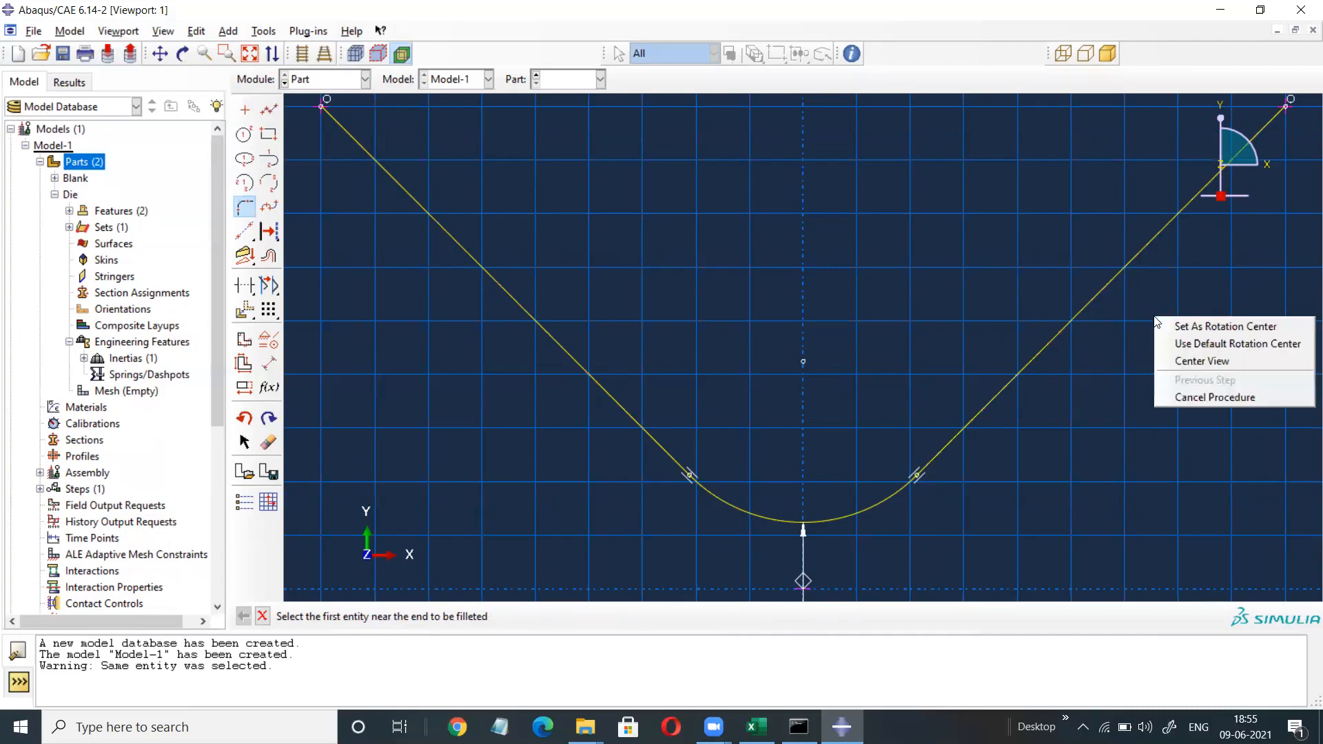
pyautogui.click(1185, 399)
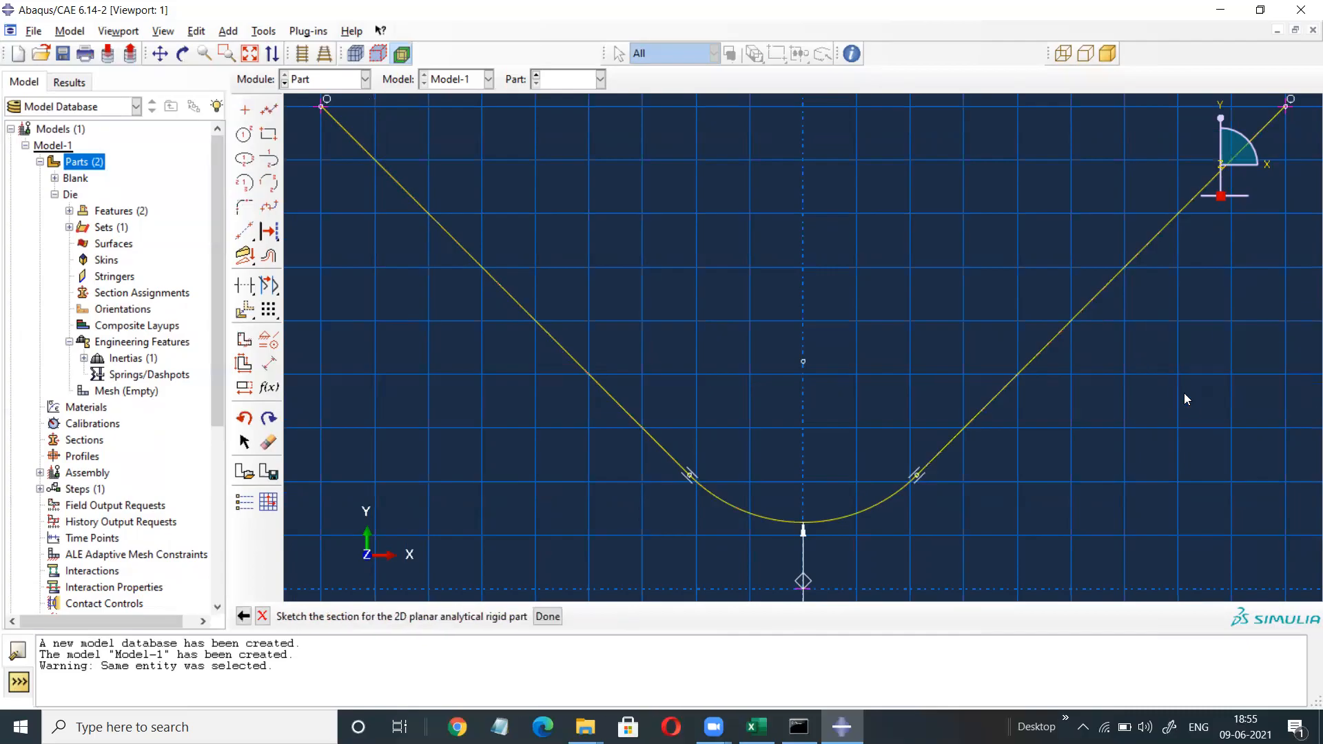
# Finish the Punch part and place a reference point at the profile's centre.
pyautogui.click(552, 618)
pyautogui.click(321, 31)
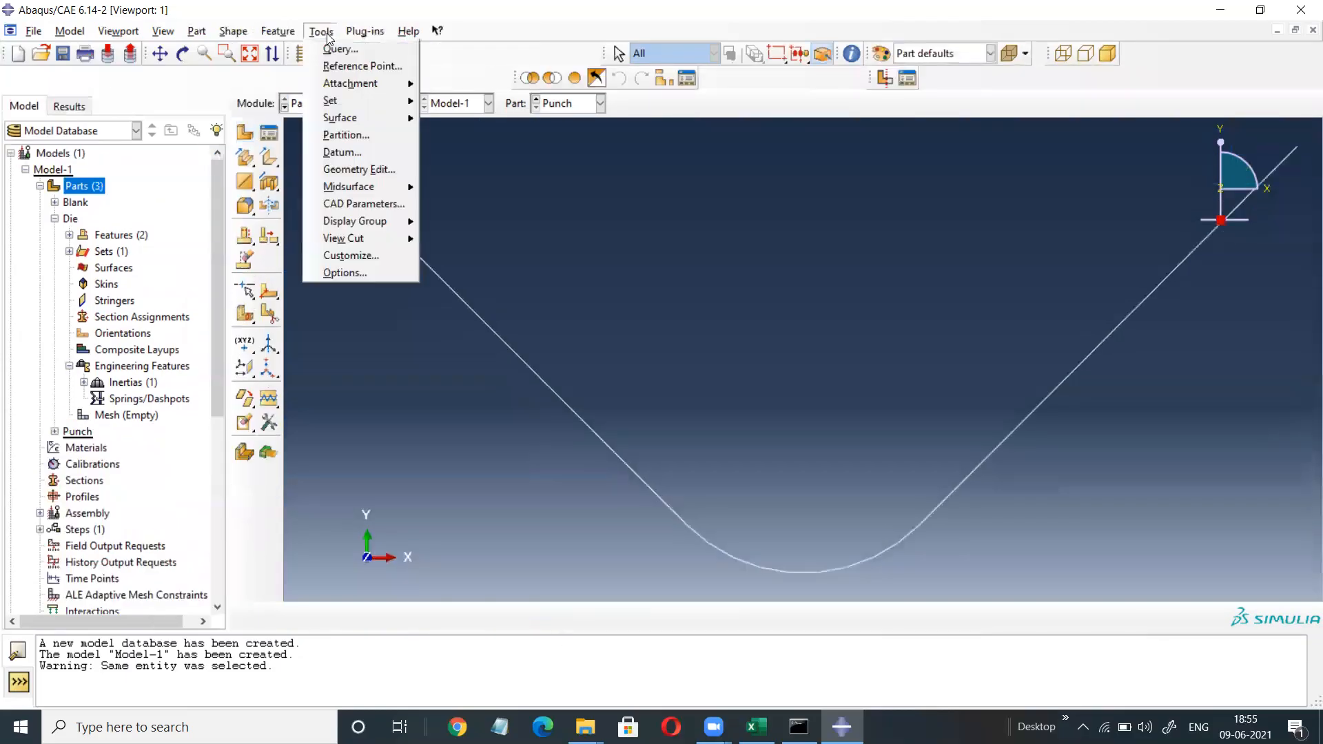
pyautogui.click(350, 67)
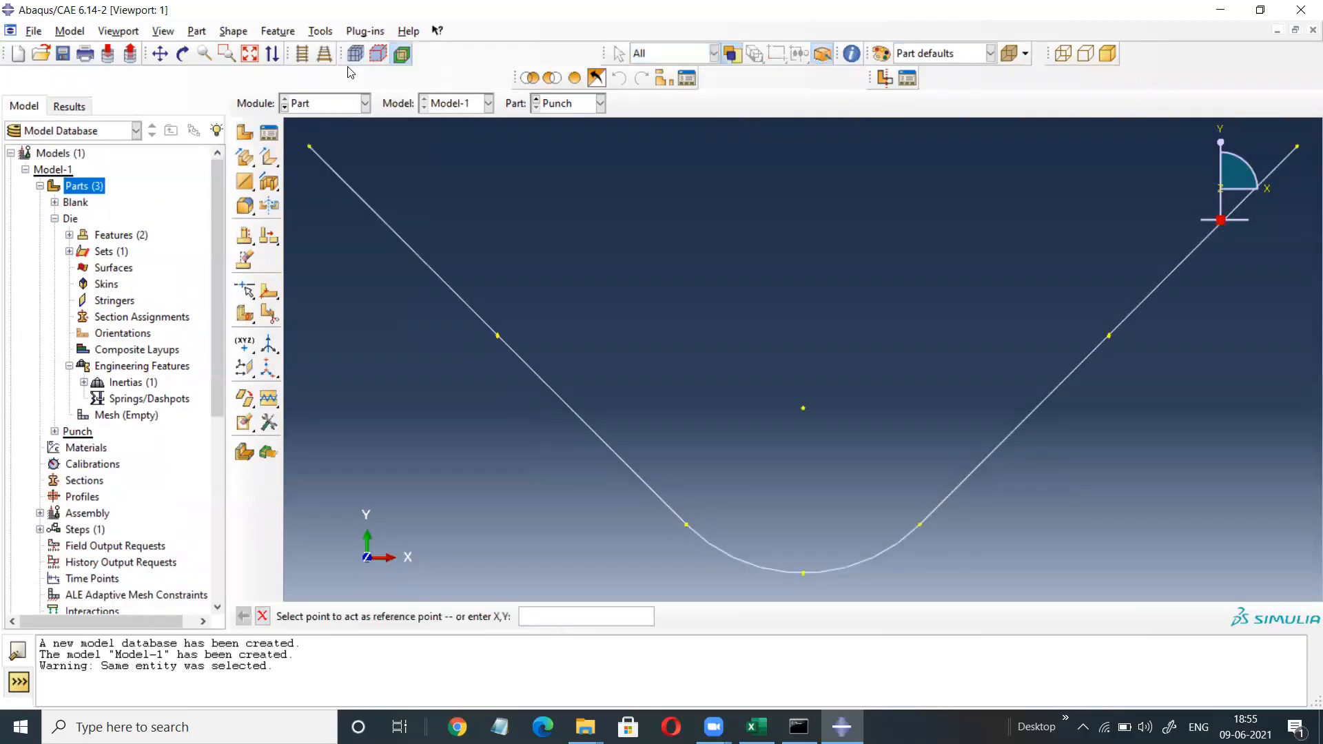
pyautogui.click(804, 409)
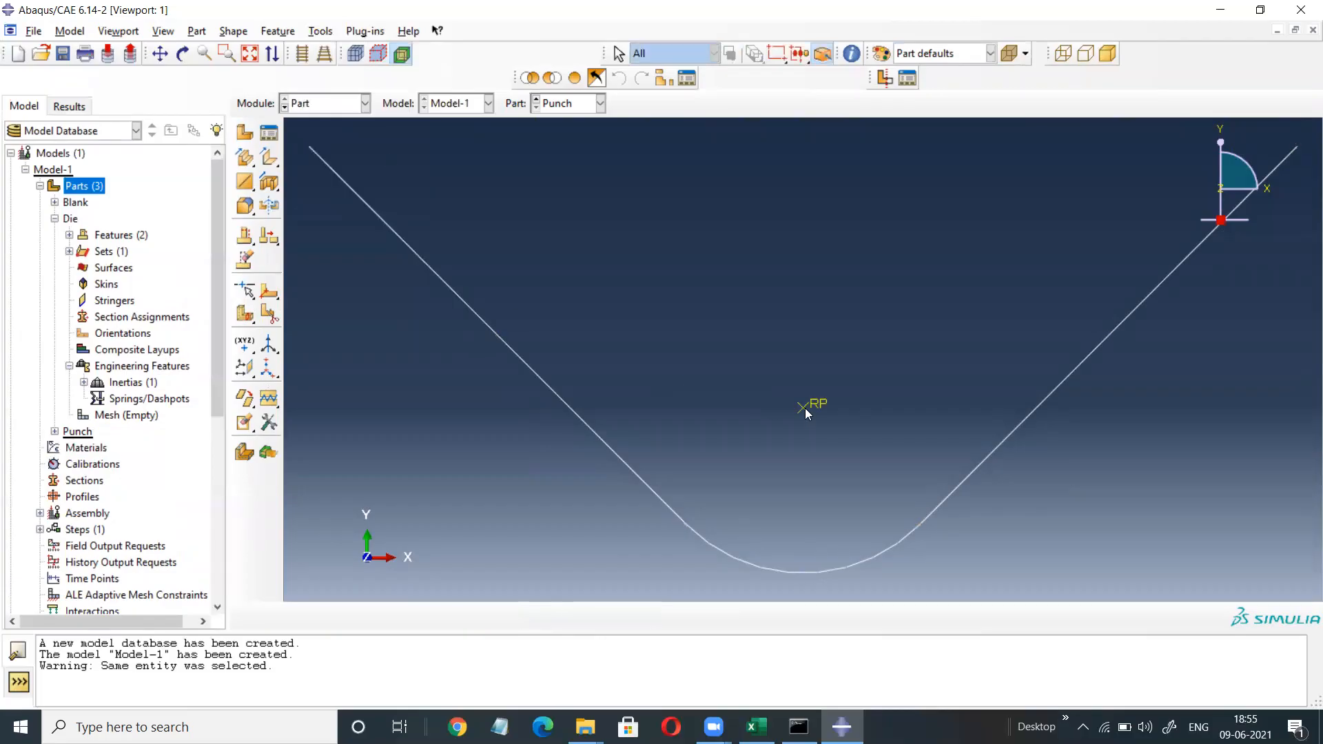
# Attach a point mass/inertia of 10 to the Punch's reference point RP.
pyautogui.click(54, 431)
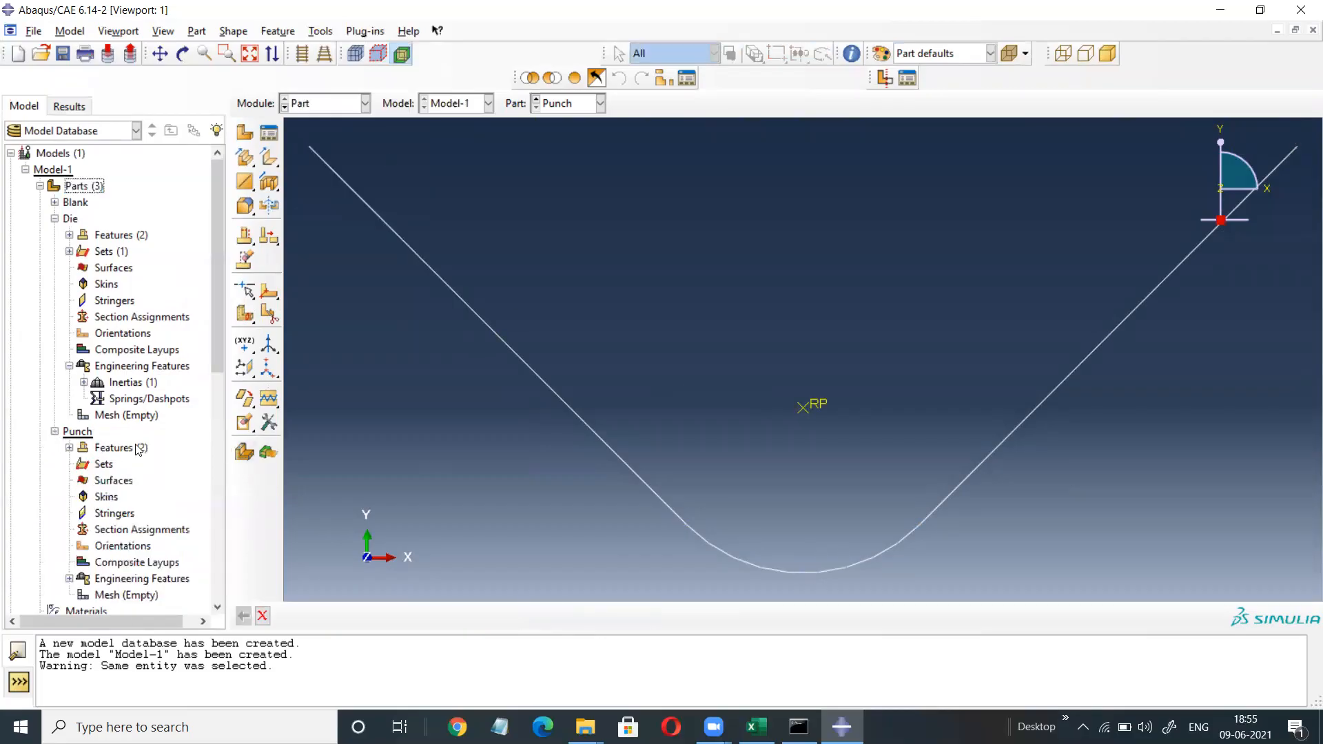
pyautogui.scroll(-2, 117, 469)
pyautogui.click(69, 483)
pyautogui.click(127, 498)
pyautogui.doubleClick(127, 498)
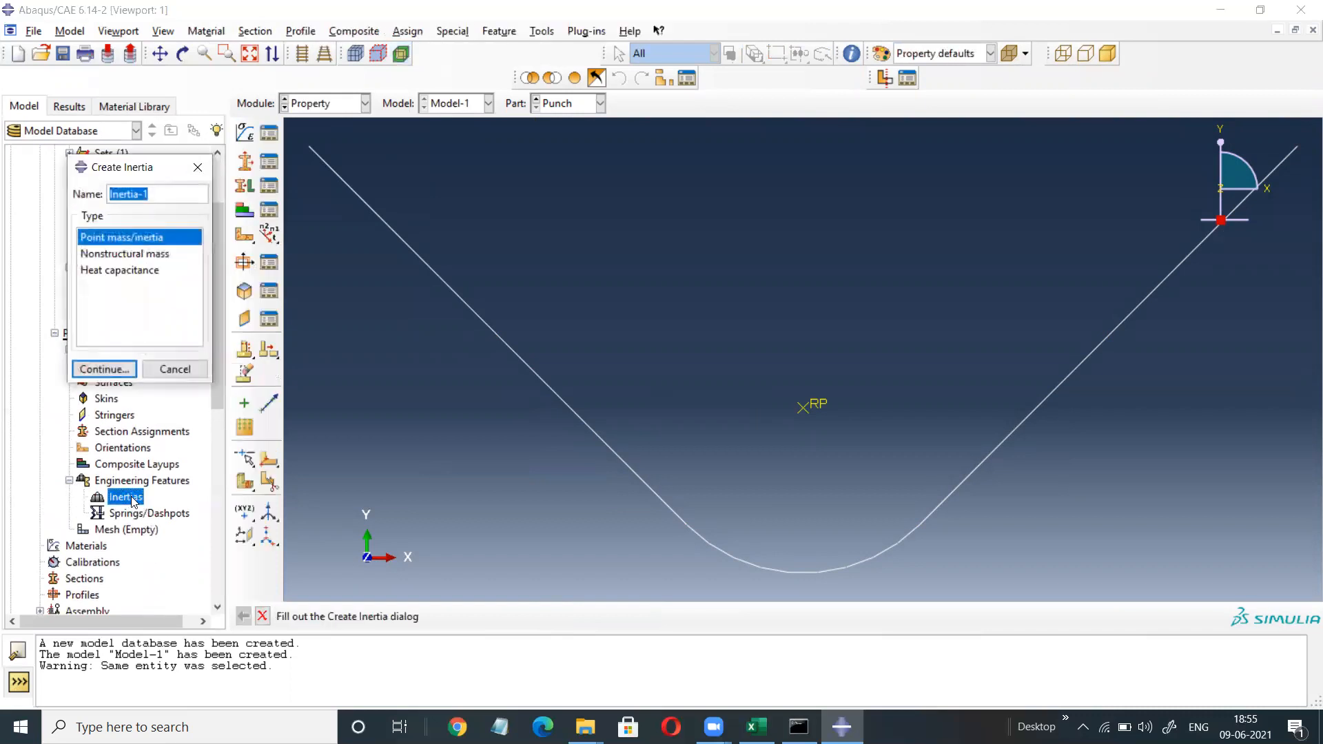
pyautogui.click(101, 369)
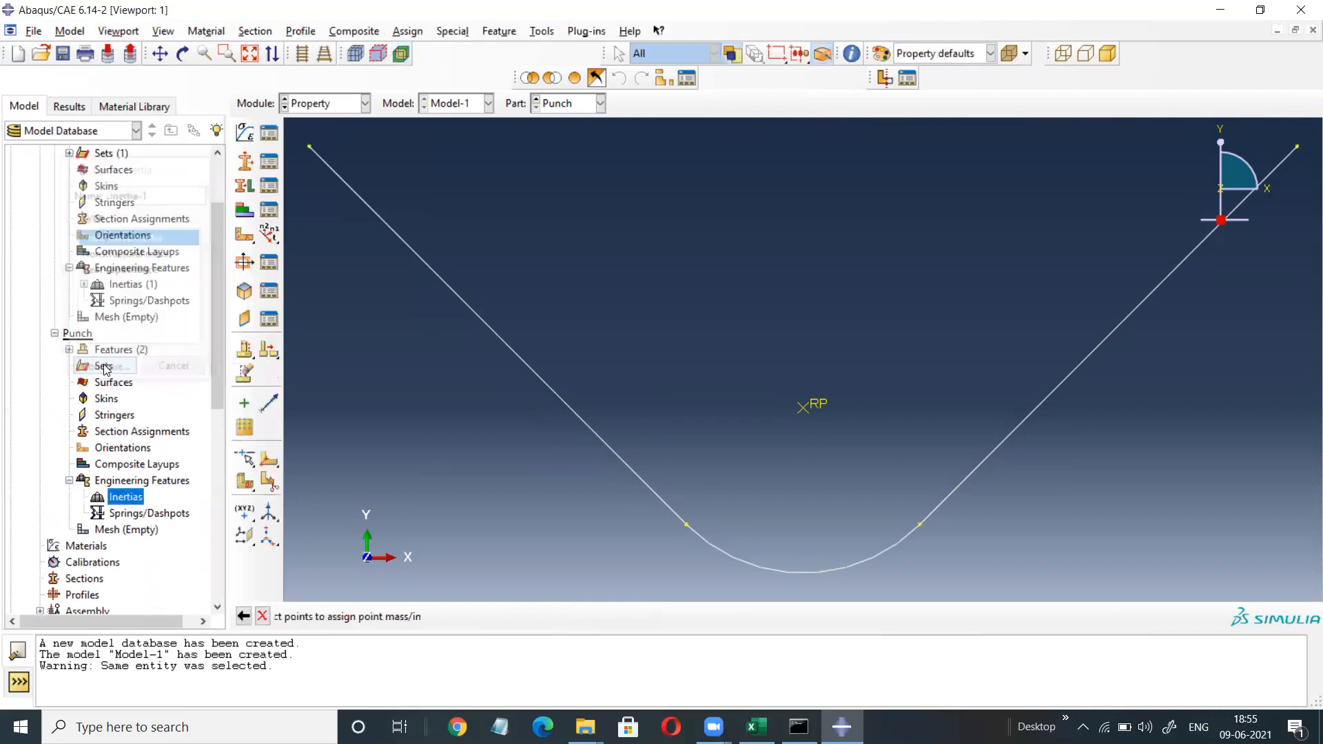
pyautogui.click(803, 408)
pyautogui.click(633, 616)
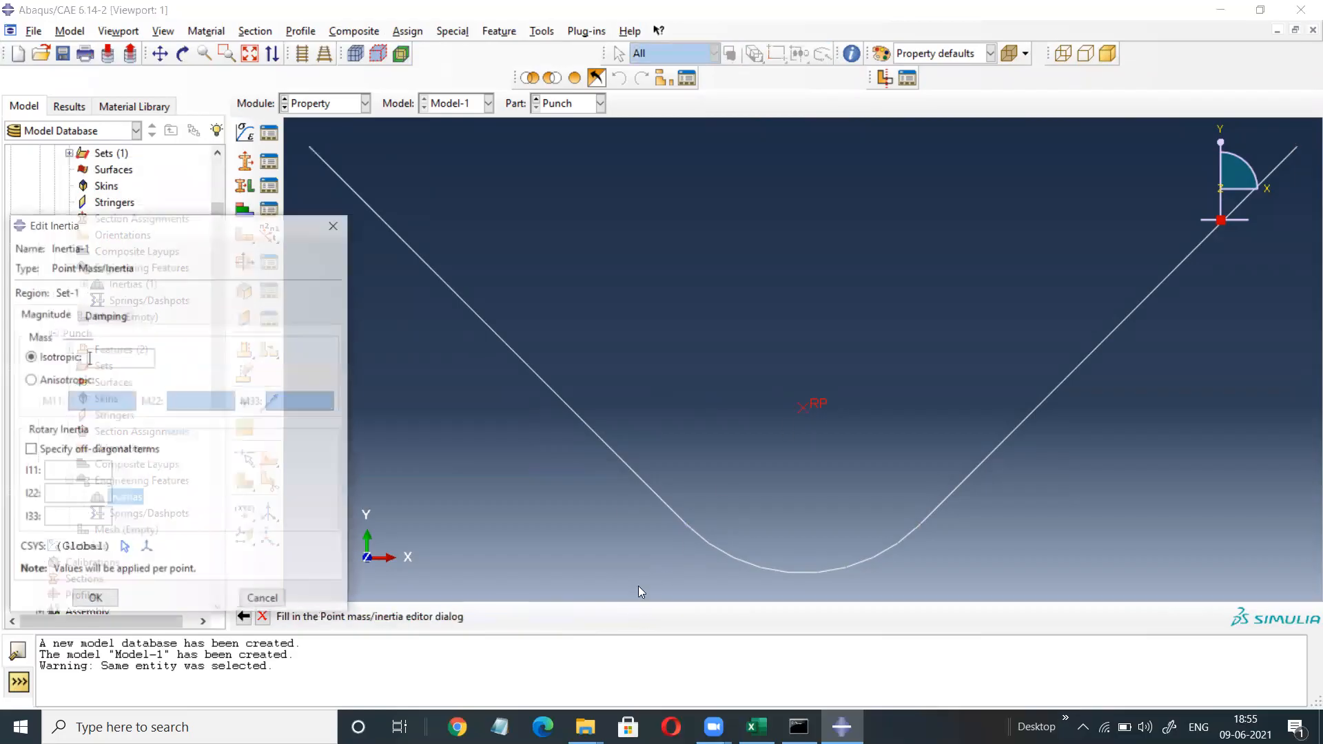
pyautogui.write('10')
pyautogui.click(94, 600)
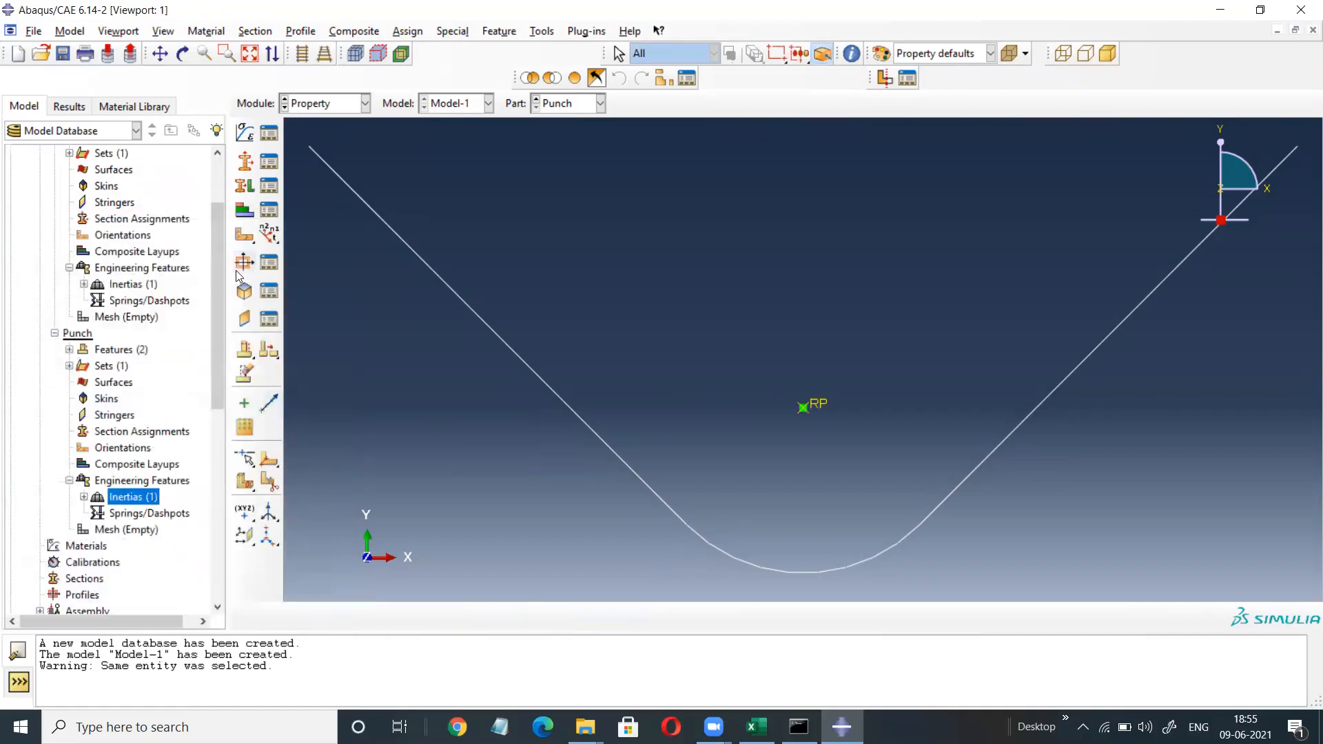
pyautogui.scroll(2, 218, 310)
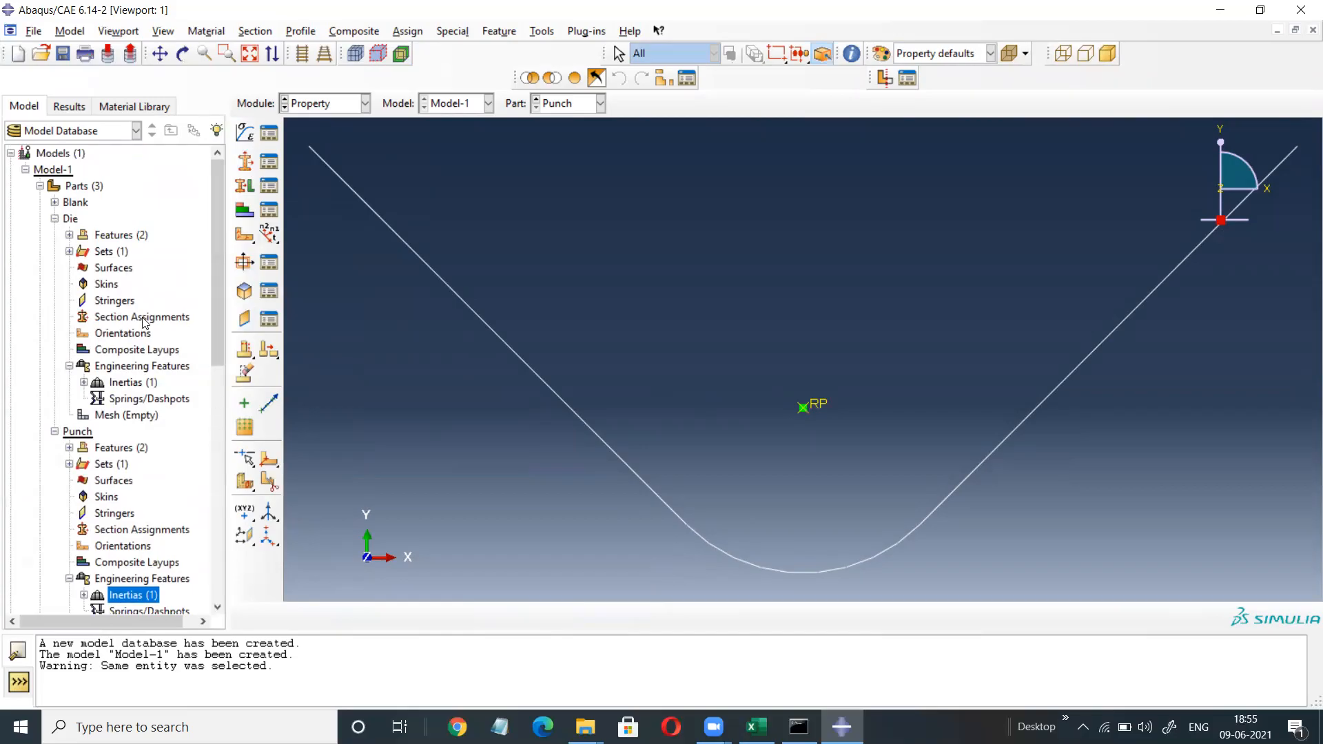
pyautogui.click(40, 186)
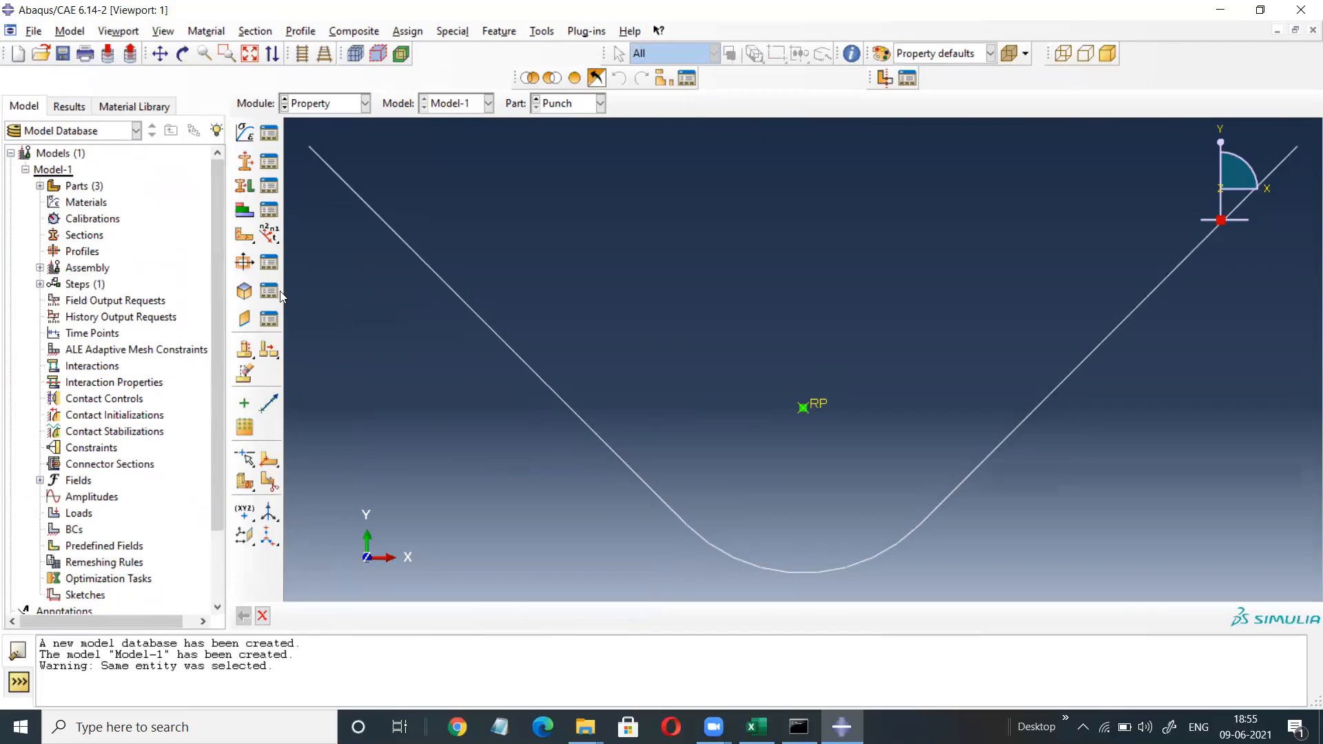
# Create a material named SS with a density of 7.8E-006.
pyautogui.doubleClick(77, 203)
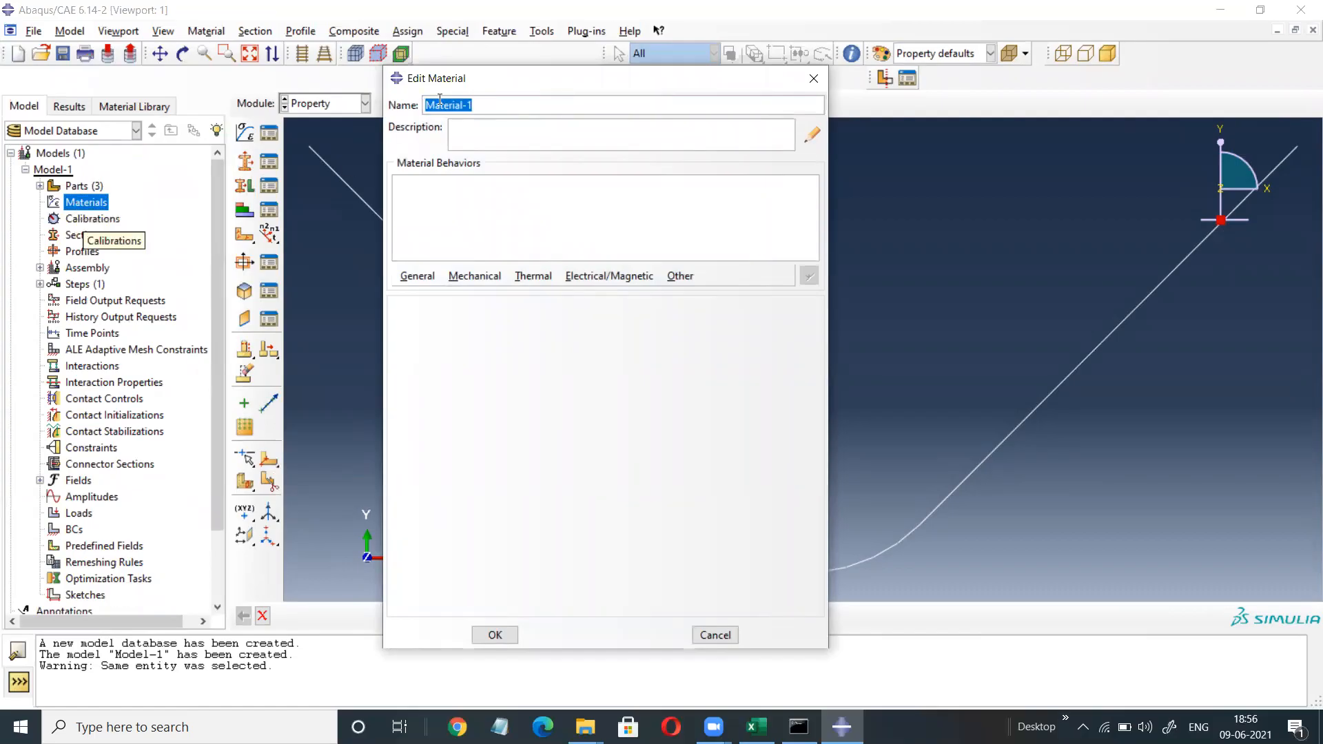
pyautogui.moveTo(477, 105); pyautogui.dragTo(421, 110)
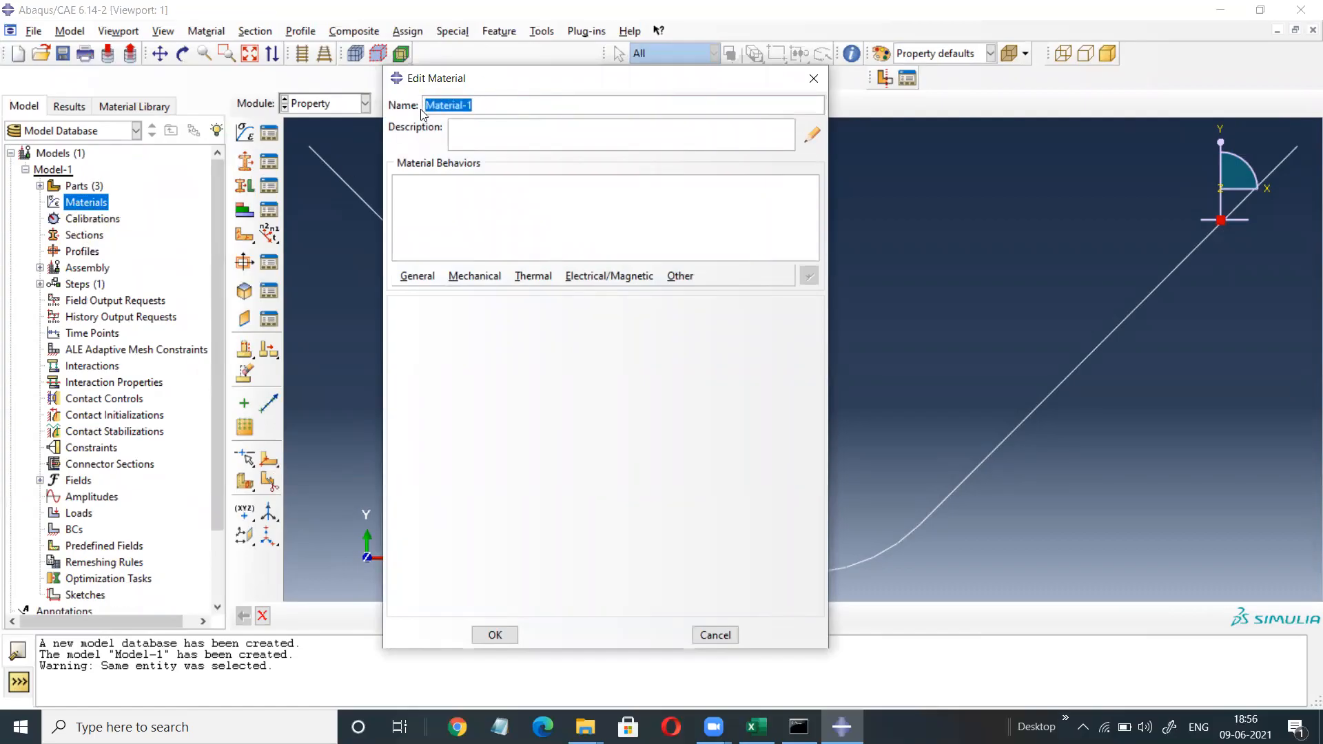
pyautogui.write('SS')
pyautogui.click(417, 275)
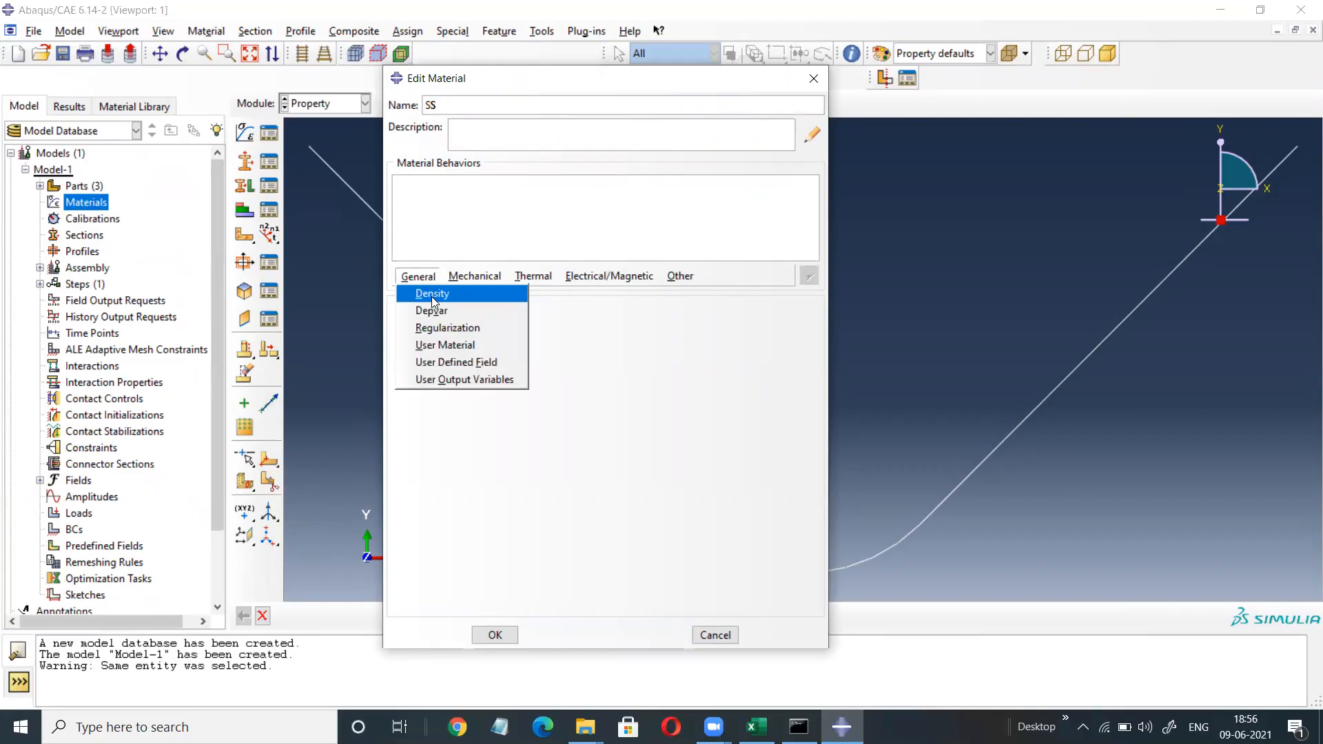
pyautogui.click(432, 294)
pyautogui.click(452, 446)
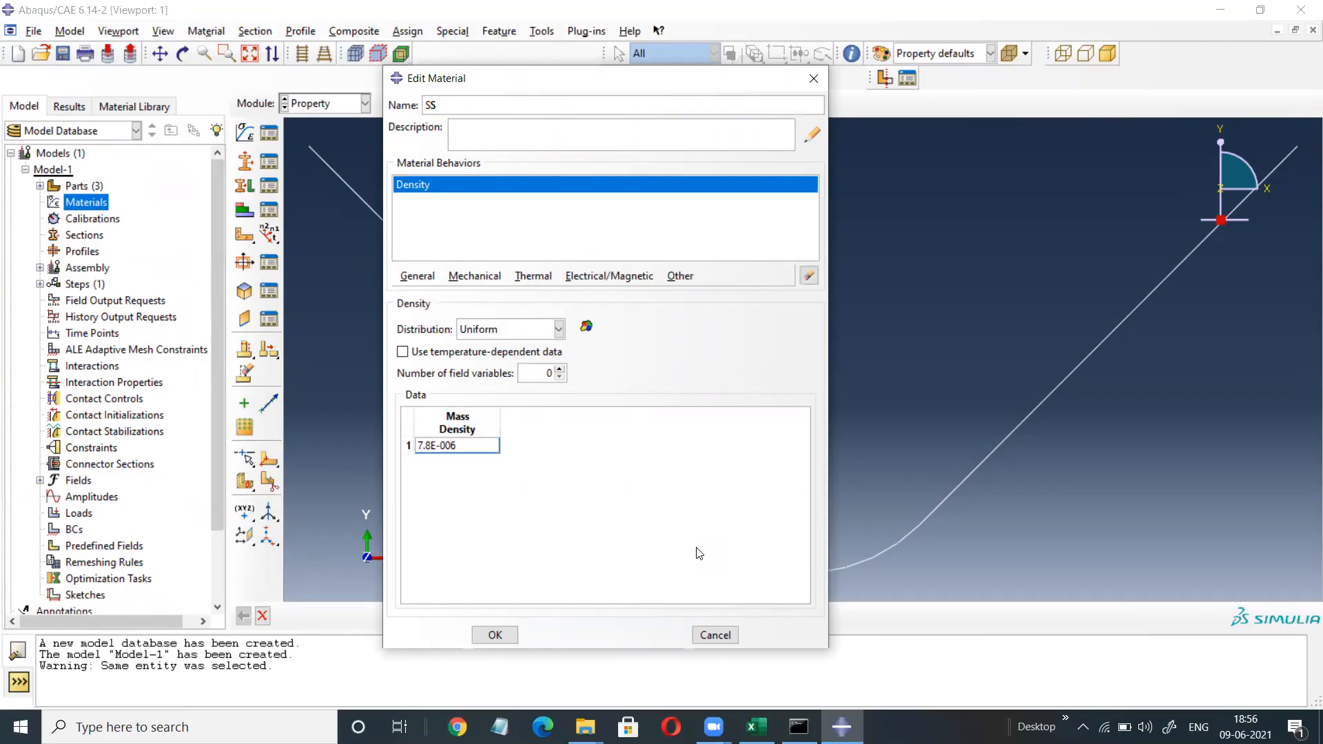
# Give SS elastic behaviour with Young's modulus 200000 and Poisson's ratio 0.29.
pyautogui.click(482, 277)
pyautogui.moveTo(491, 293)
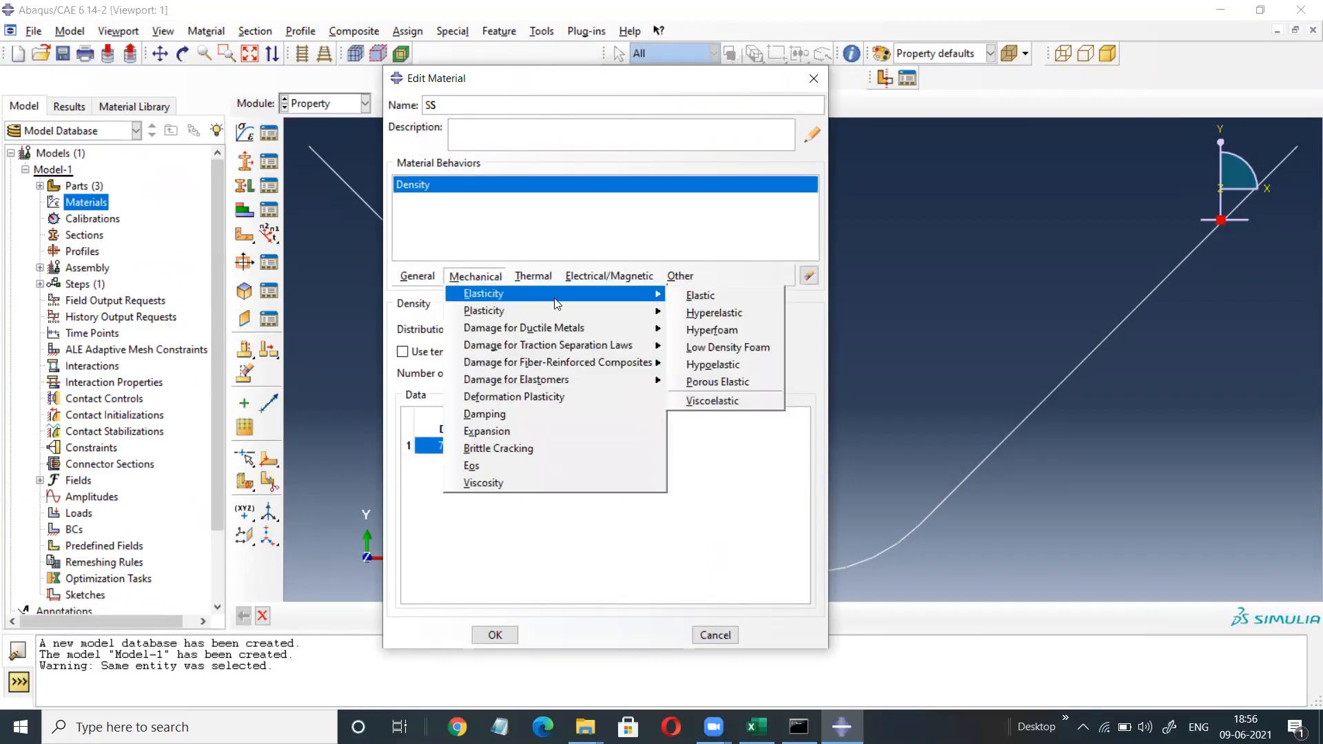
pyautogui.click(708, 298)
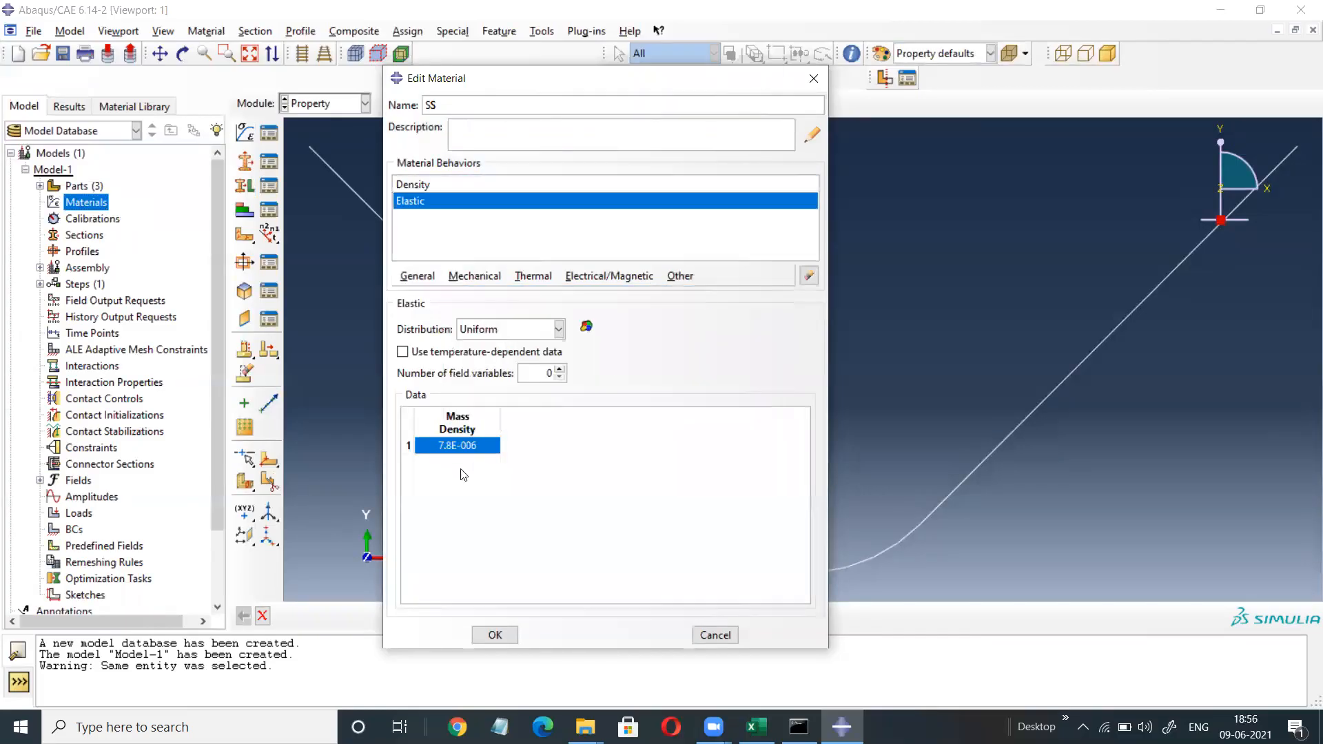
pyautogui.click(458, 509)
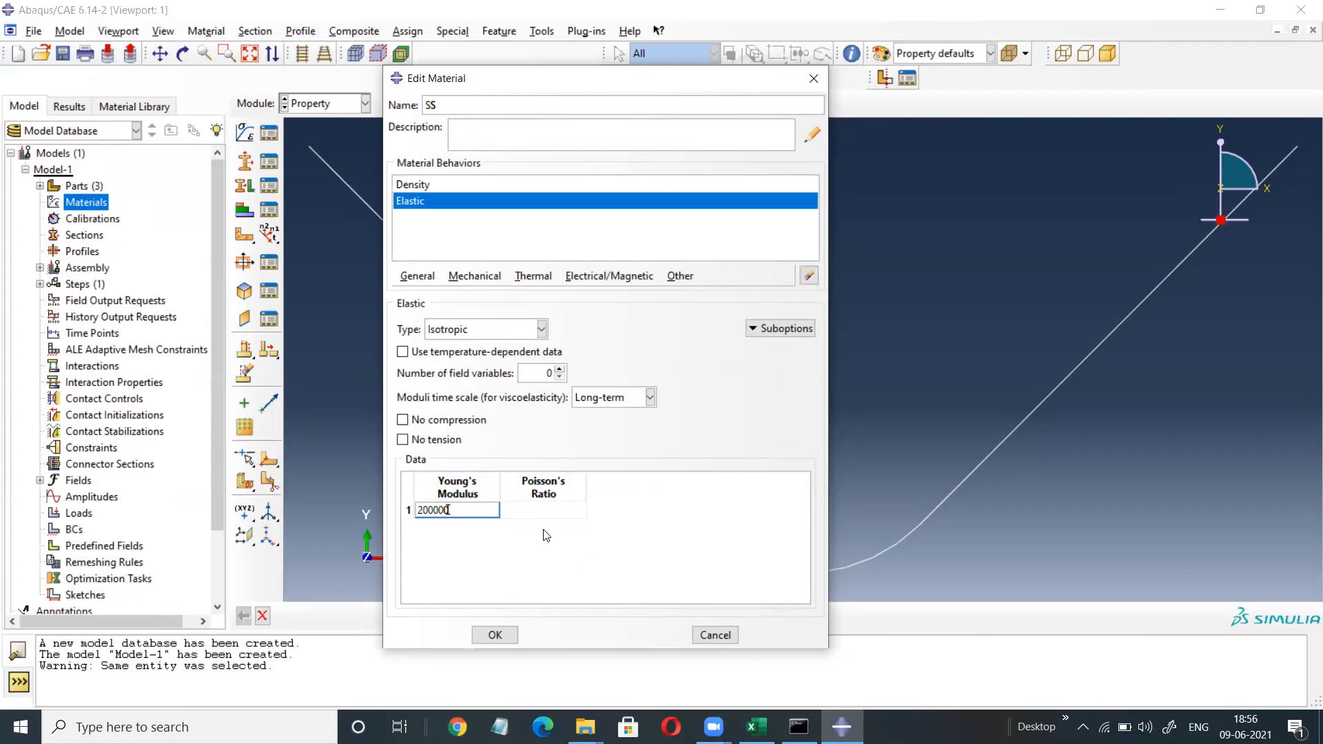
pyautogui.click(535, 514)
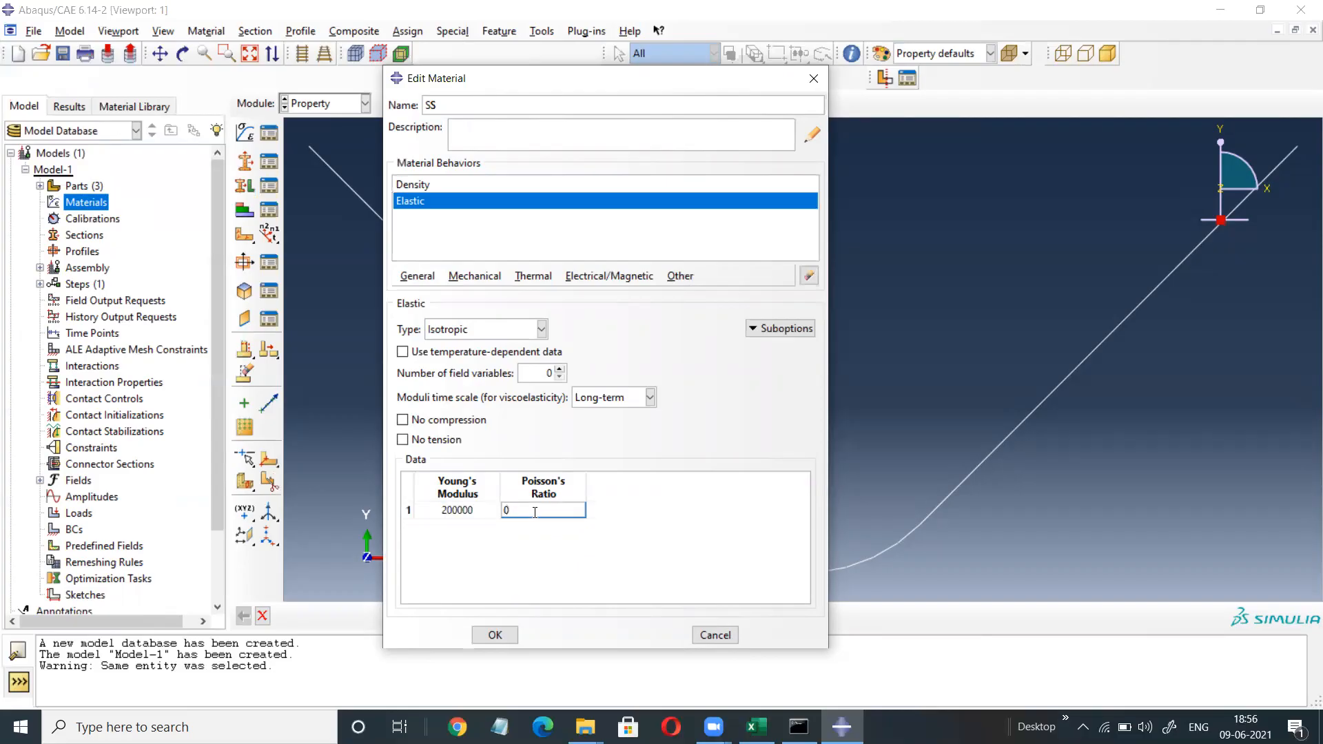
# Add a Plastic behaviour to the SS material.
pyautogui.click(475, 276)
pyautogui.moveTo(494, 311)
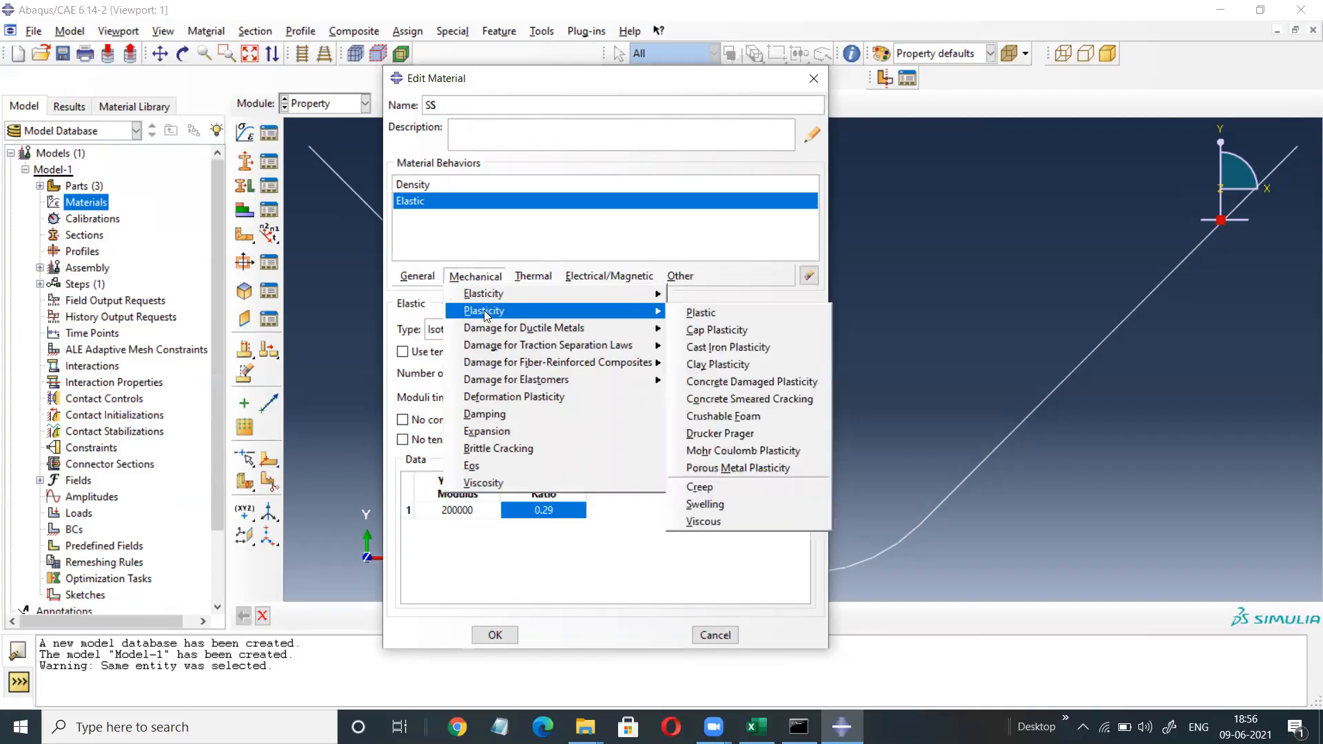
pyautogui.click(709, 314)
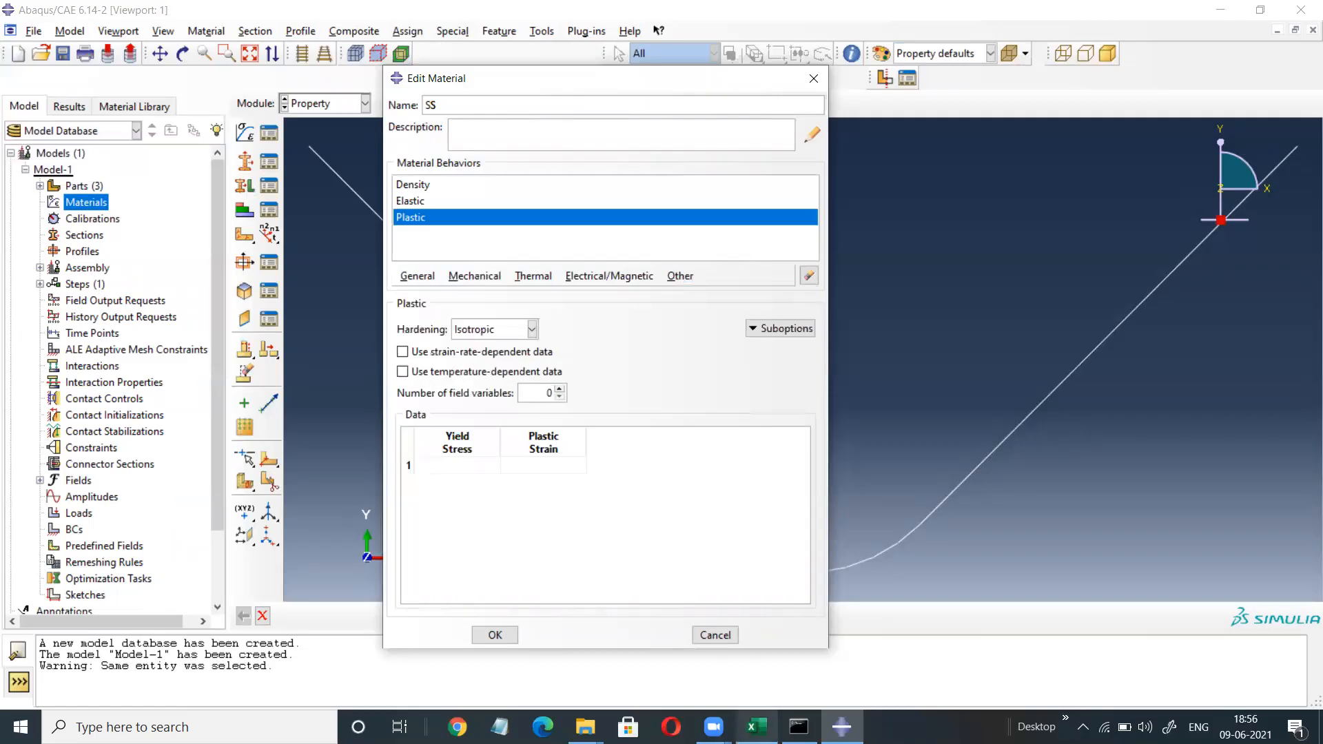
pyautogui.click(756, 726)
# Copy the SS true stress and strain data (D3:E76) in Excel.
pyautogui.moveTo(244, 233); pyautogui.dragTo(296, 624)
pyautogui.rightClick(282, 425)
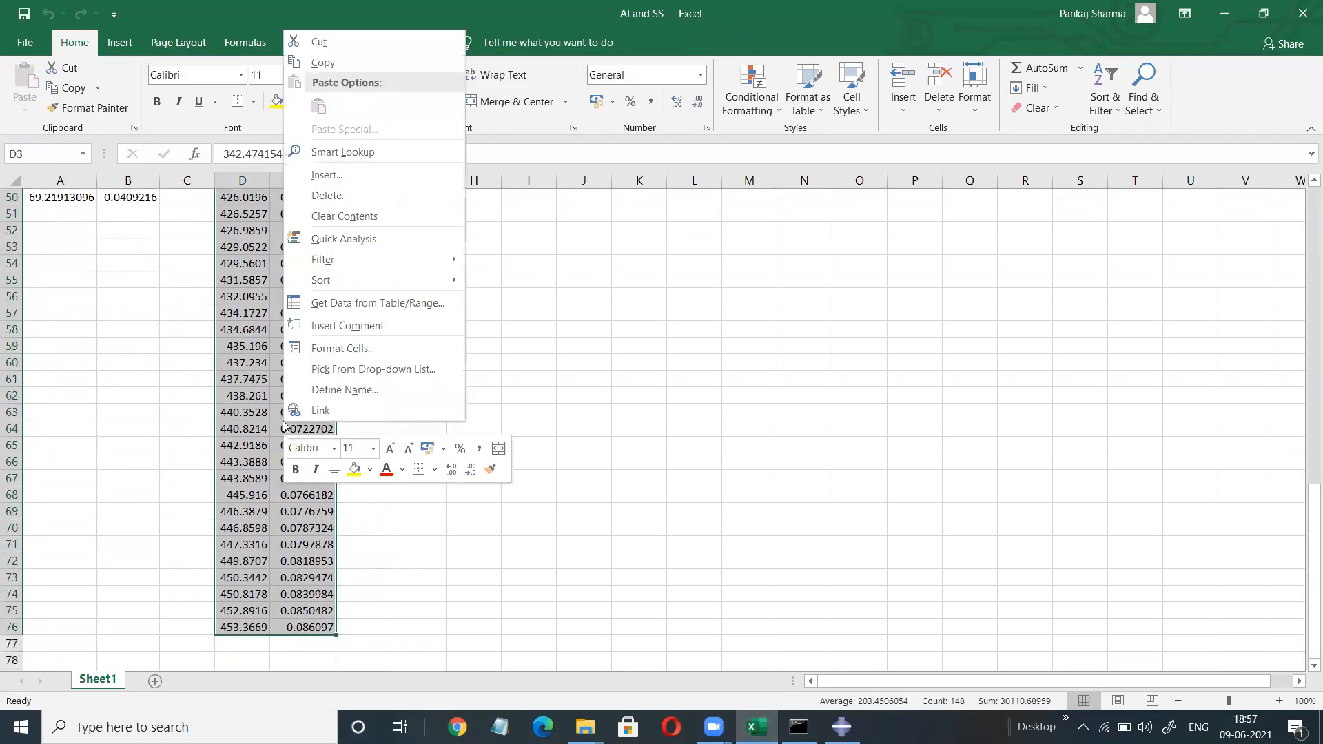
pyautogui.click(331, 64)
pyautogui.scroll(15, 627, 520)
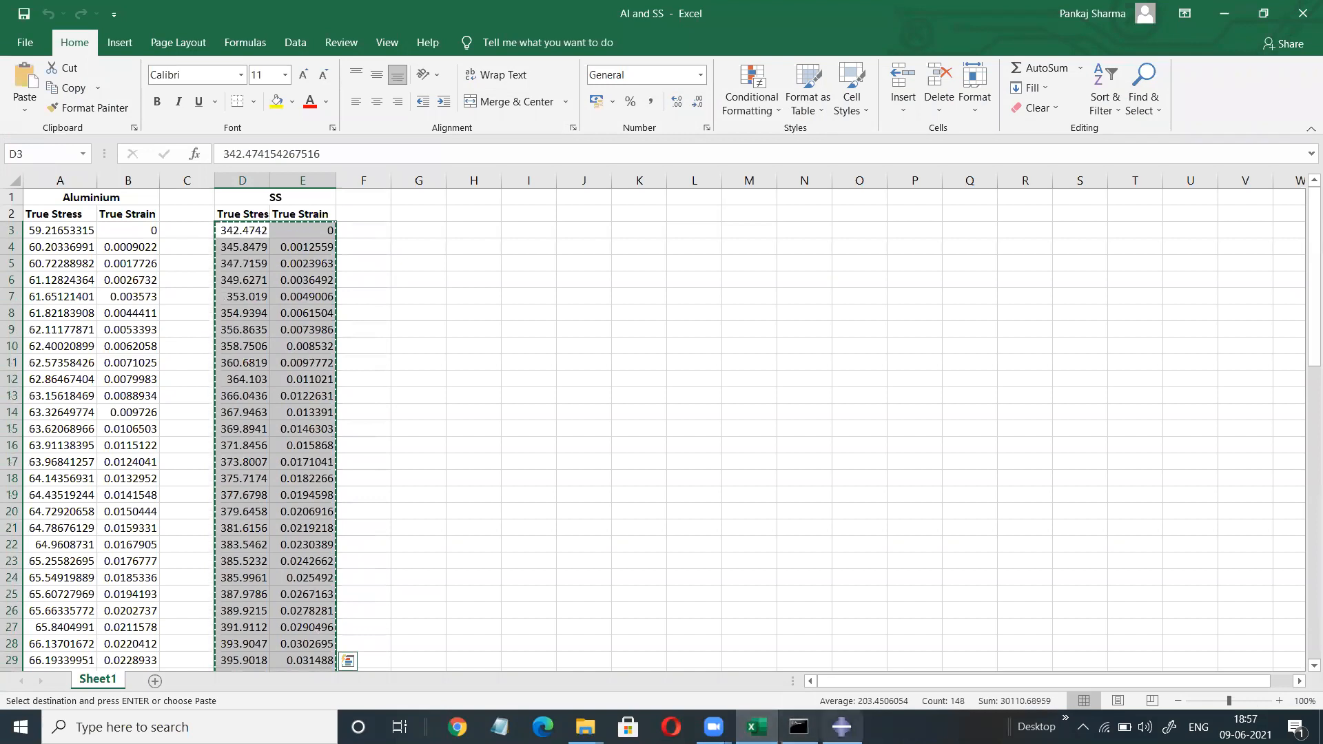
# Paste the data into the SS Plastic yield table and save the material.
pyautogui.click(841, 727)
pyautogui.click(443, 466)
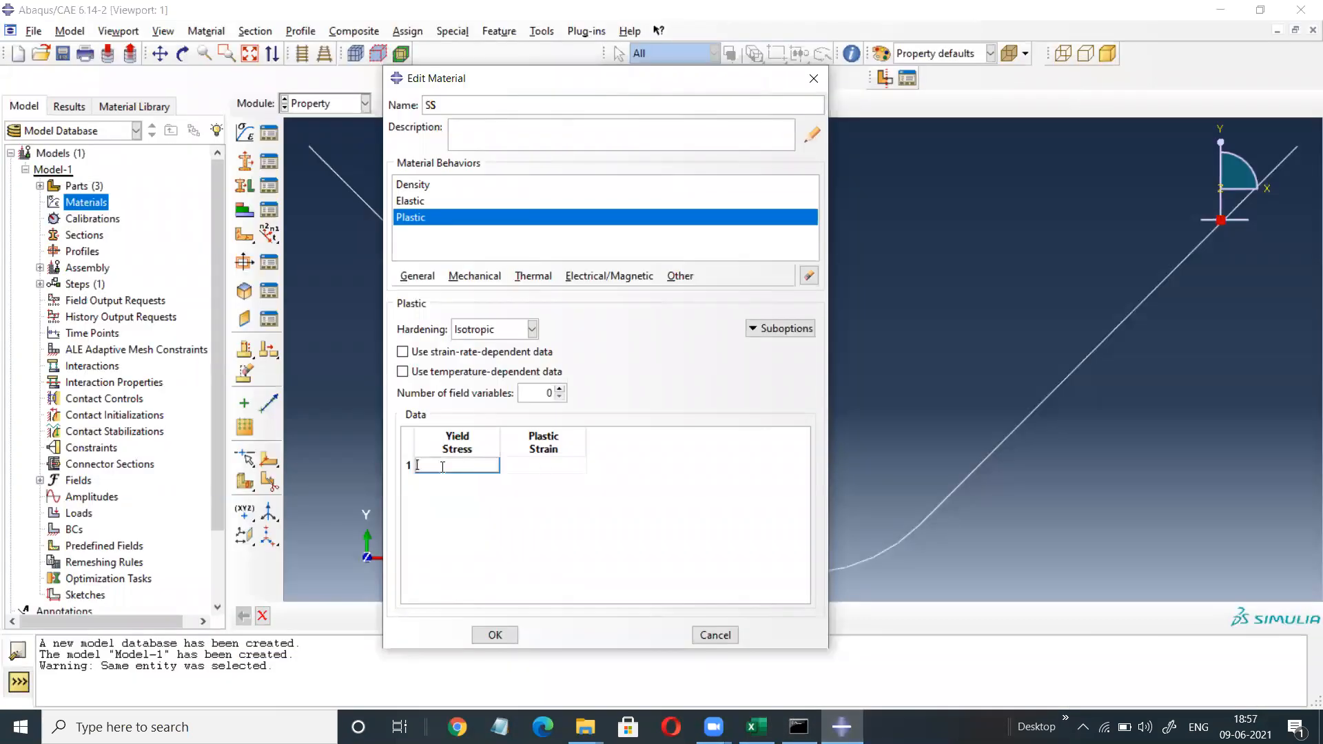
pyautogui.rightClick(441, 466)
pyautogui.click(475, 514)
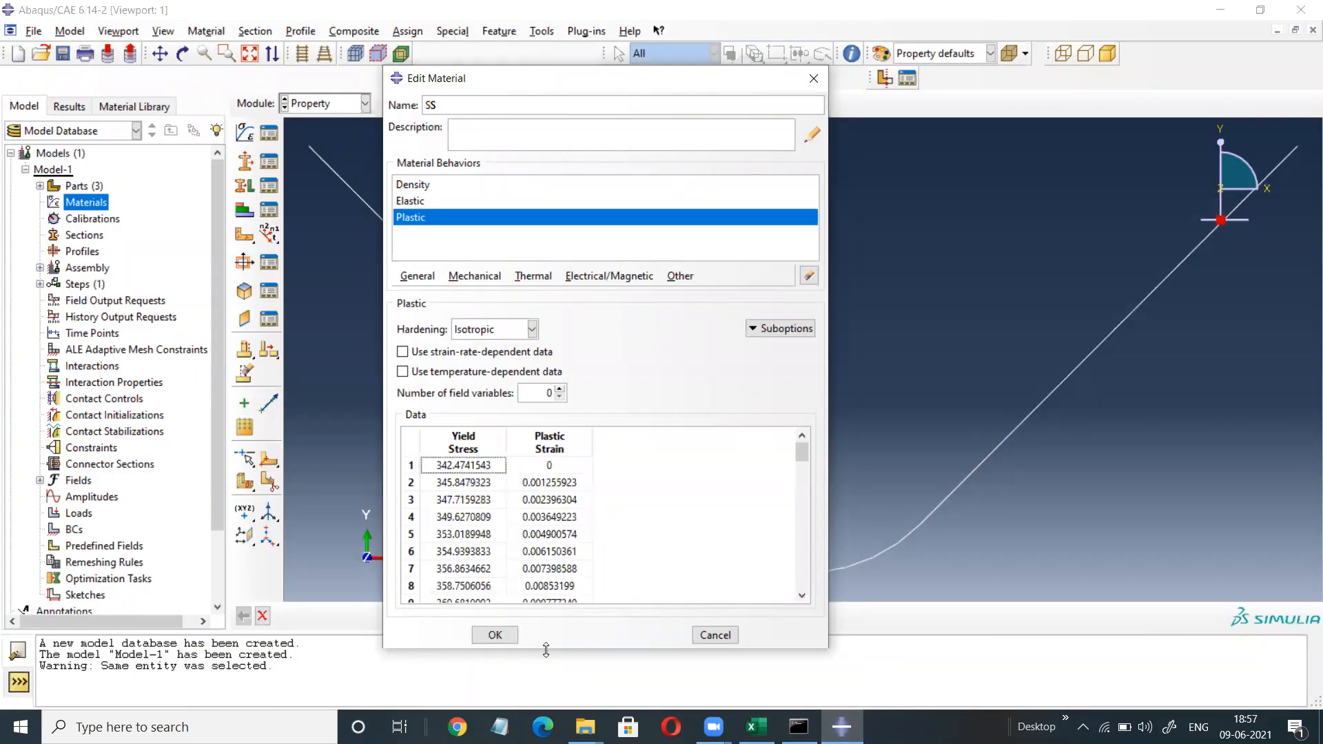
pyautogui.click(495, 634)
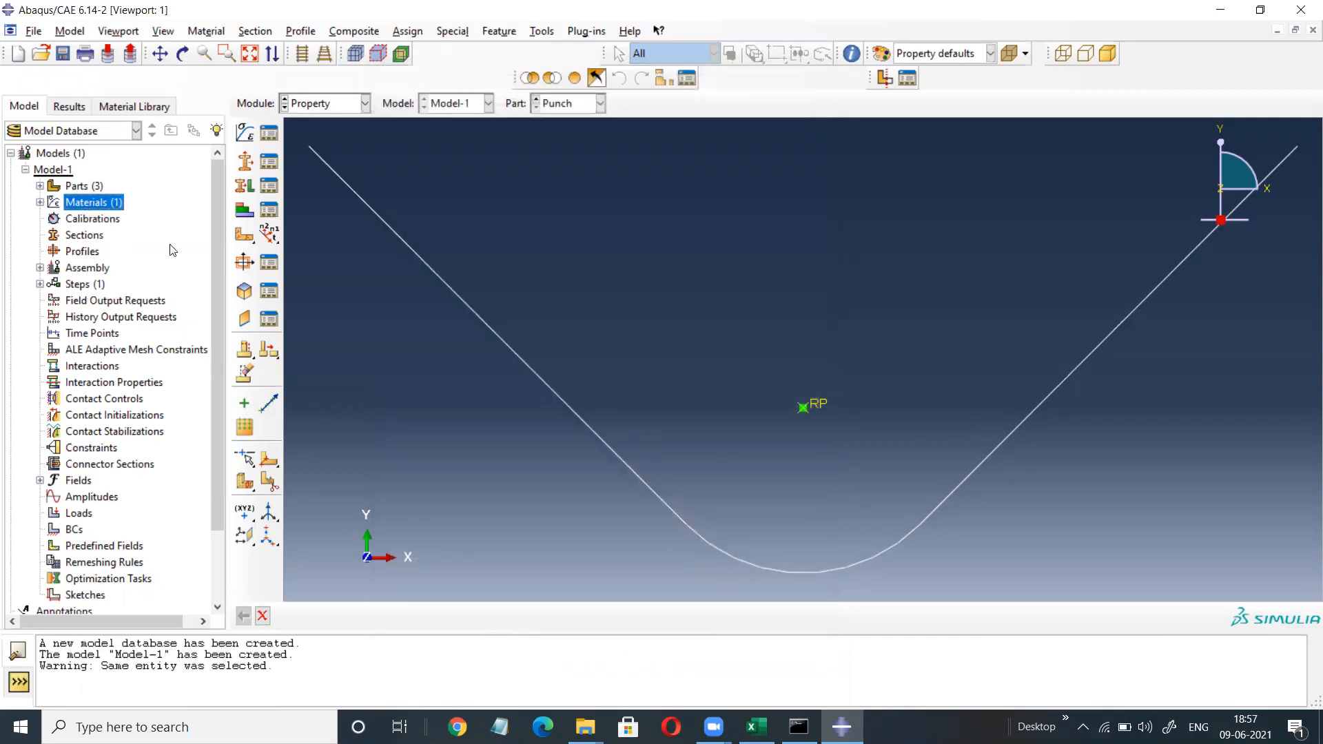
pyautogui.doubleClick(94, 202)
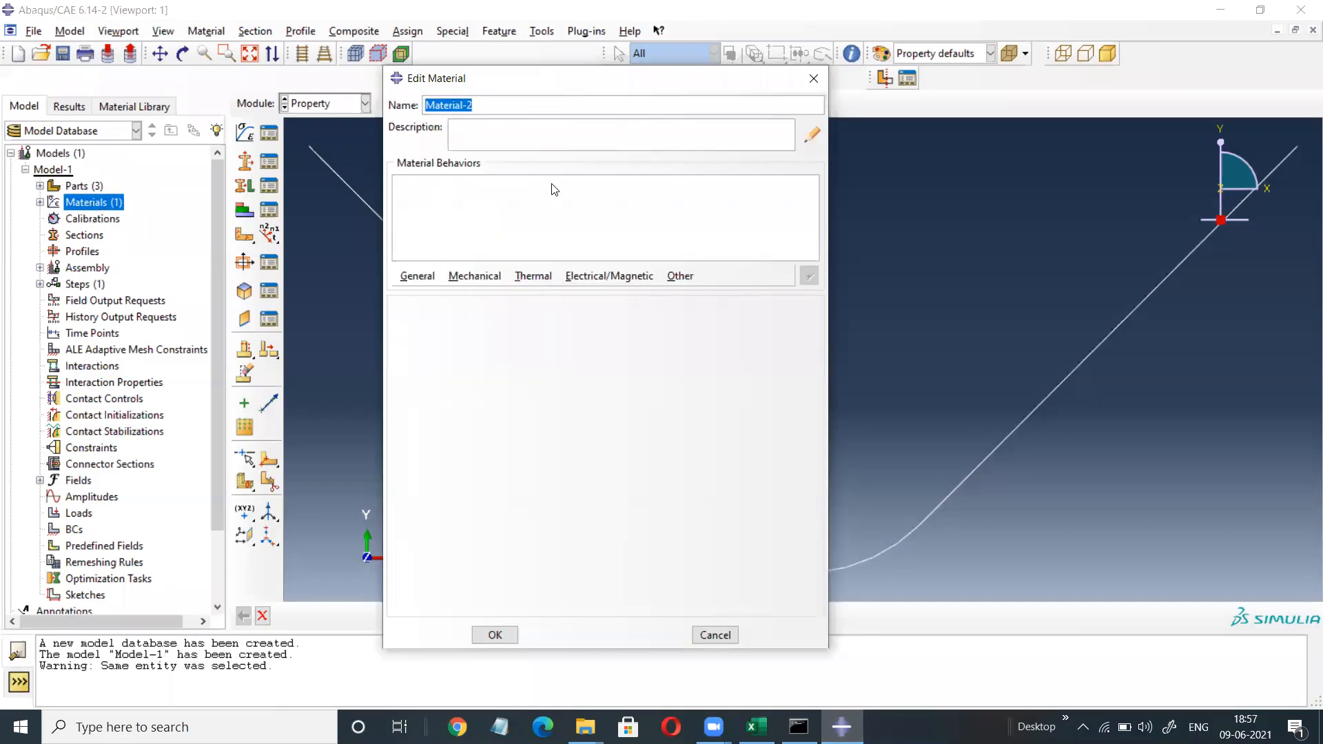
# Name the new material Al and give it a density of 2.71E-006.
pyautogui.moveTo(476, 105); pyautogui.dragTo(417, 106)
pyautogui.write('A')
pyautogui.click(413, 277)
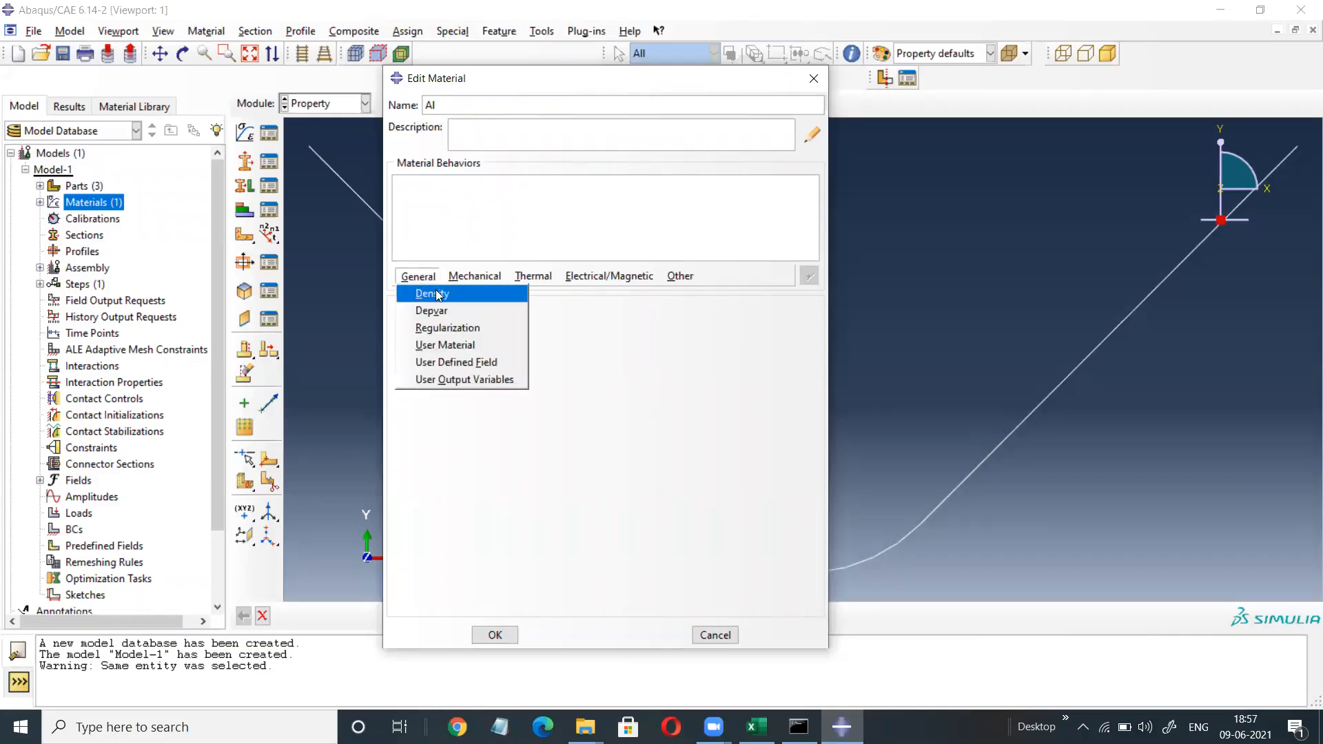
pyautogui.click(432, 293)
pyautogui.click(442, 443)
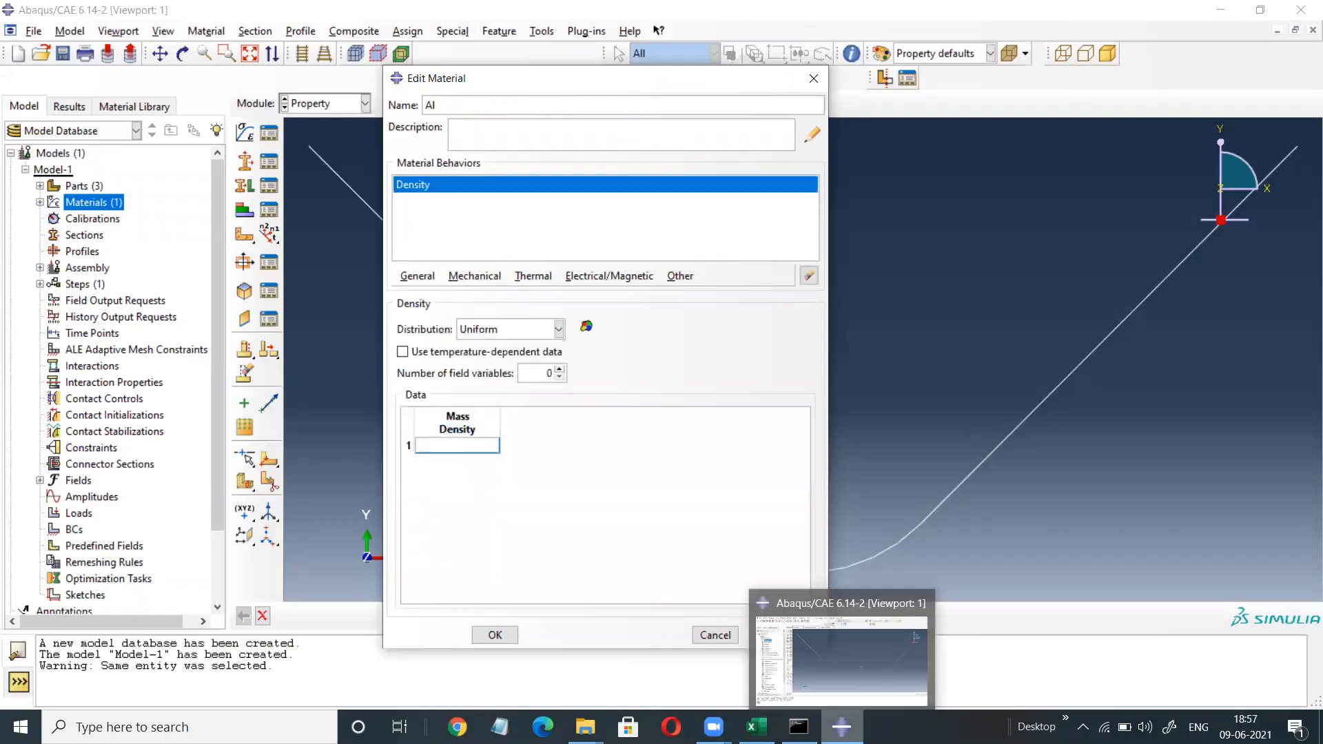
pyautogui.write('2.71E')
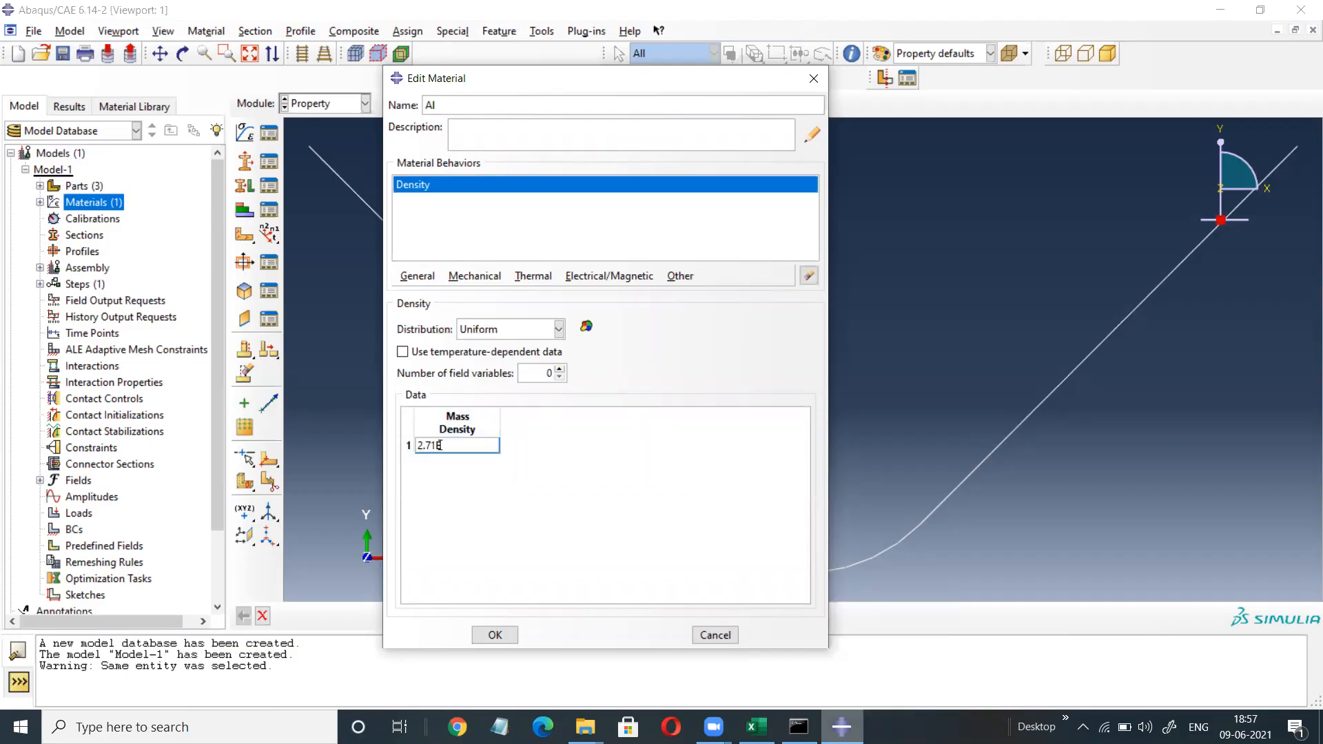
pyautogui.write('-006')
# Give Al elastic values 70000 and 0.33, then add a Plastic behaviour.
pyautogui.click(476, 276)
pyautogui.moveTo(579, 293)
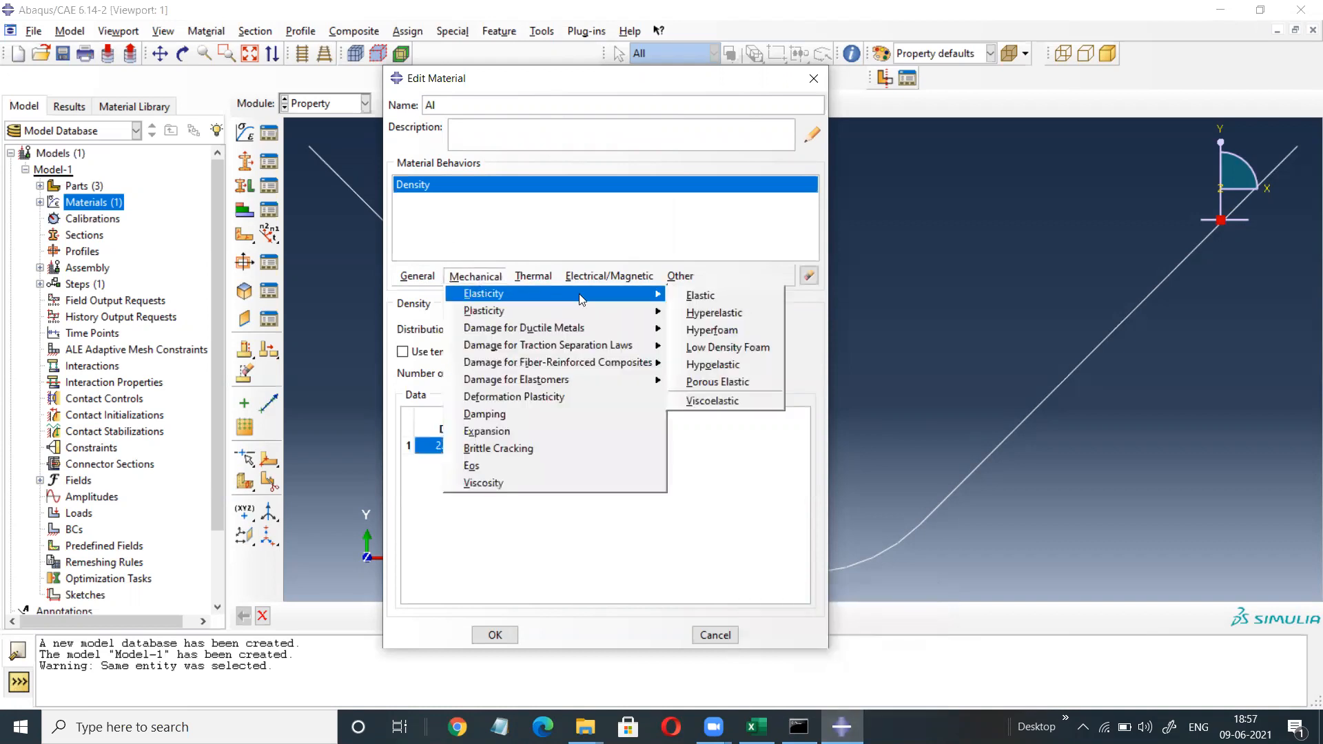
pyautogui.click(700, 295)
pyautogui.click(460, 511)
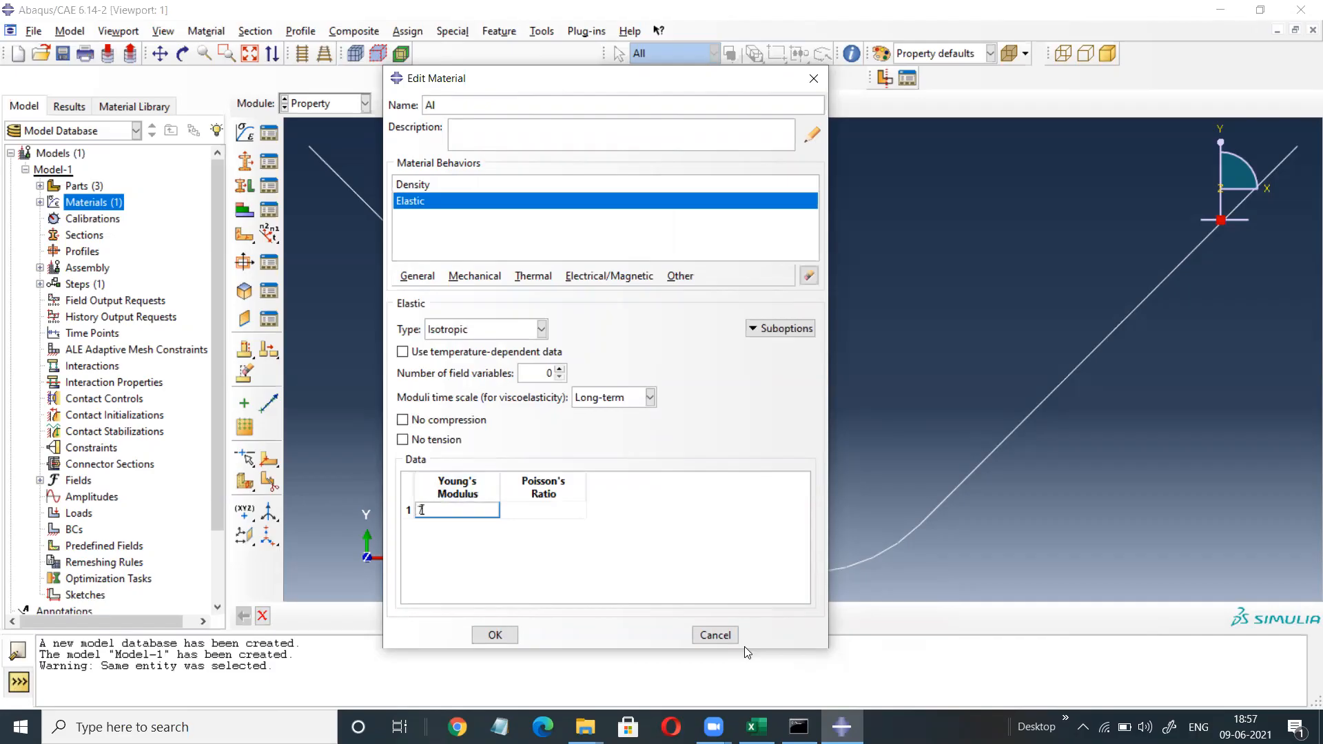
pyautogui.write('70000')
pyautogui.click(555, 510)
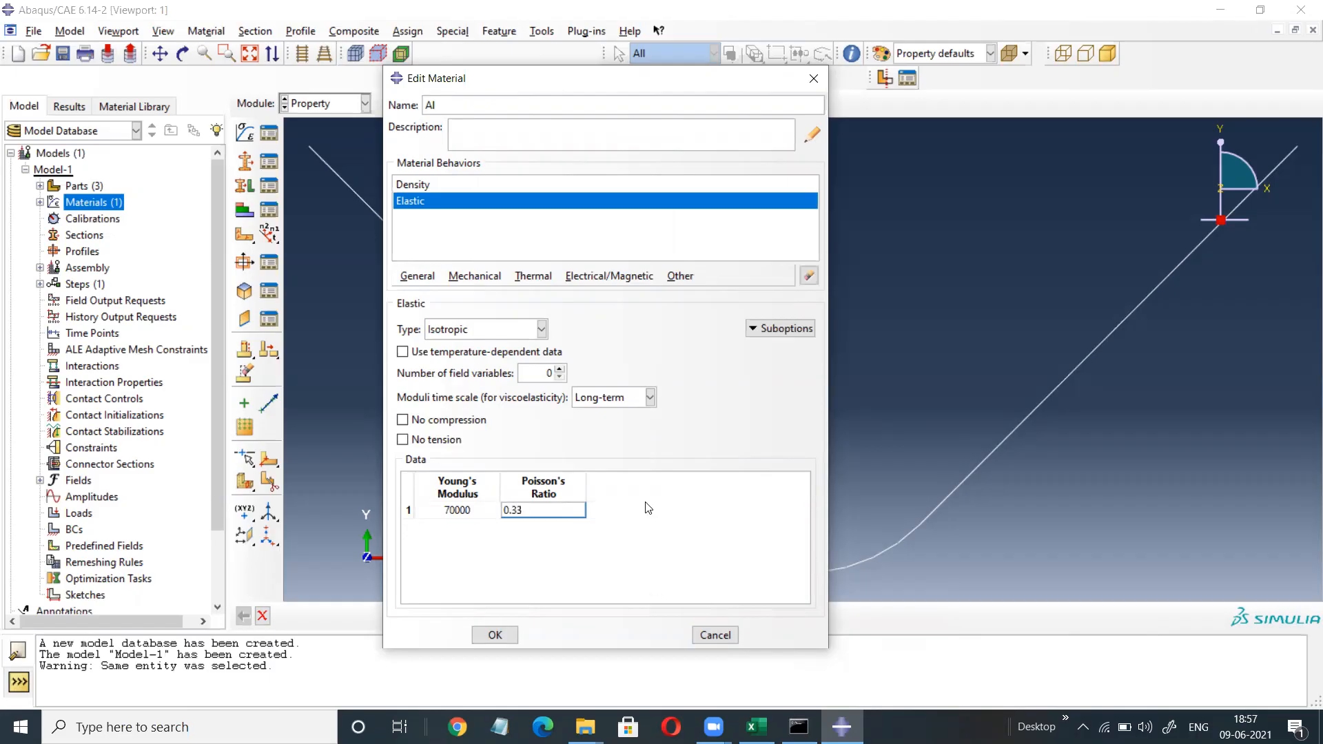
pyautogui.click(475, 276)
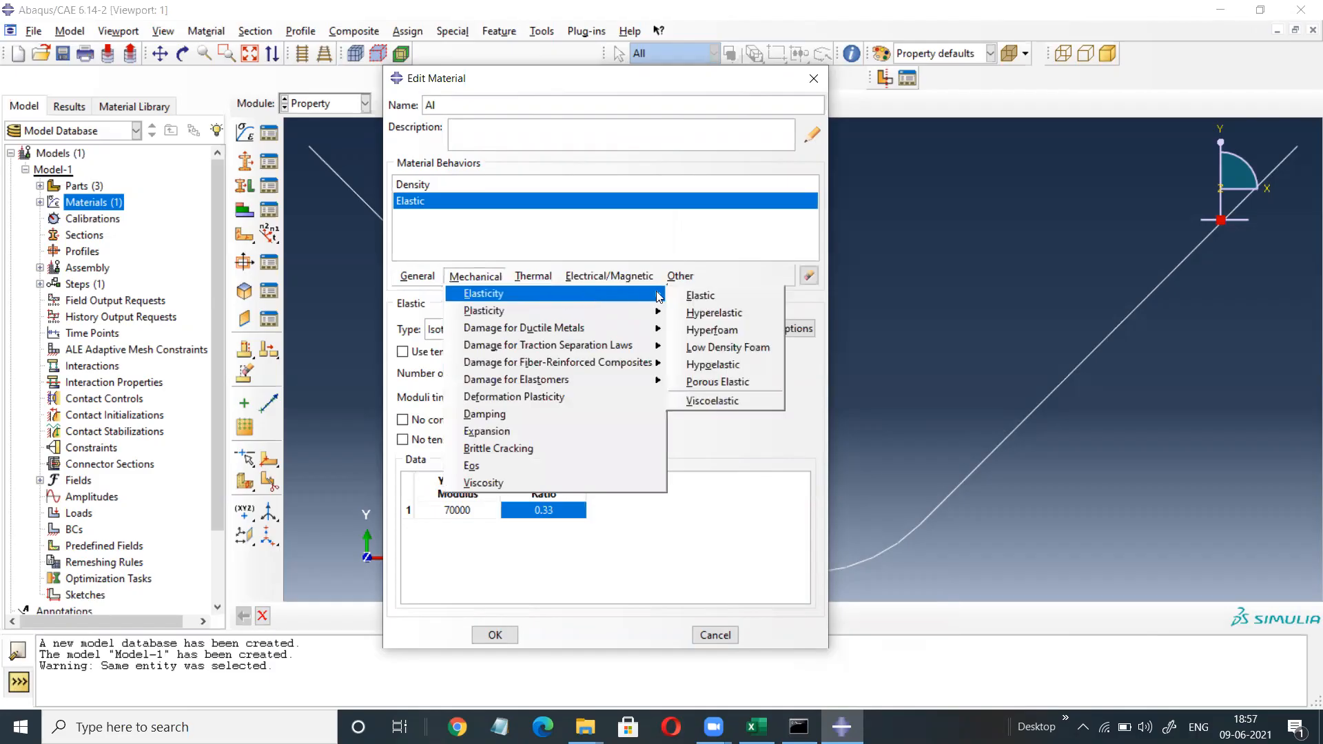
pyautogui.click(692, 314)
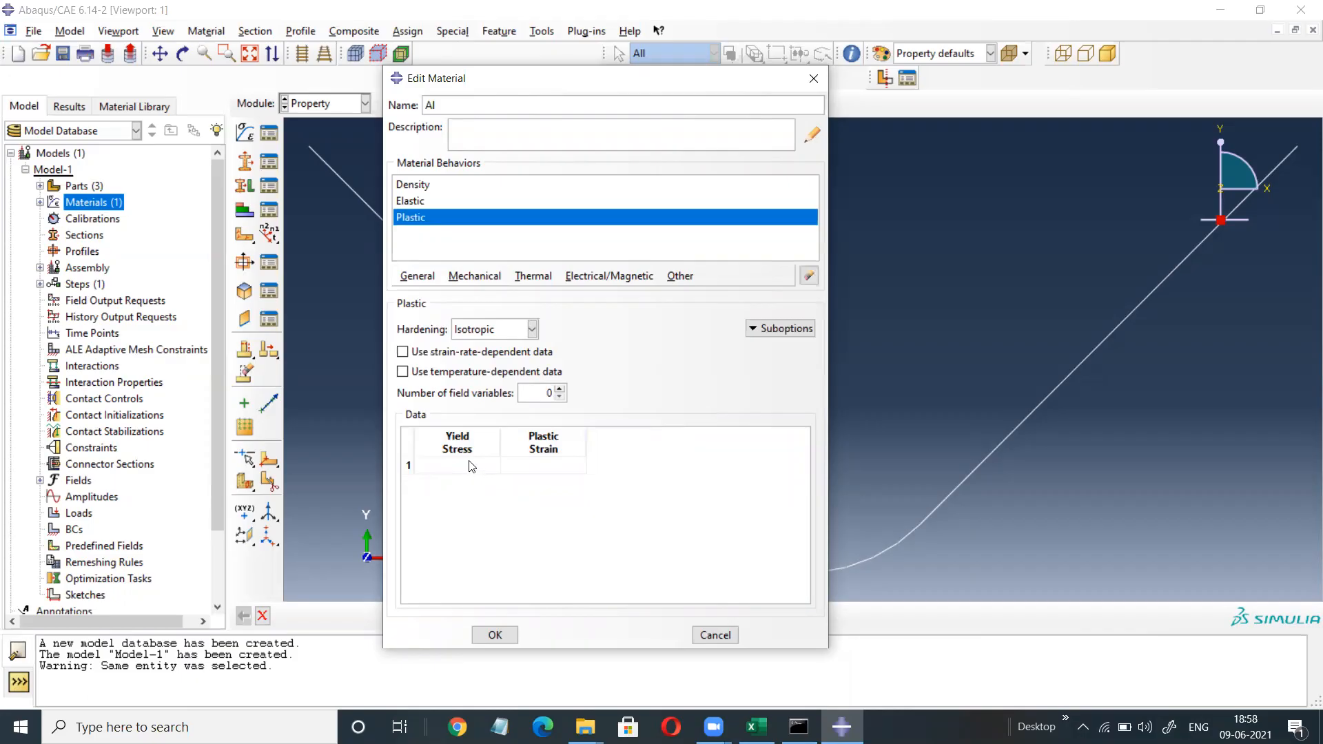
# Copy the aluminium true stress–strain values (A3:B49) from Excel.
pyautogui.moveTo(585, 727)
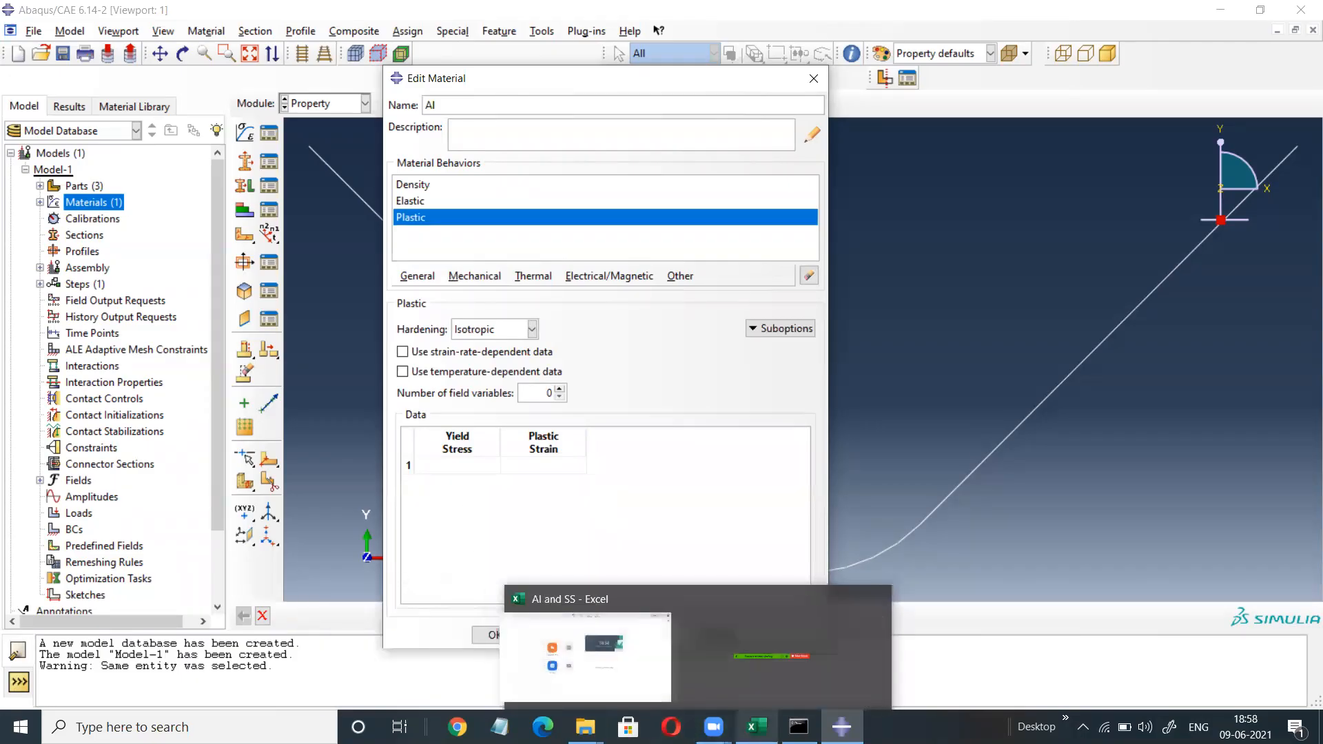
pyautogui.click(744, 672)
pyautogui.moveTo(55, 231); pyautogui.dragTo(127, 235)
pyautogui.moveTo(42, 229); pyautogui.dragTo(128, 610)
pyautogui.rightClick(108, 474)
pyautogui.click(169, 110)
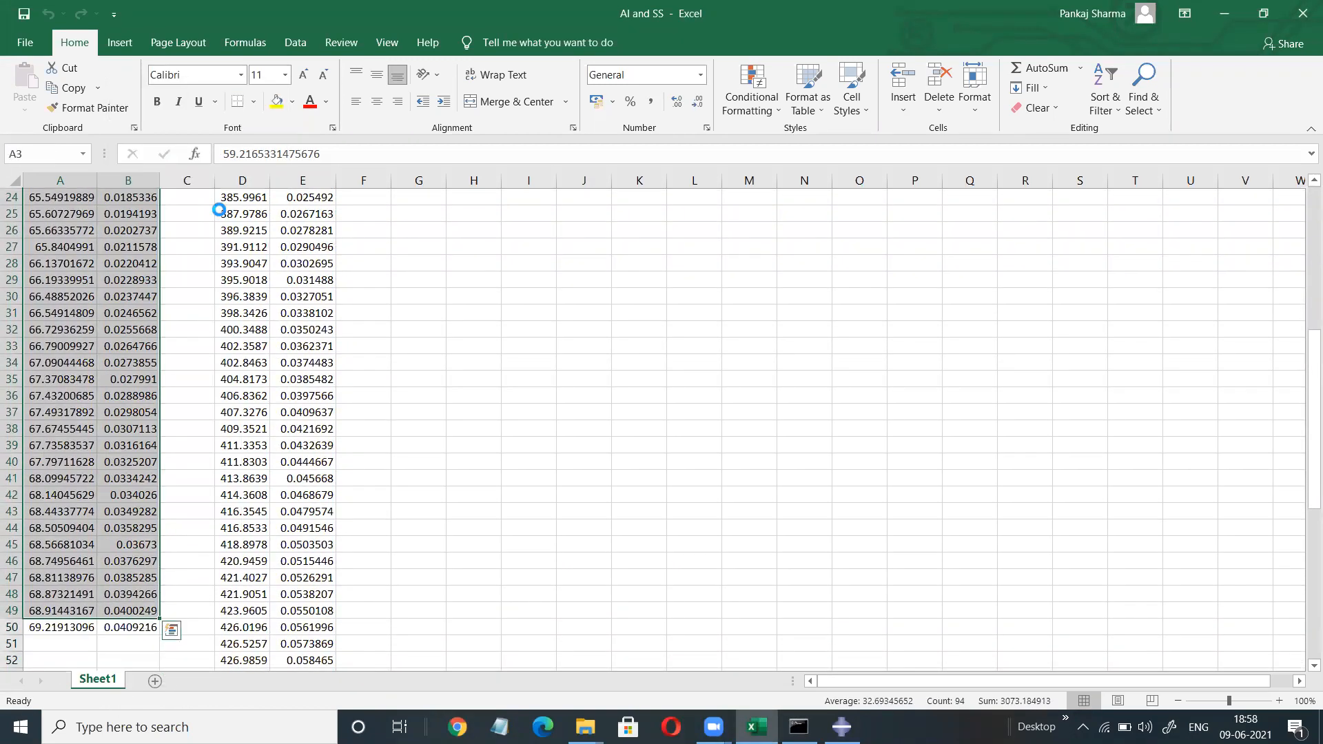
pyautogui.scroll(8, 482, 413)
# Paste the values into Al's Plastic yield table and save the material.
pyautogui.moveTo(842, 727)
pyautogui.click(799, 727)
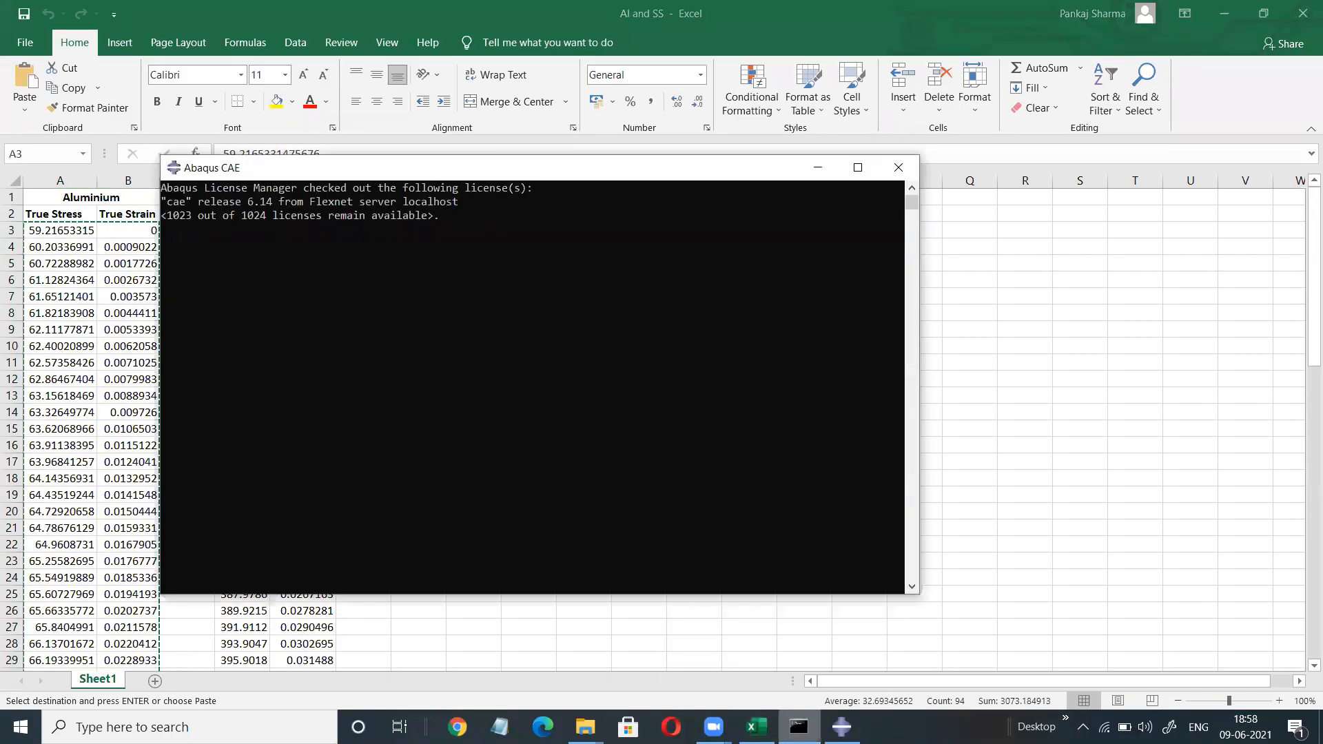
pyautogui.click(842, 727)
pyautogui.click(479, 463)
pyautogui.rightClick(477, 461)
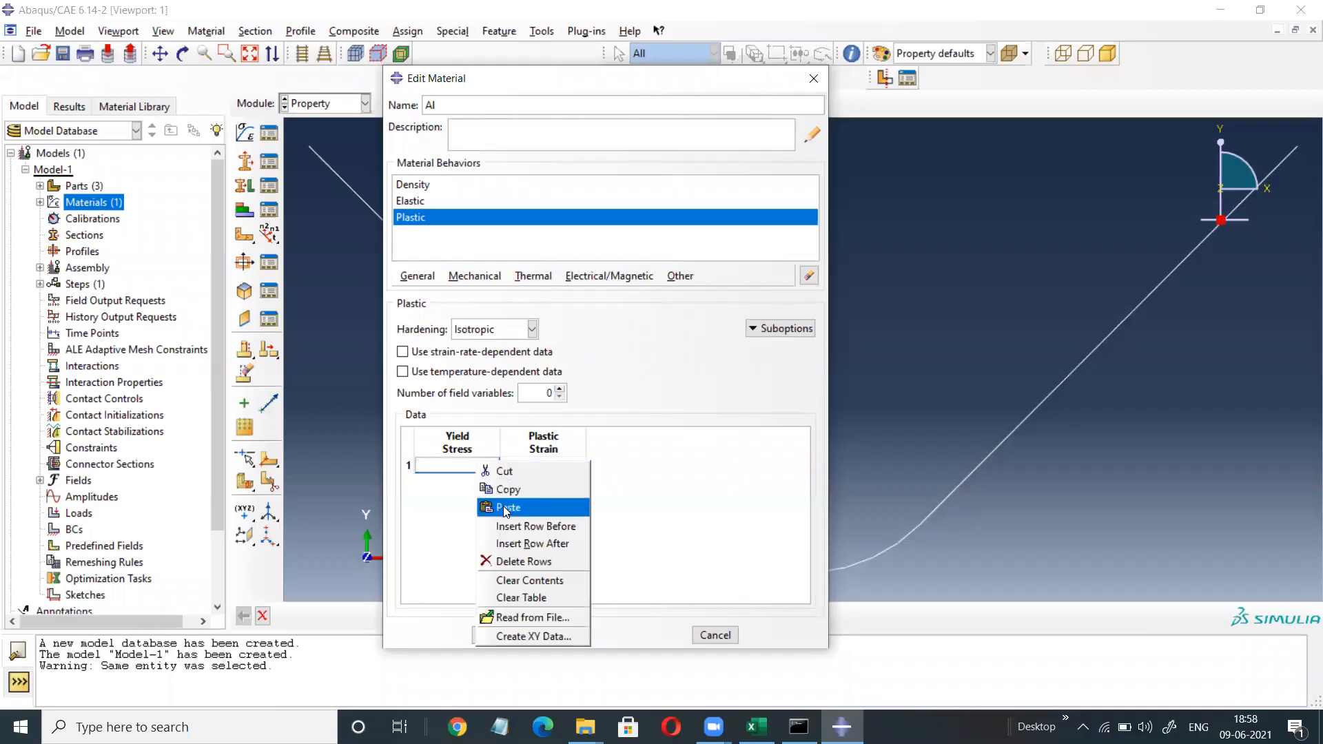
pyautogui.click(506, 508)
pyautogui.click(495, 635)
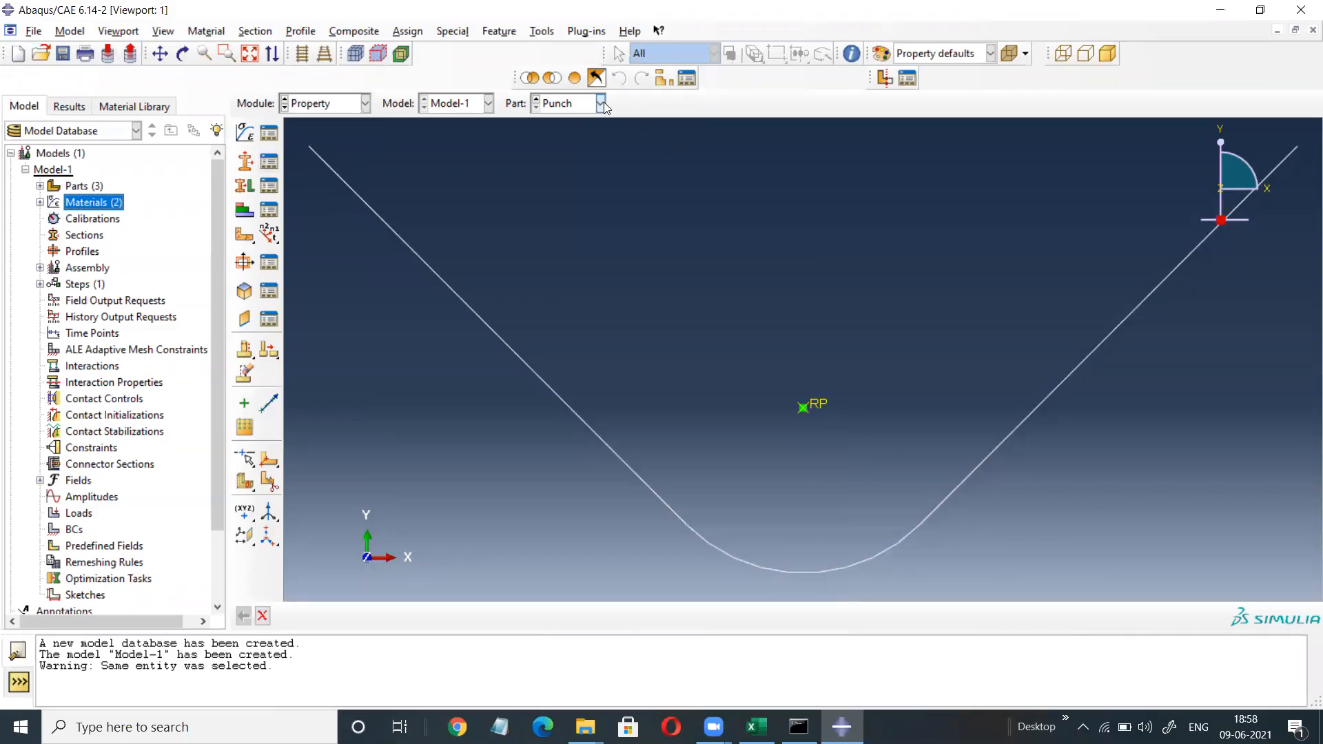
# Create solid homogeneous Section-1 using material SS.
pyautogui.click(271, 162)
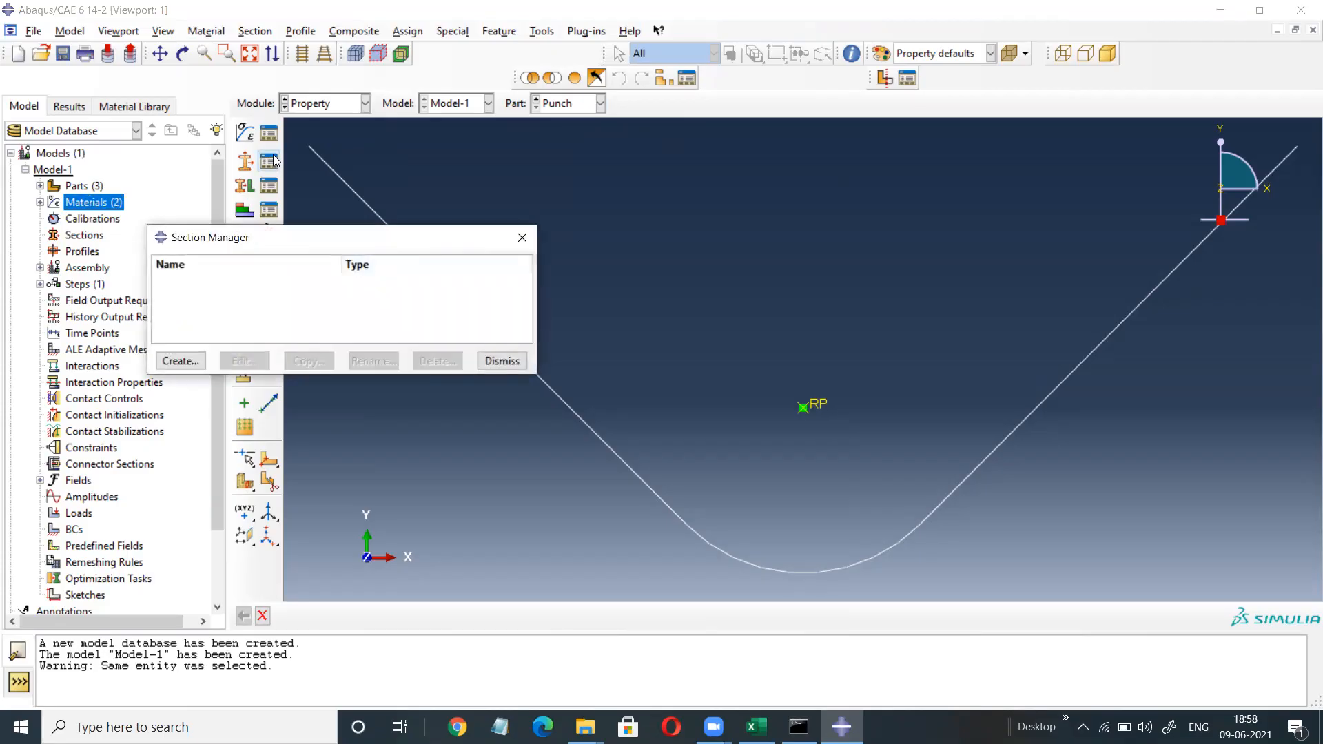
pyautogui.click(180, 360)
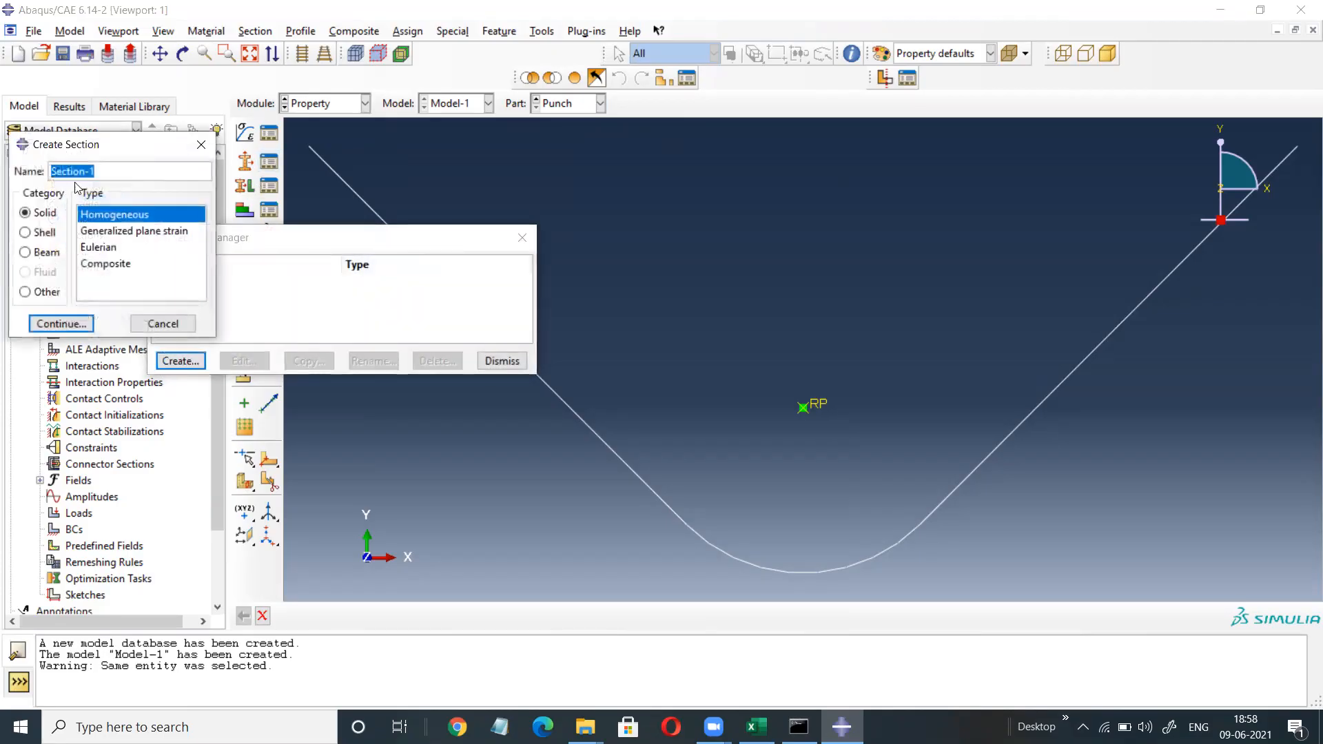
pyautogui.click(55, 324)
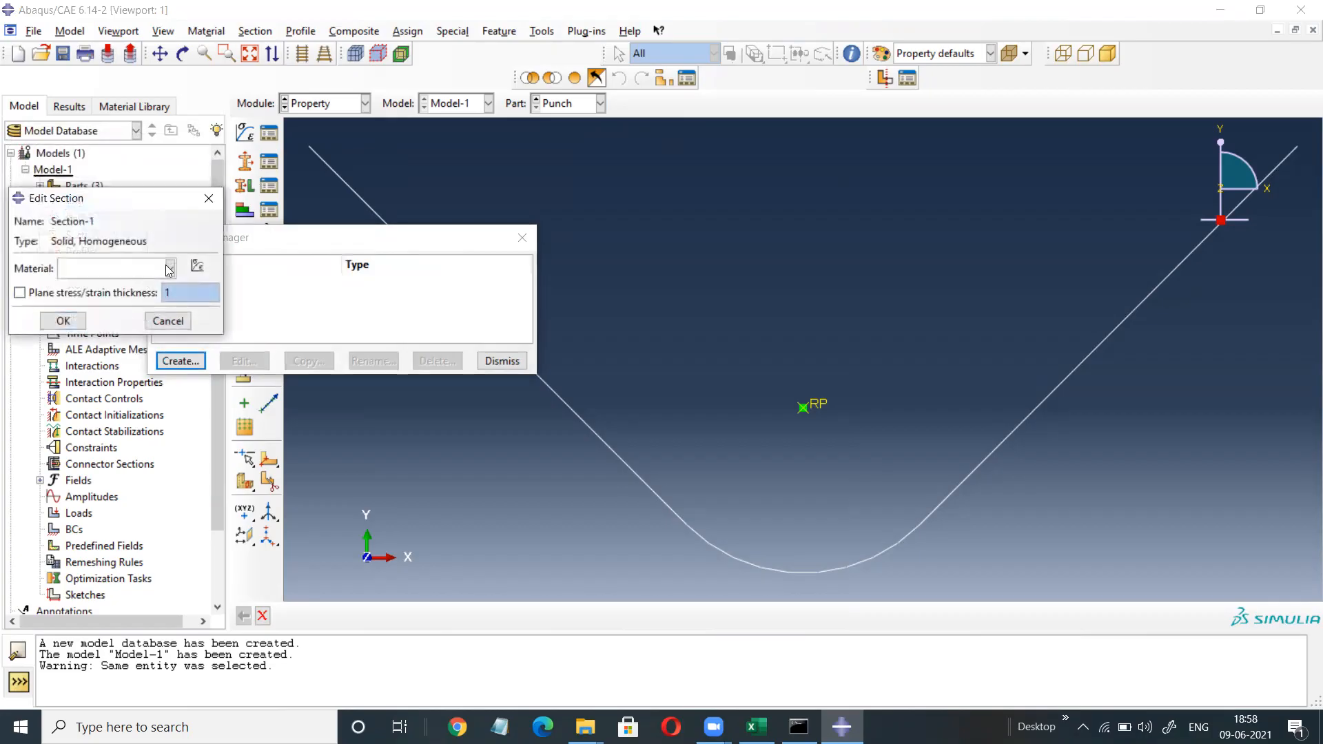
pyautogui.click(170, 268)
pyautogui.click(92, 306)
pyautogui.click(71, 321)
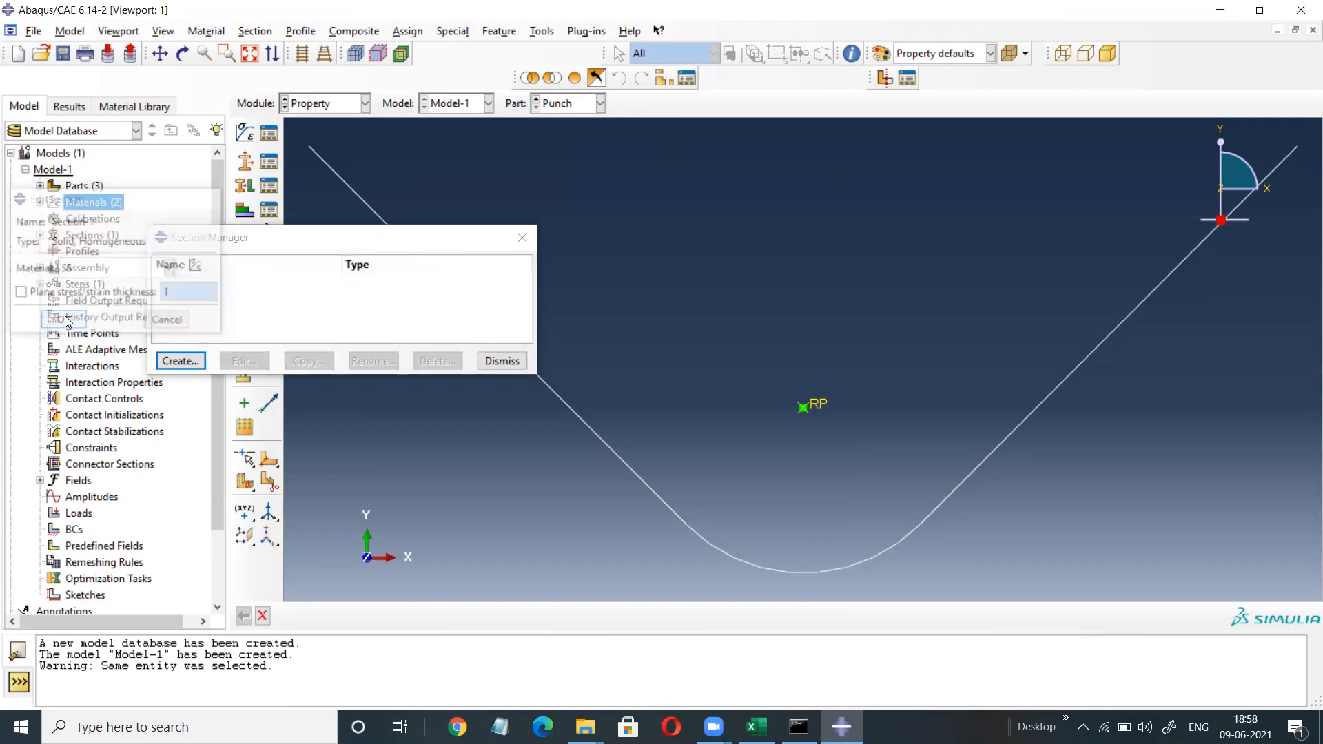
# Create solid homogeneous Section-2 using material Al.
pyautogui.click(178, 361)
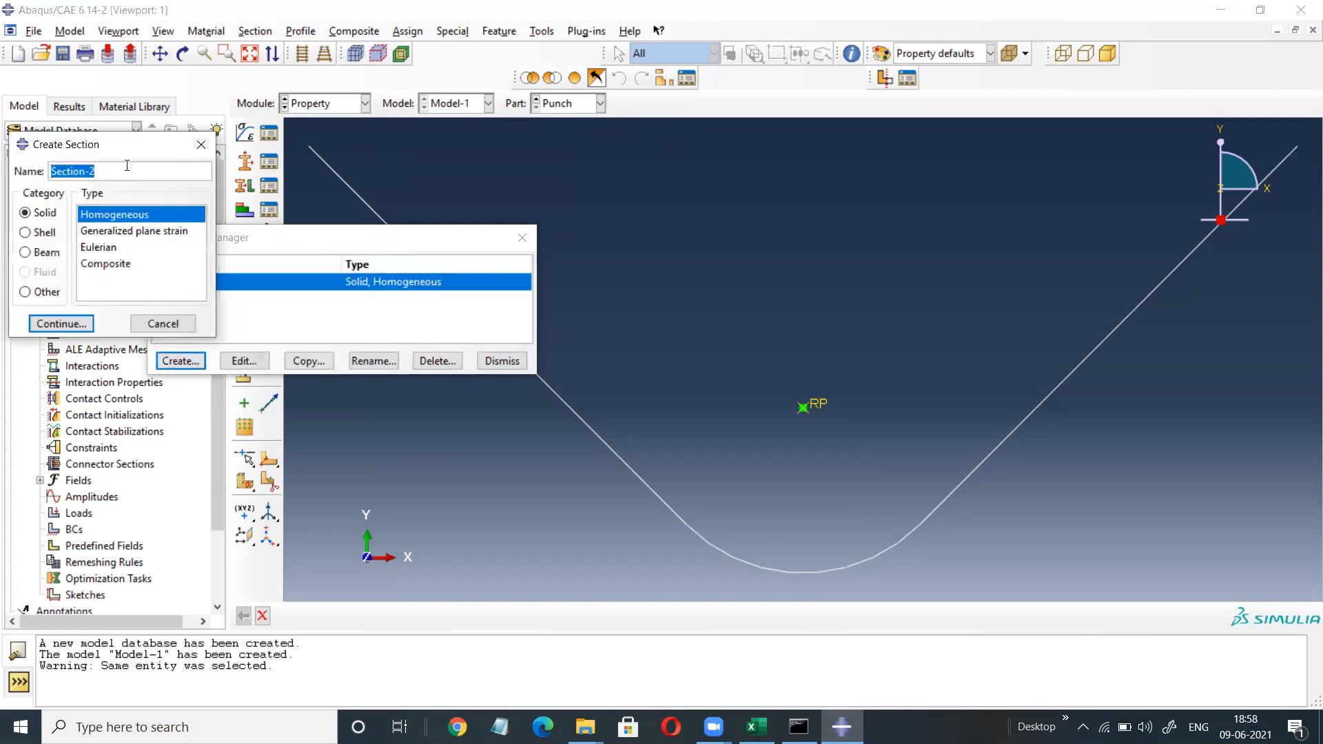
pyautogui.click(69, 324)
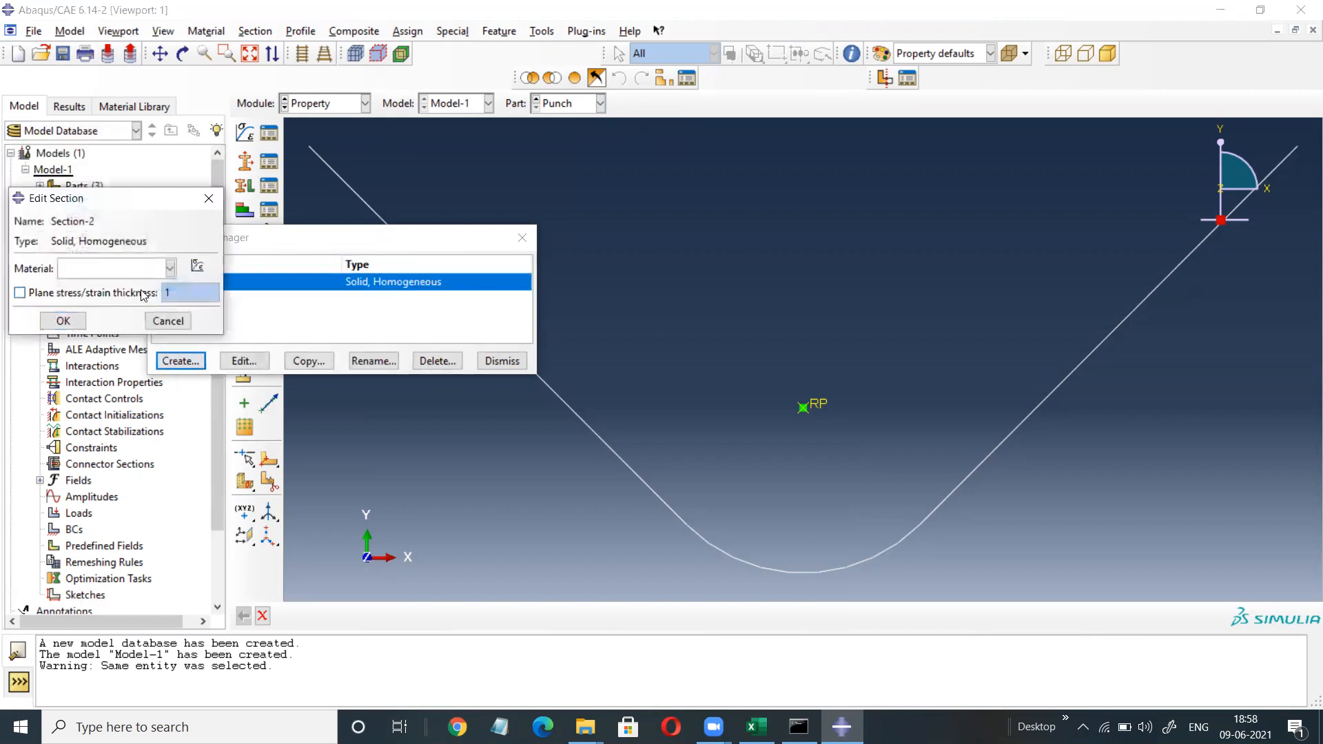
pyautogui.click(169, 270)
pyautogui.click(138, 288)
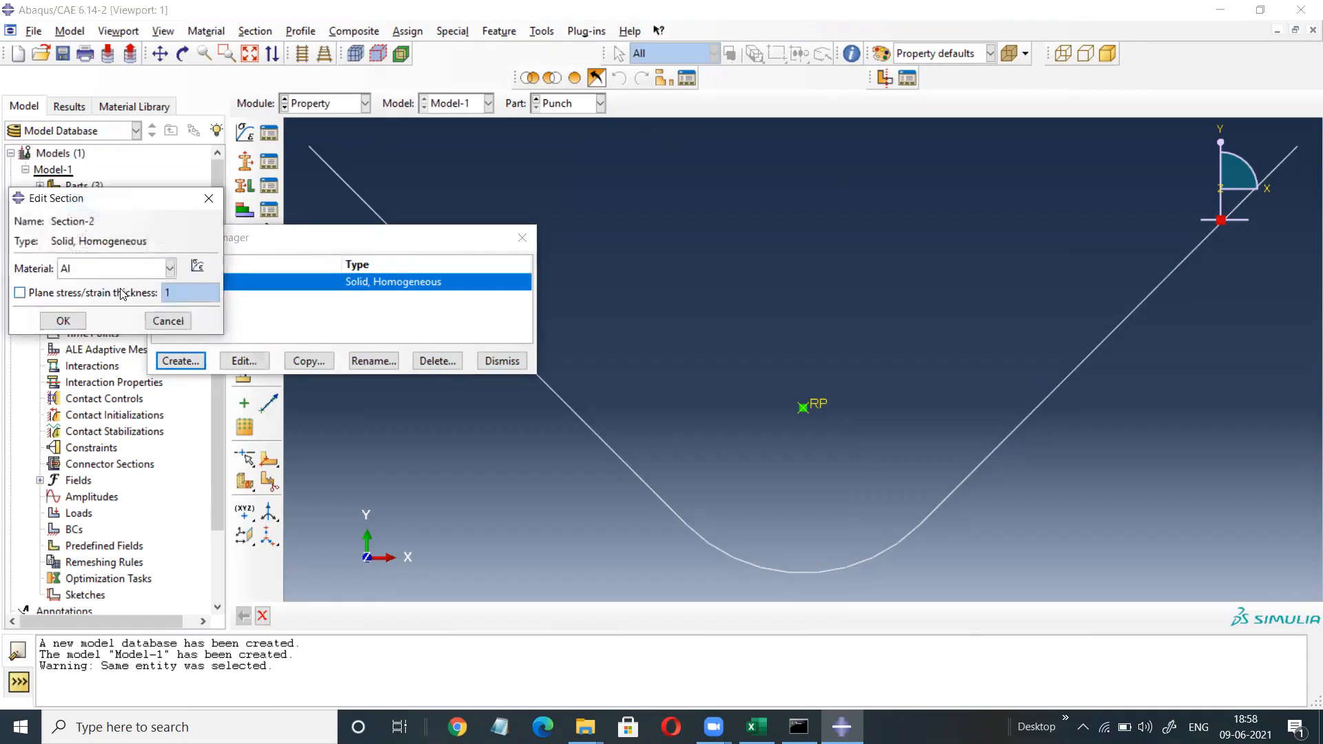
pyautogui.click(62, 321)
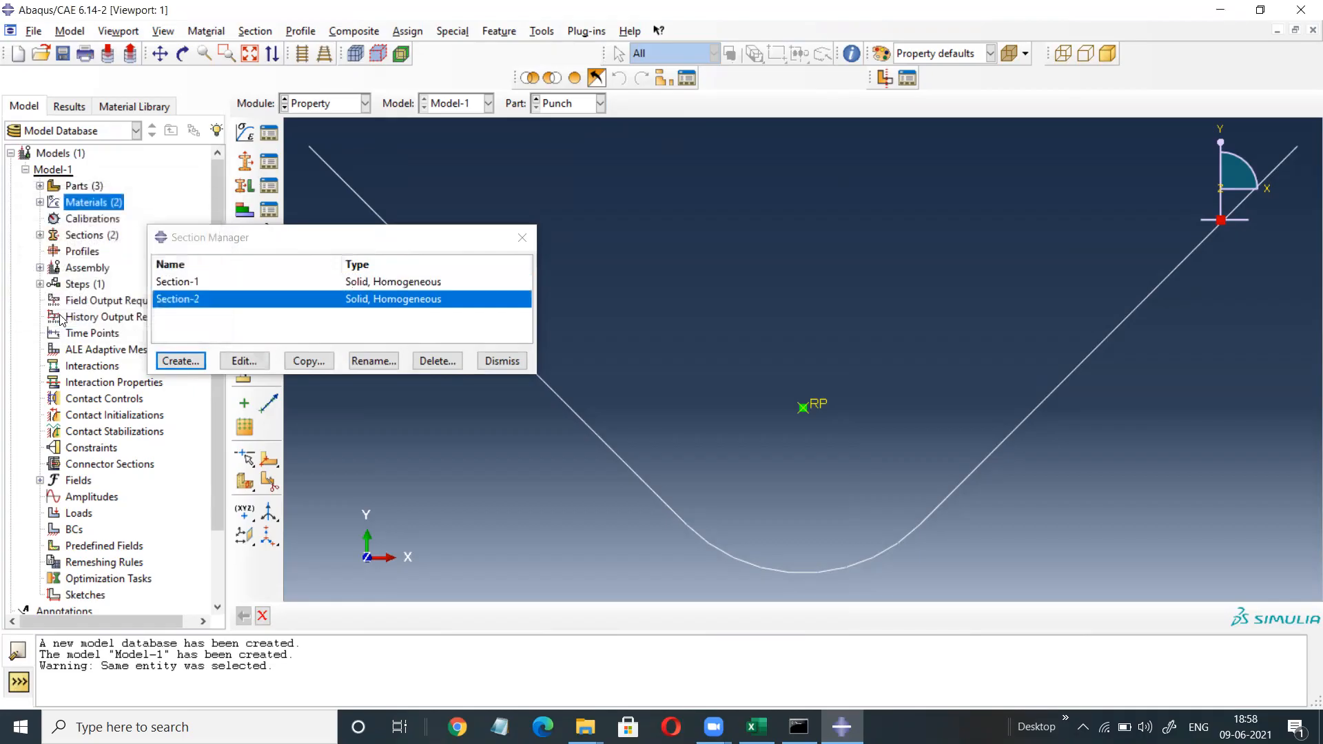
pyautogui.click(510, 363)
pyautogui.click(269, 185)
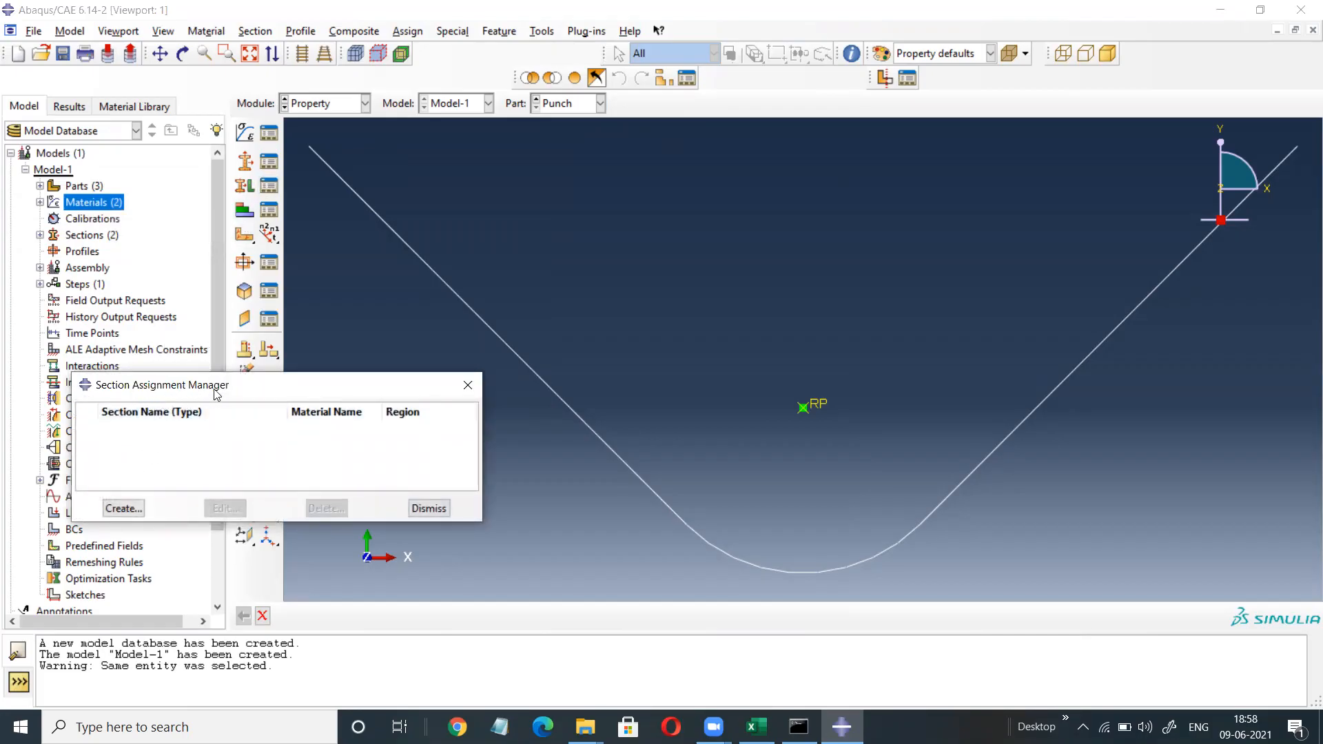
# On the Blank part, assign Section-1 (SS) to the upper layer.
pyautogui.click(468, 387)
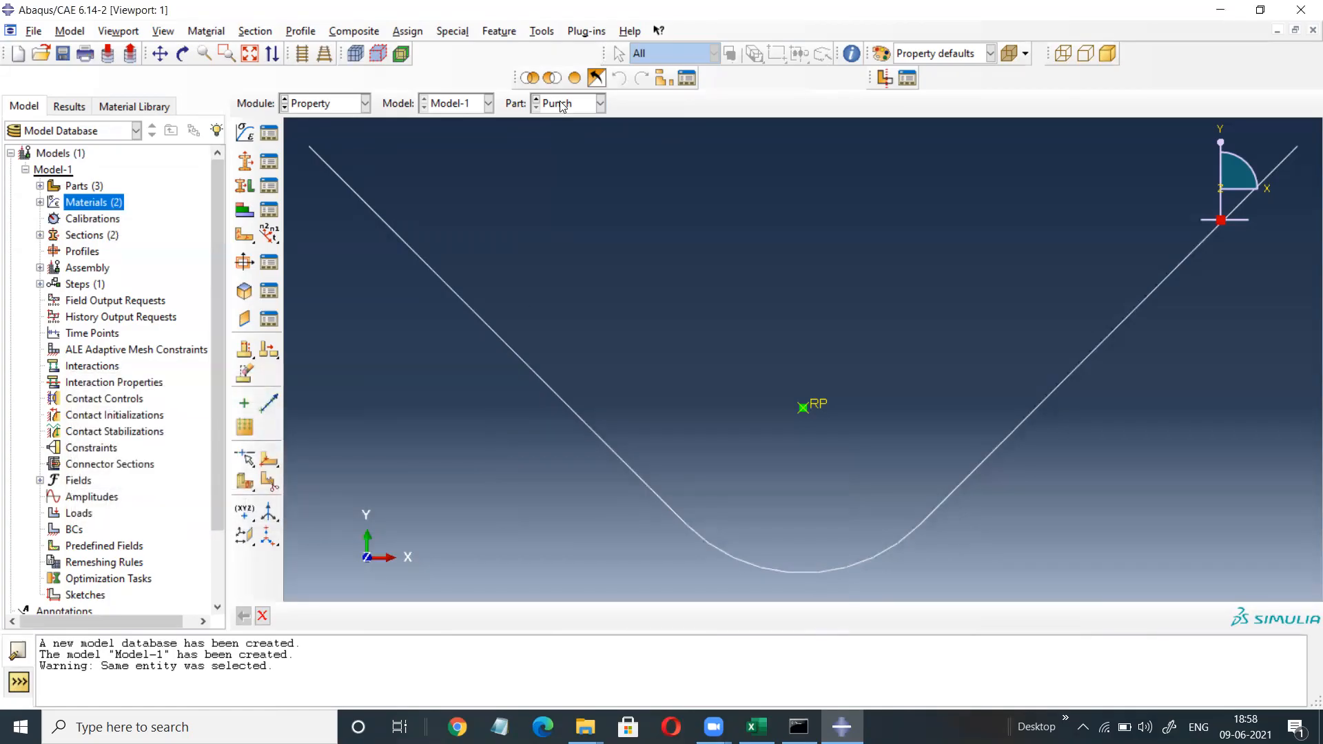
pyautogui.click(600, 104)
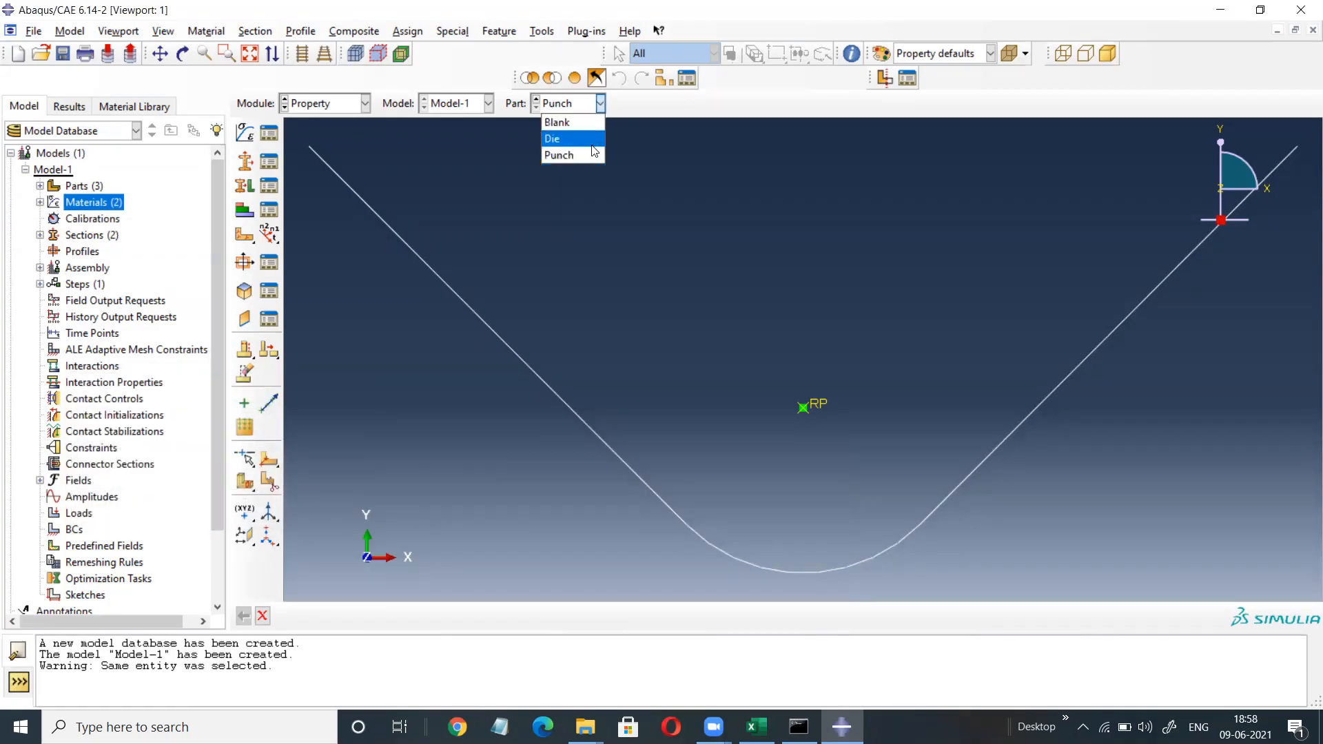
pyautogui.click(563, 124)
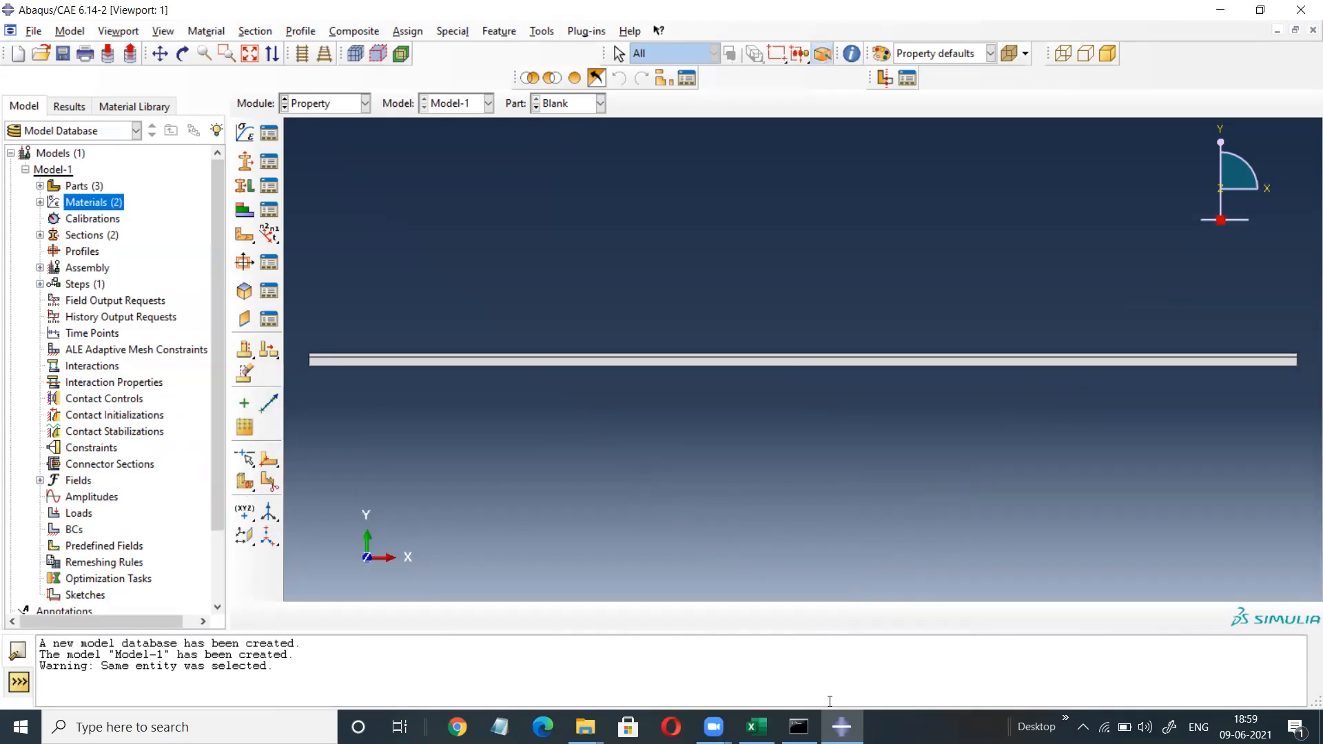
pyautogui.click(269, 188)
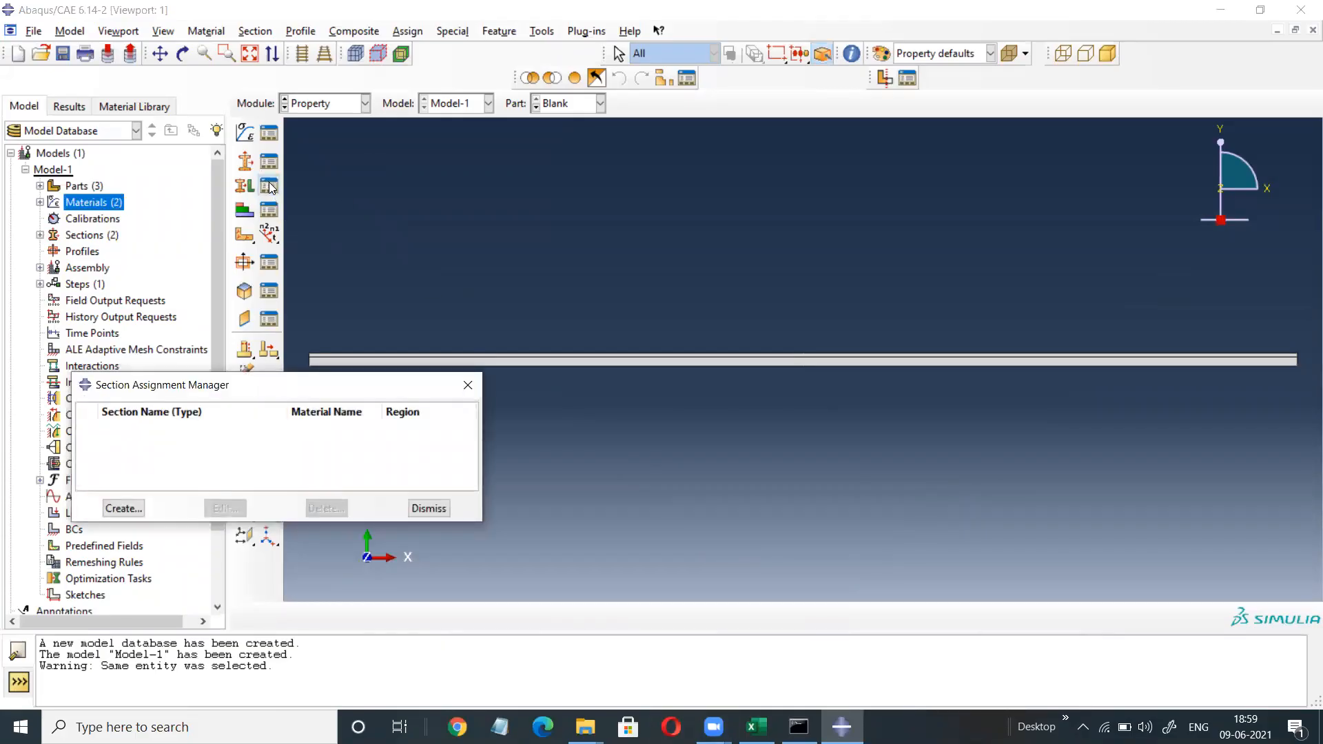
pyautogui.click(122, 508)
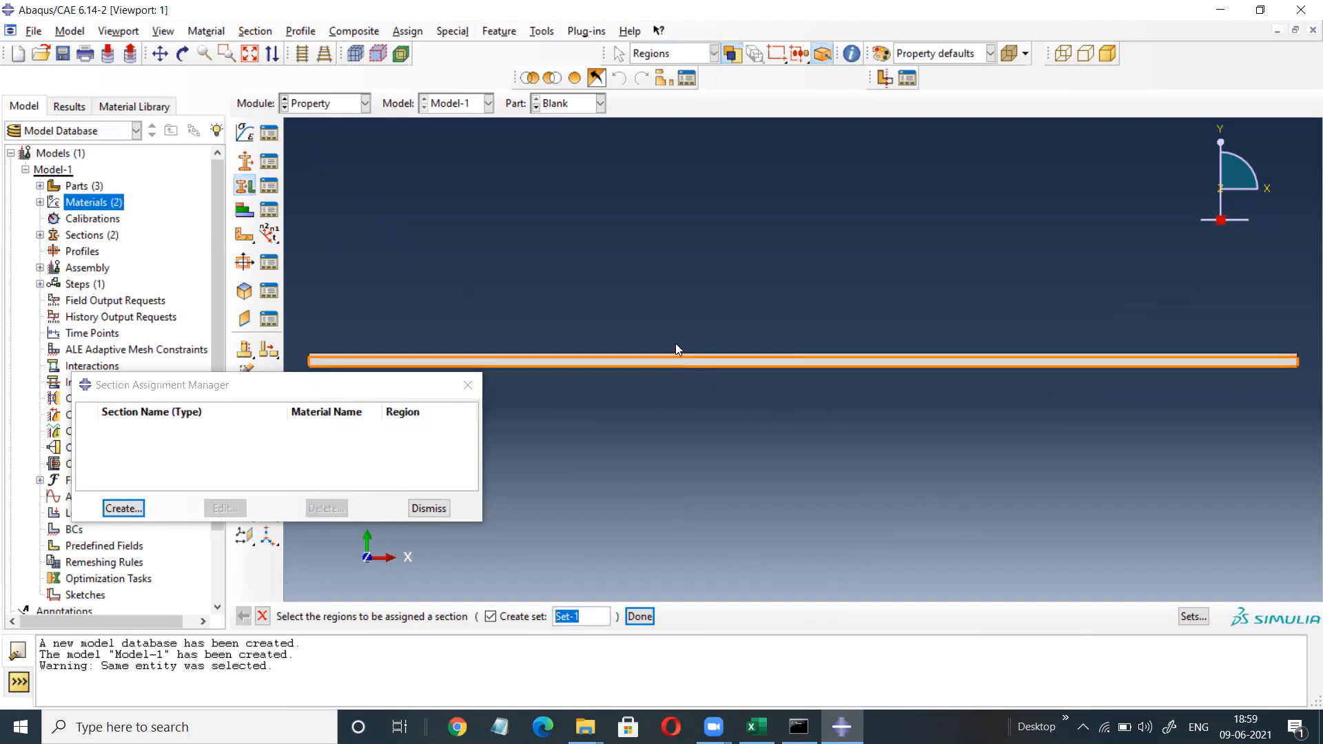
pyautogui.scroll(5, 710, 352)
pyautogui.click(720, 353)
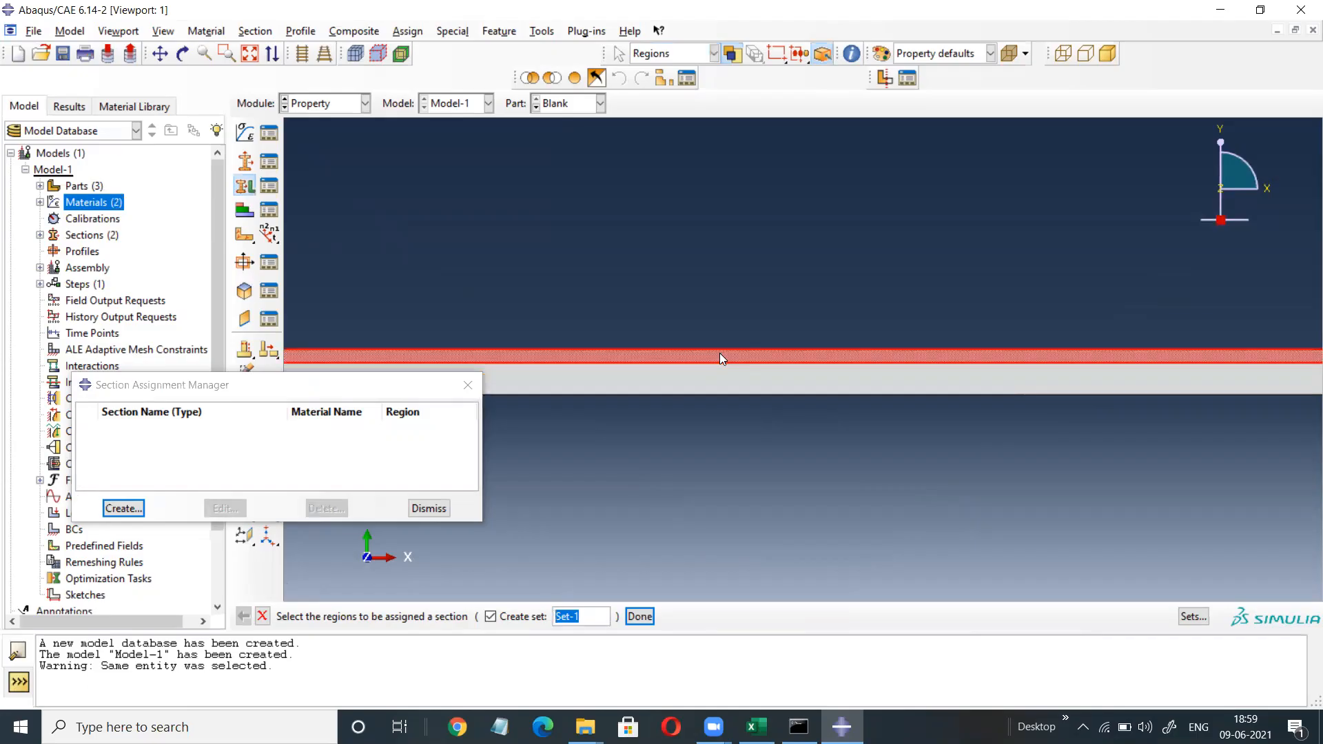
pyautogui.click(639, 615)
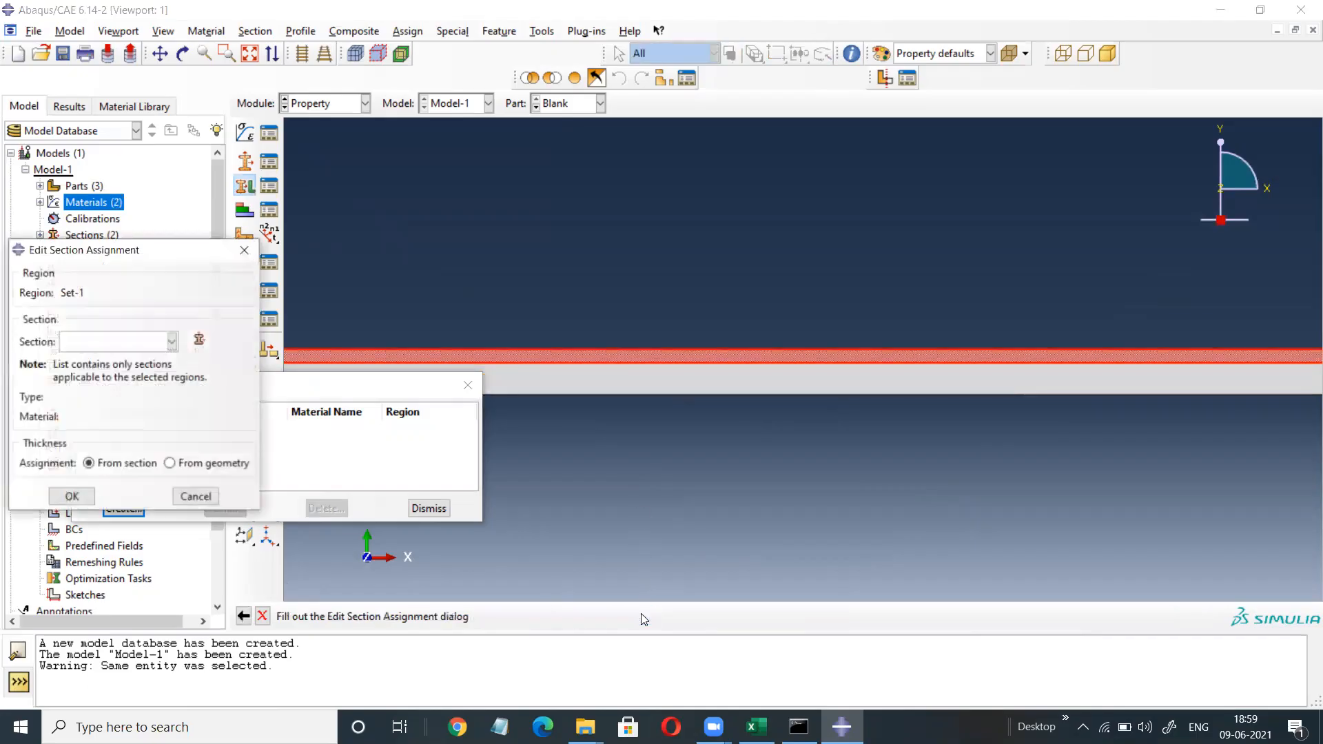
pyautogui.click(172, 342)
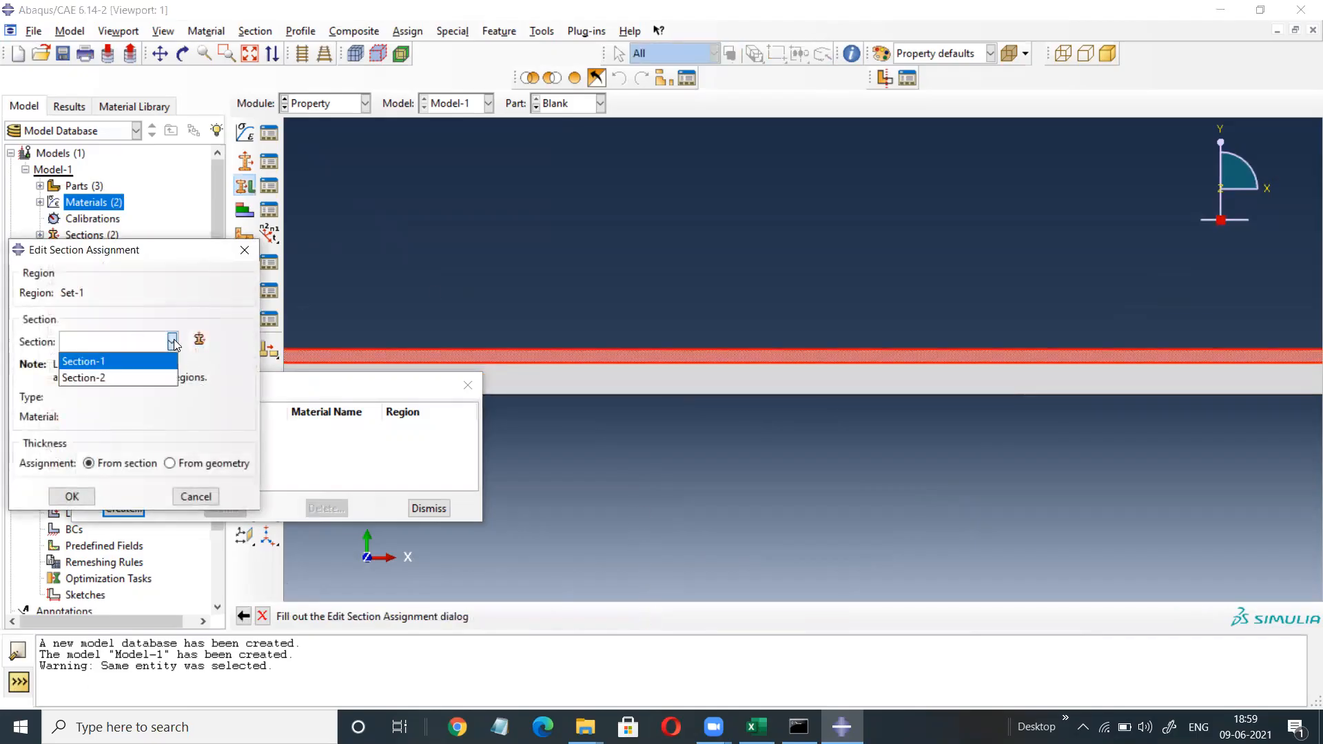
pyautogui.click(136, 359)
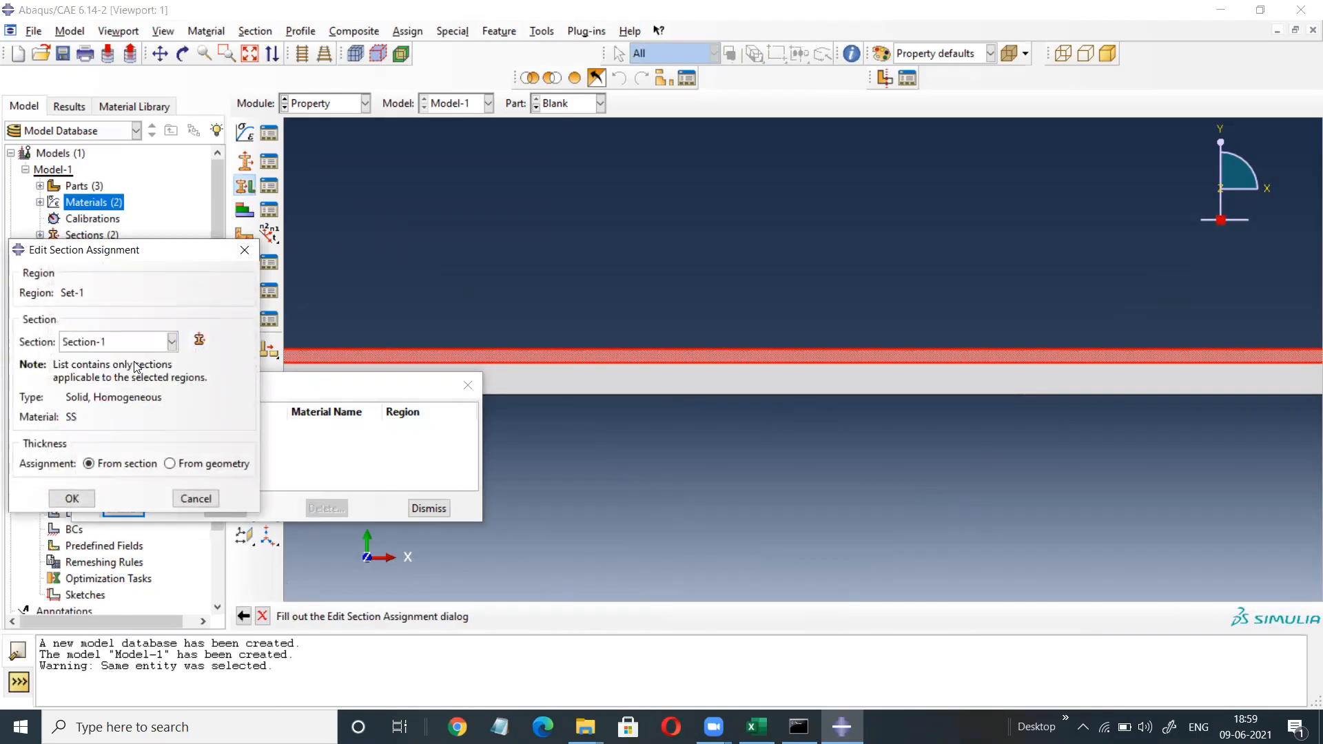
pyautogui.click(72, 499)
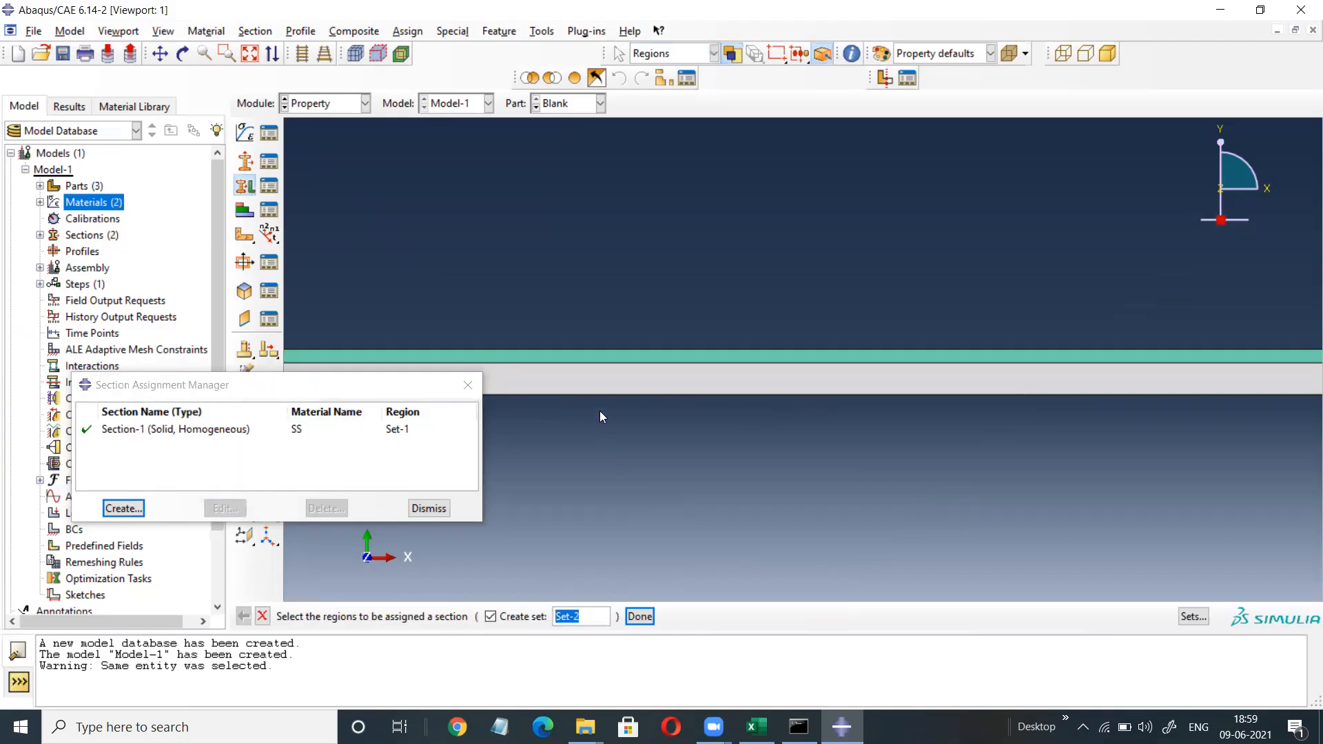
# Assign Section-2 (Al) to the lower layer and finish section assignment.
pyautogui.click(689, 381)
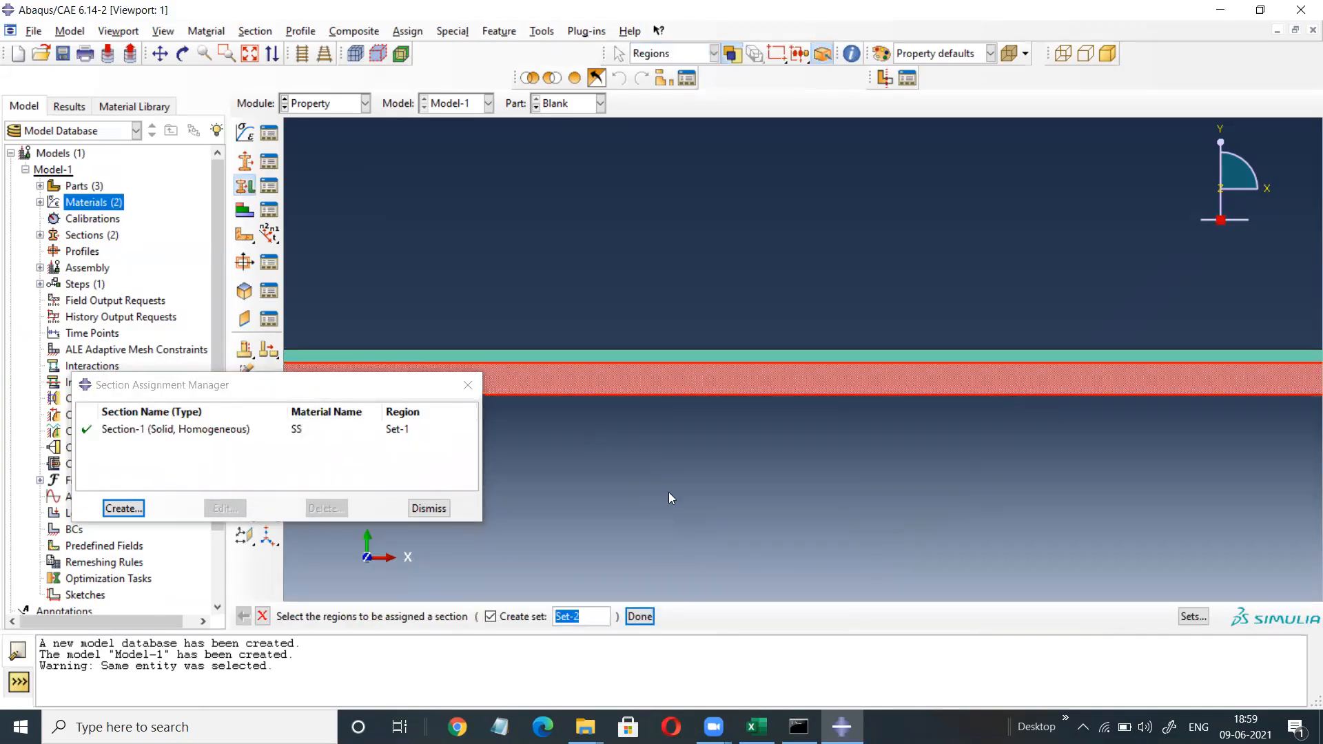
pyautogui.click(639, 616)
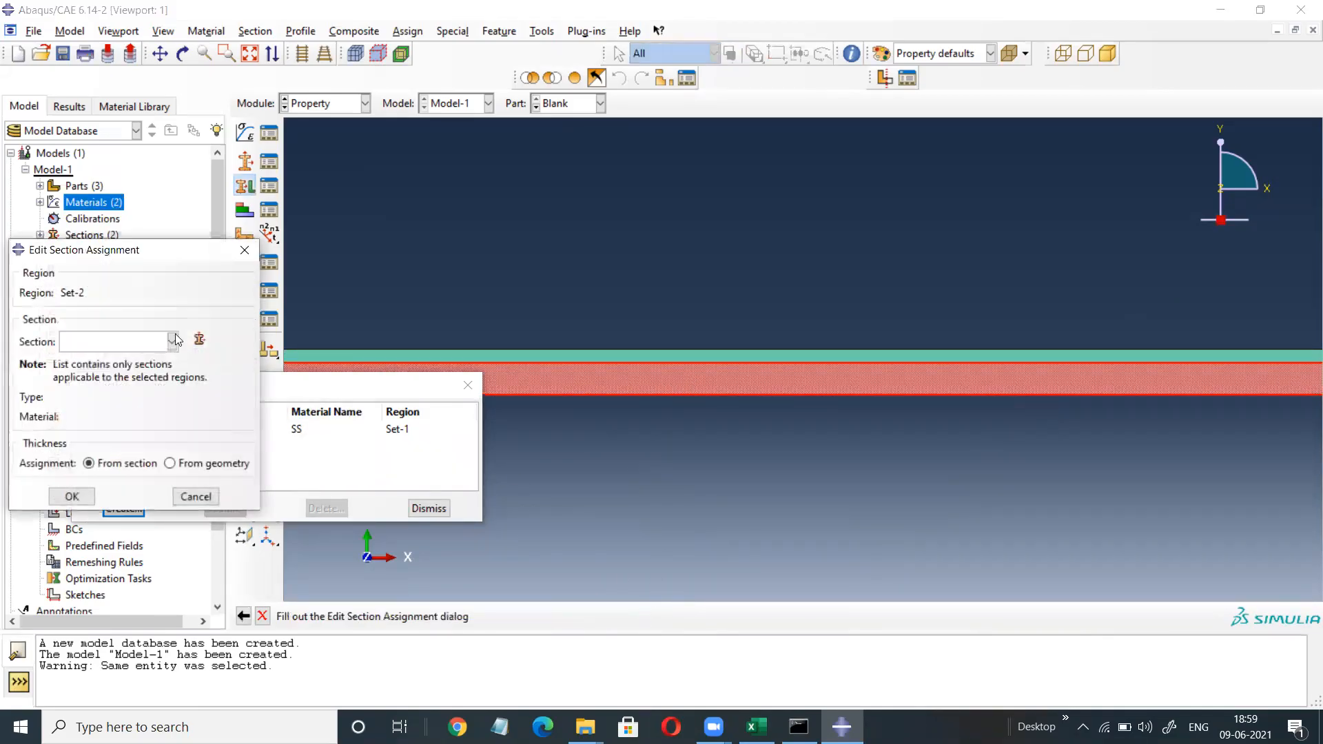
pyautogui.click(172, 341)
pyautogui.click(118, 375)
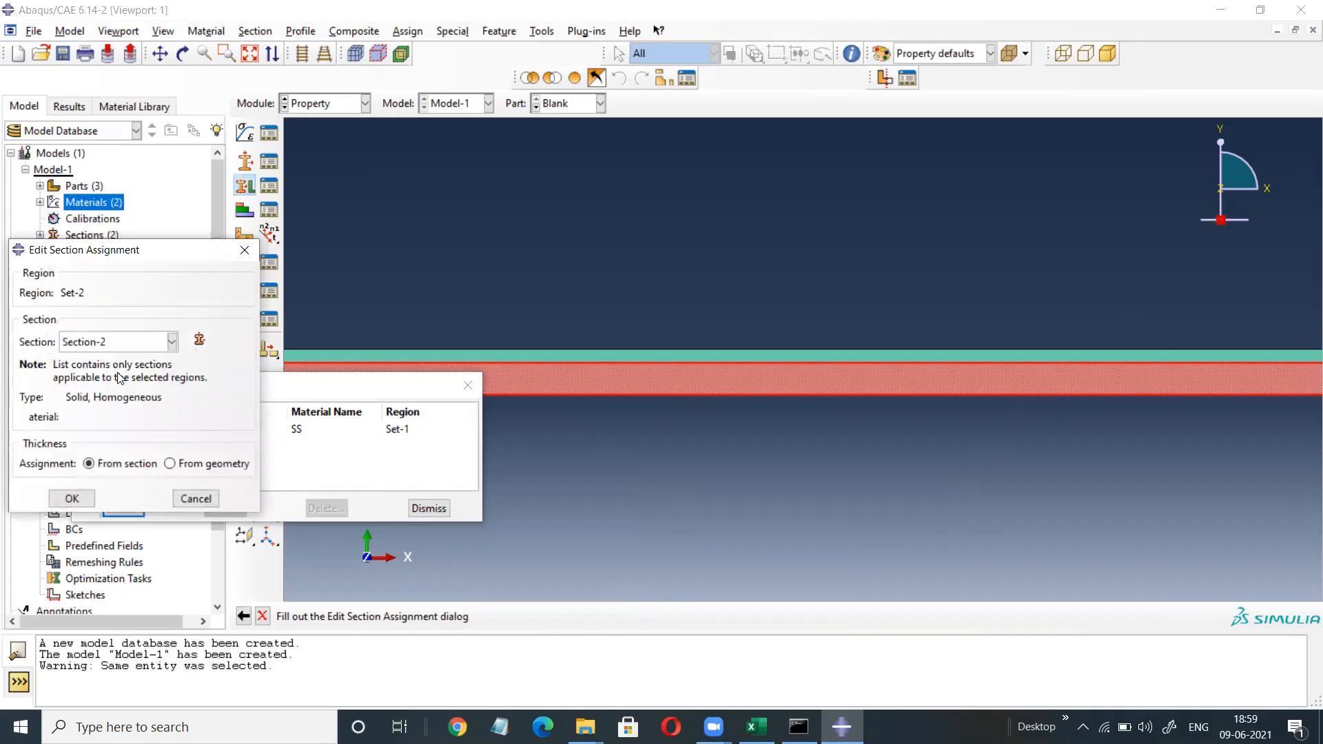
pyautogui.click(72, 497)
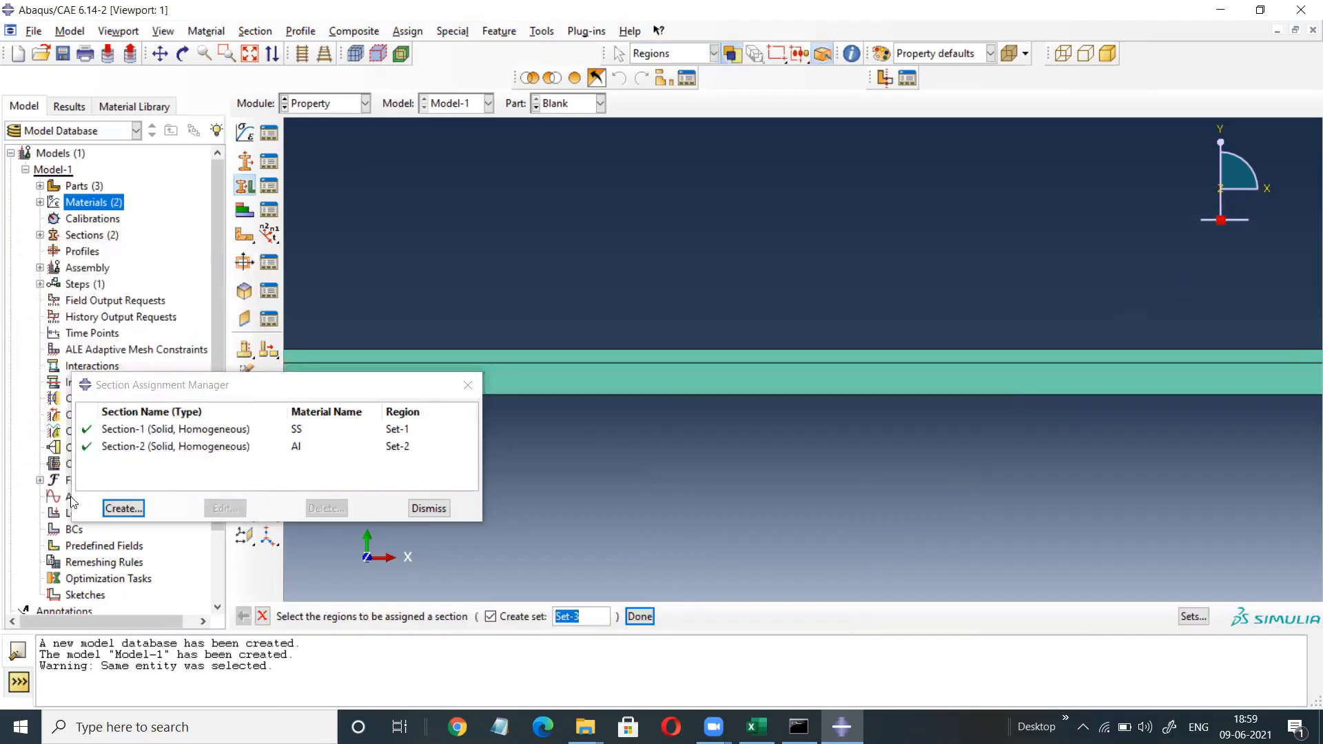
pyautogui.click(471, 386)
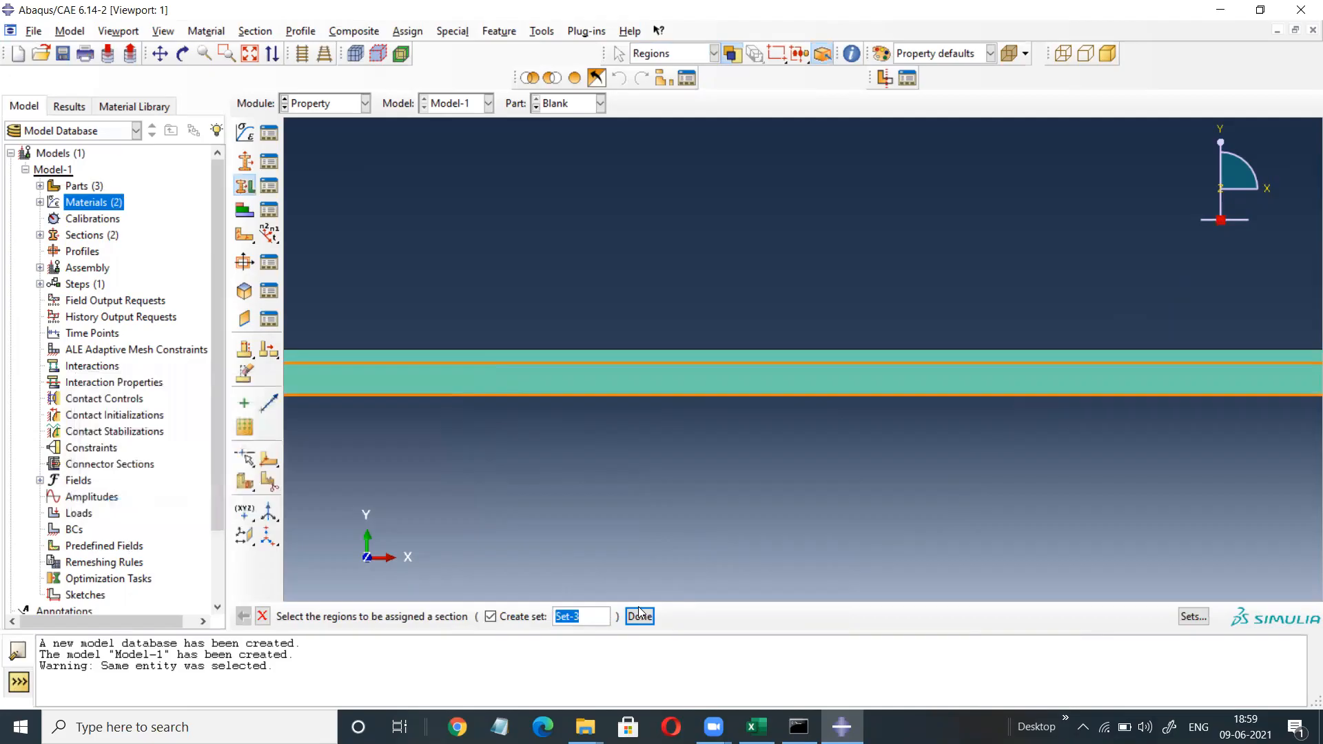
pyautogui.click(639, 616)
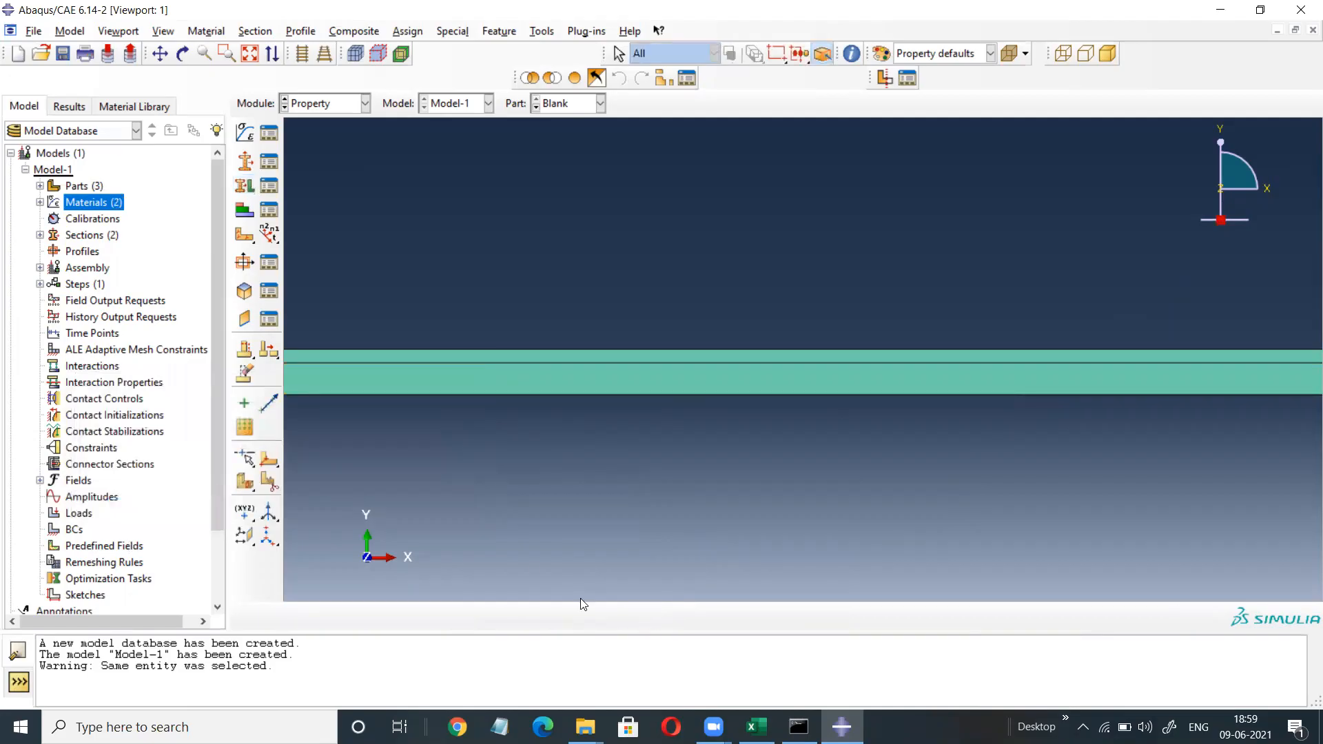
# Switch to the Mesh module with the whole Blank part in view.
pyautogui.click(366, 104)
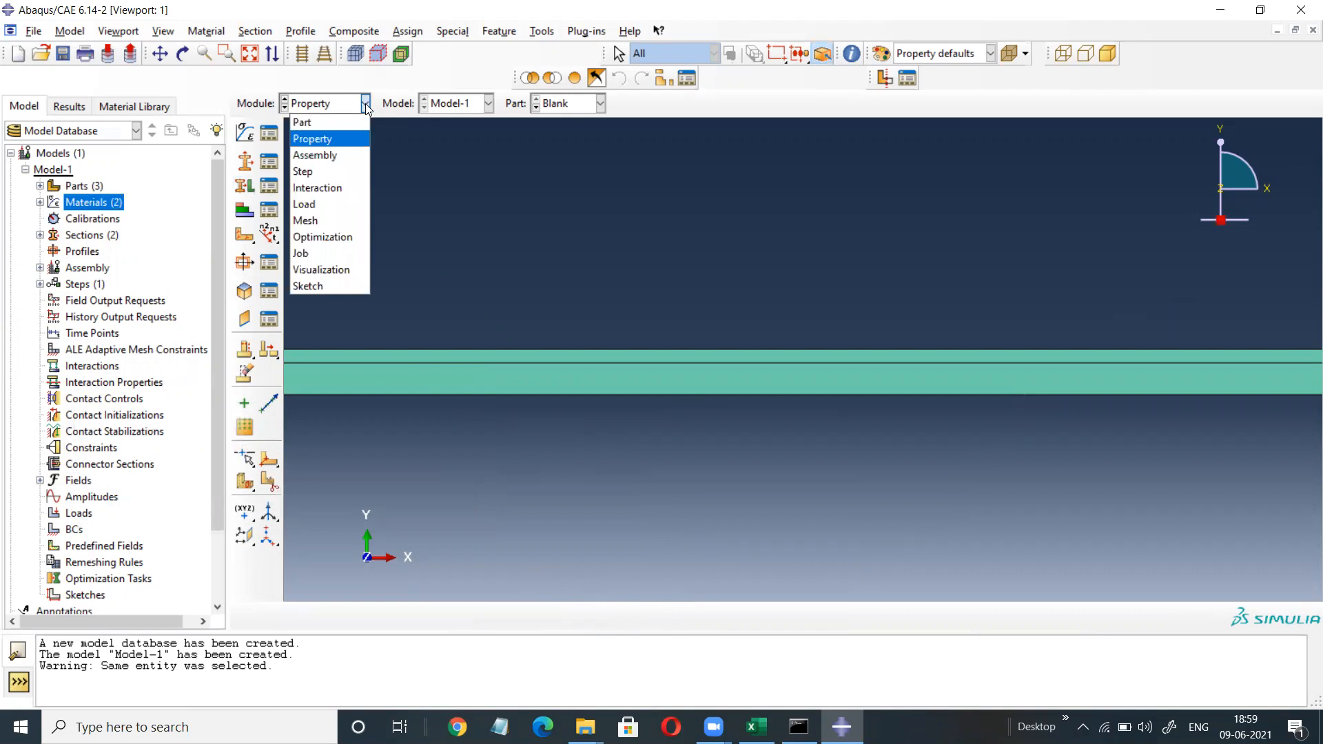
pyautogui.click(306, 220)
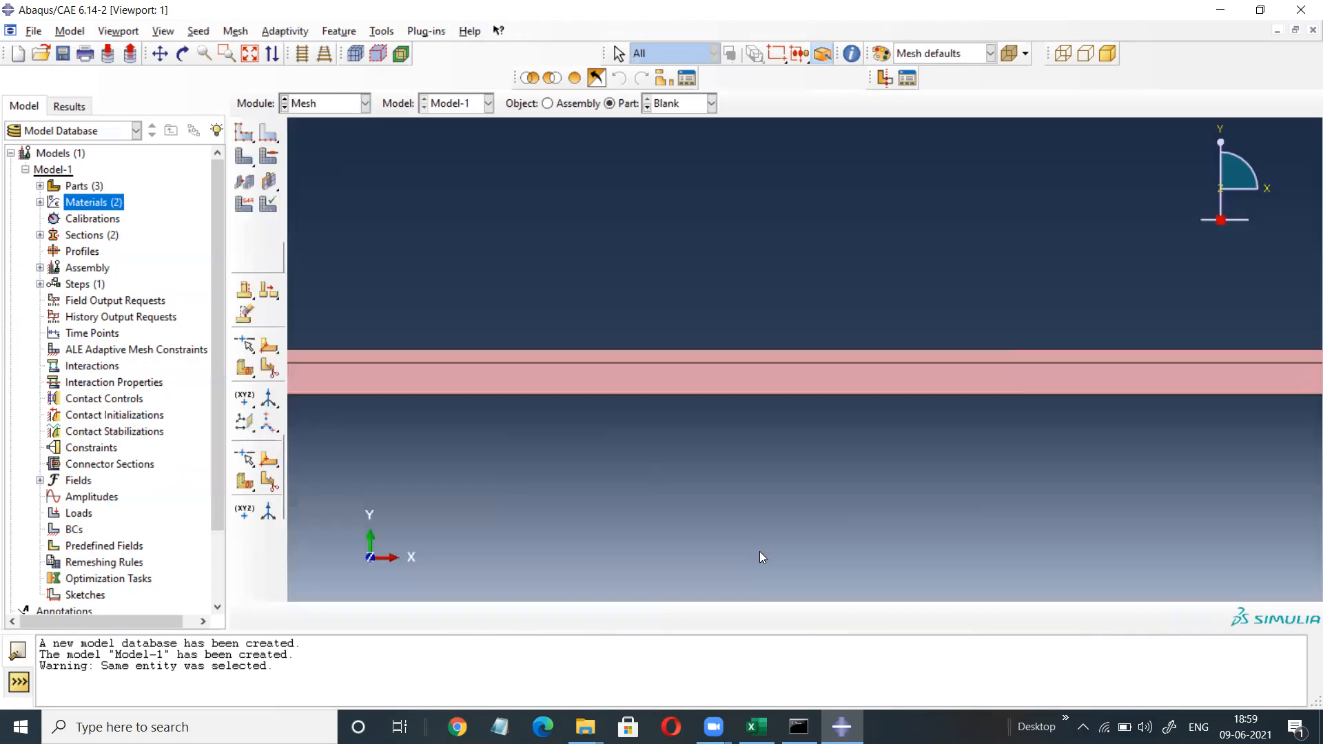
pyautogui.click(249, 53)
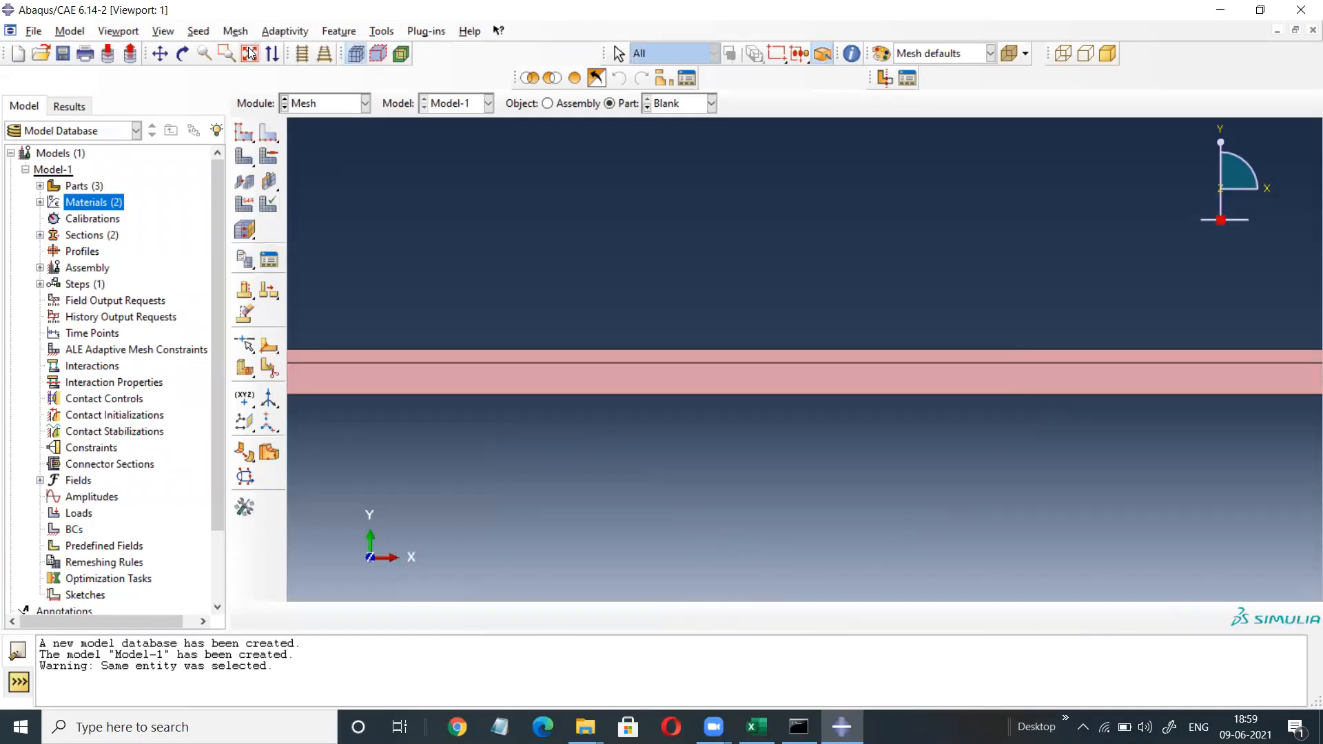
# Seed the Blank's short right-end edge with 4 elements by number.
pyautogui.click(268, 136)
pyautogui.scroll(8, 304, 358)
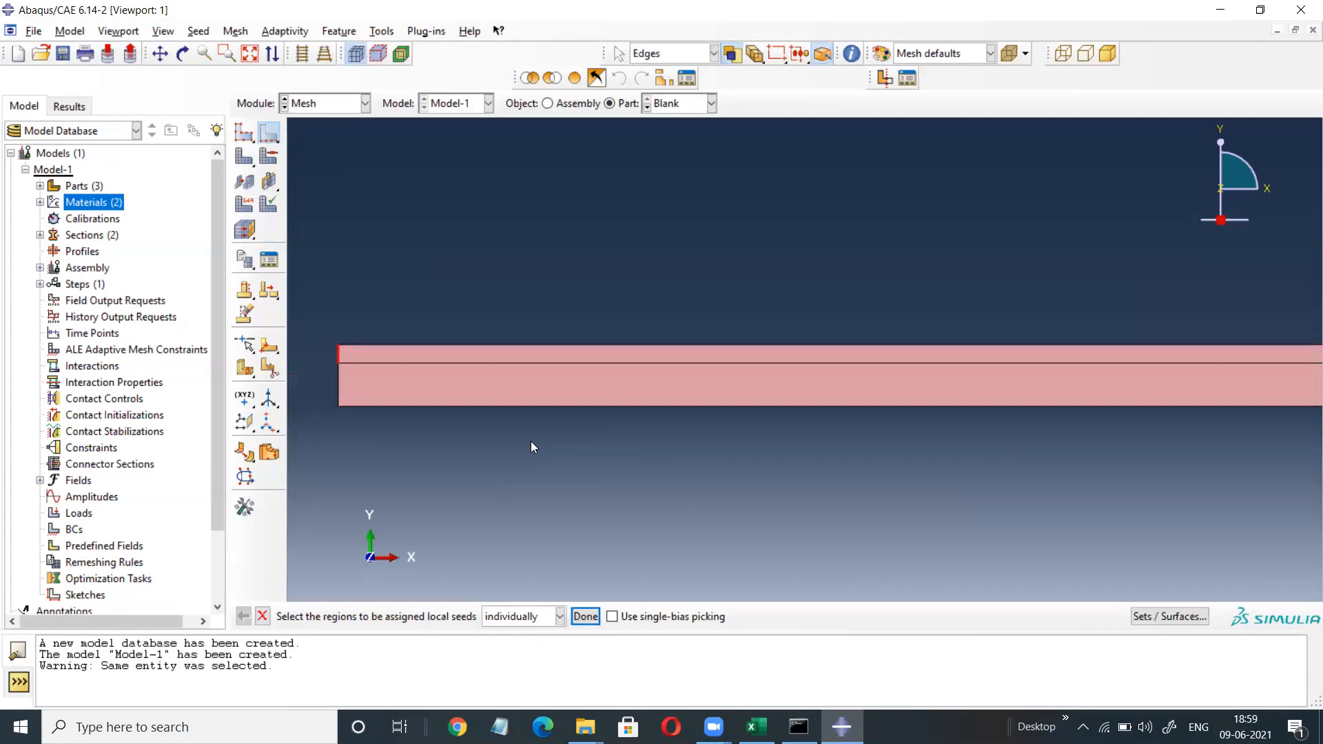
pyautogui.click(250, 53)
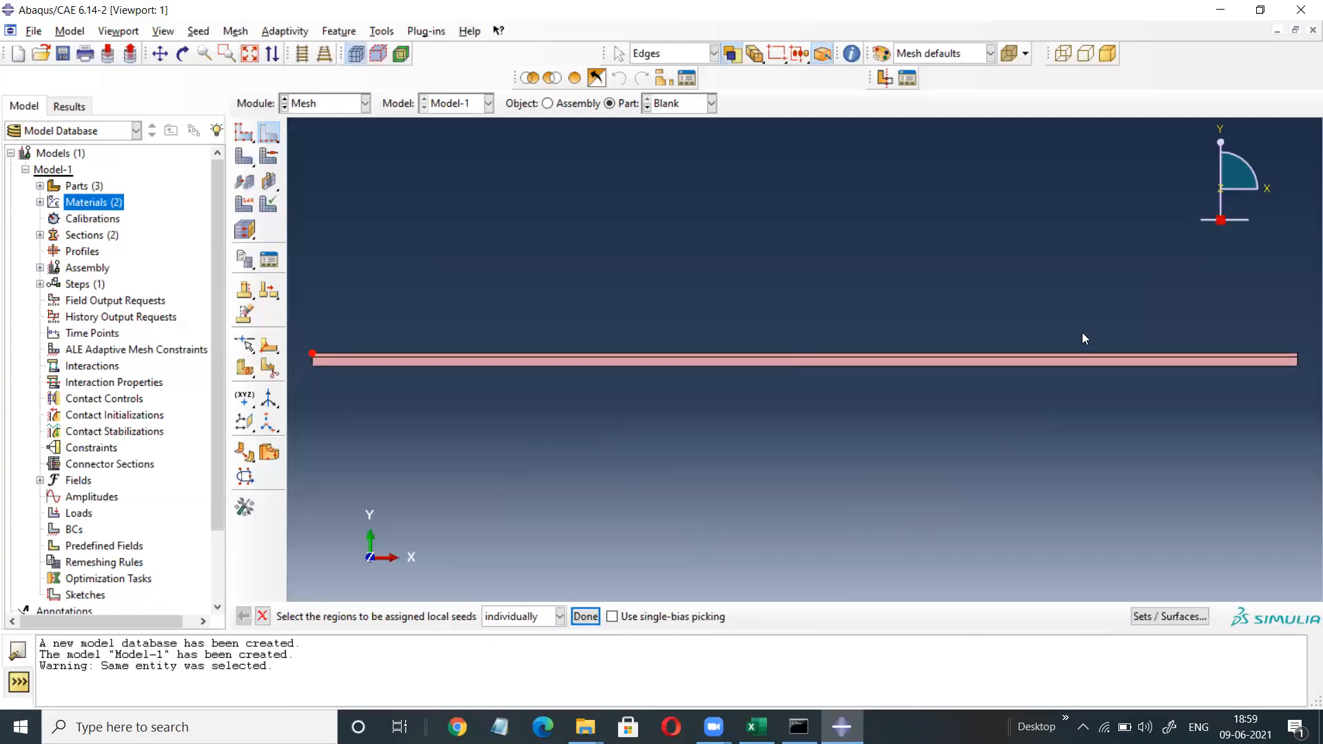
pyautogui.scroll(6, 1303, 355)
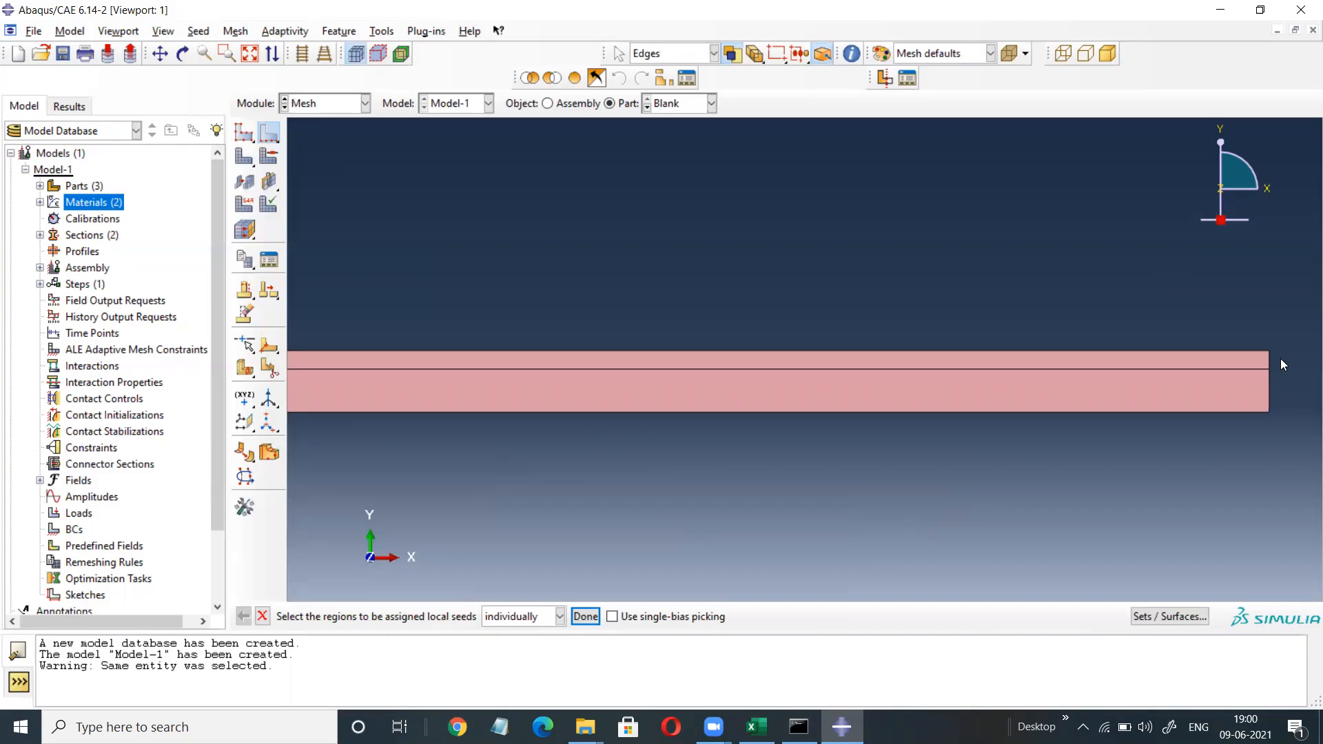
pyautogui.click(1269, 359)
pyautogui.click(584, 617)
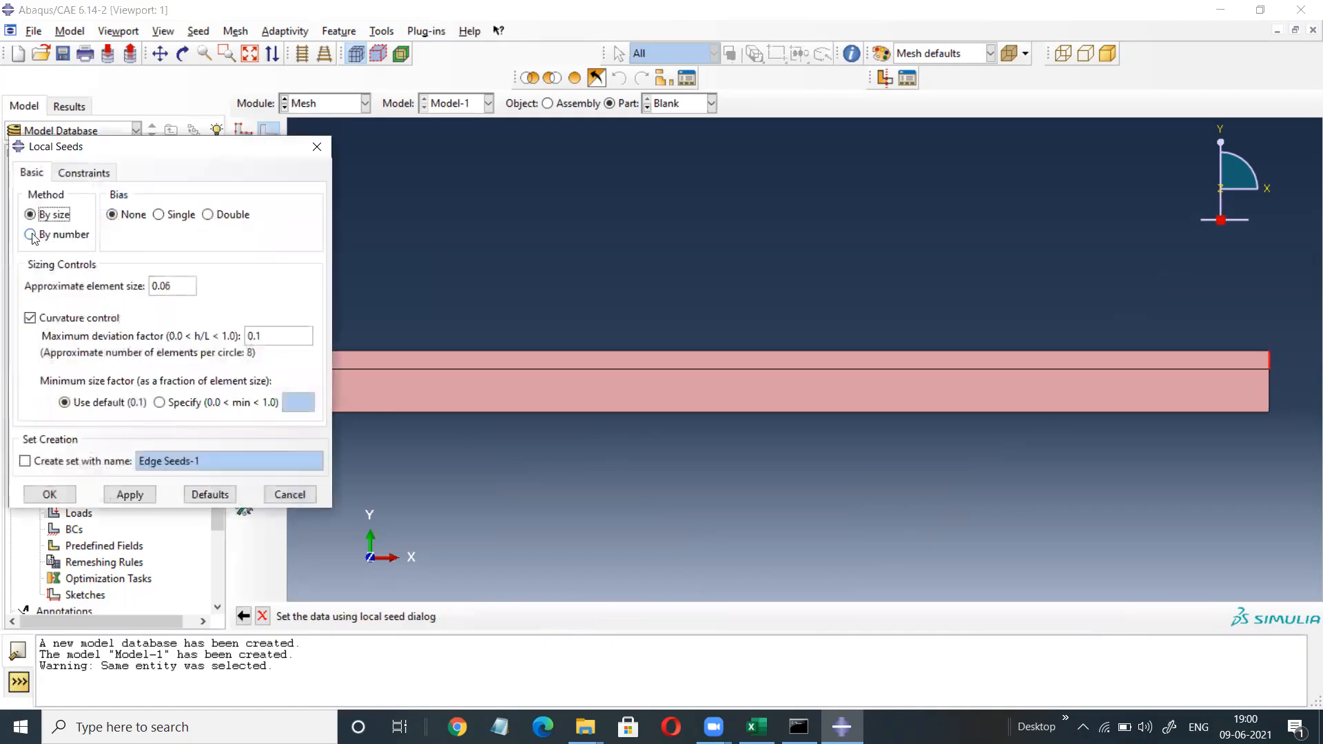
pyautogui.click(30, 235)
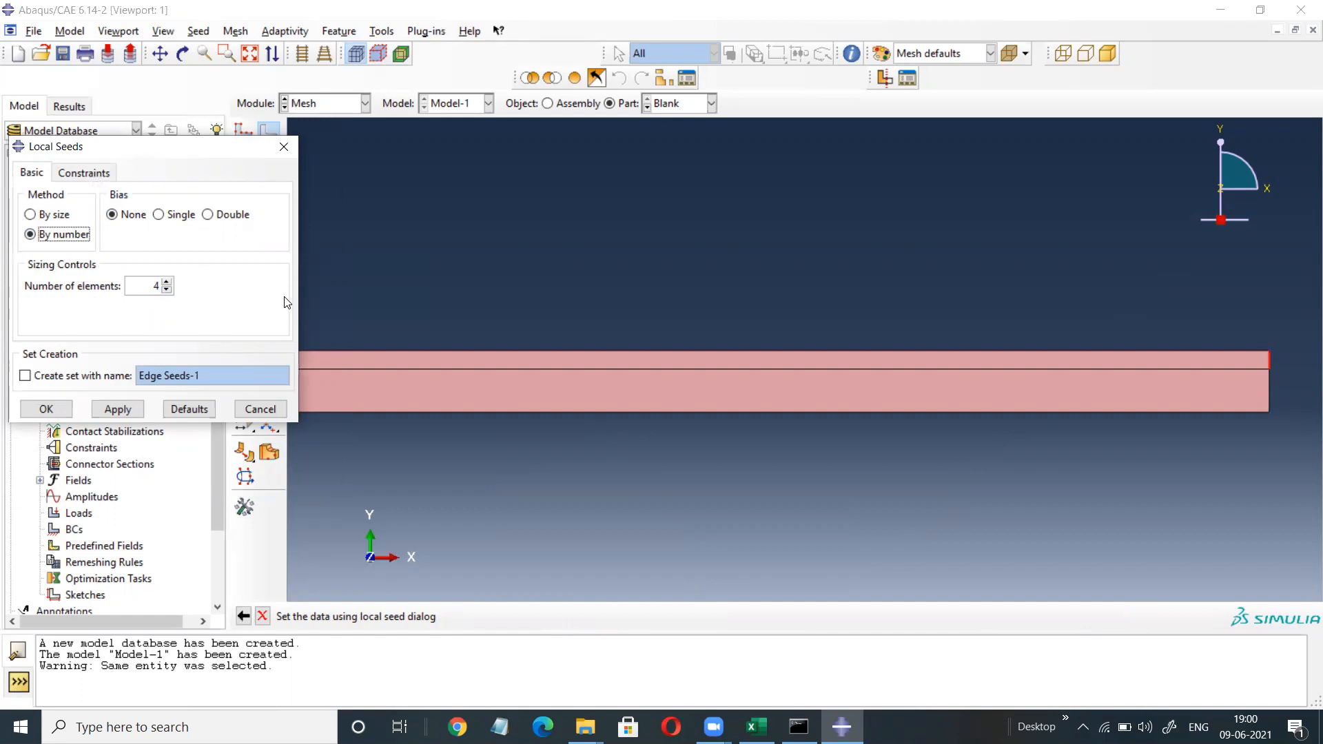
pyautogui.click(46, 409)
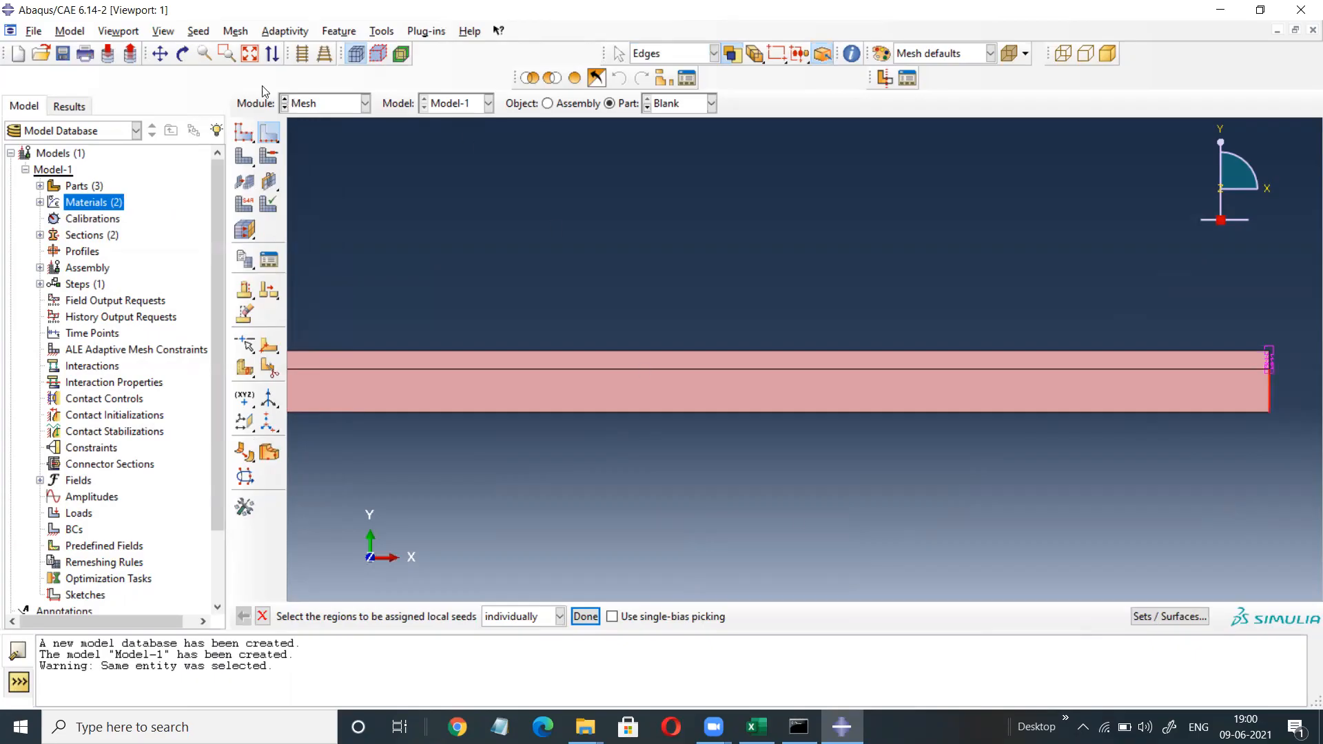
# Seed the Blank's left-end edge with 8 elements.
pyautogui.click(249, 53)
pyautogui.scroll(5, 328, 407)
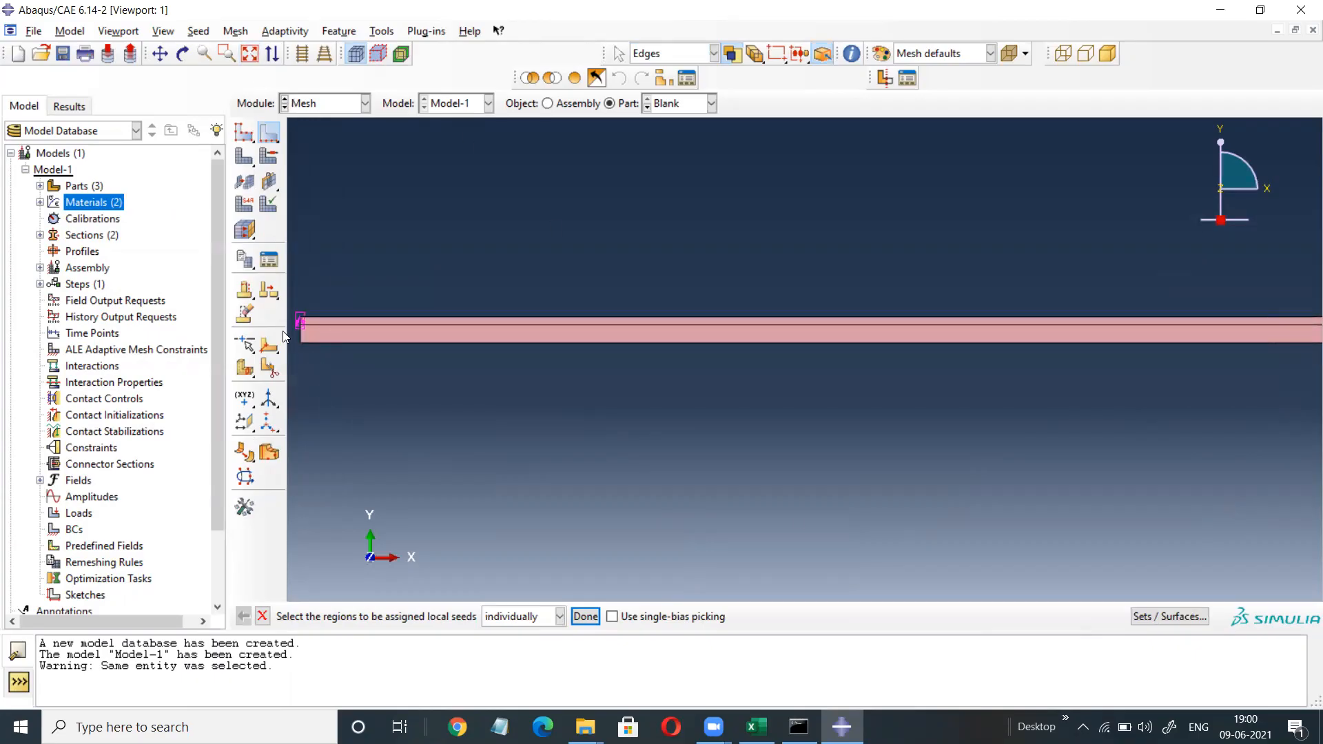
pyautogui.scroll(3, 293, 332)
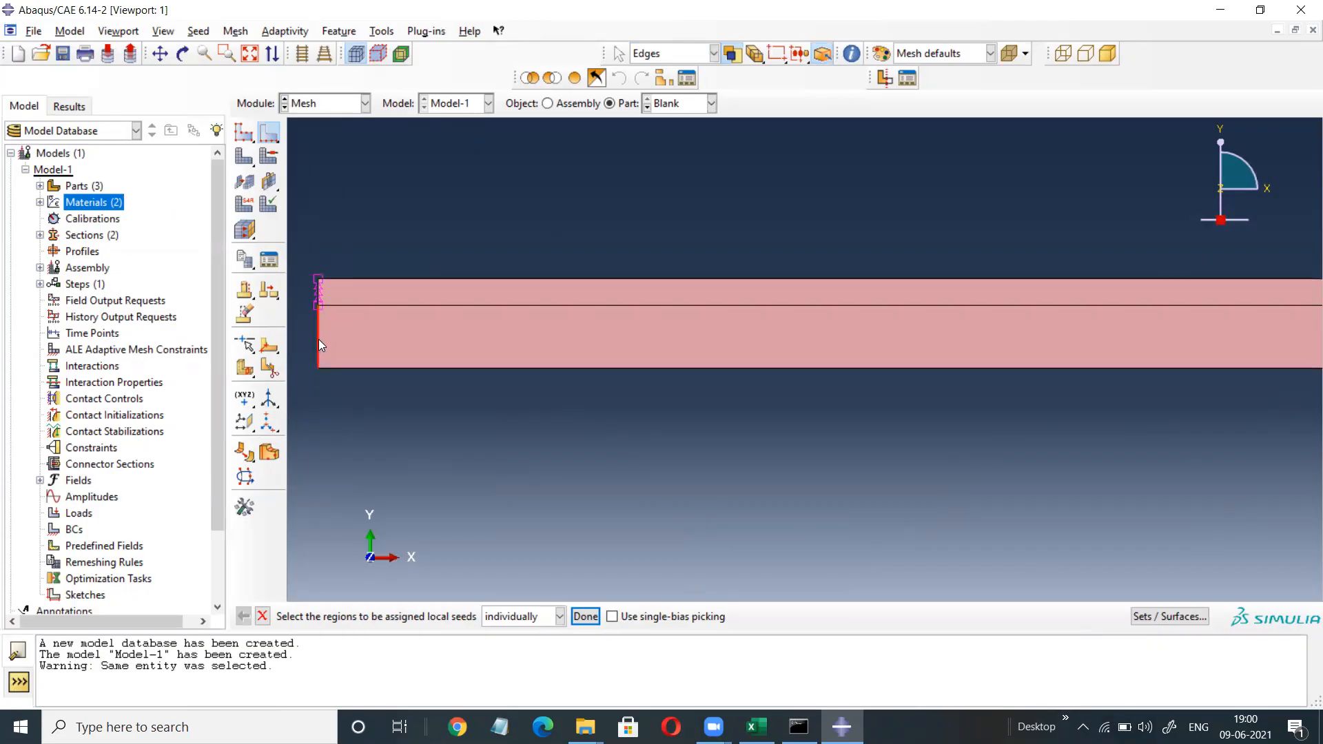
pyautogui.click(585, 616)
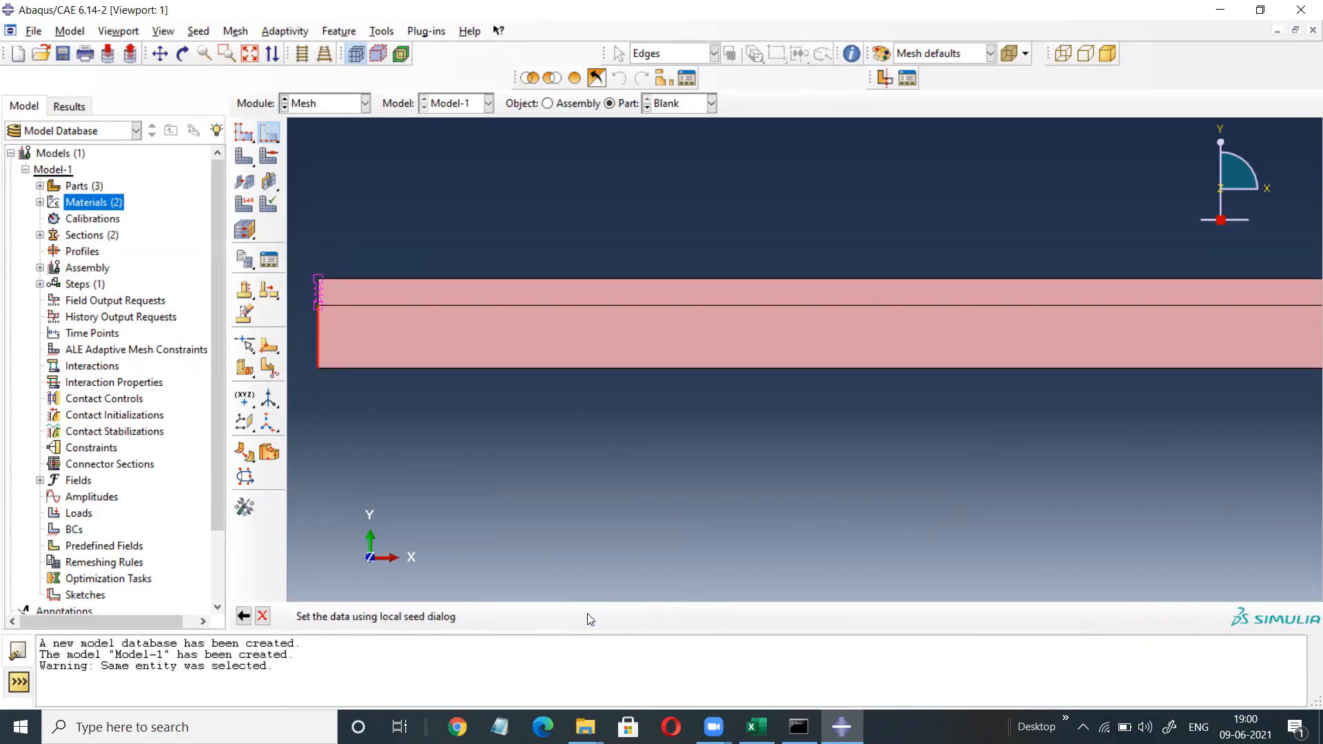
pyautogui.click(167, 282)
pyautogui.click(167, 281)
pyautogui.click(167, 282)
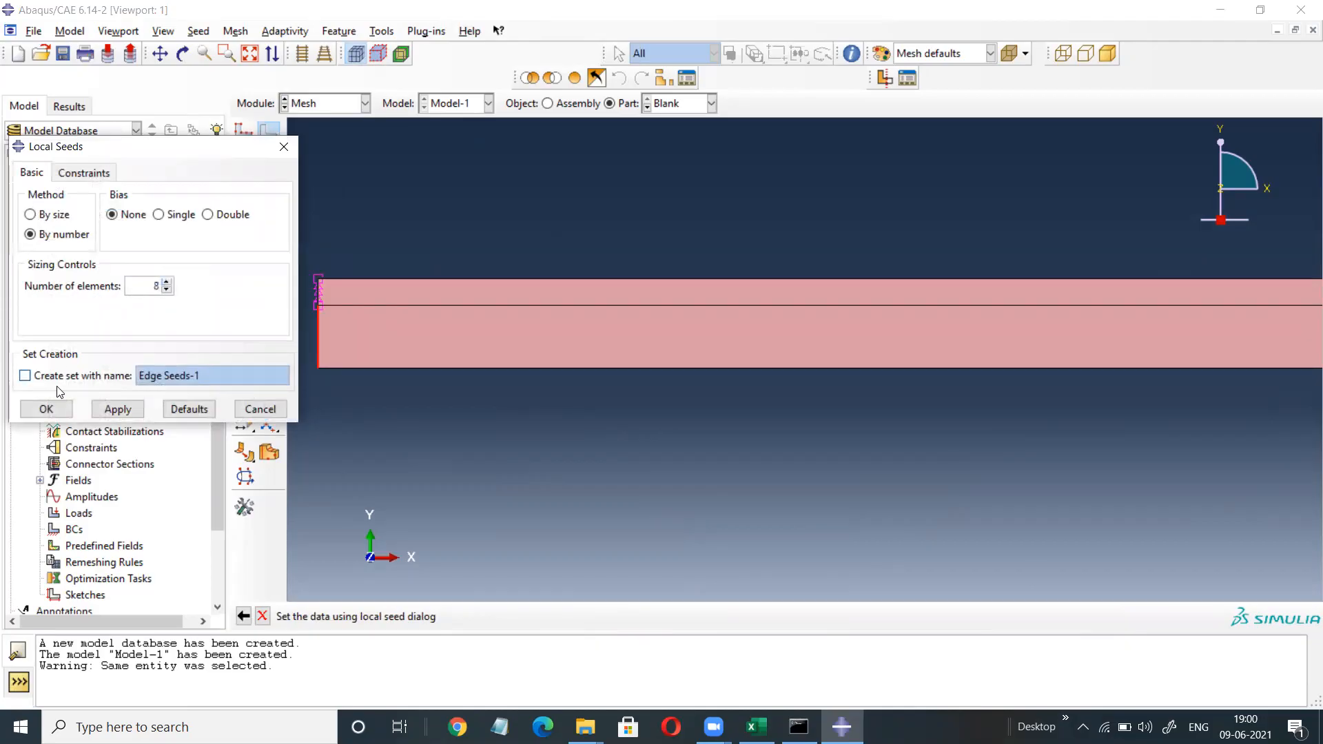
pyautogui.click(54, 410)
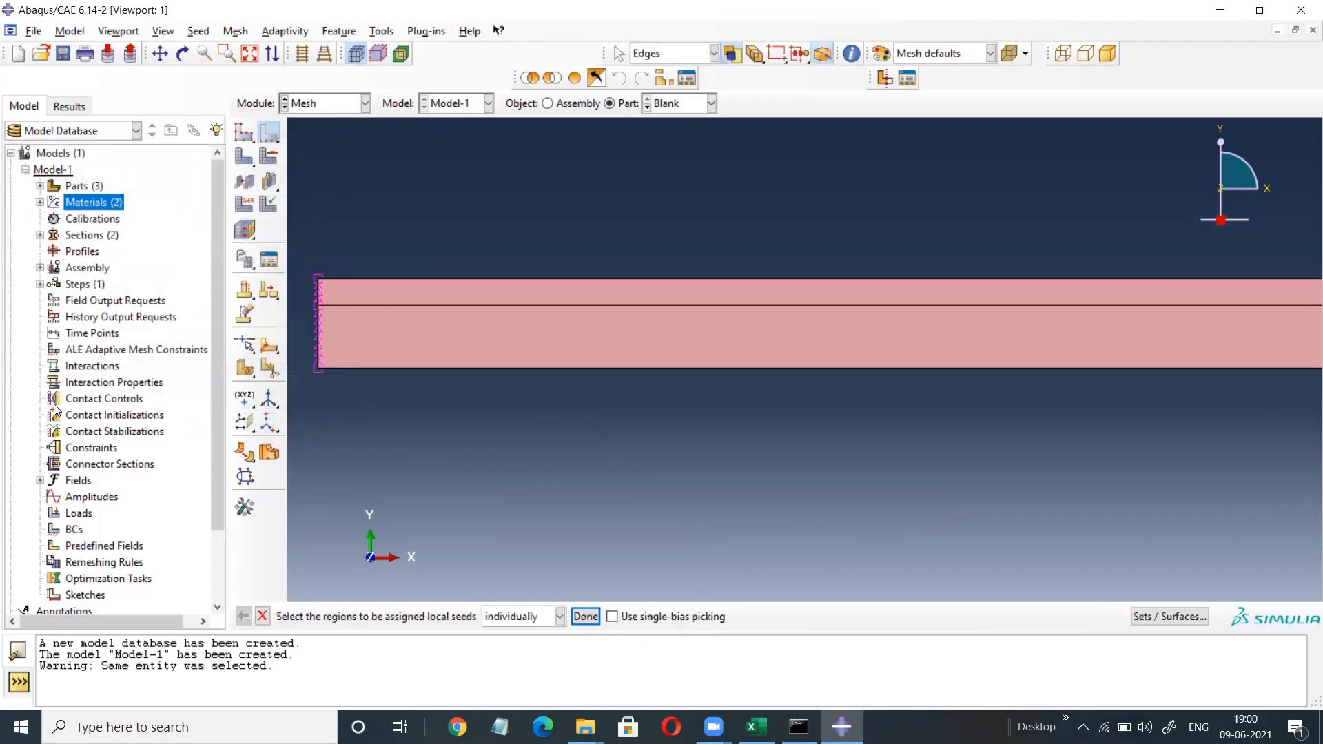
# Seed the Blank's top and bottom edges with 75 elements each.
pyautogui.click(711, 287)
pyautogui.keyDown('shift'); pyautogui.click(723, 369); pyautogui.keyUp('shift')
pyautogui.click(585, 616)
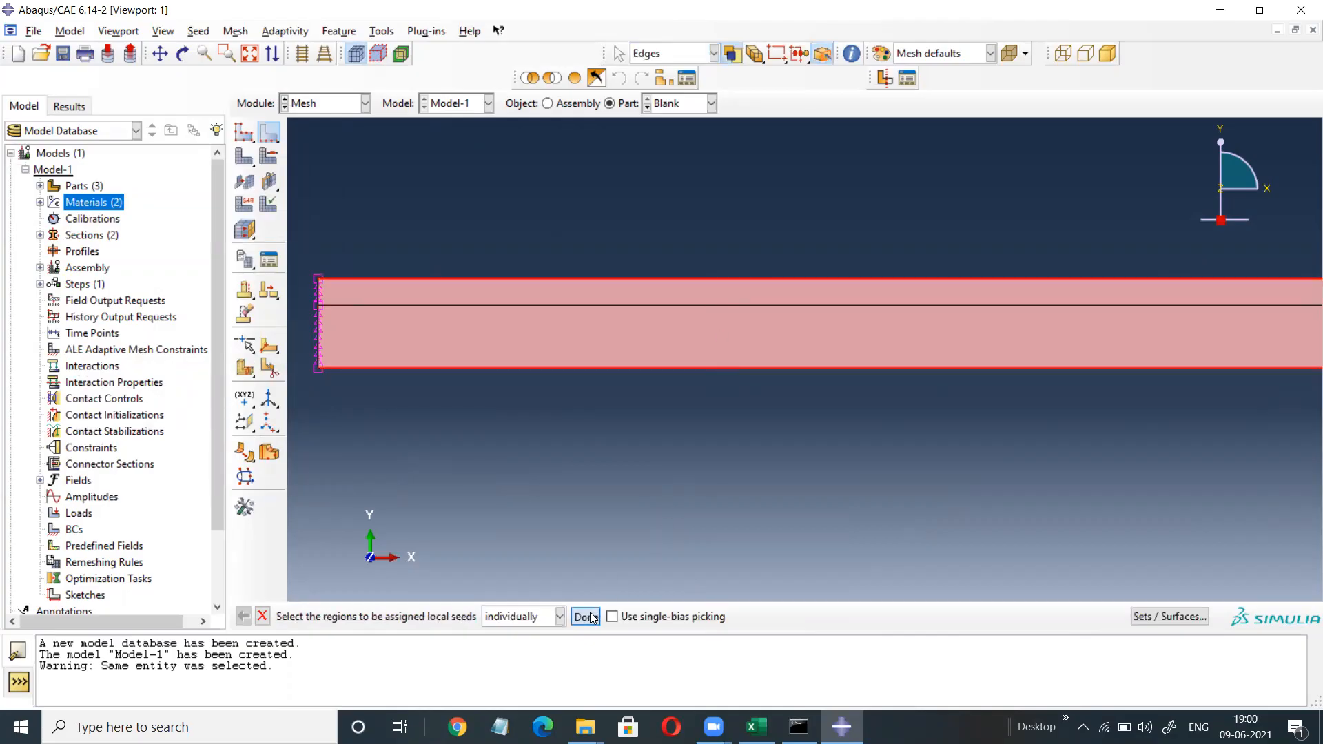
pyautogui.click(153, 285)
pyautogui.doubleClick(155, 285)
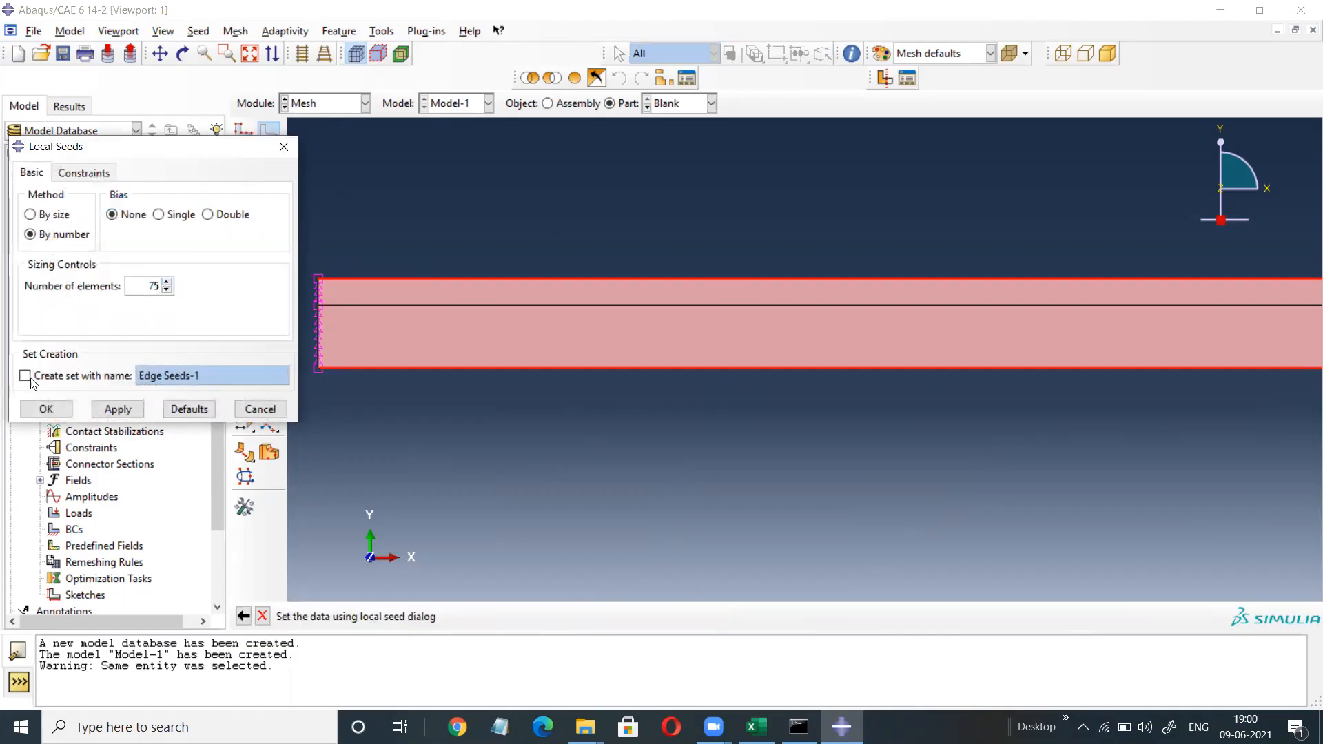
pyautogui.click(46, 409)
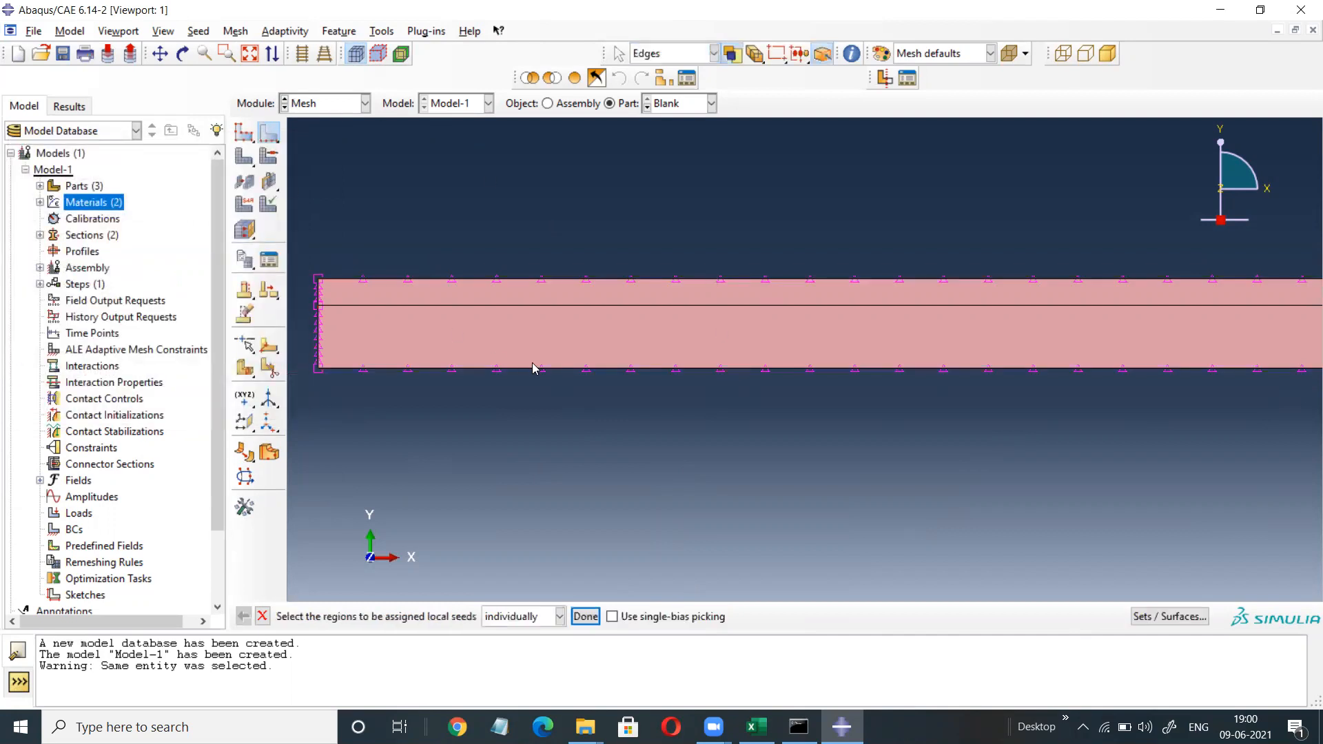
# Seed the Blank's middle dividing line with 150 elements.
pyautogui.click(575, 308)
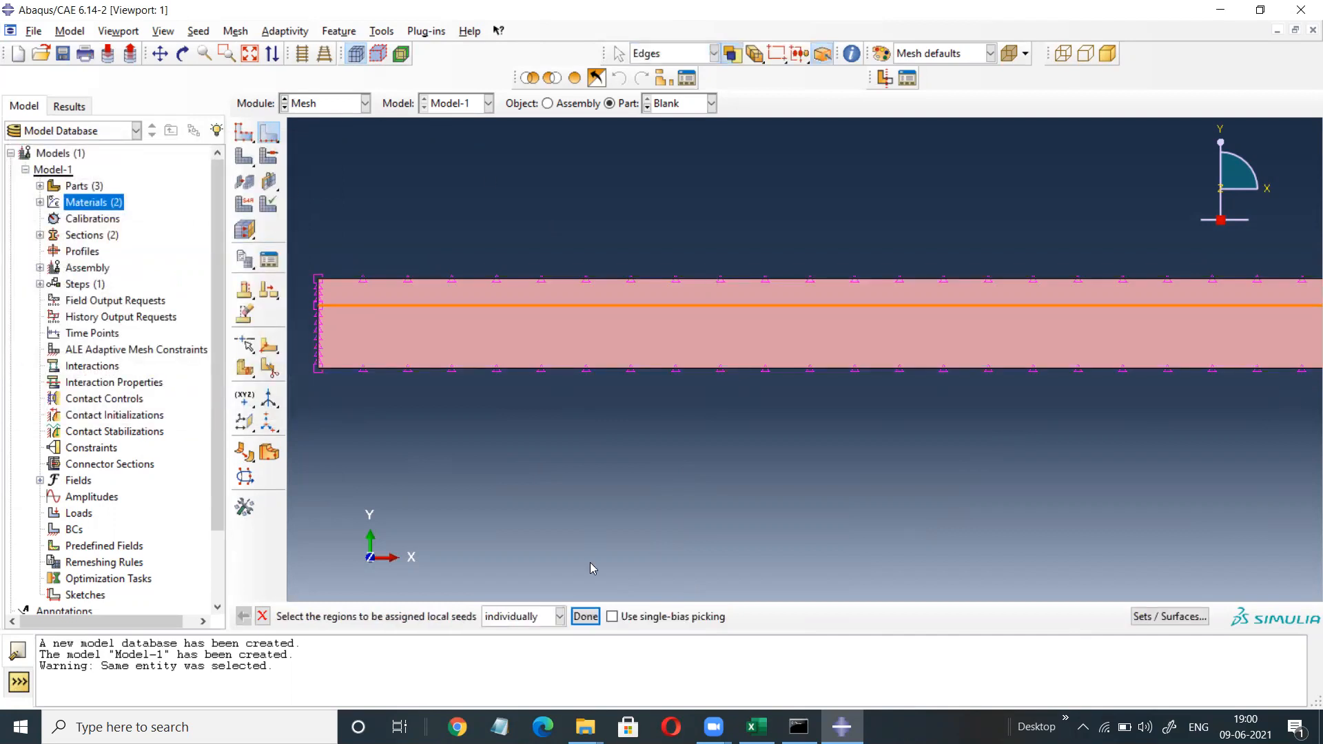
pyautogui.click(585, 615)
pyautogui.doubleClick(150, 285)
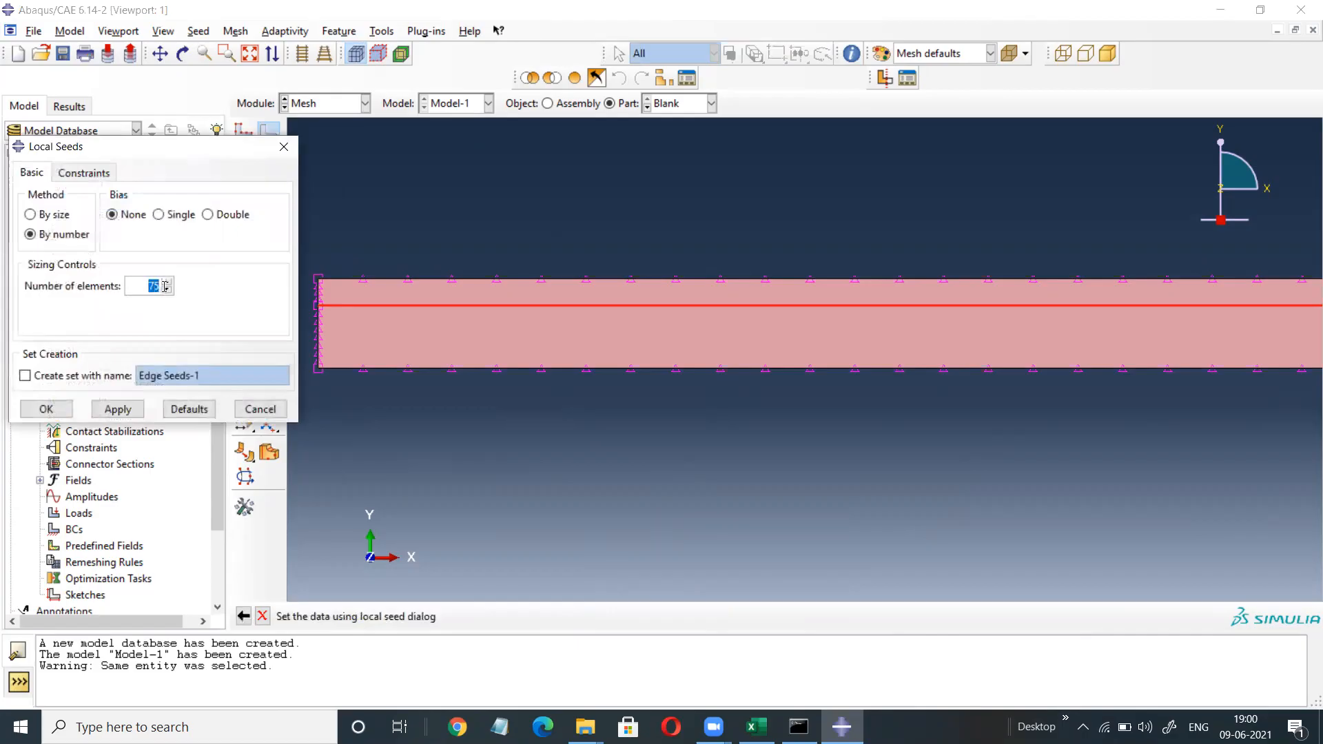
pyautogui.write('150')
pyautogui.click(46, 409)
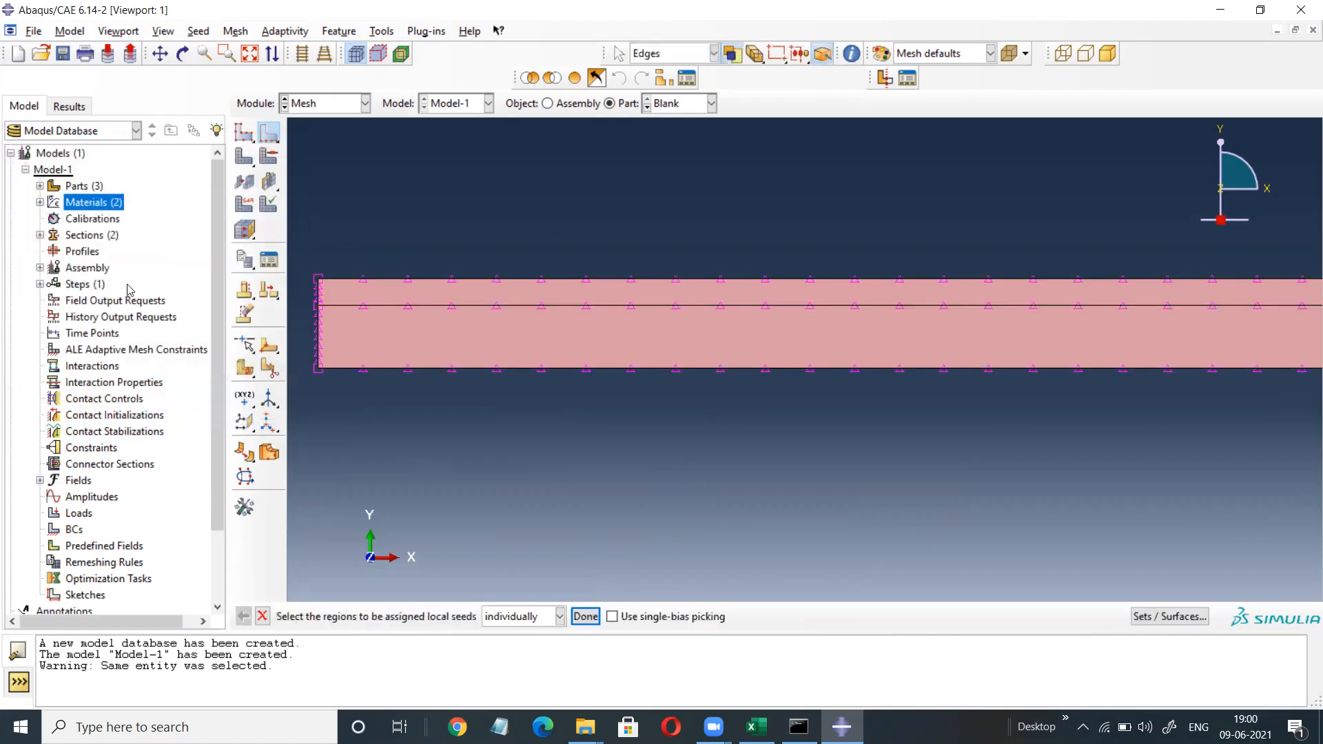
# Reseed the top and bottom edges with 75 elements and finish edge seeding.
pyautogui.click(250, 55)
pyautogui.scroll(3, 1009, 375)
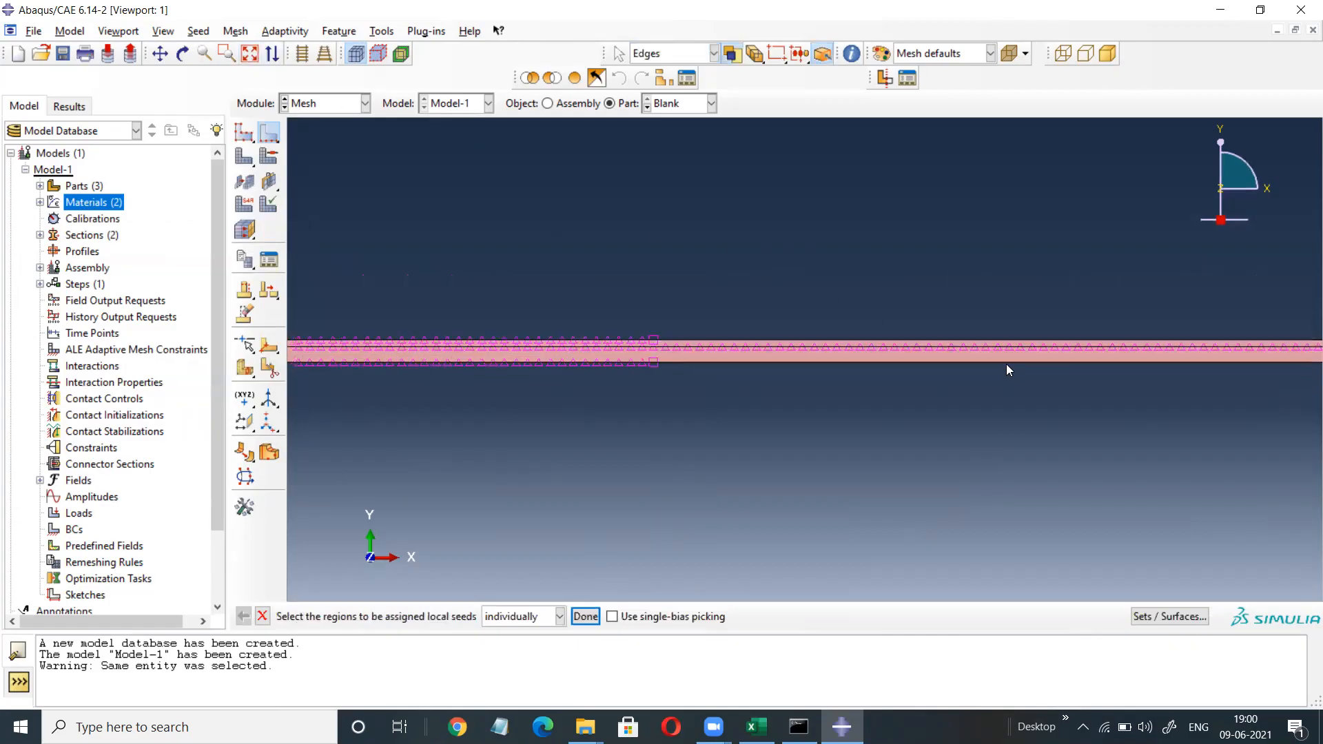
pyautogui.click(1000, 337)
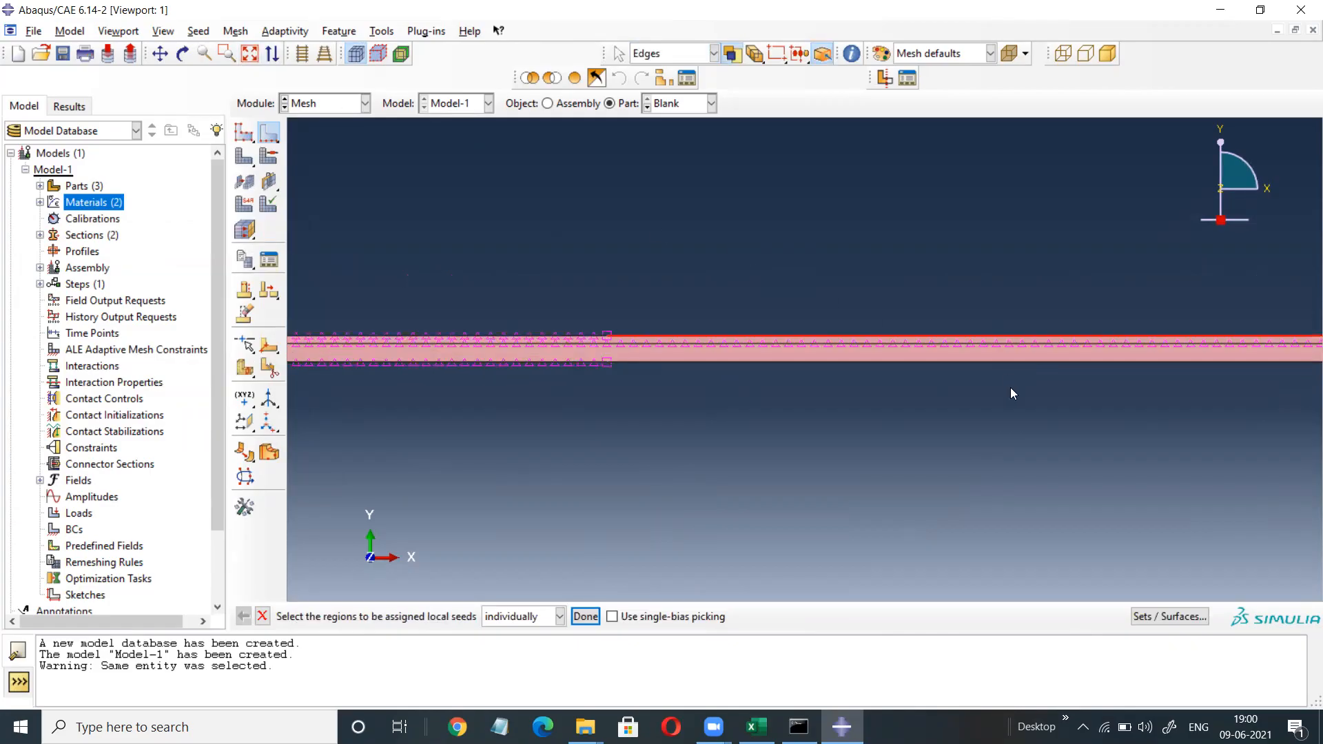
pyautogui.keyDown('shift'); pyautogui.click(994, 362); pyautogui.keyUp('shift')
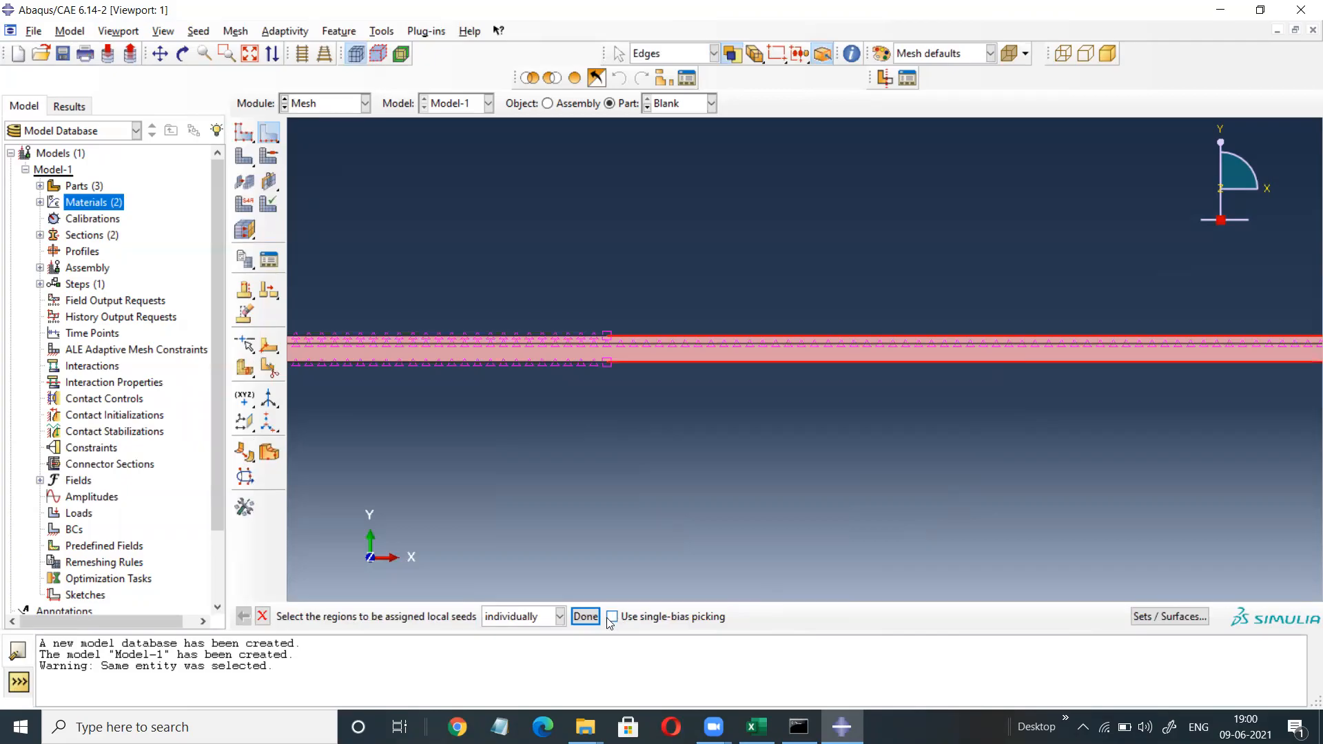
pyautogui.click(585, 616)
pyautogui.moveTo(135, 290); pyautogui.dragTo(162, 292)
pyautogui.write('75')
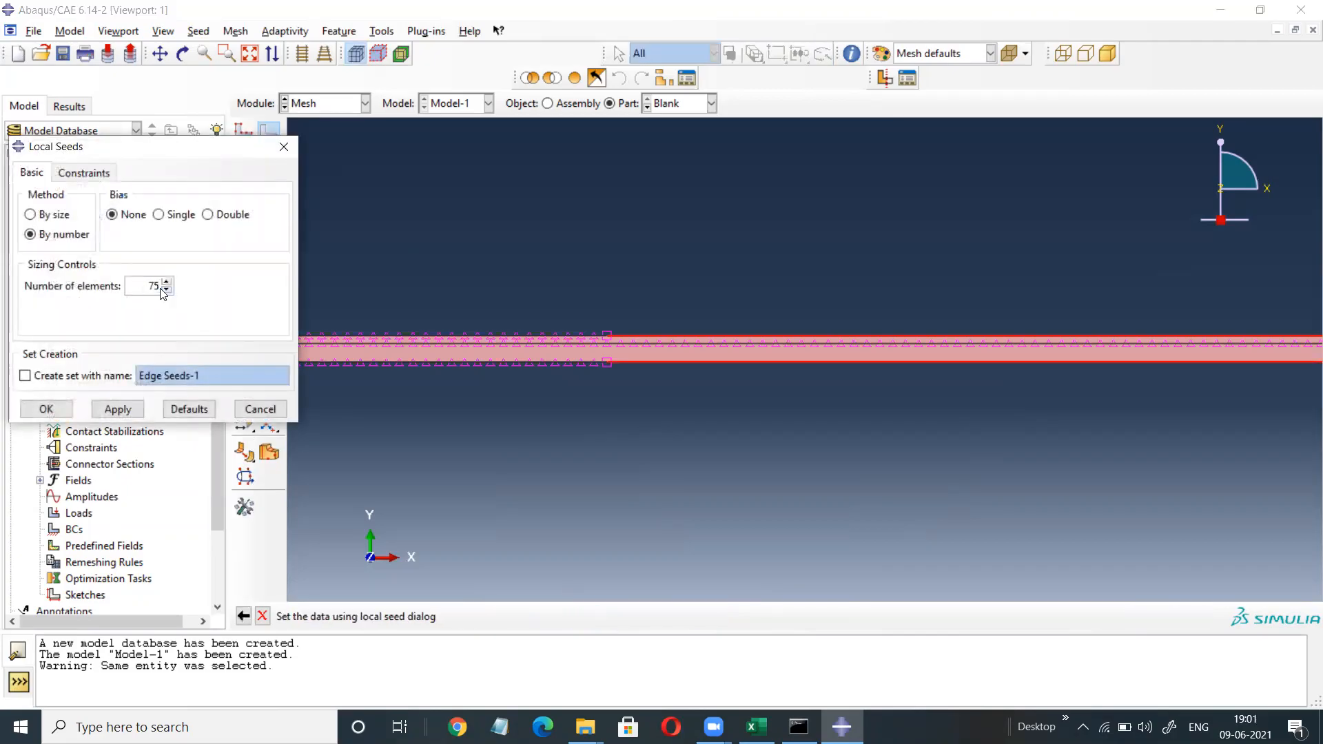
pyautogui.click(46, 409)
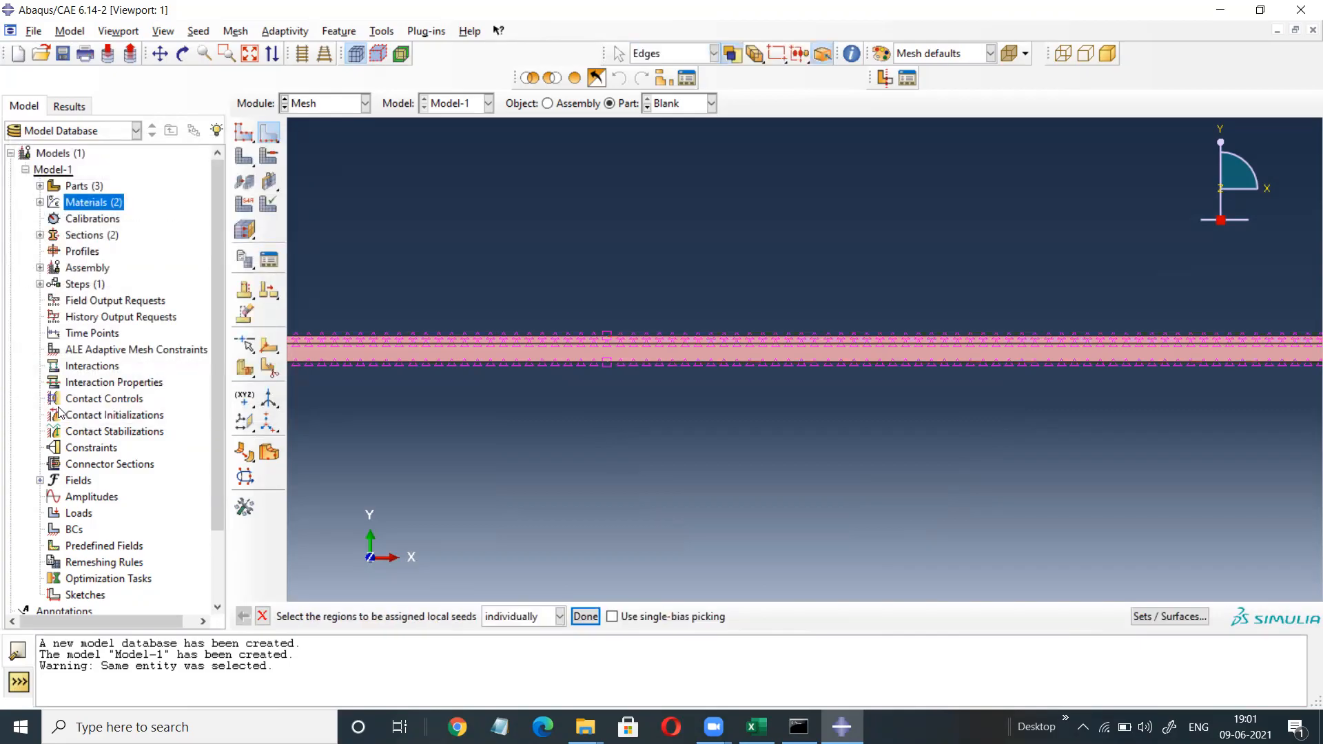
pyautogui.click(586, 616)
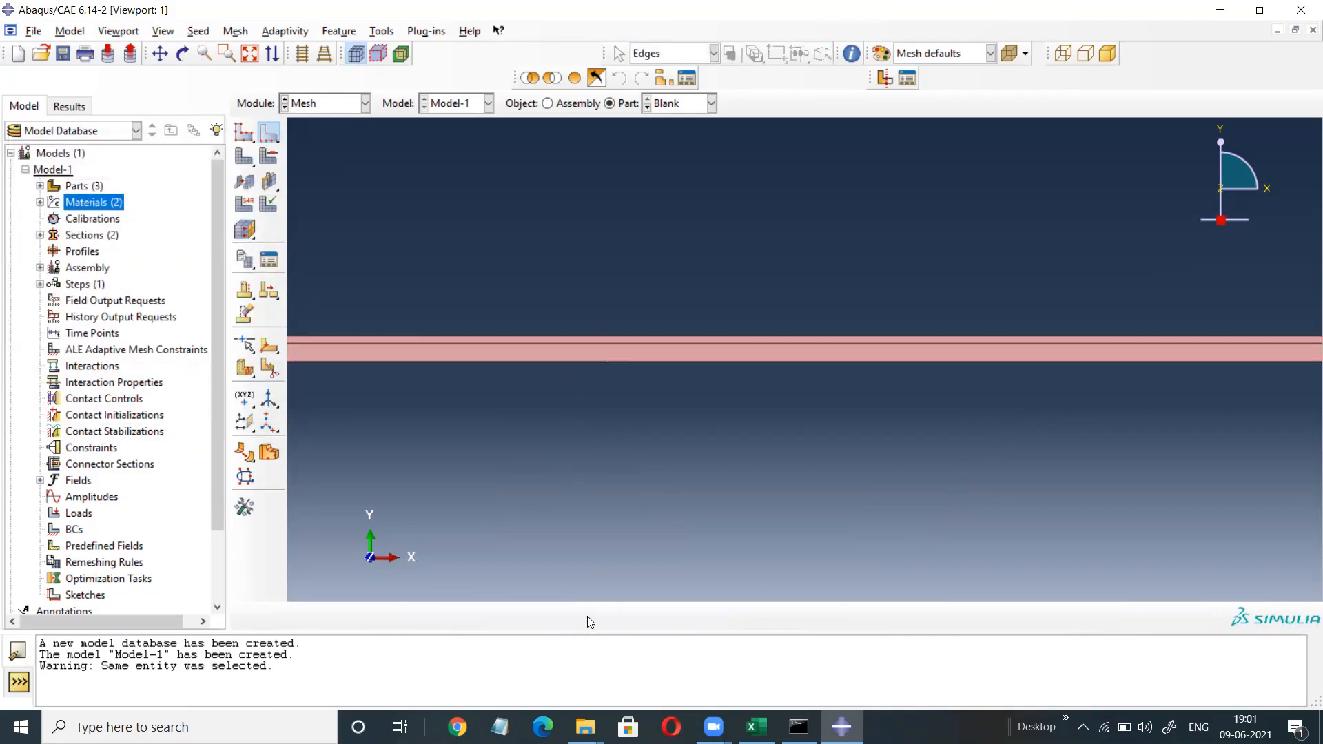
# Generate the Blank mesh of 1800 elements and zoom in to inspect it.
pyautogui.click(243, 157)
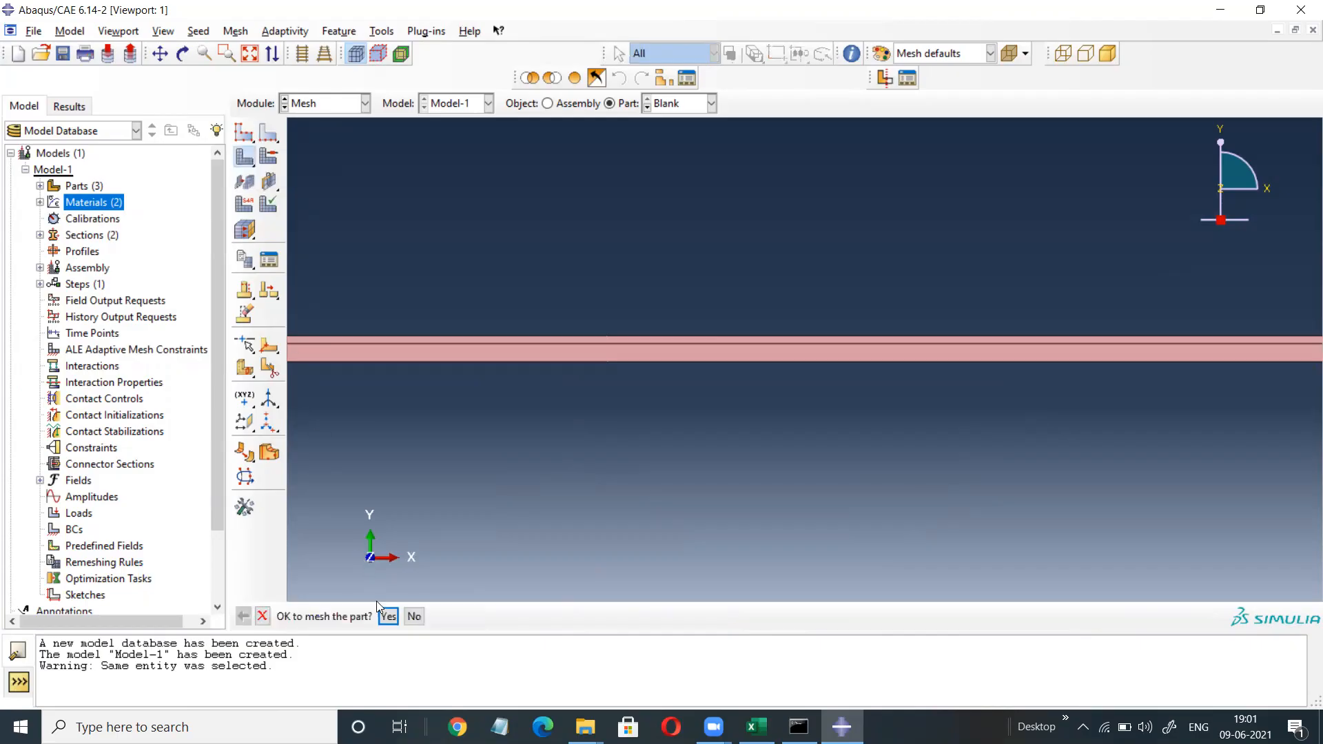
pyautogui.click(388, 617)
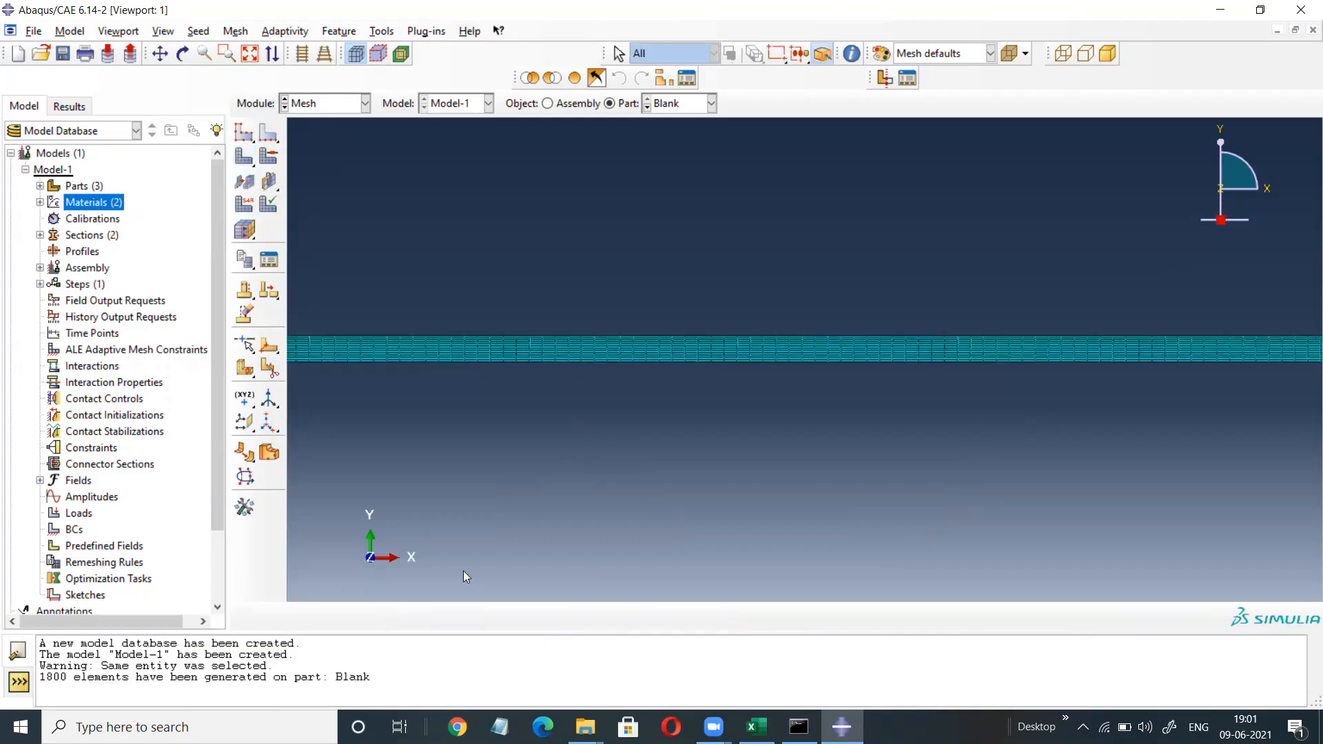
pyautogui.scroll(3, 603, 356)
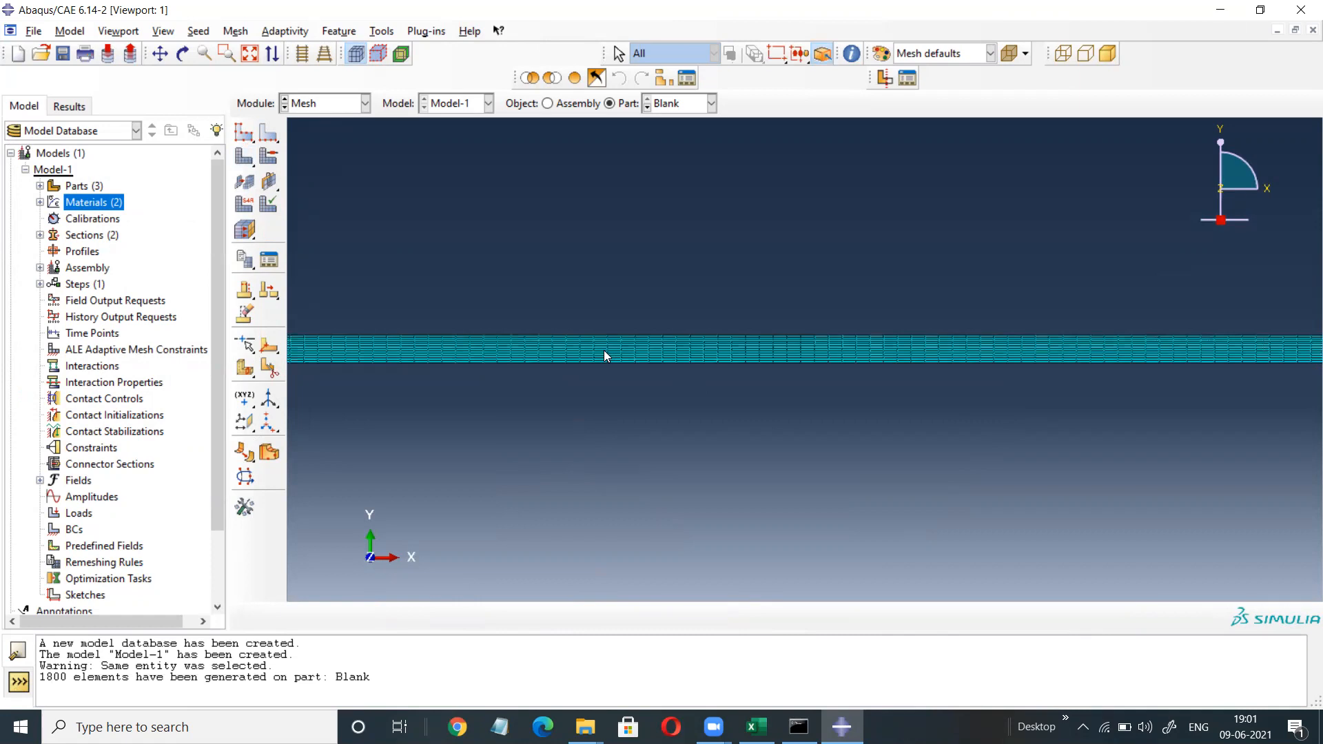
pyautogui.scroll(4, 604, 355)
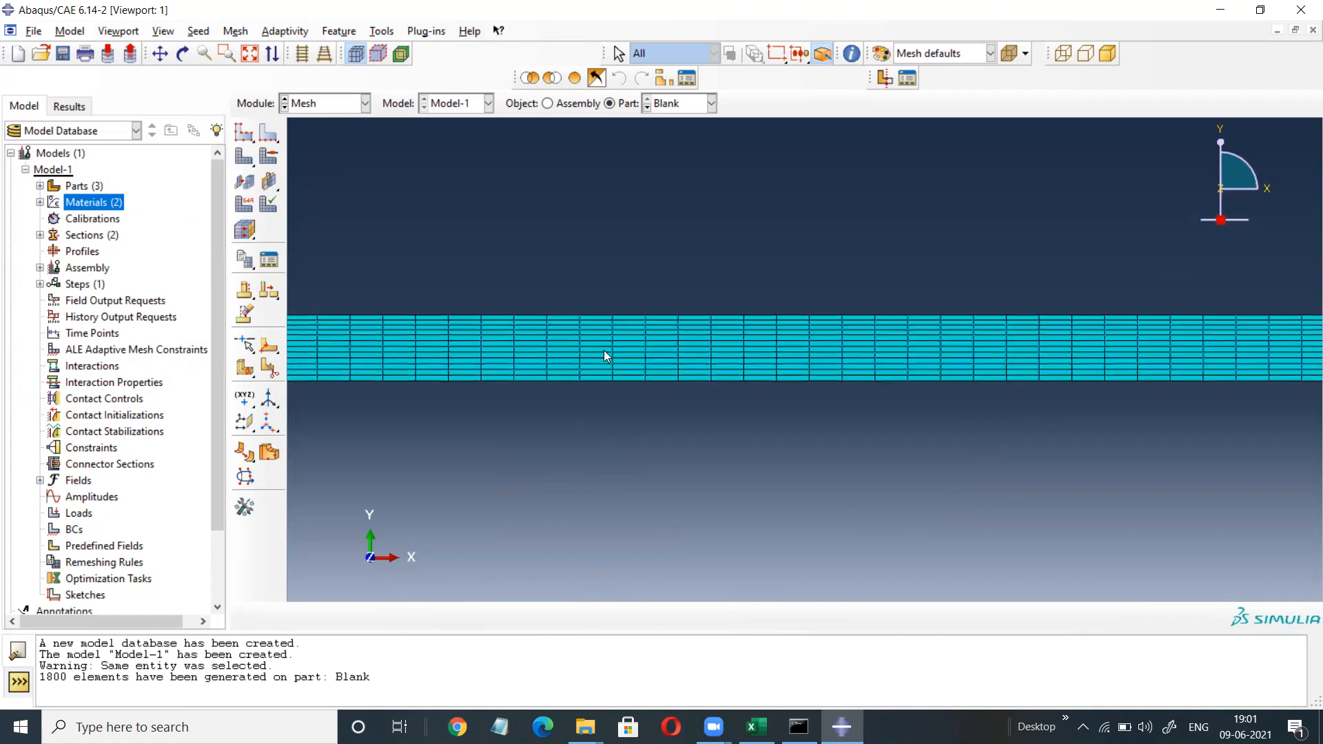
pyautogui.scroll(1, 603, 356)
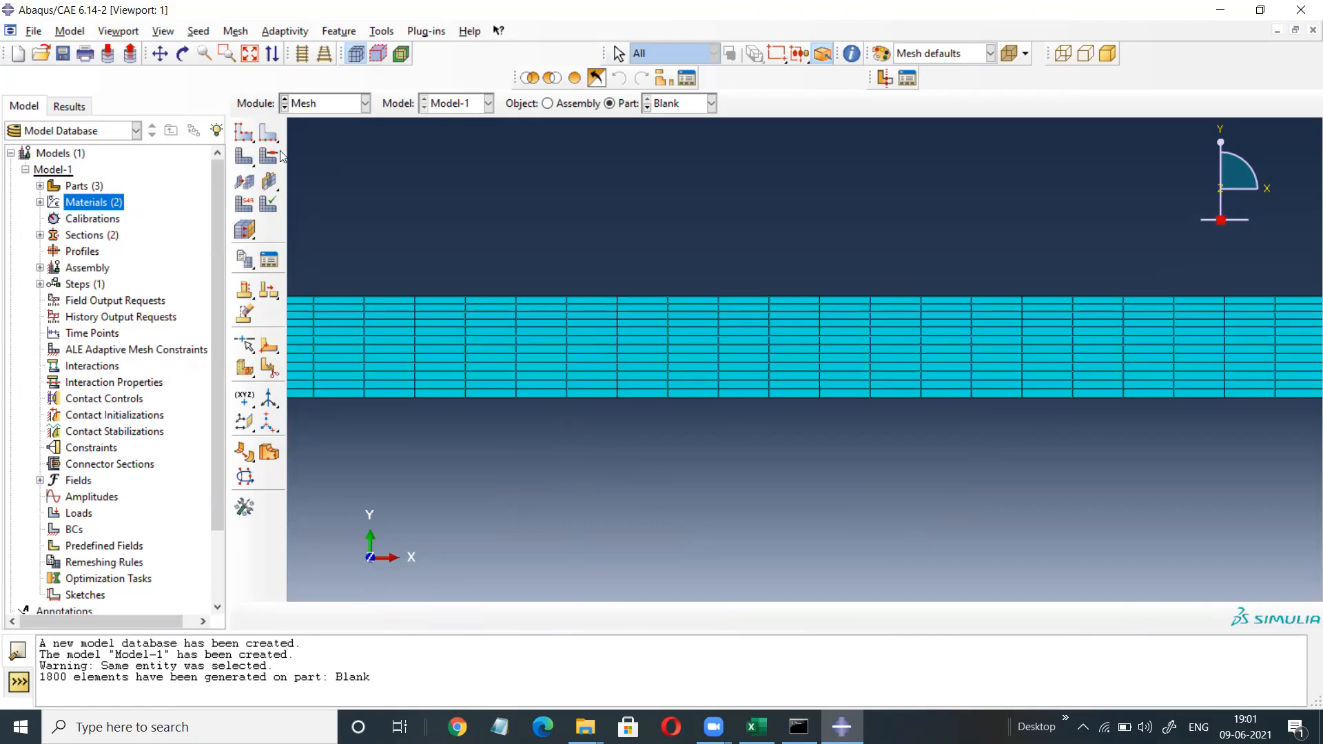
# Assign the plane strain element family to both layers of the Blank mesh.
pyautogui.click(235, 32)
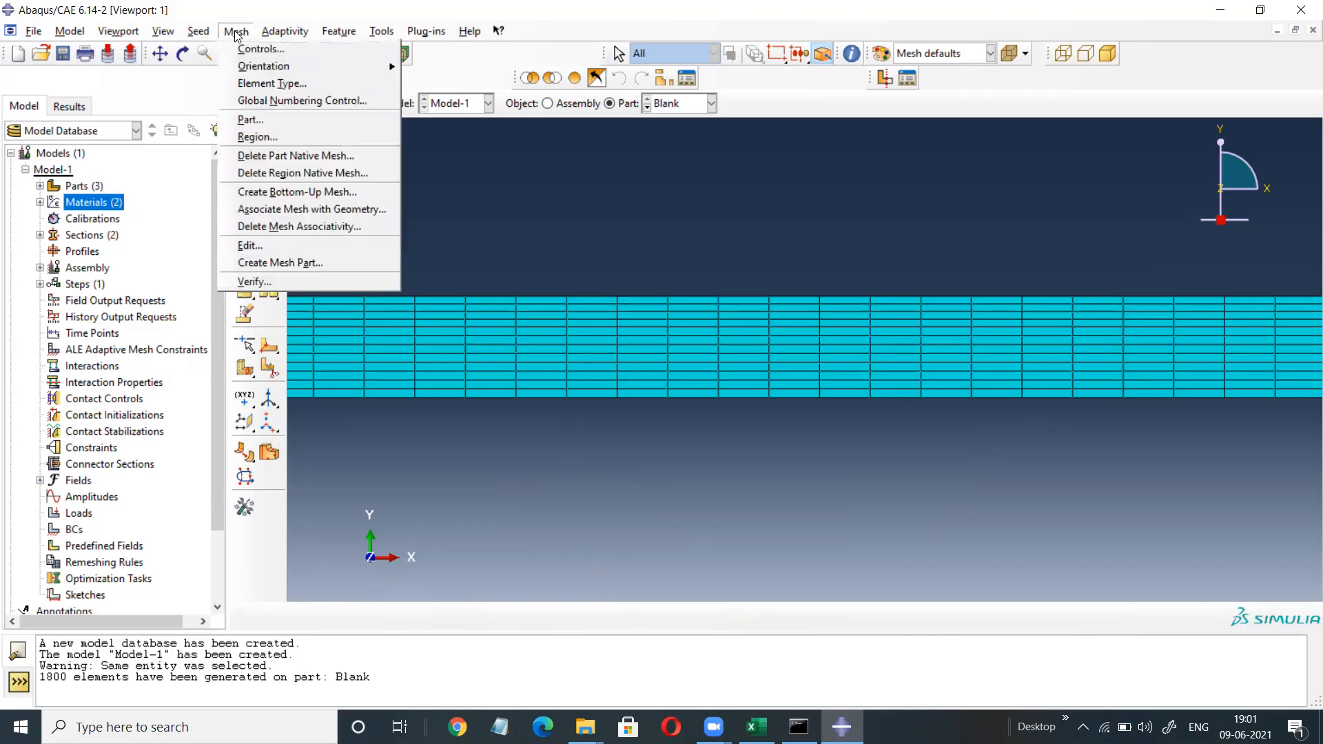
pyautogui.click(251, 84)
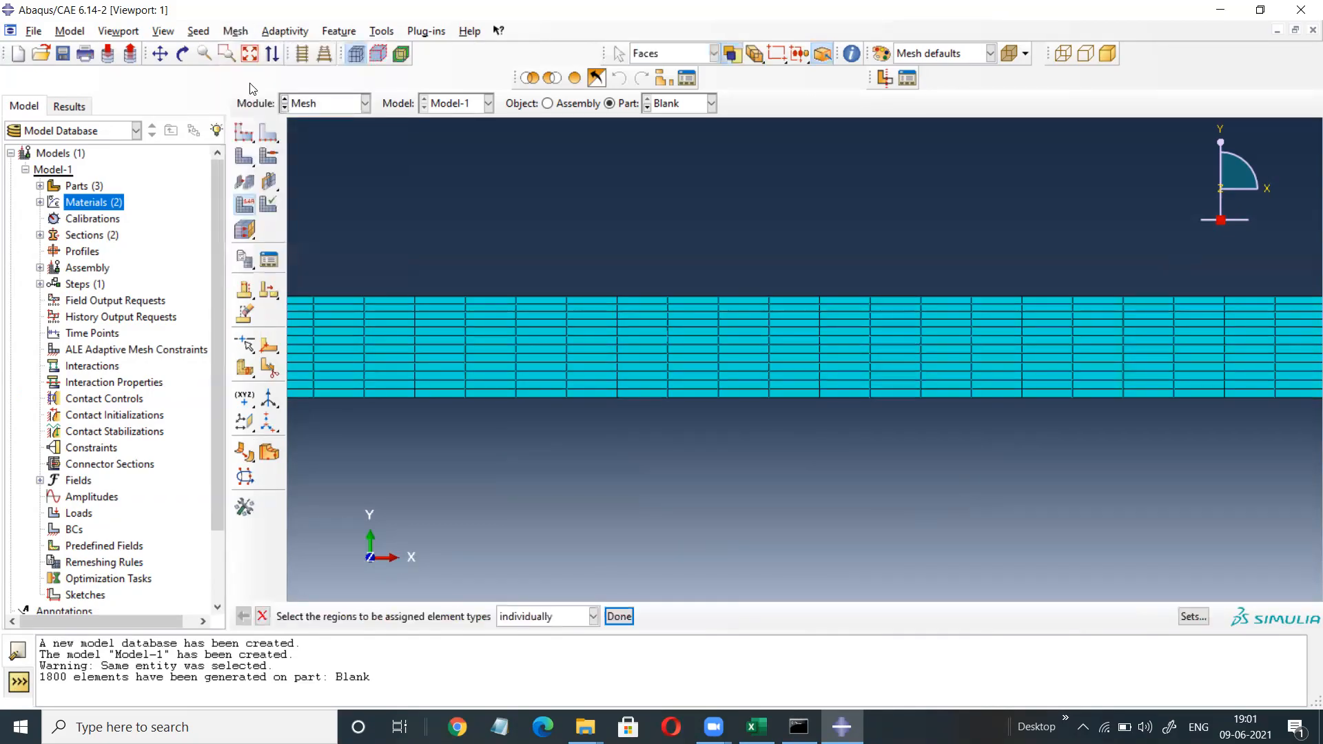
pyautogui.moveTo(998, 213); pyautogui.dragTo(685, 442)
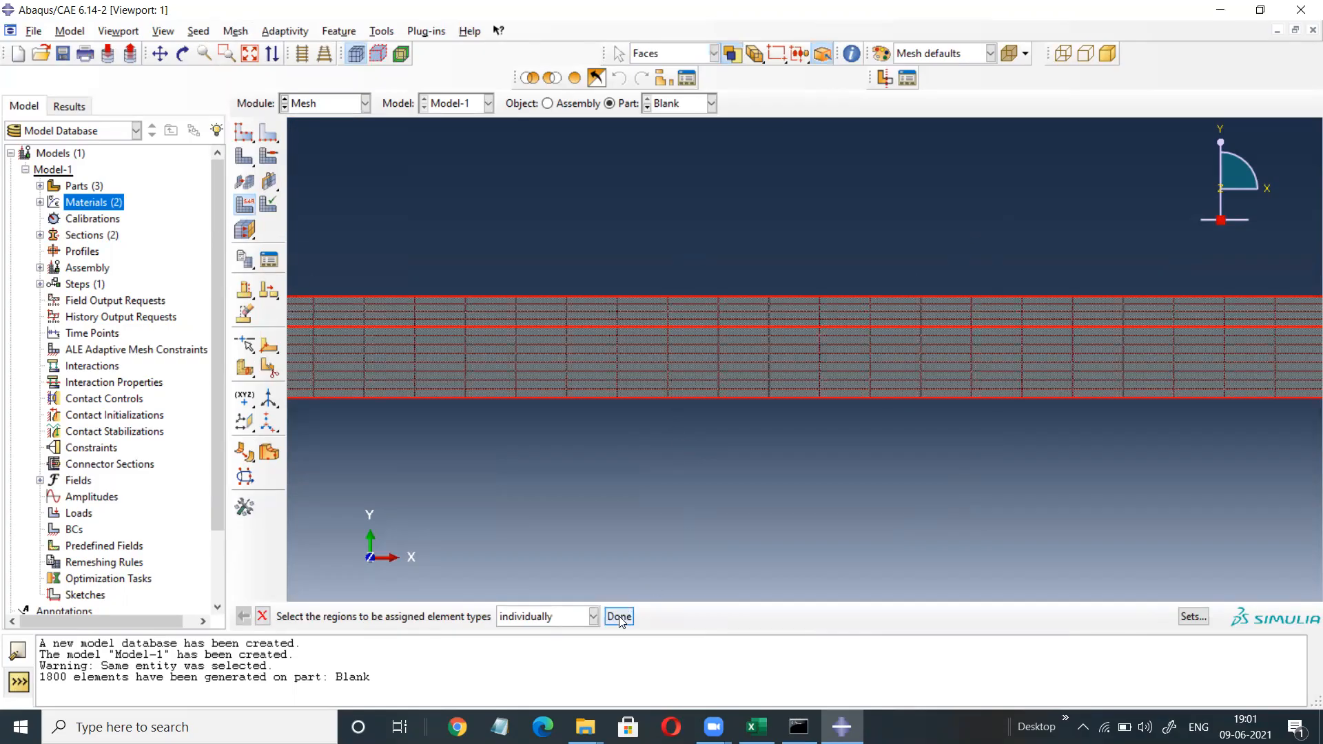
pyautogui.click(618, 616)
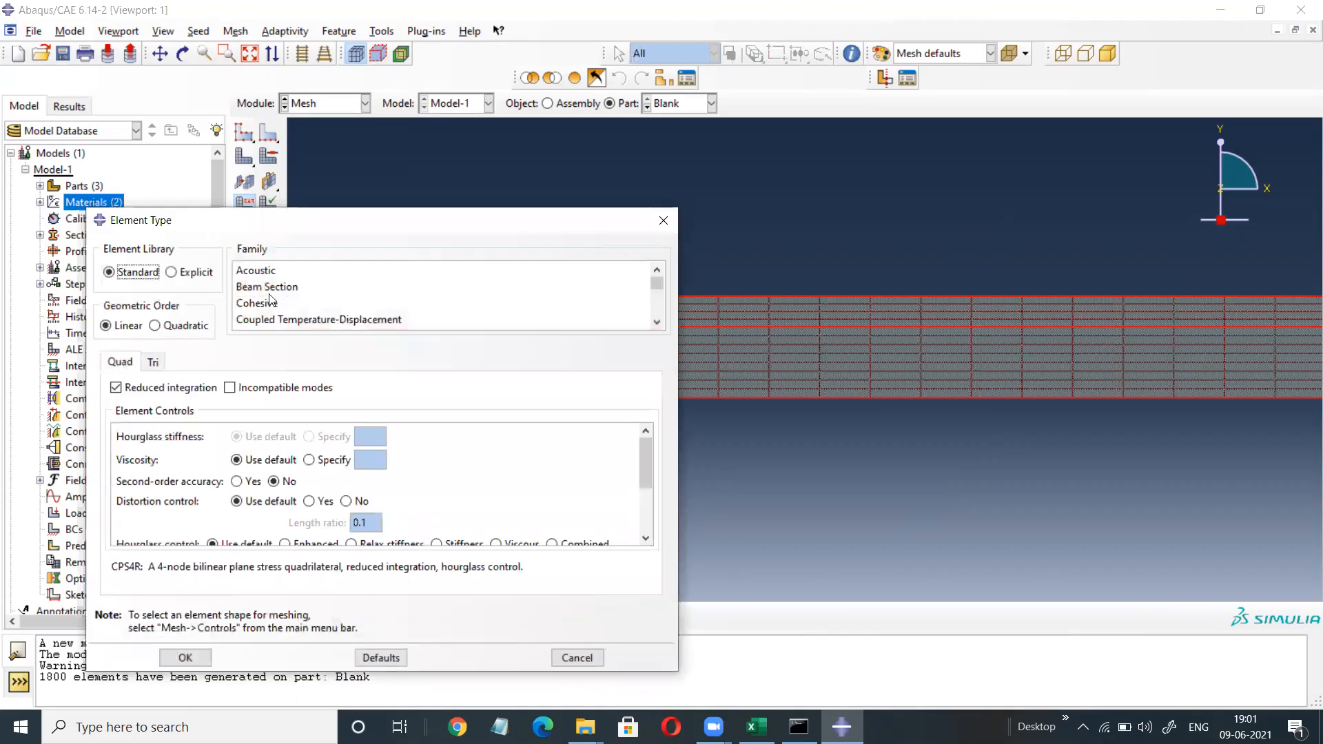
pyautogui.scroll(-3, 271, 301)
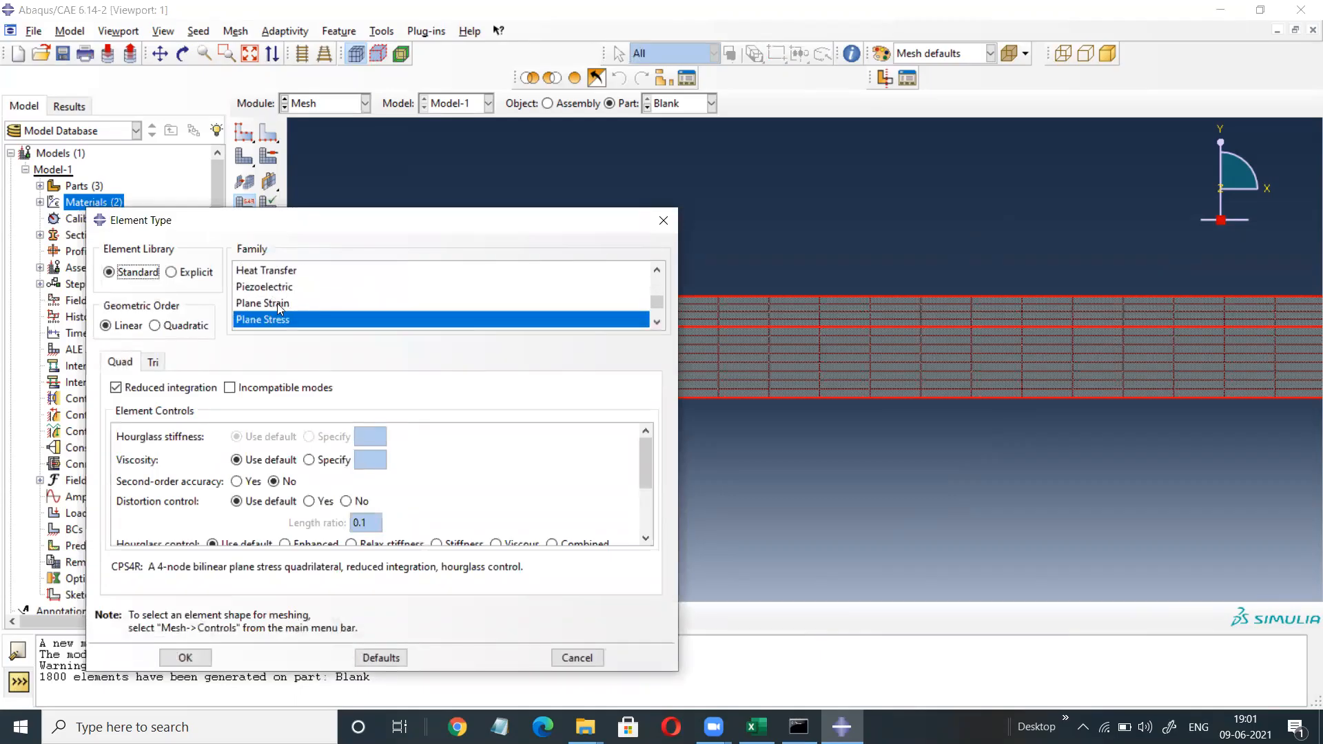
pyautogui.click(277, 303)
pyautogui.click(185, 657)
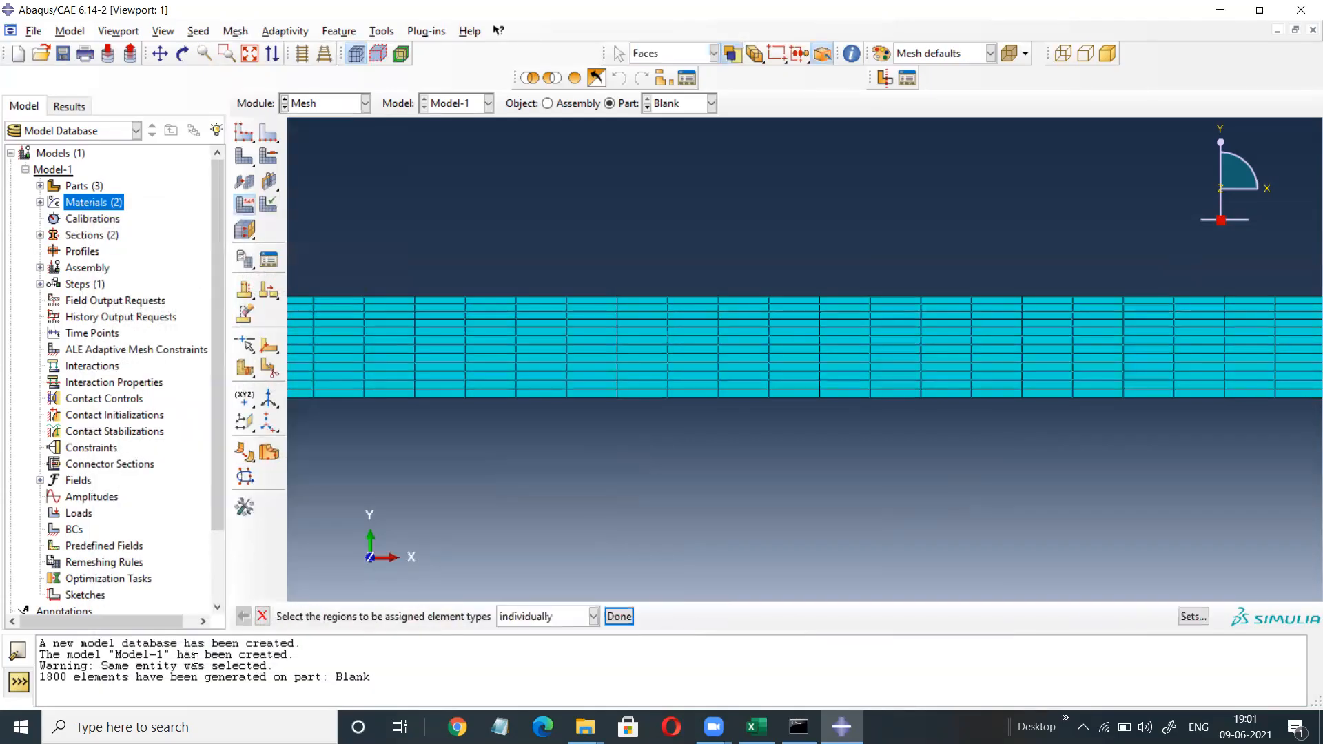
pyautogui.click(613, 615)
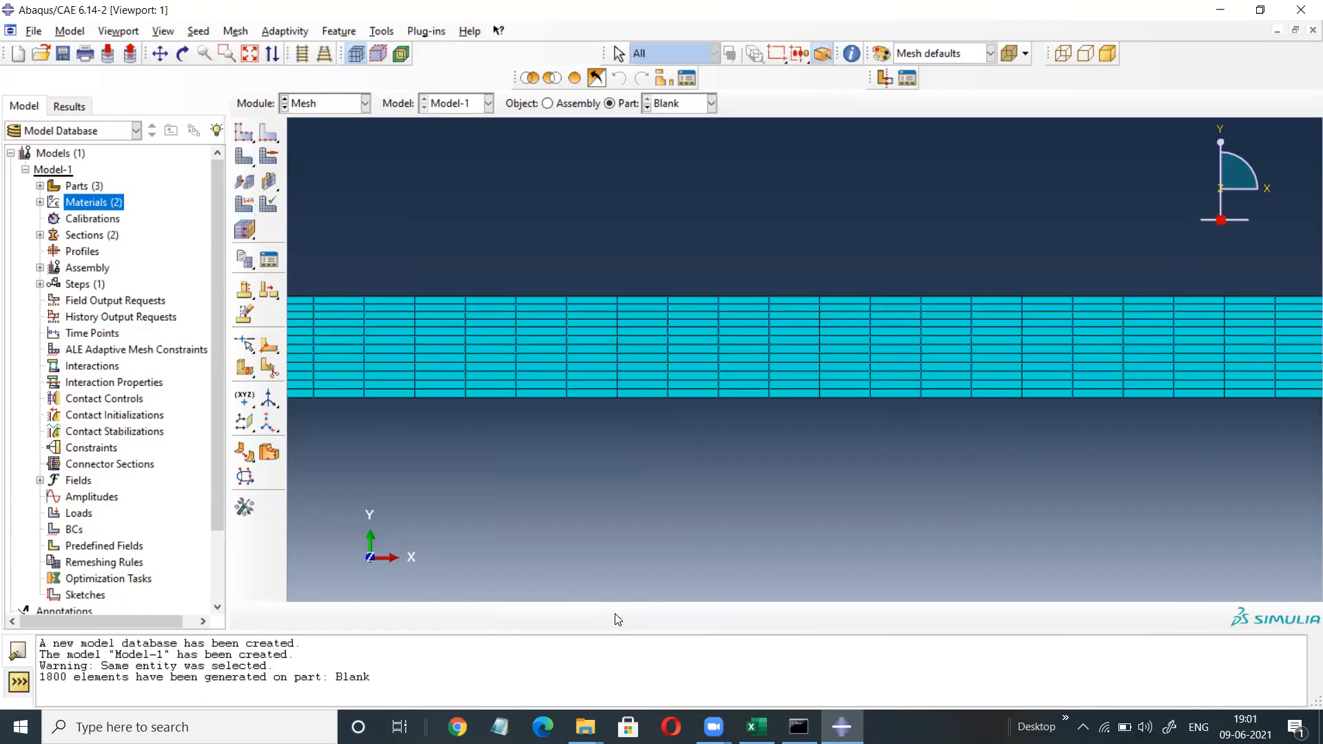
pyautogui.click(365, 105)
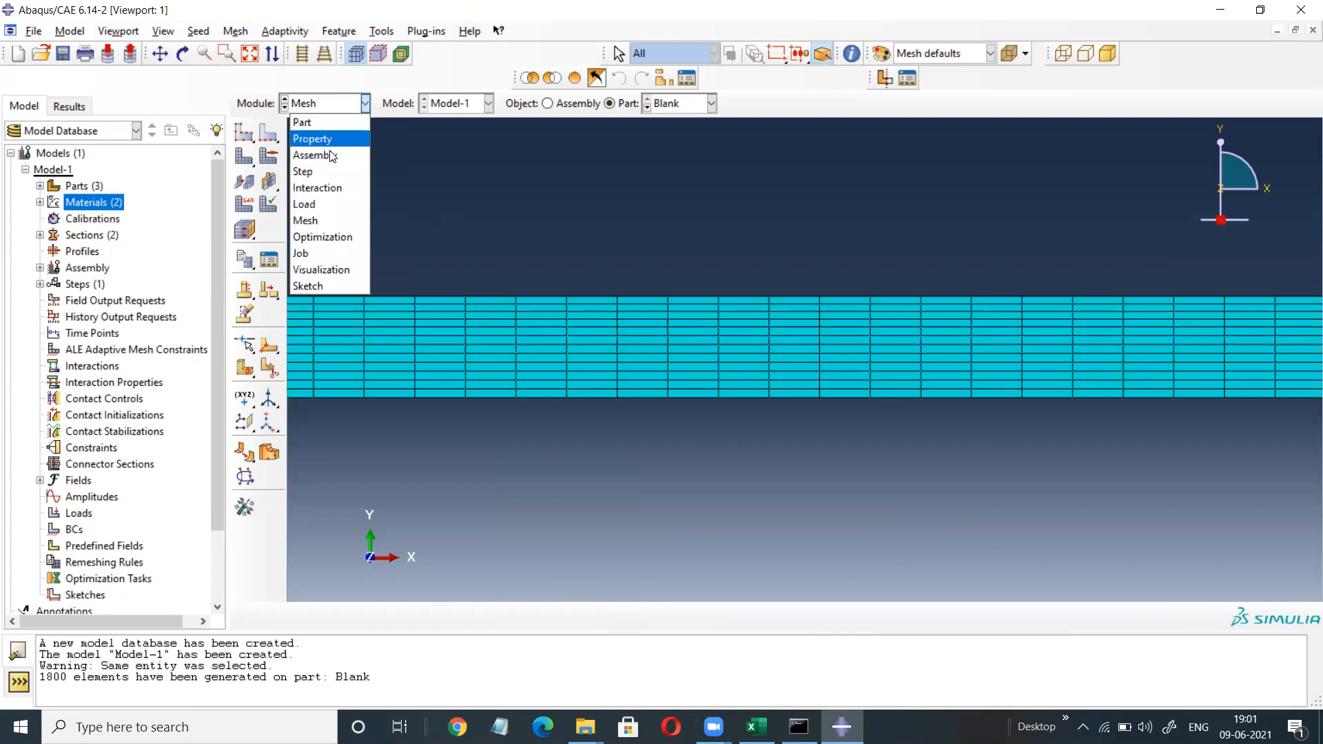
# Switch to Assembly and create instances of the Blank, Die and Punch parts.
pyautogui.click(319, 158)
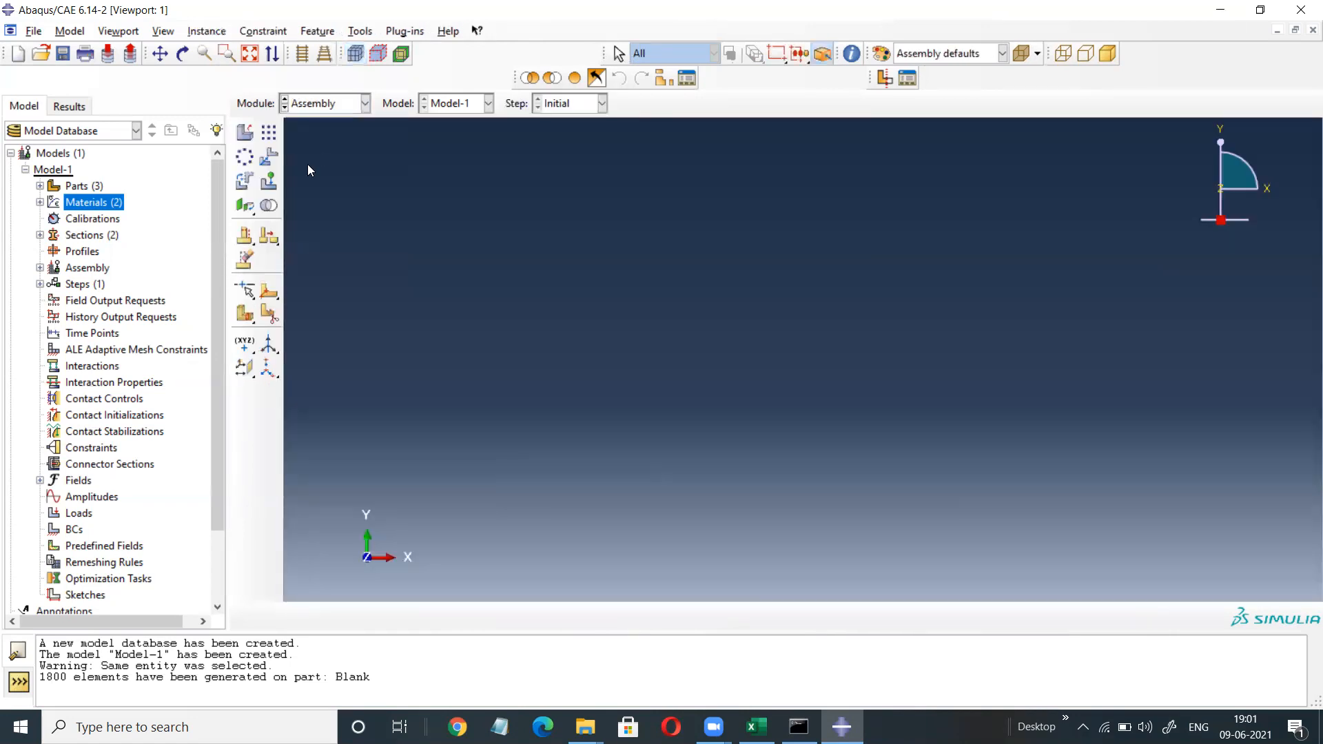
pyautogui.click(244, 133)
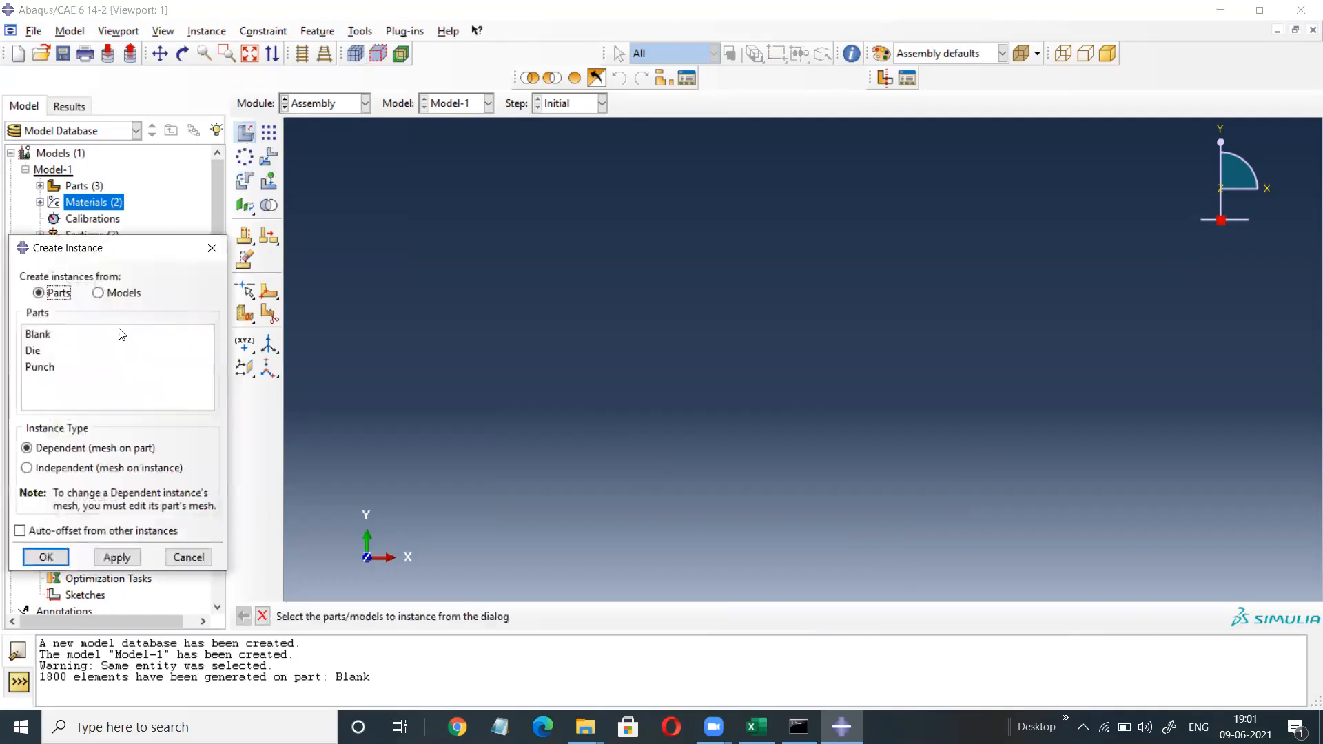
pyautogui.moveTo(60, 332); pyautogui.dragTo(62, 387)
pyautogui.click(46, 556)
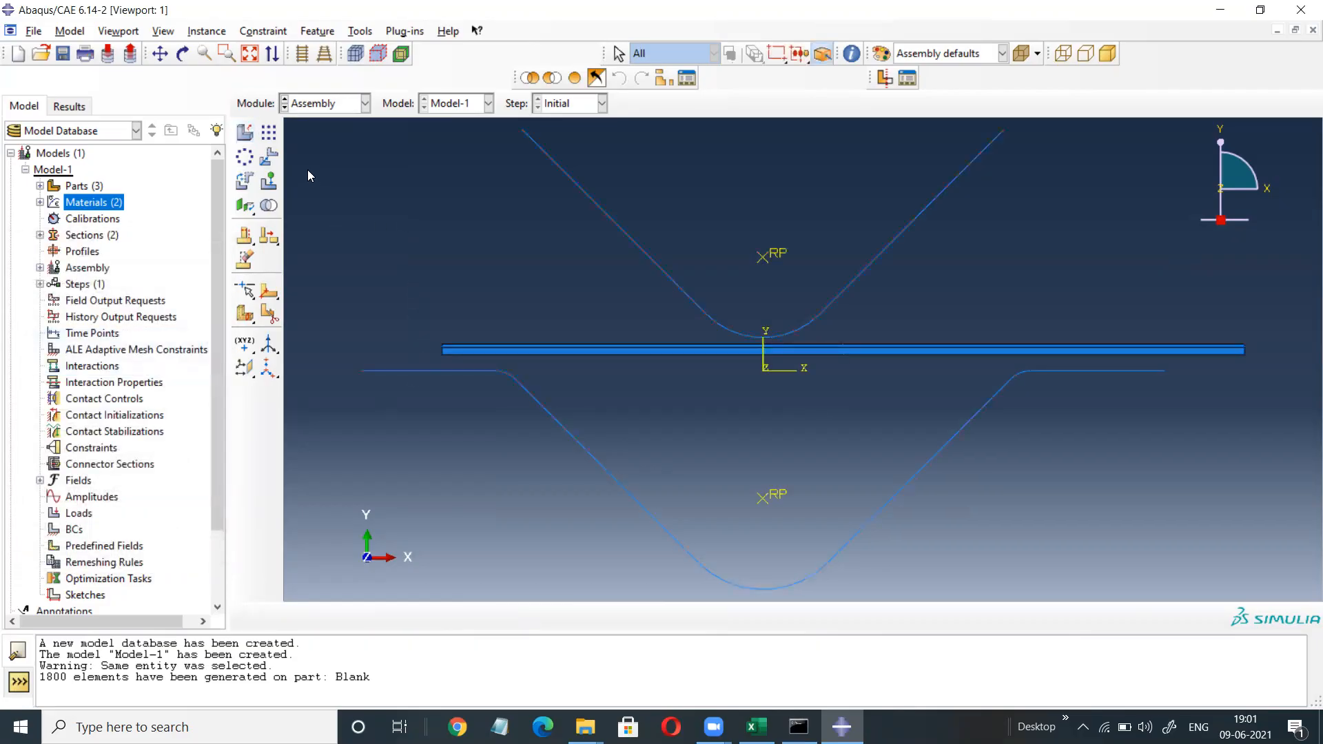
# Translate the Blank so its bottom-left corner sits on the die's left endpoint.
pyautogui.click(269, 157)
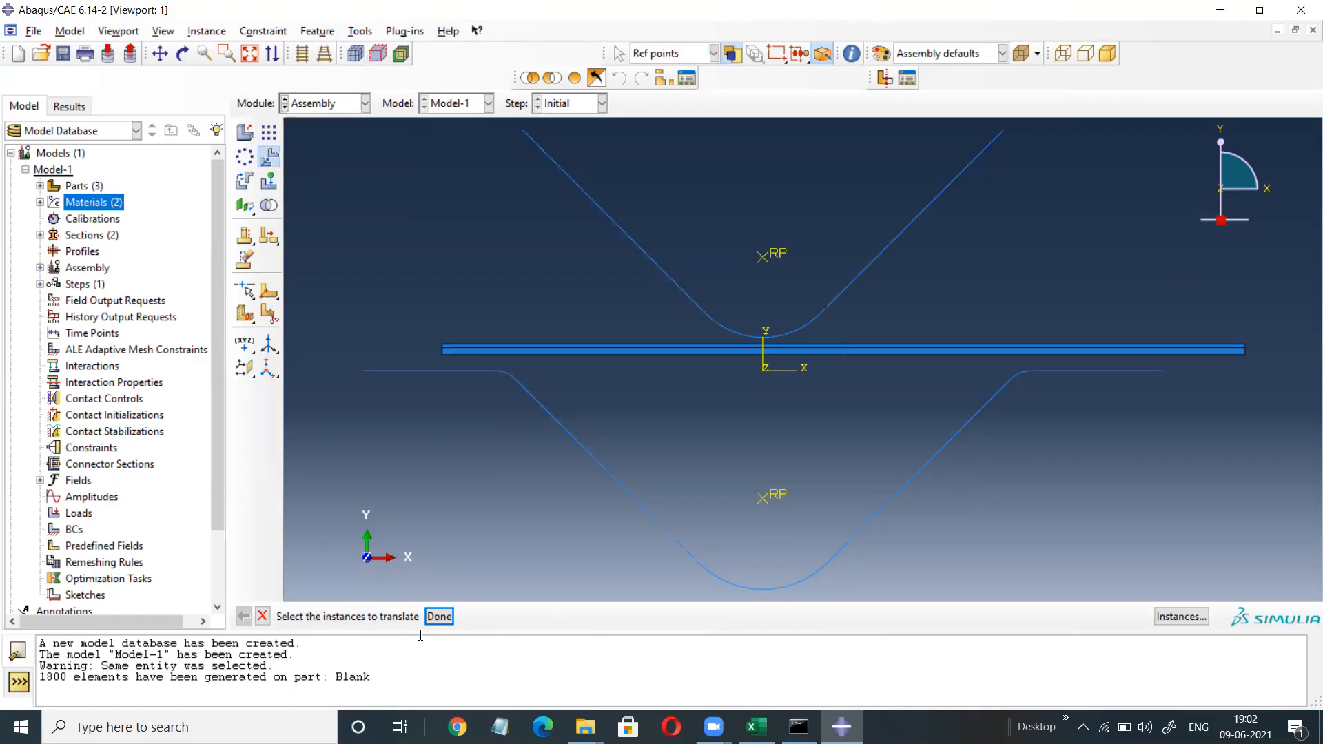
pyautogui.moveTo(617, 288); pyautogui.dragTo(647, 386)
pyautogui.click(440, 617)
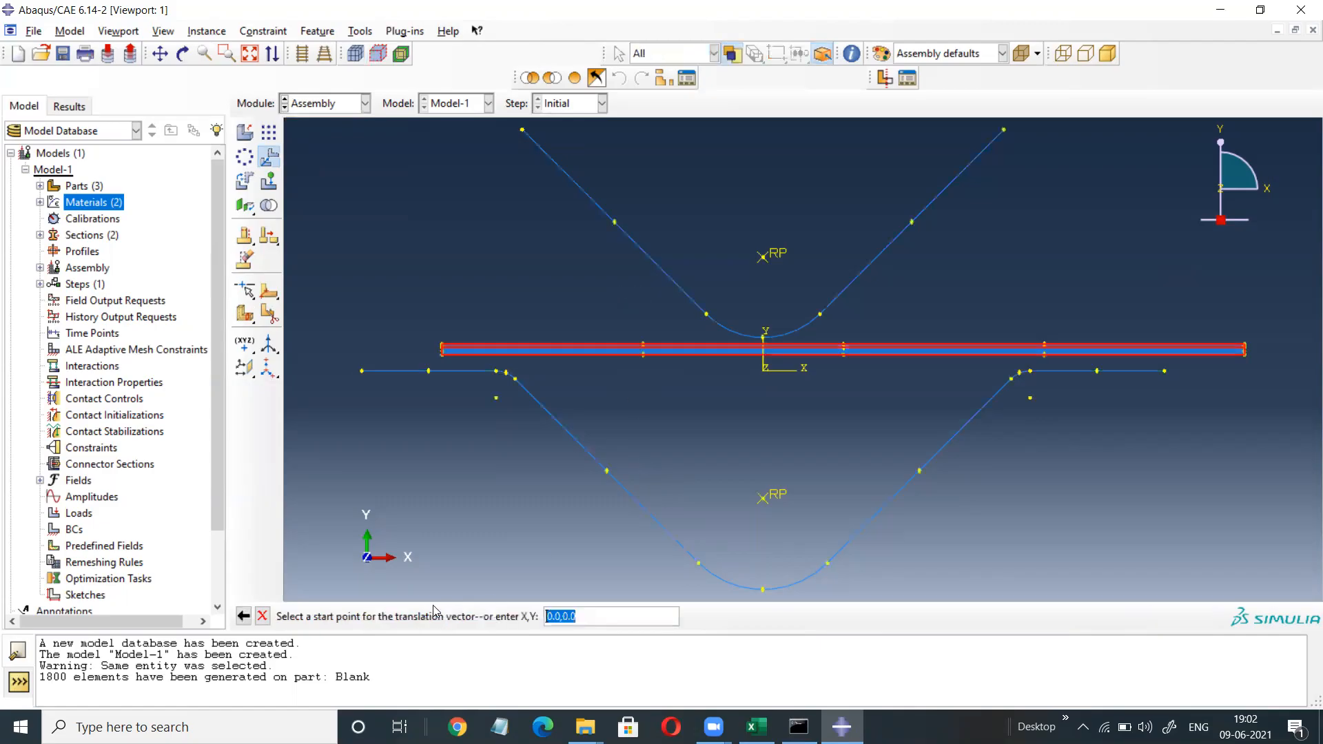
pyautogui.scroll(3, 361, 369)
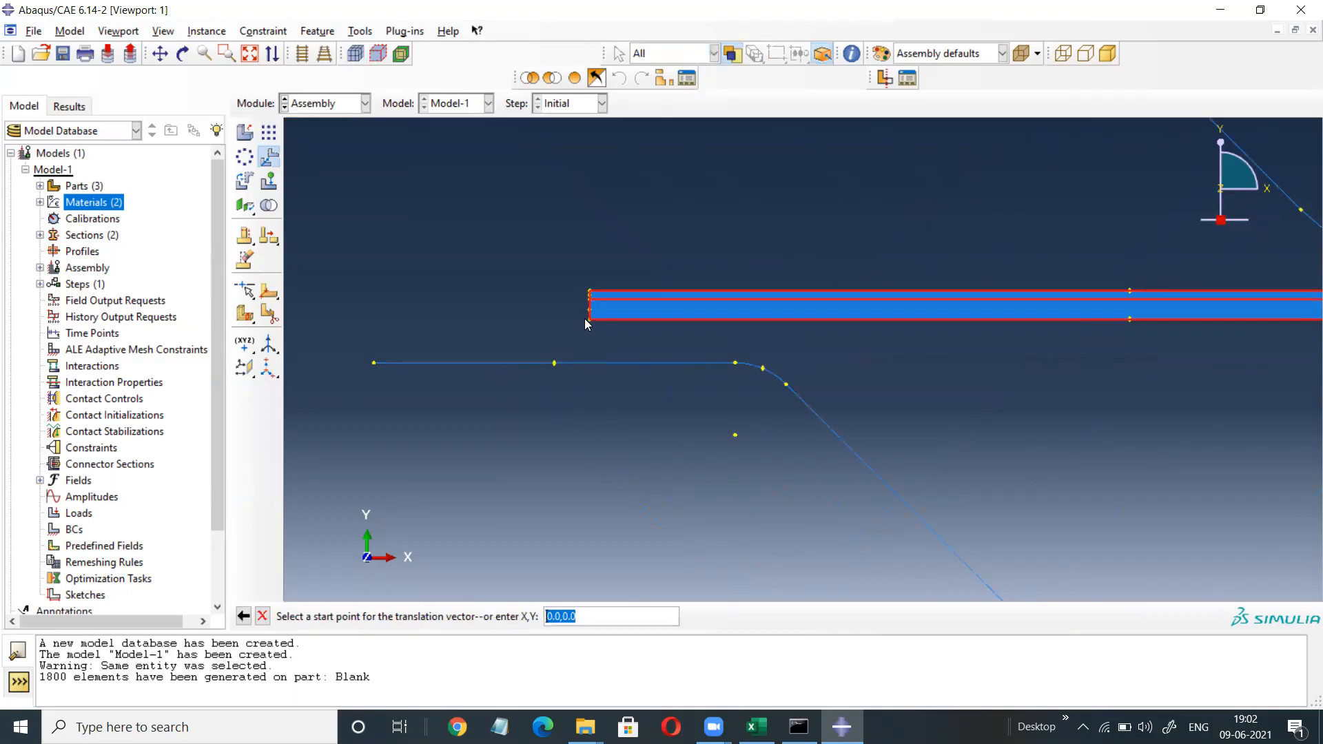
pyautogui.click(590, 320)
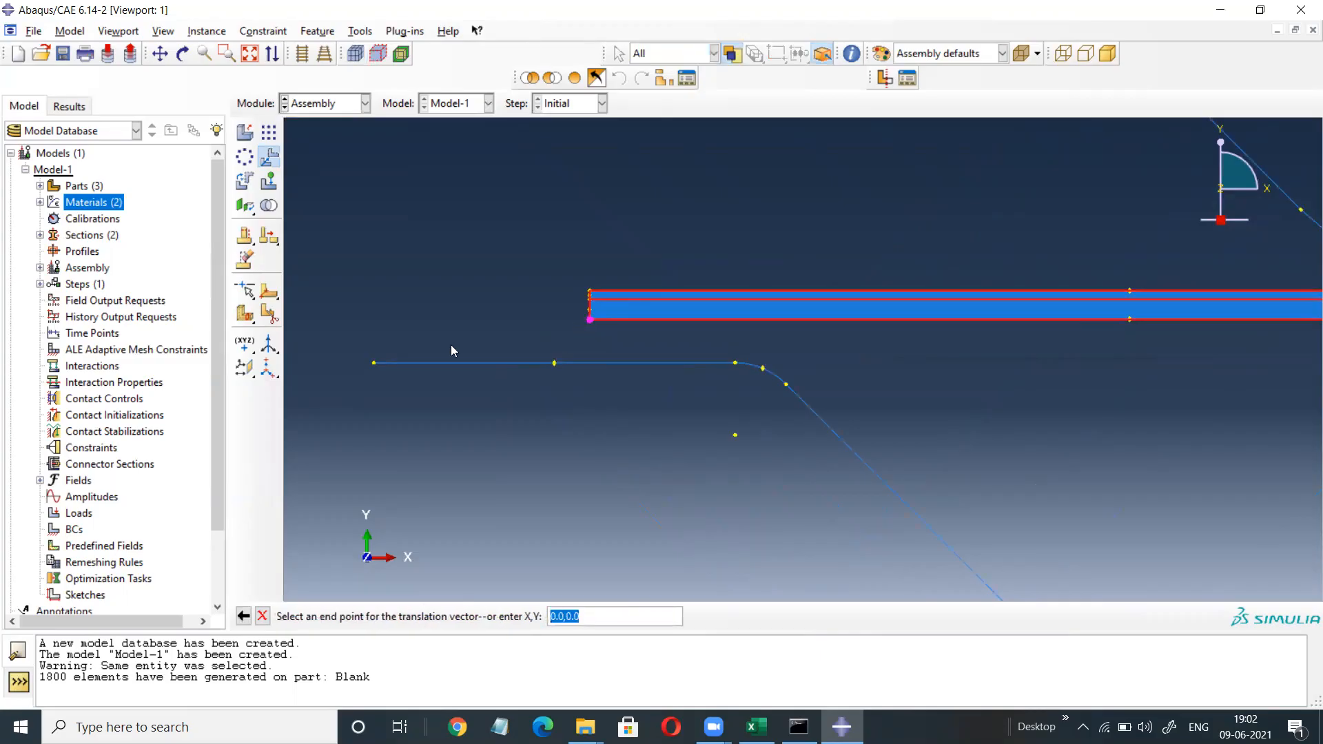
pyautogui.click(373, 363)
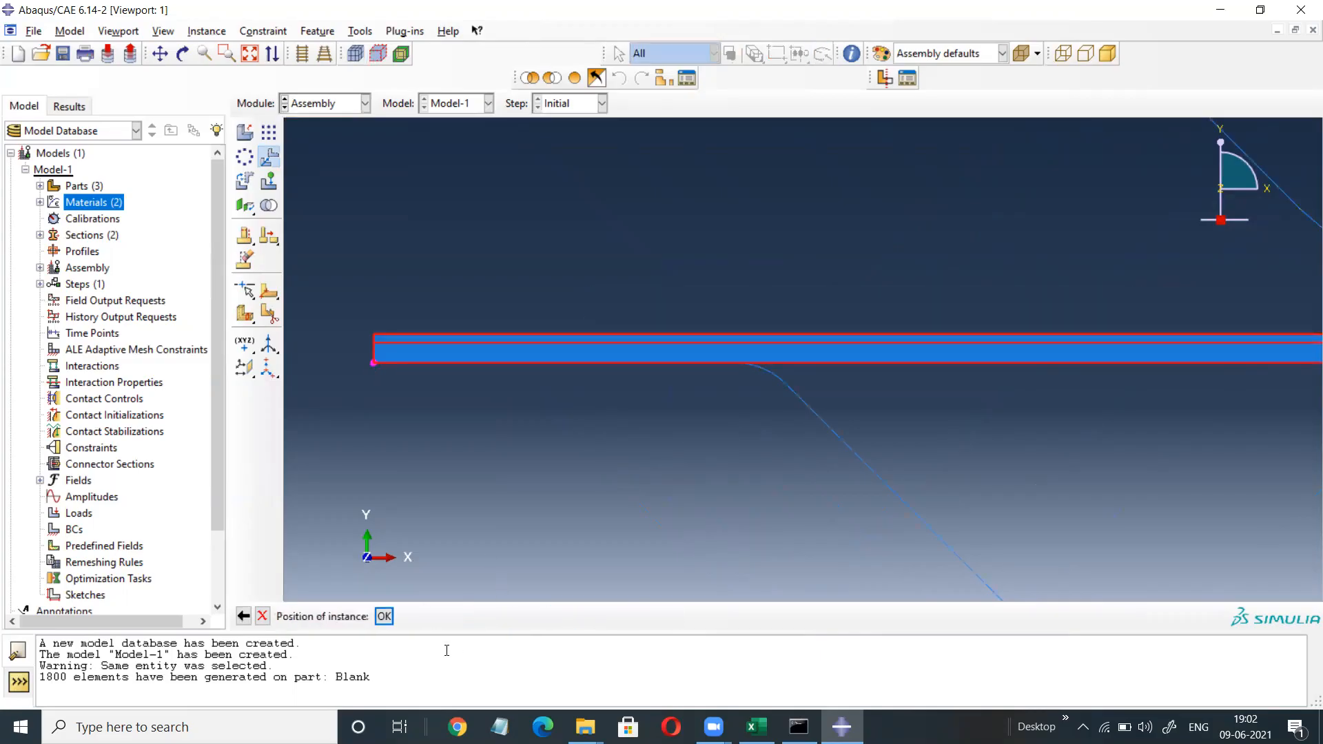
pyautogui.click(384, 616)
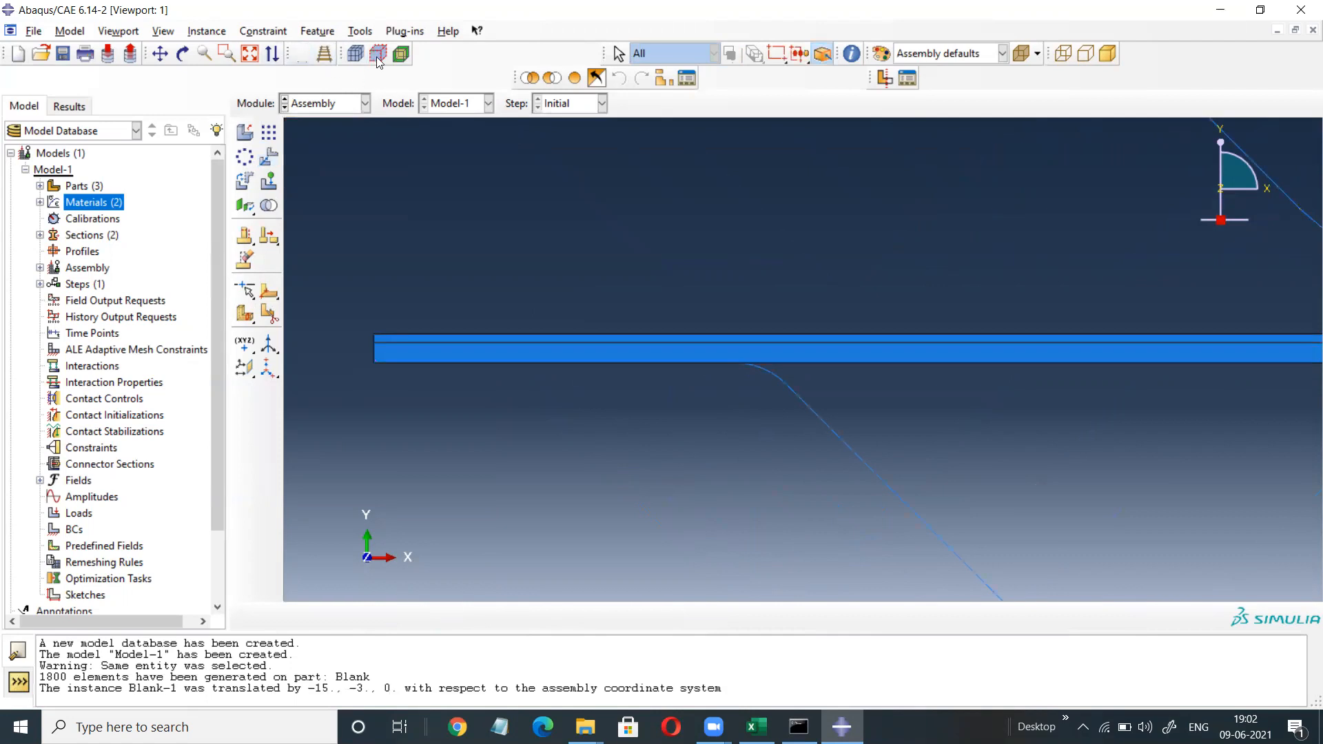
pyautogui.click(249, 53)
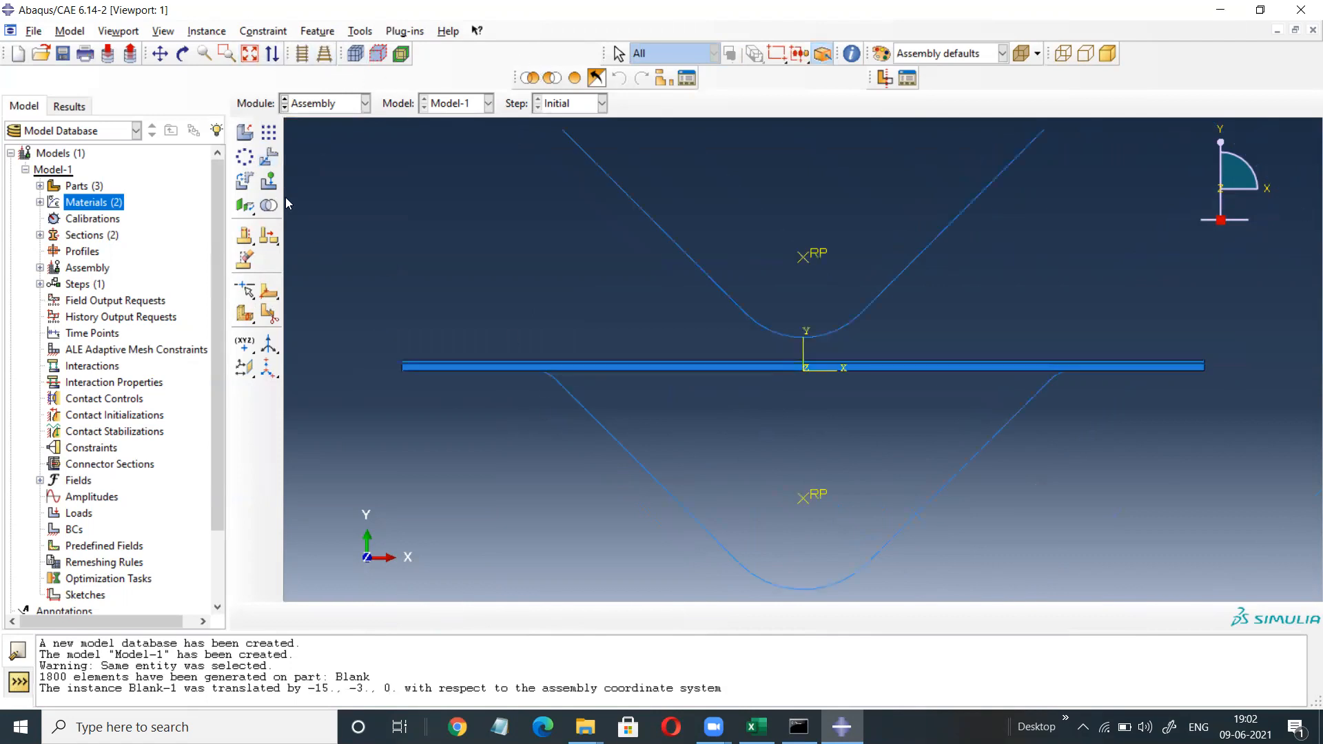
# Translate Punch-1 down 4.213203 so its tip meets the Blank's top surface.
pyautogui.click(268, 157)
pyautogui.moveTo(763, 174); pyautogui.dragTo(650, 297)
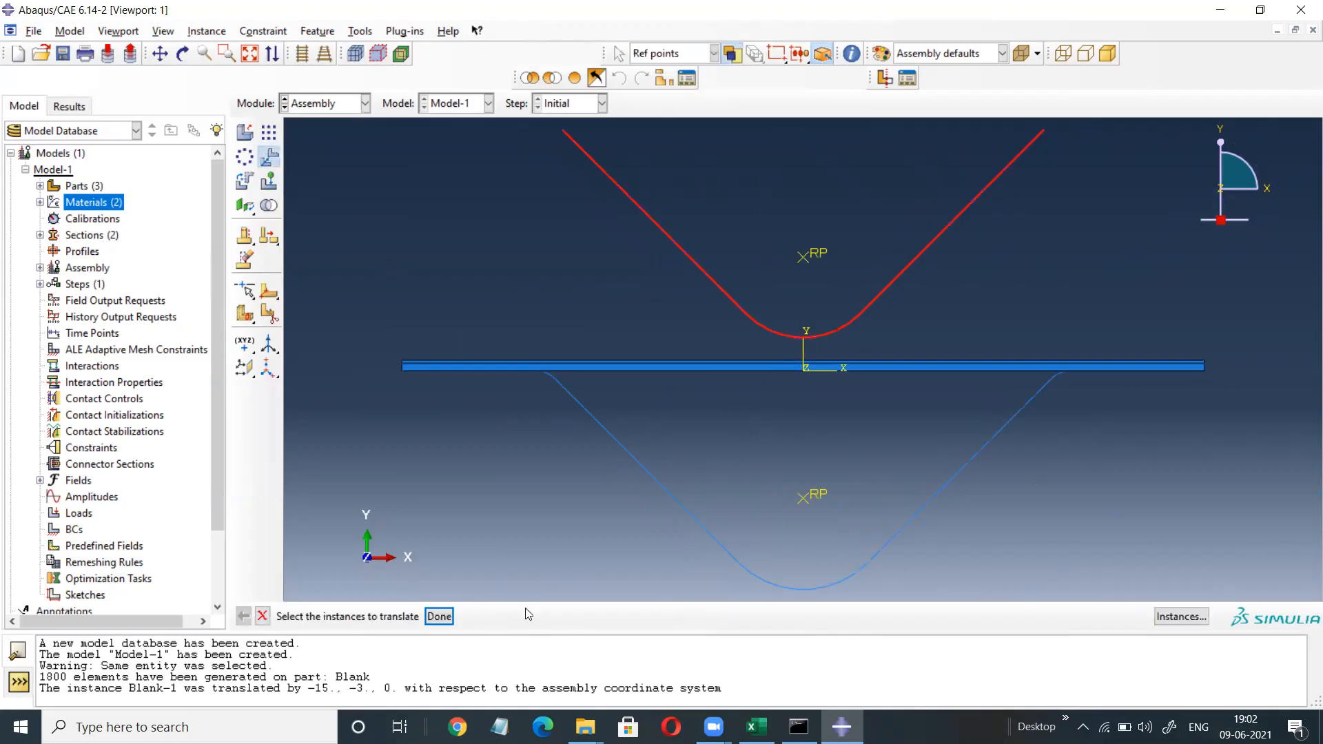
pyautogui.click(440, 617)
pyautogui.scroll(5, 790, 353)
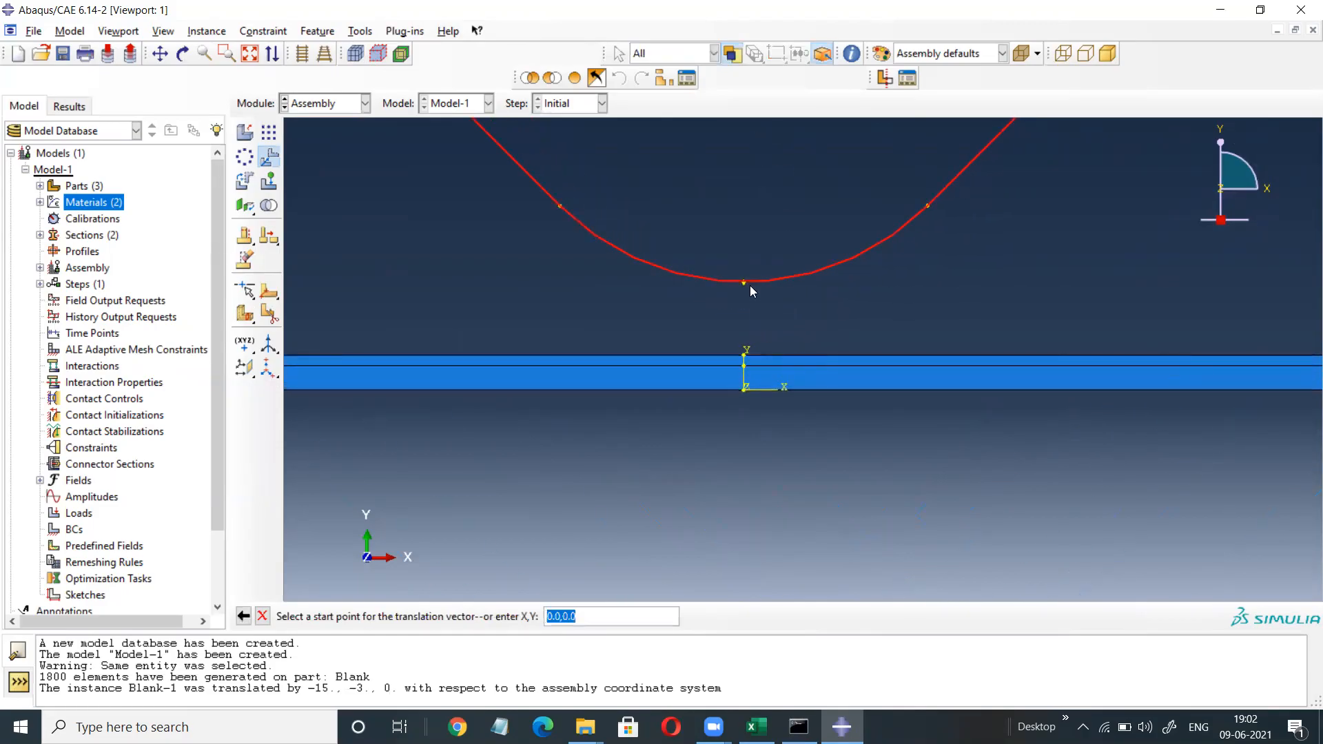
pyautogui.click(744, 282)
pyautogui.click(744, 356)
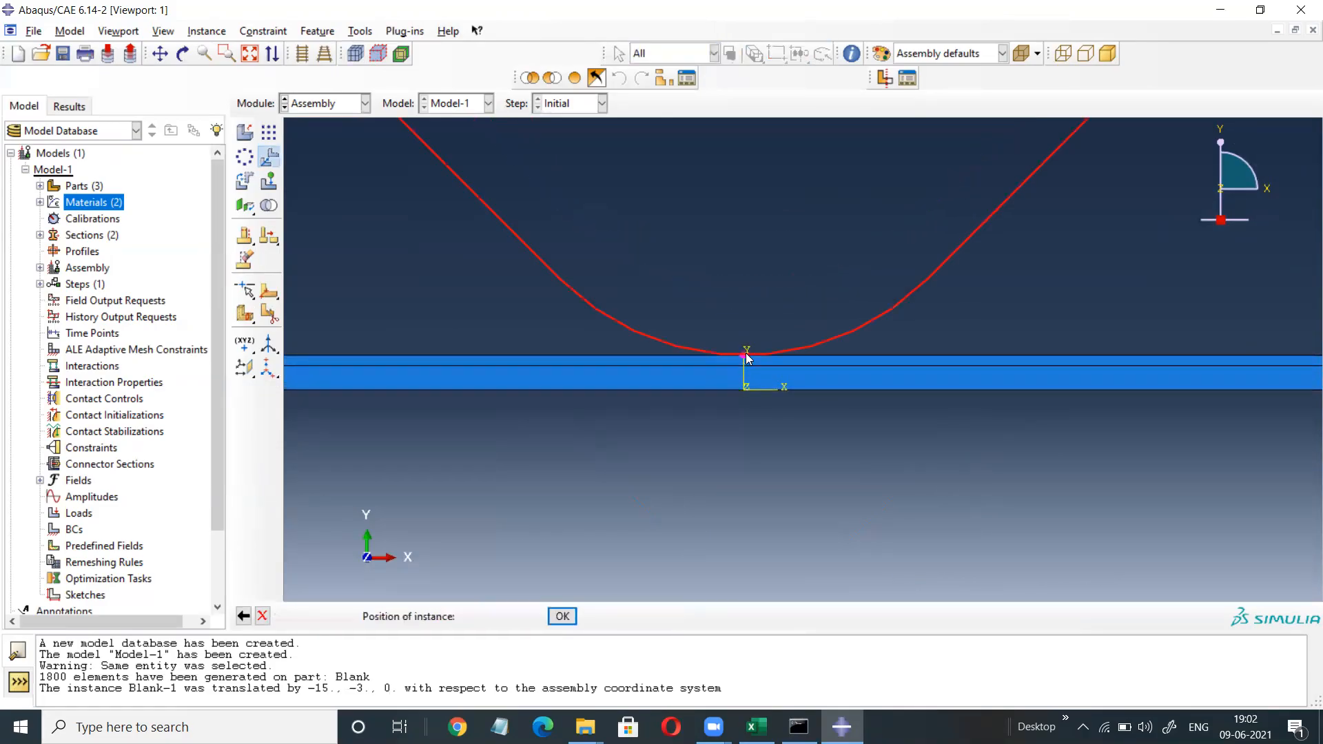
pyautogui.click(383, 616)
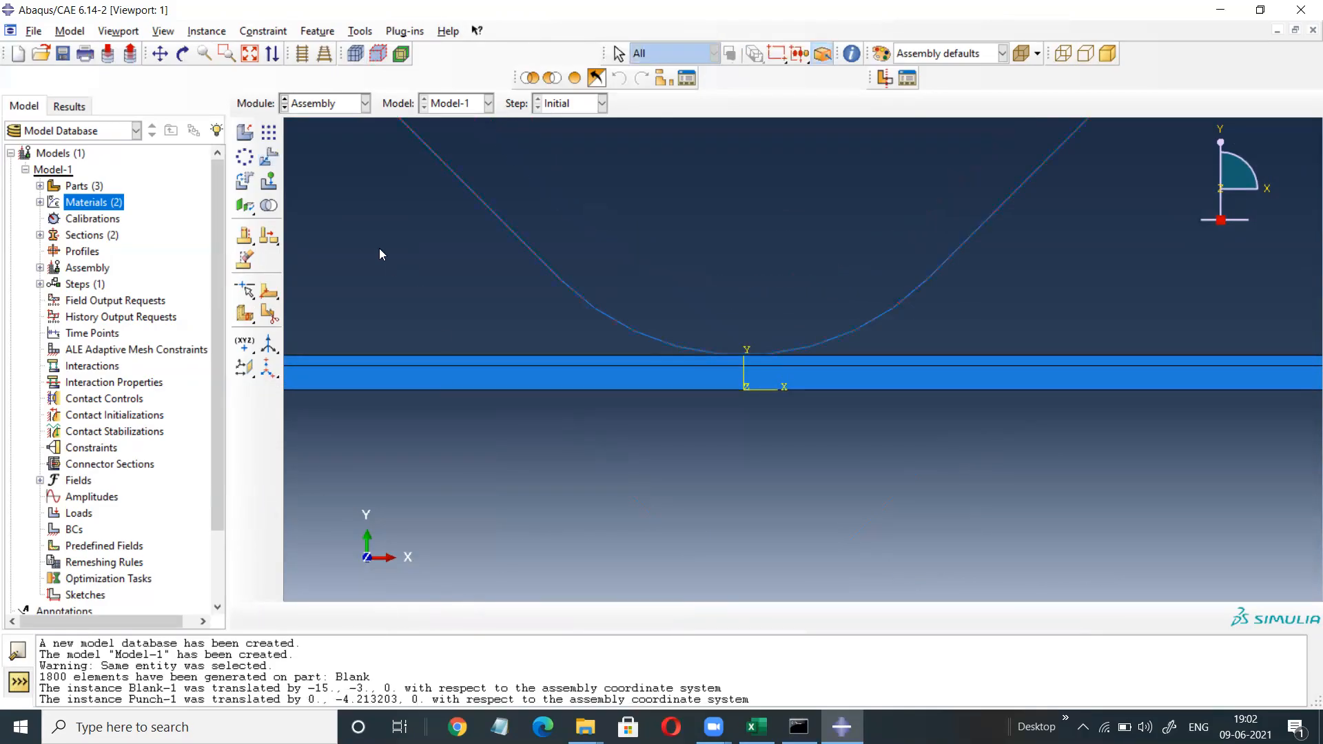
pyautogui.click(242, 51)
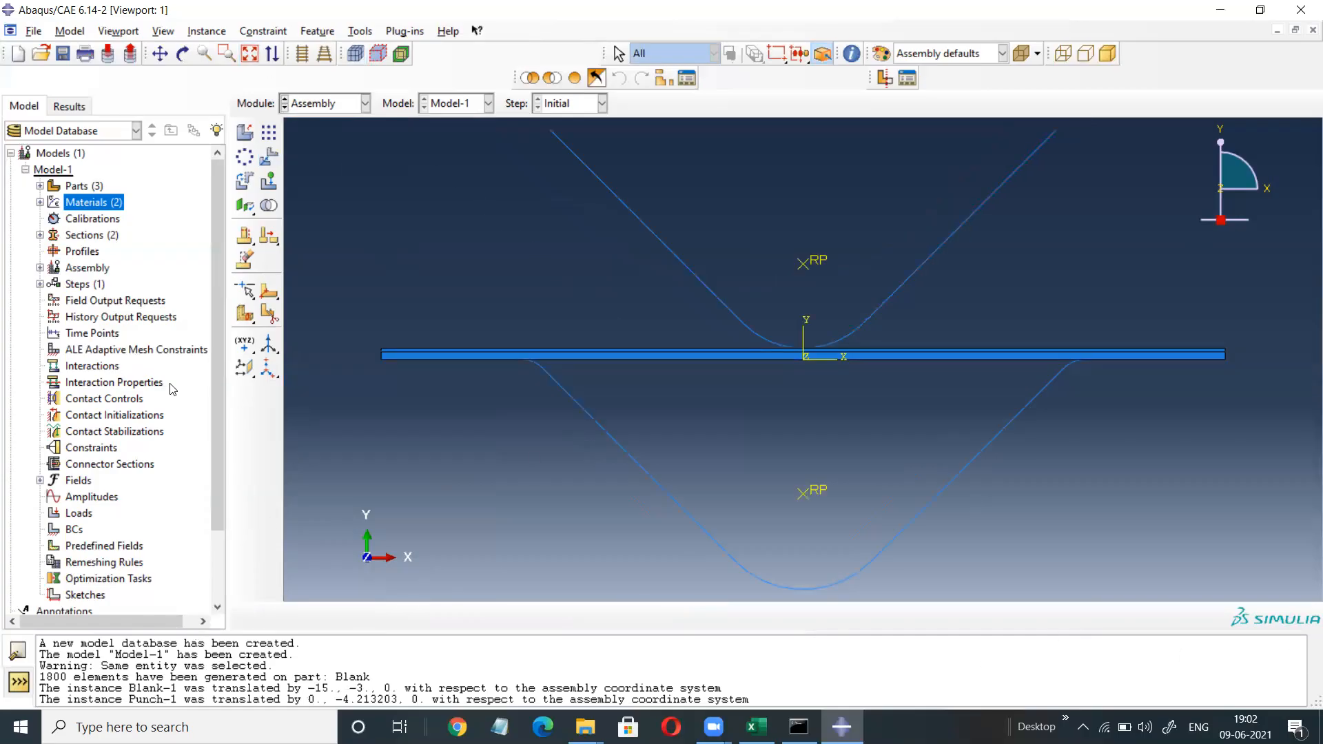
# Create Step-1 as a Dynamic, Explicit step after Initial with default settings.
pyautogui.moveTo(215, 290)
pyautogui.mouseDown()
pyautogui.moveTo(208, 343)
pyautogui.moveTo(208, 315)
pyautogui.mouseUp()
pyautogui.doubleClick(77, 264)
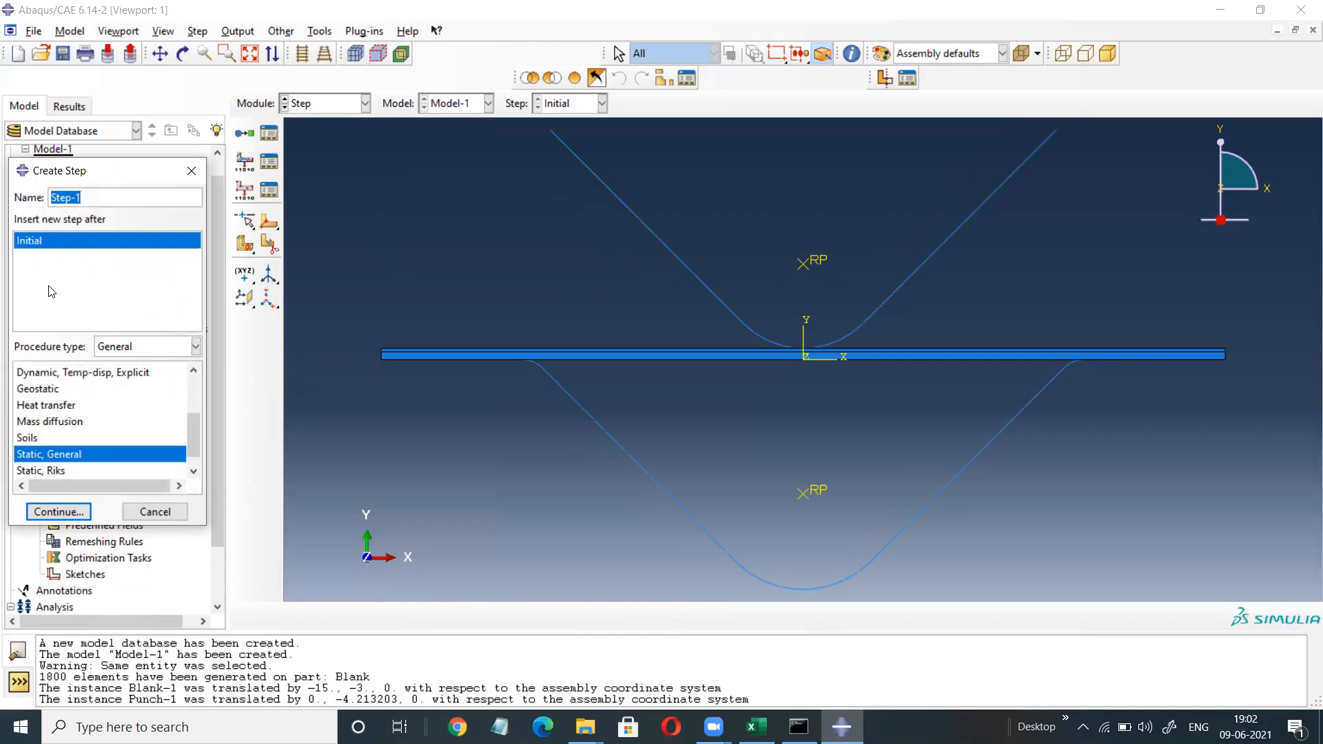
pyautogui.scroll(3, 71, 408)
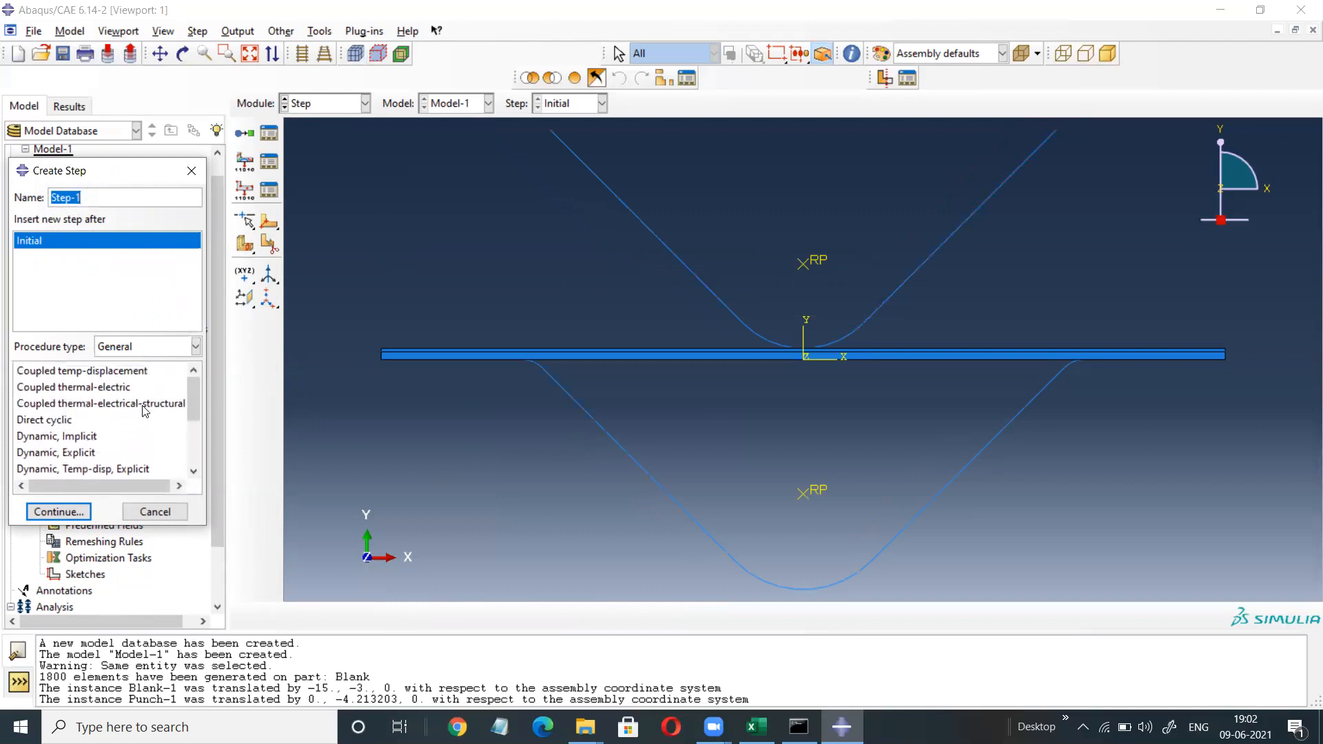
pyautogui.click(36, 454)
pyautogui.click(55, 513)
pyautogui.click(160, 663)
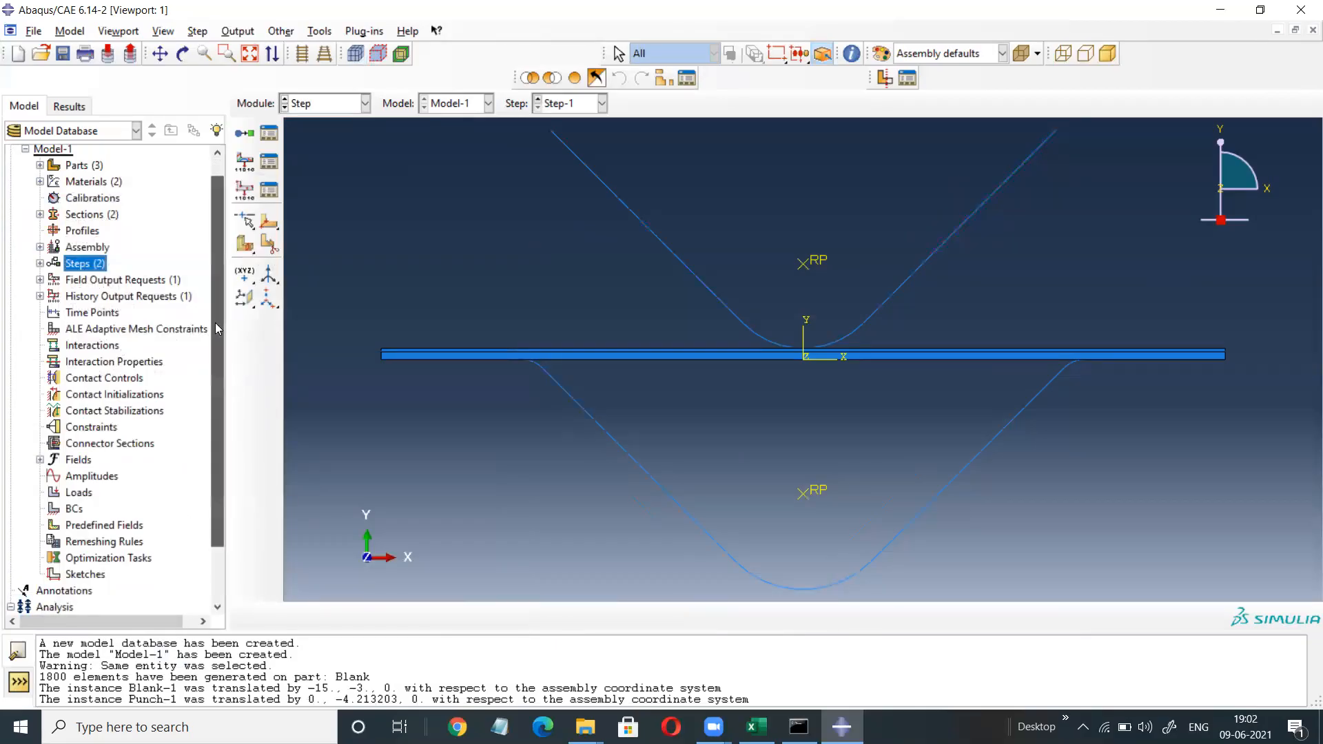
pyautogui.moveTo(216, 324); pyautogui.dragTo(221, 420)
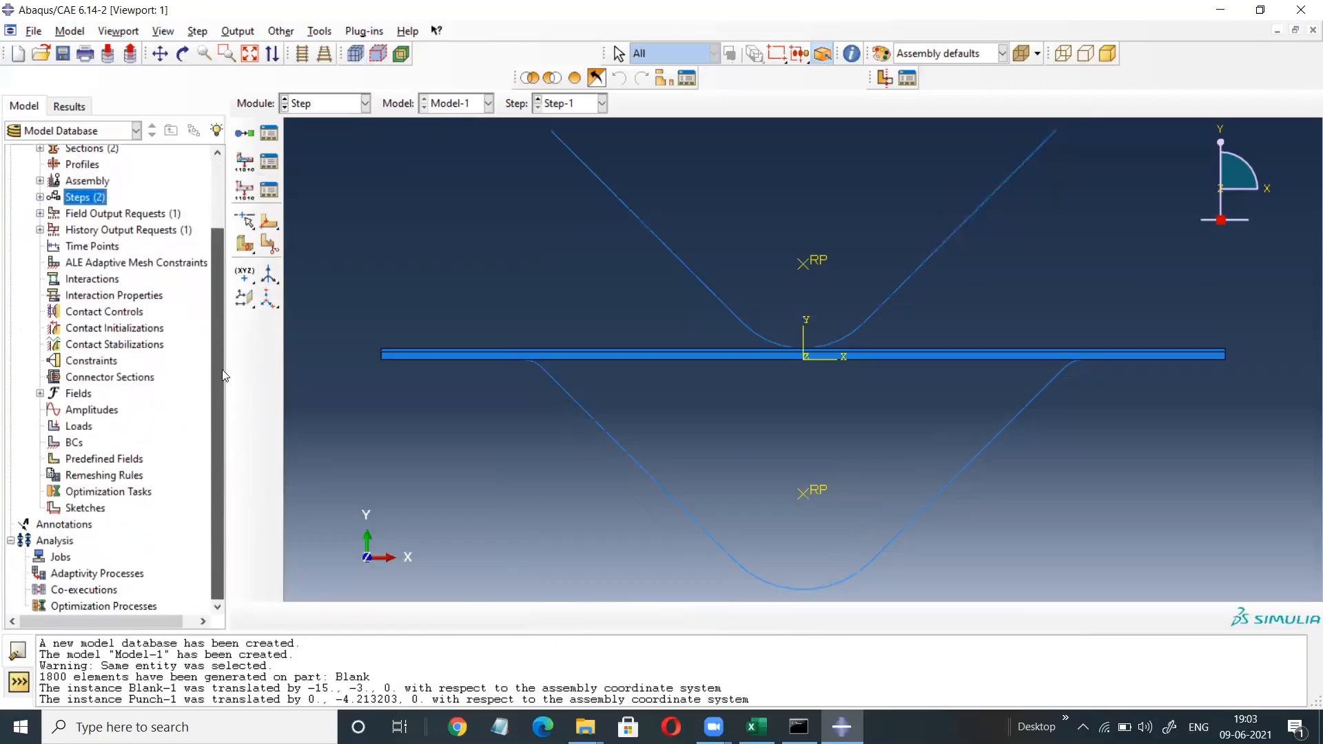
pyautogui.scroll(2, 219, 372)
pyautogui.click(90, 346)
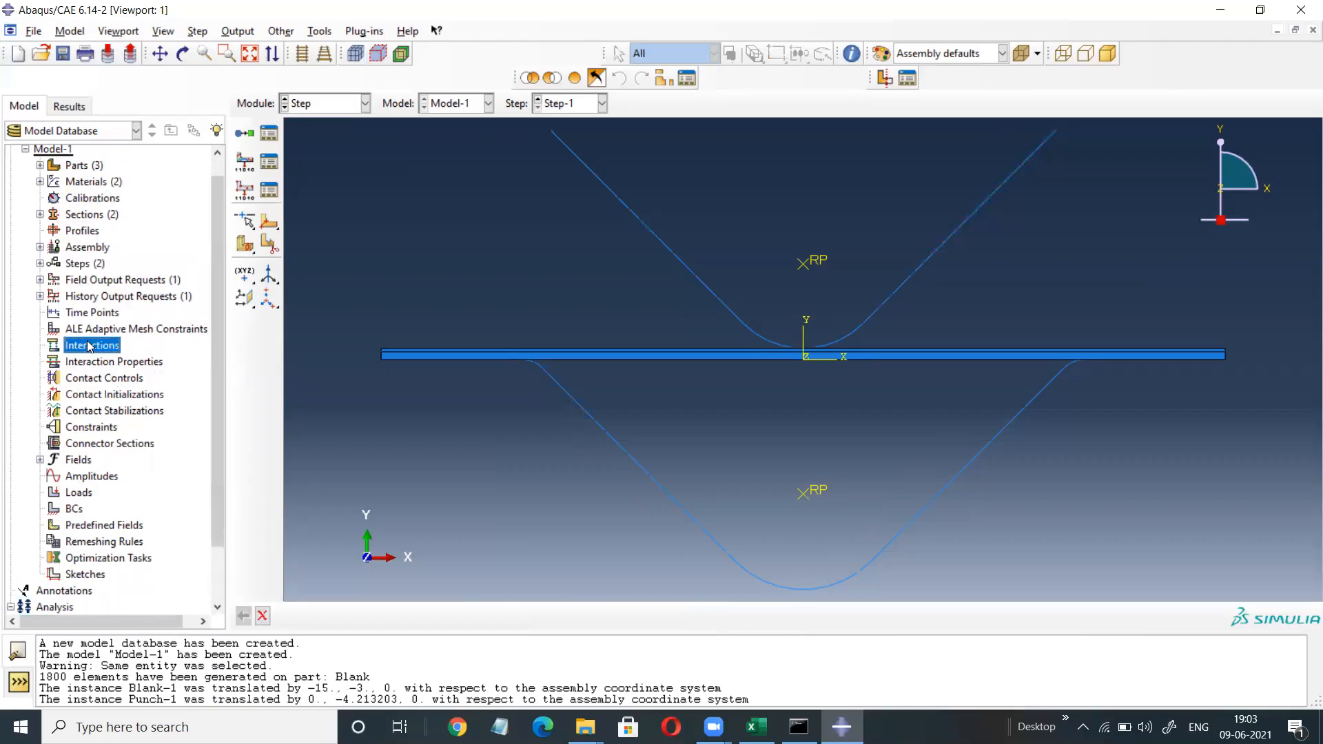
# Start surface-to-surface contact interaction Int-1 in the Initial step.
pyautogui.doubleClick(89, 345)
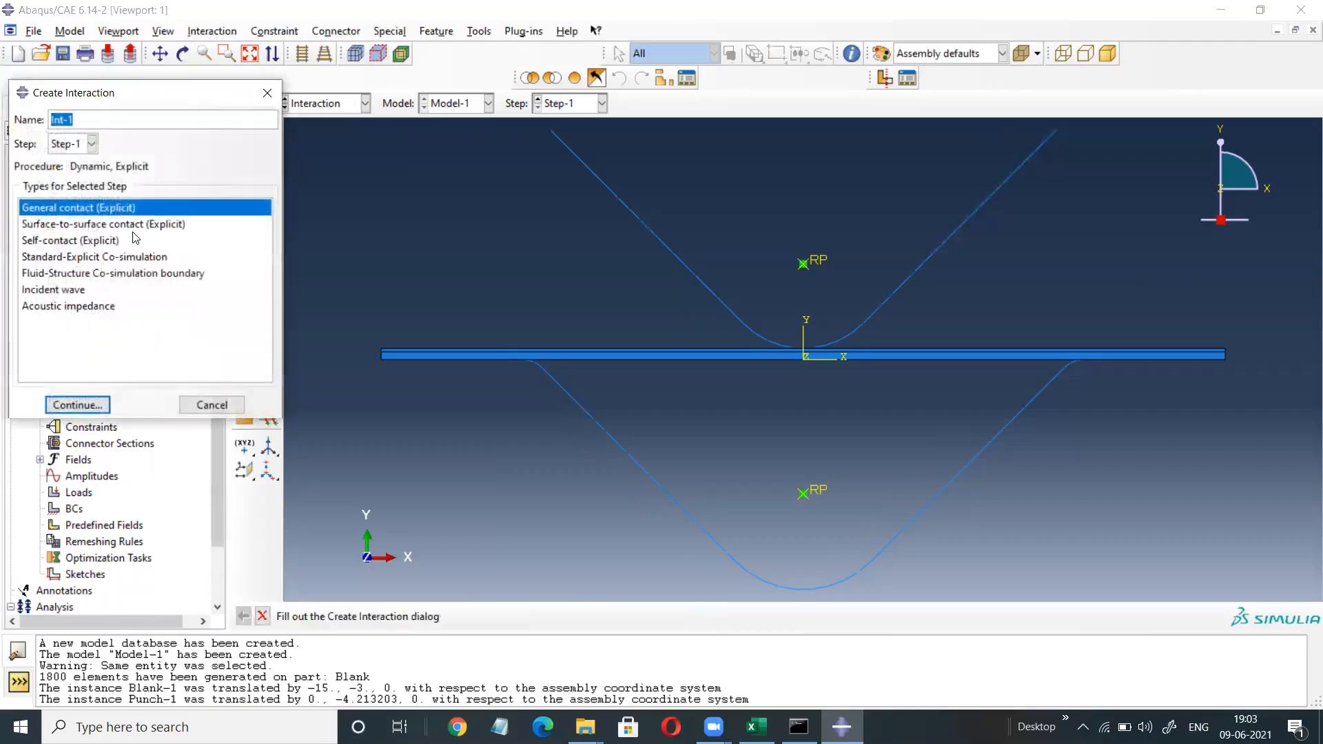
pyautogui.click(92, 145)
pyautogui.click(72, 164)
pyautogui.click(93, 224)
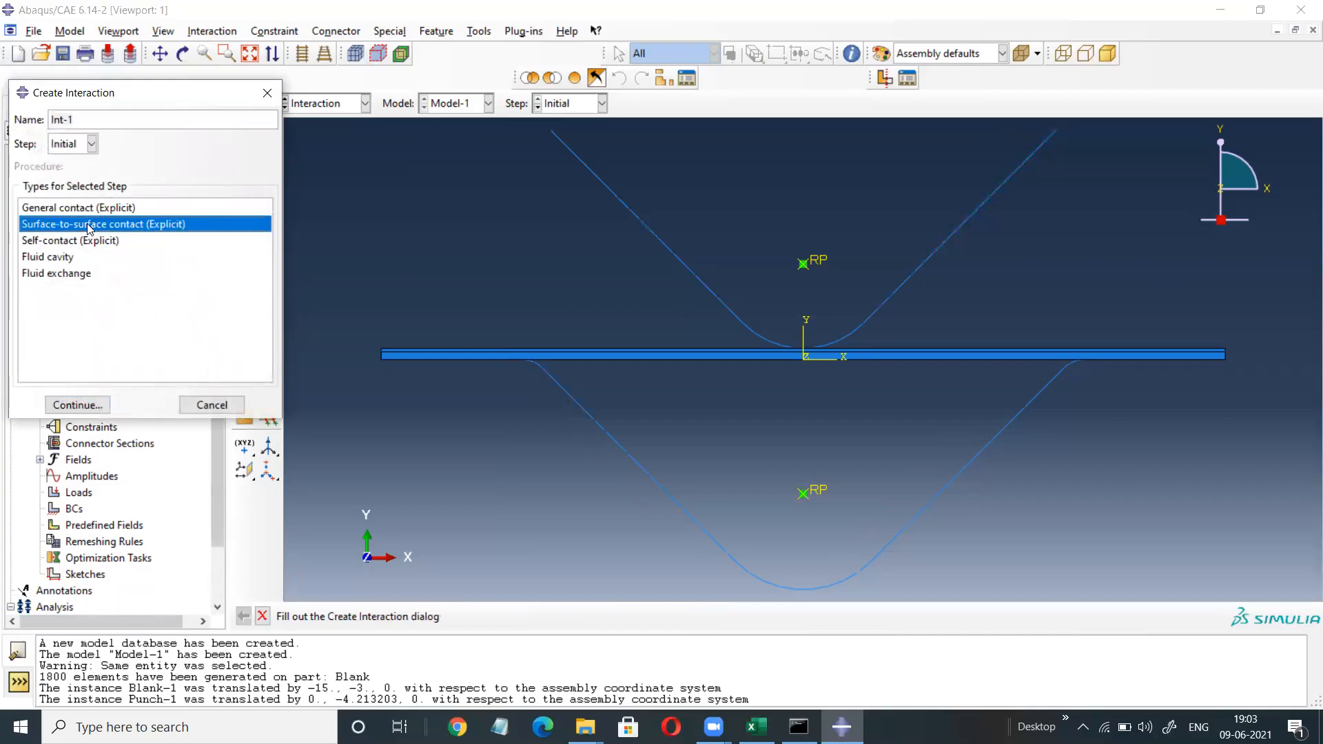
pyautogui.click(76, 406)
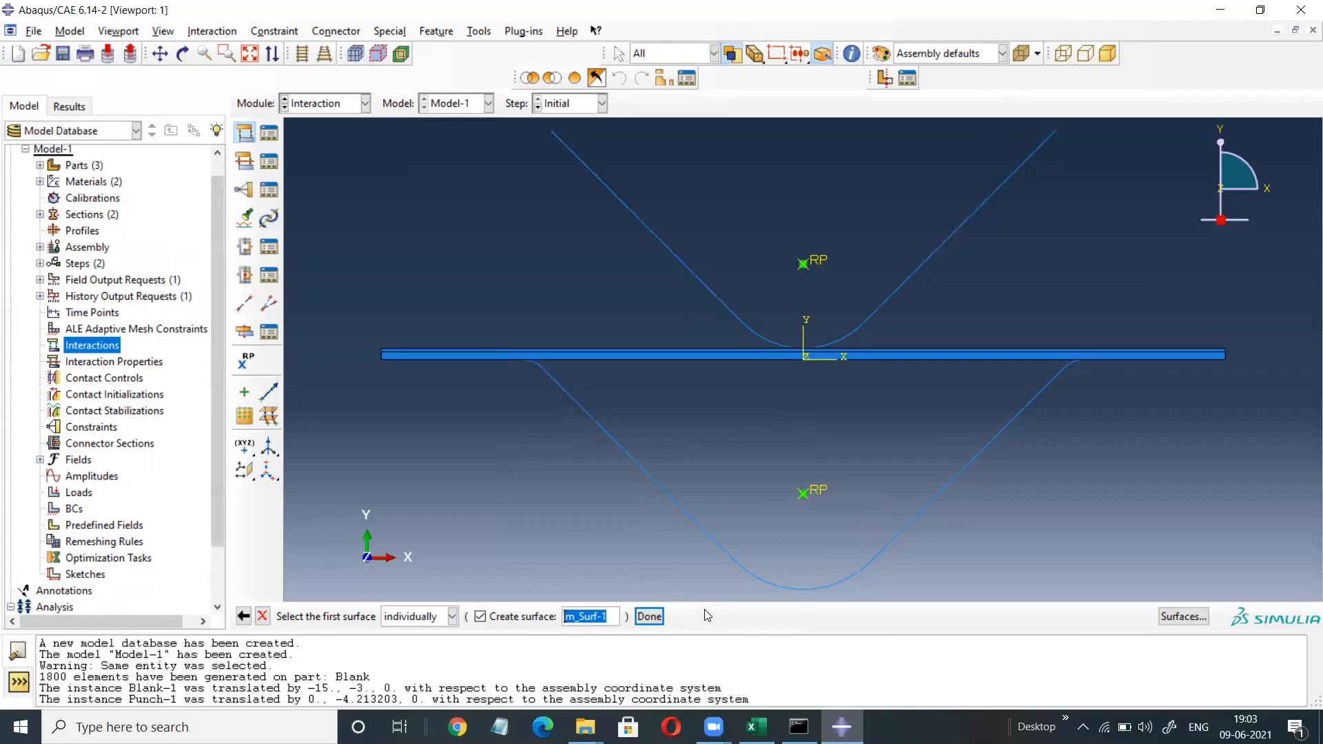
# Use the blank's whole bottom edge as the first surface and the lower die curve's magenta side as the second.
pyautogui.click(678, 359)
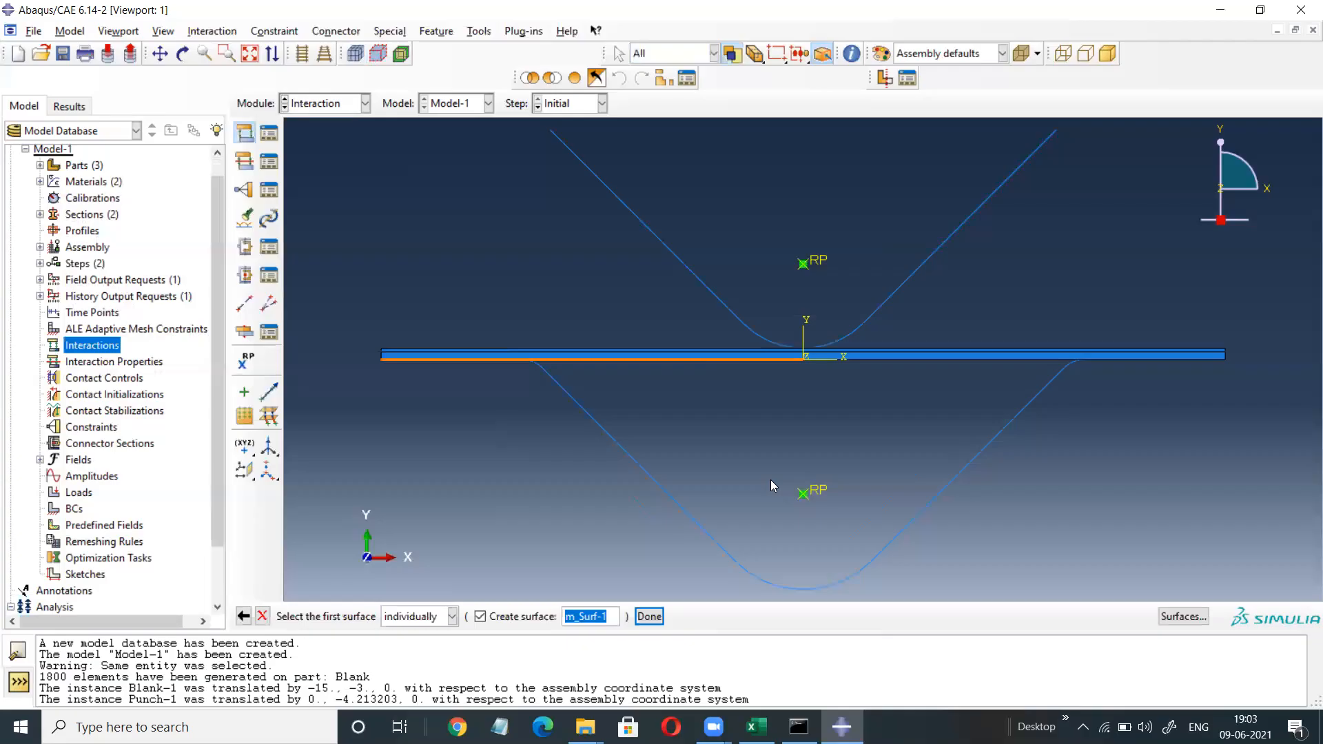
pyautogui.keyDown('shift'); pyautogui.click(920, 359); pyautogui.keyUp('shift')
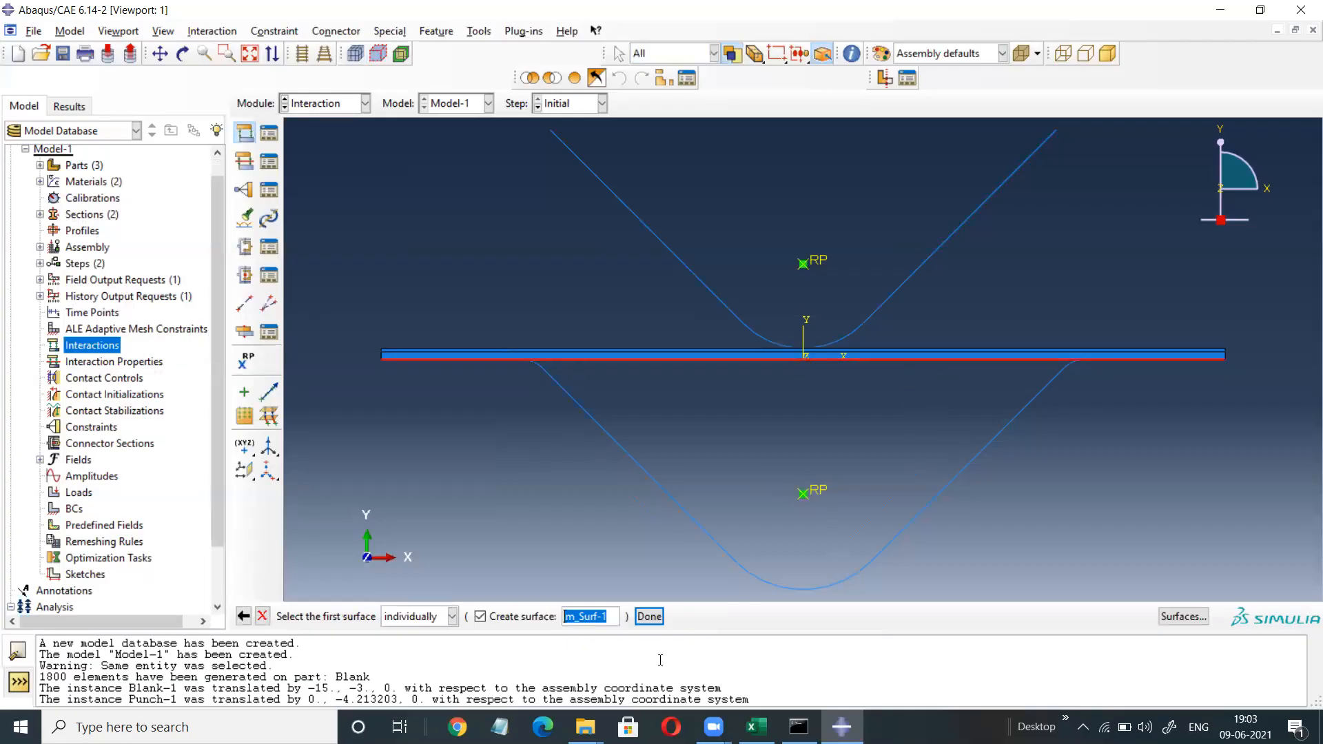
pyautogui.click(649, 616)
pyautogui.click(461, 616)
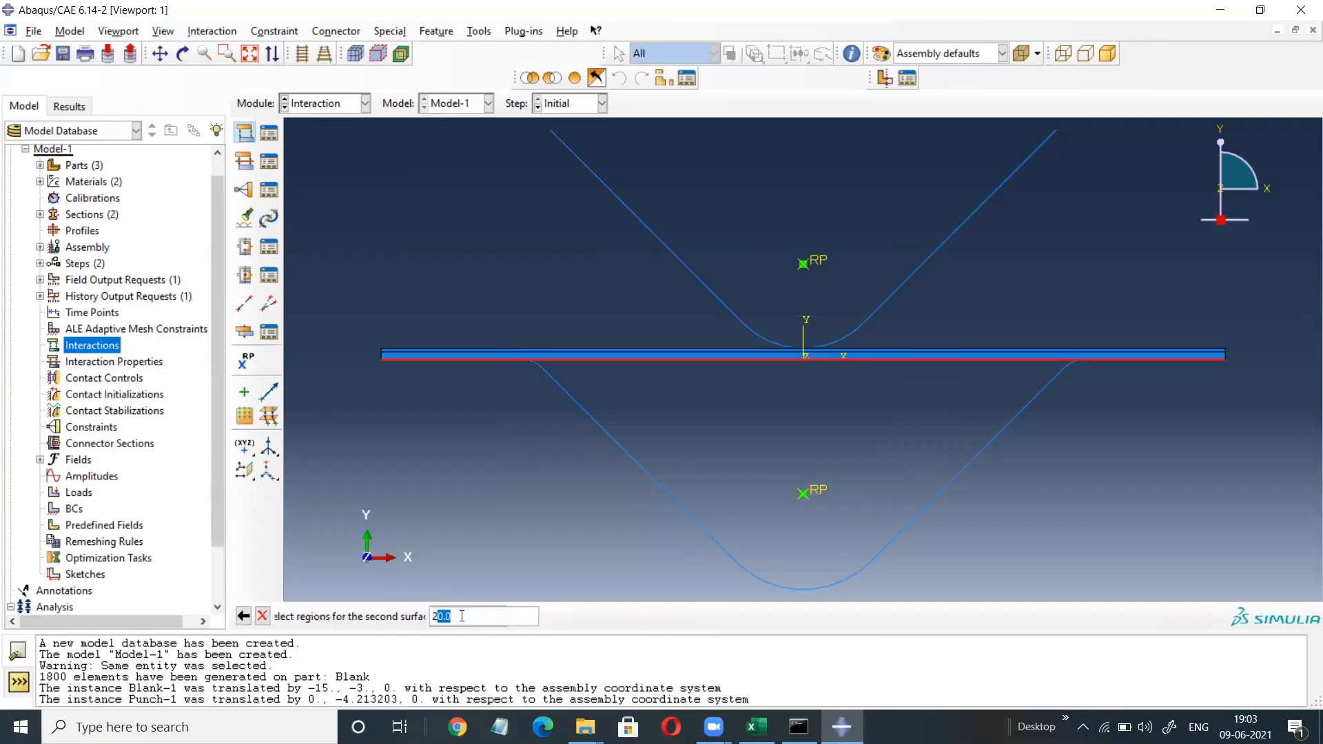
pyautogui.moveTo(694, 402); pyautogui.dragTo(632, 525)
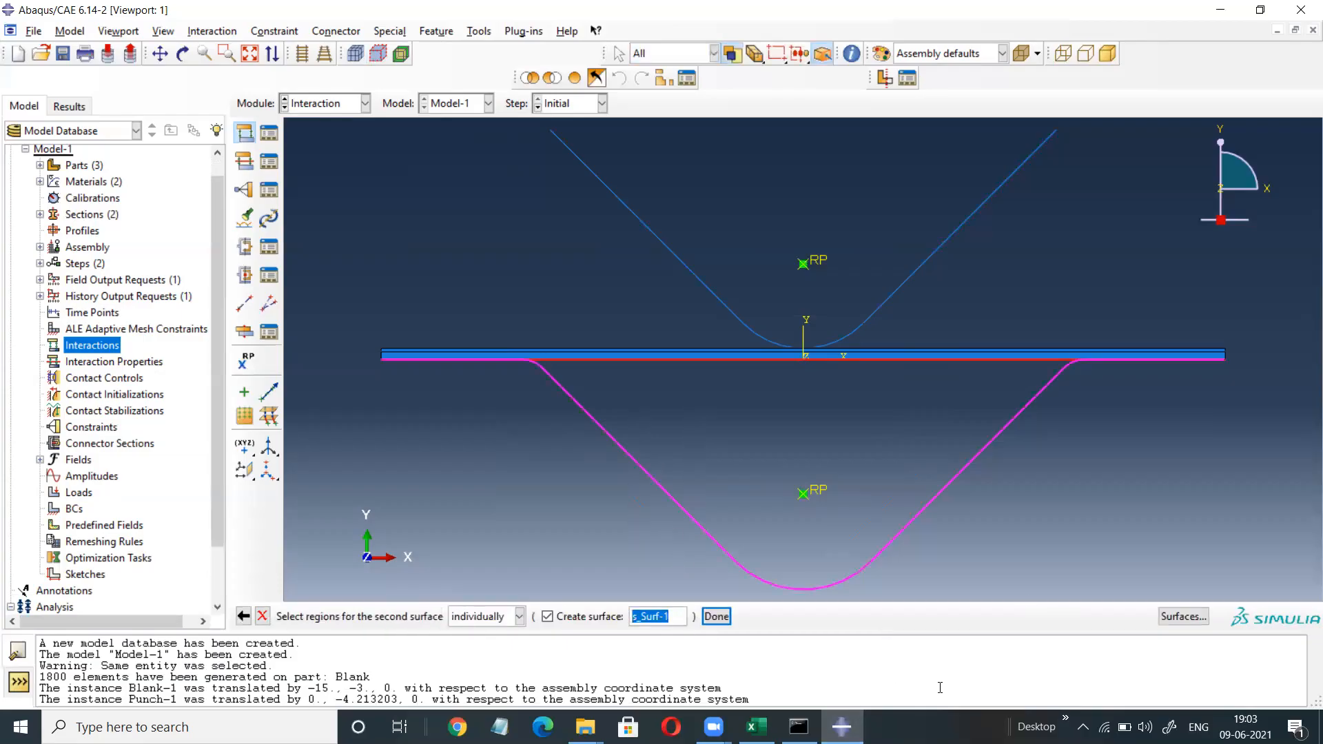
pyautogui.click(722, 622)
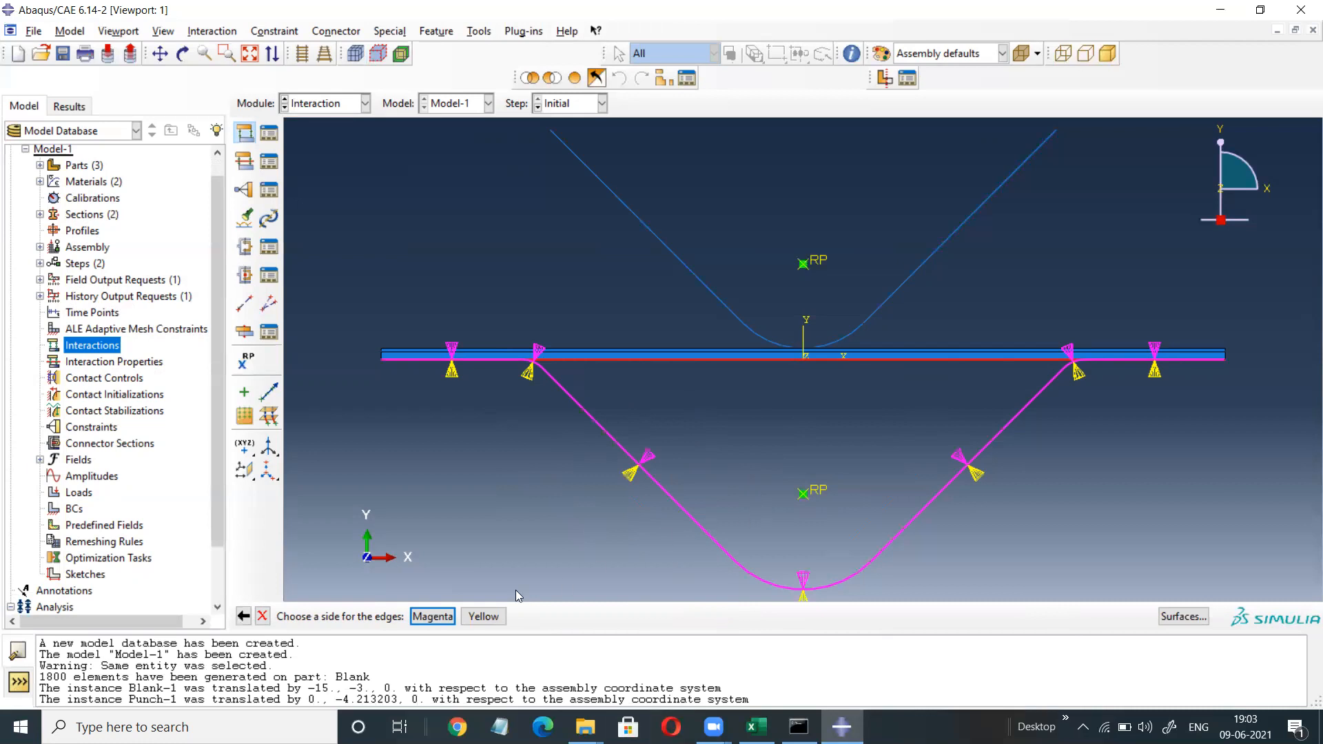
pyautogui.click(428, 616)
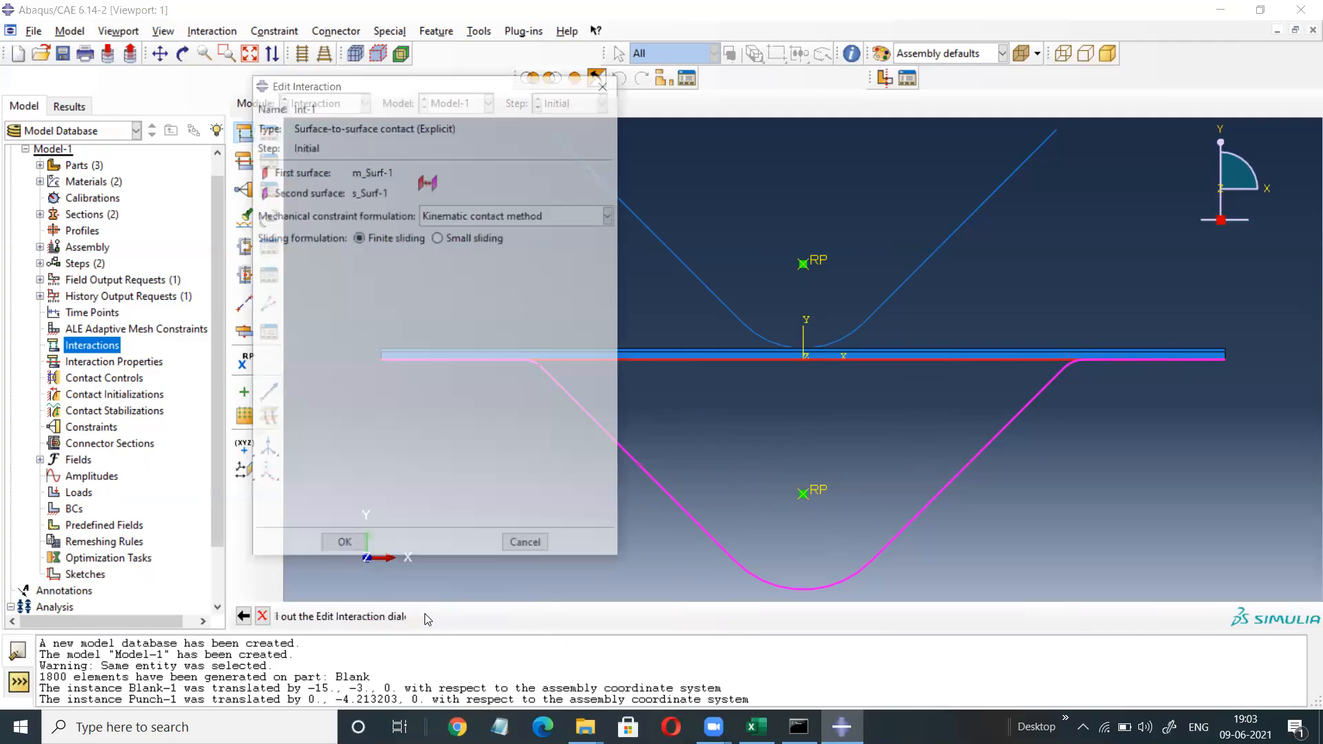
# Switch Int-1 to penalty enforcement and add a new Contact property with tangential behaviour.
pyautogui.click(541, 217)
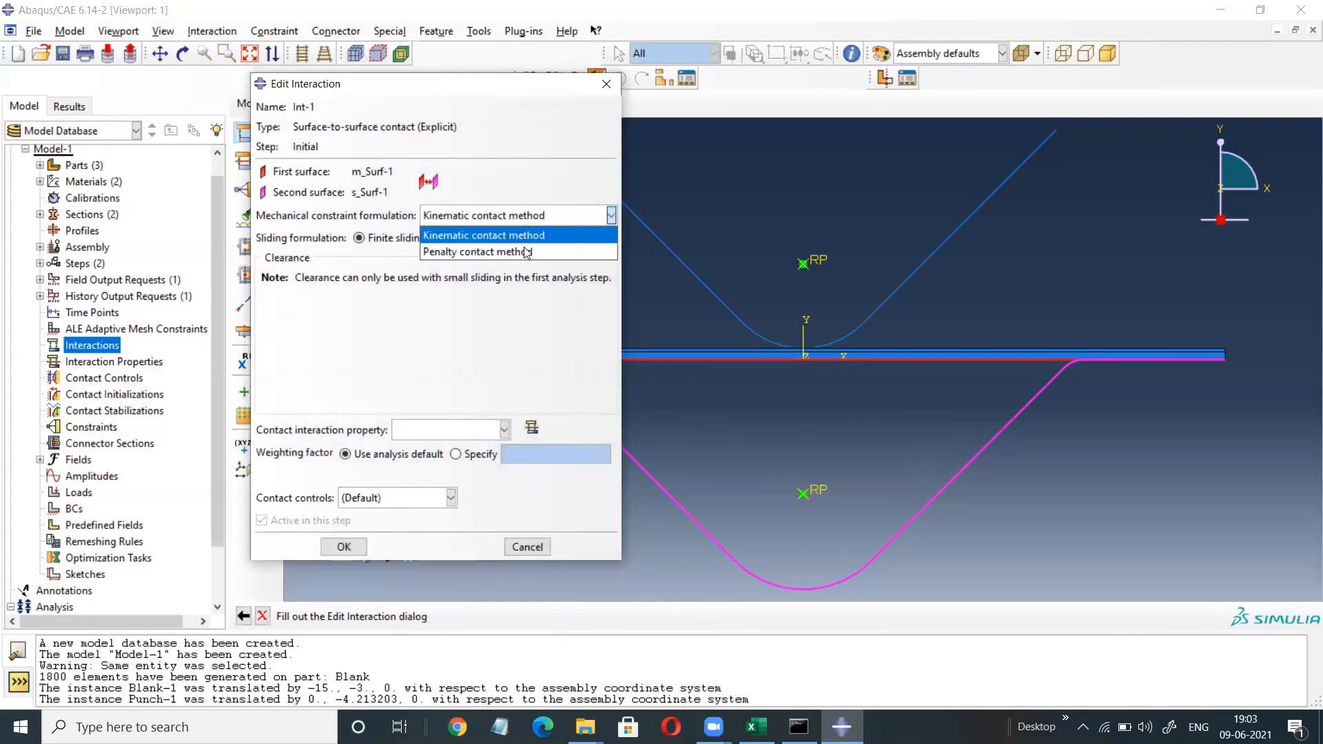
pyautogui.click(507, 258)
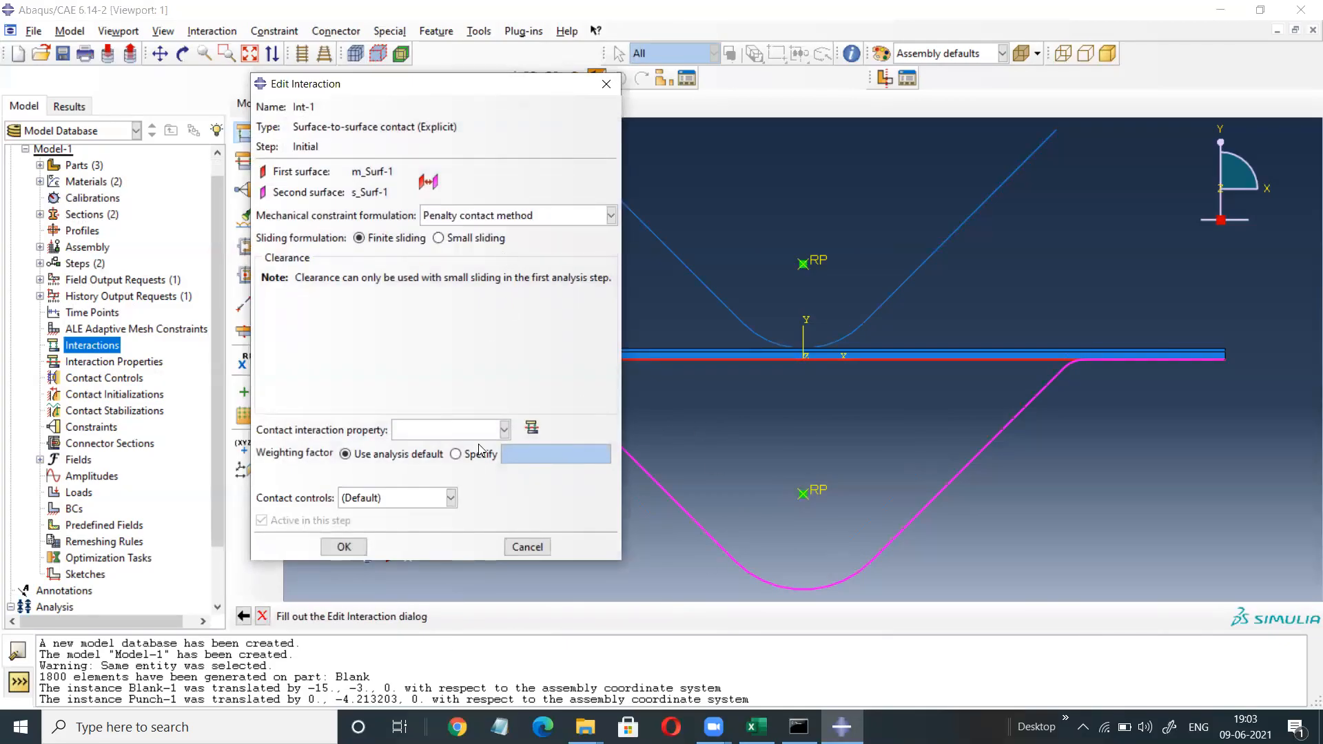
pyautogui.click(532, 429)
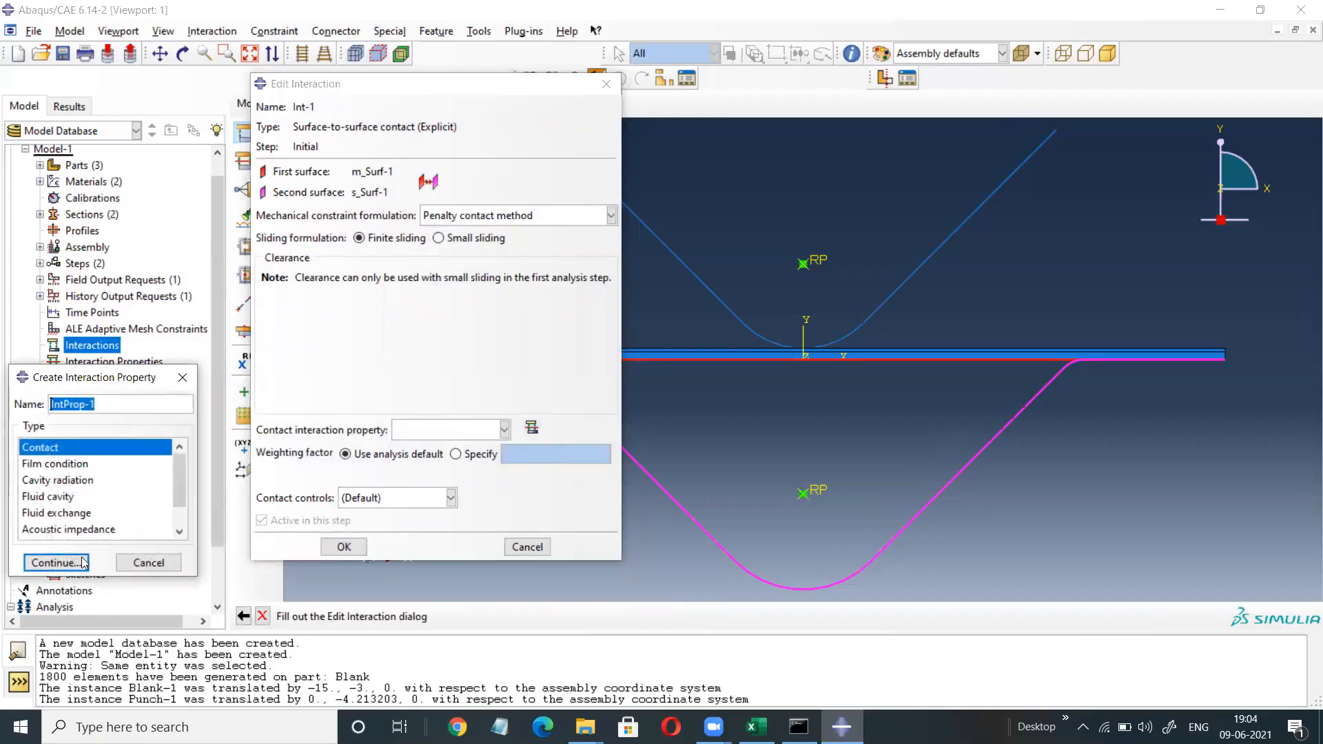
pyautogui.click(54, 564)
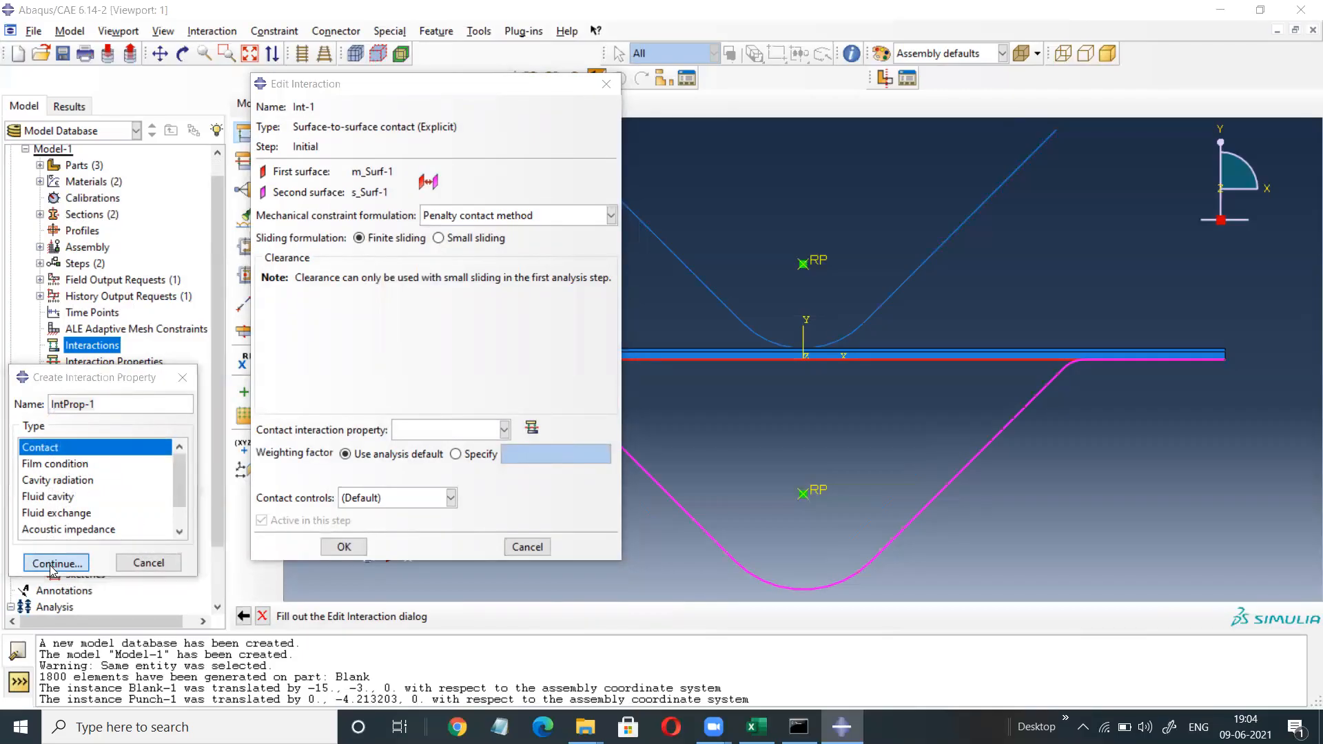
pyautogui.click(64, 251)
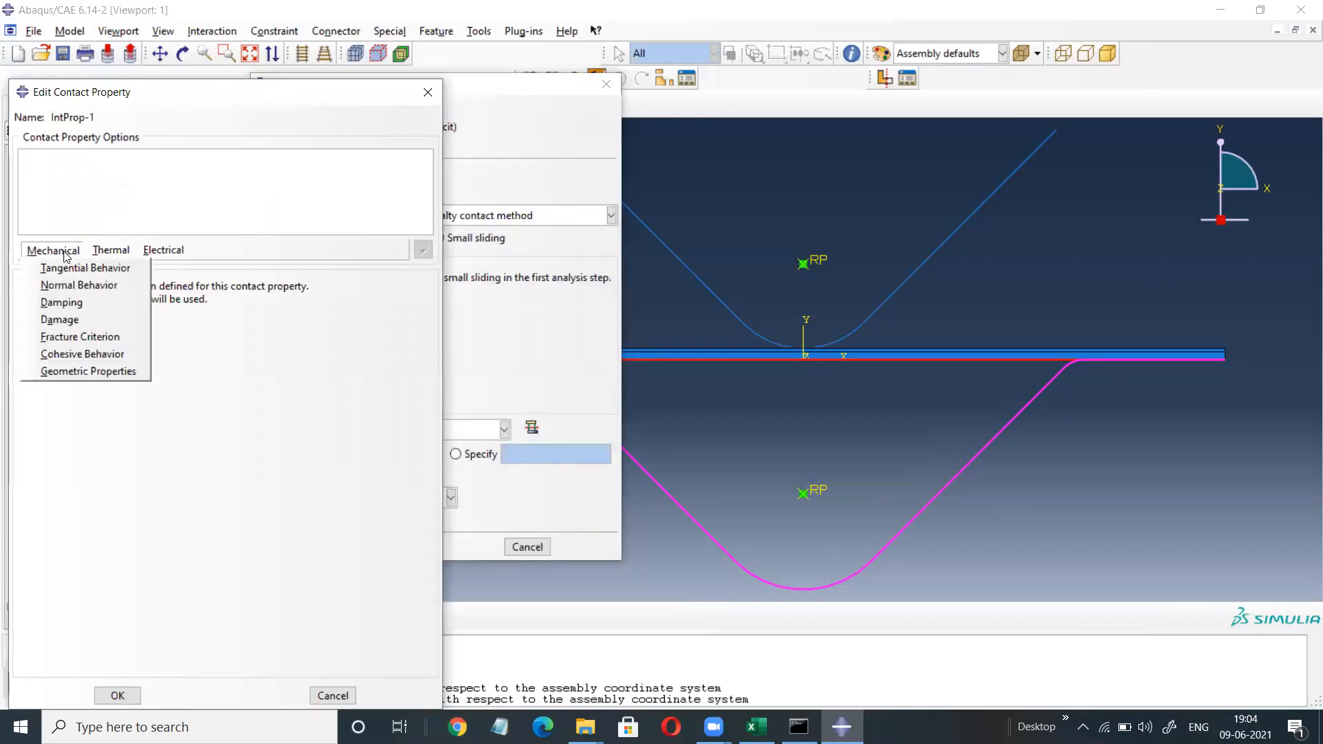
pyautogui.click(69, 267)
# Give IntProp-1 penalty friction with coefficient 0 and create interaction Int-1.
pyautogui.click(154, 307)
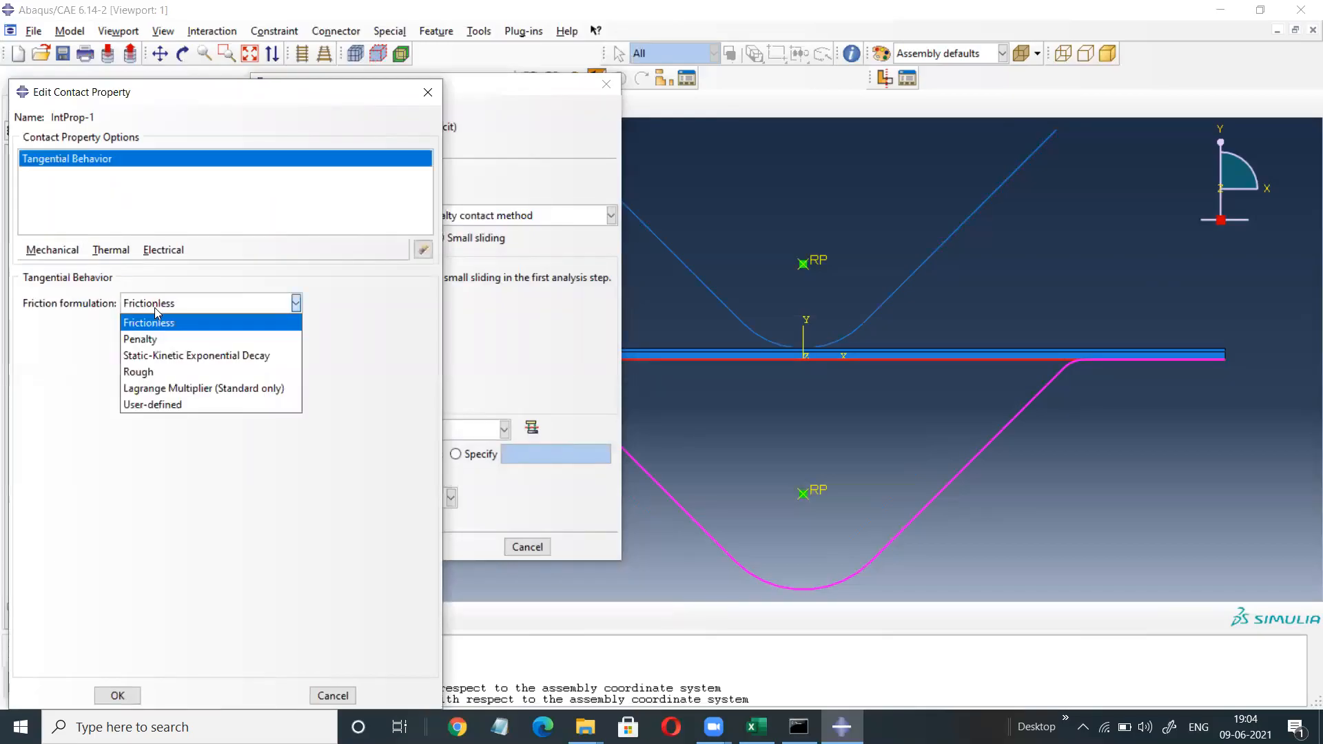
pyautogui.click(149, 336)
pyautogui.click(74, 485)
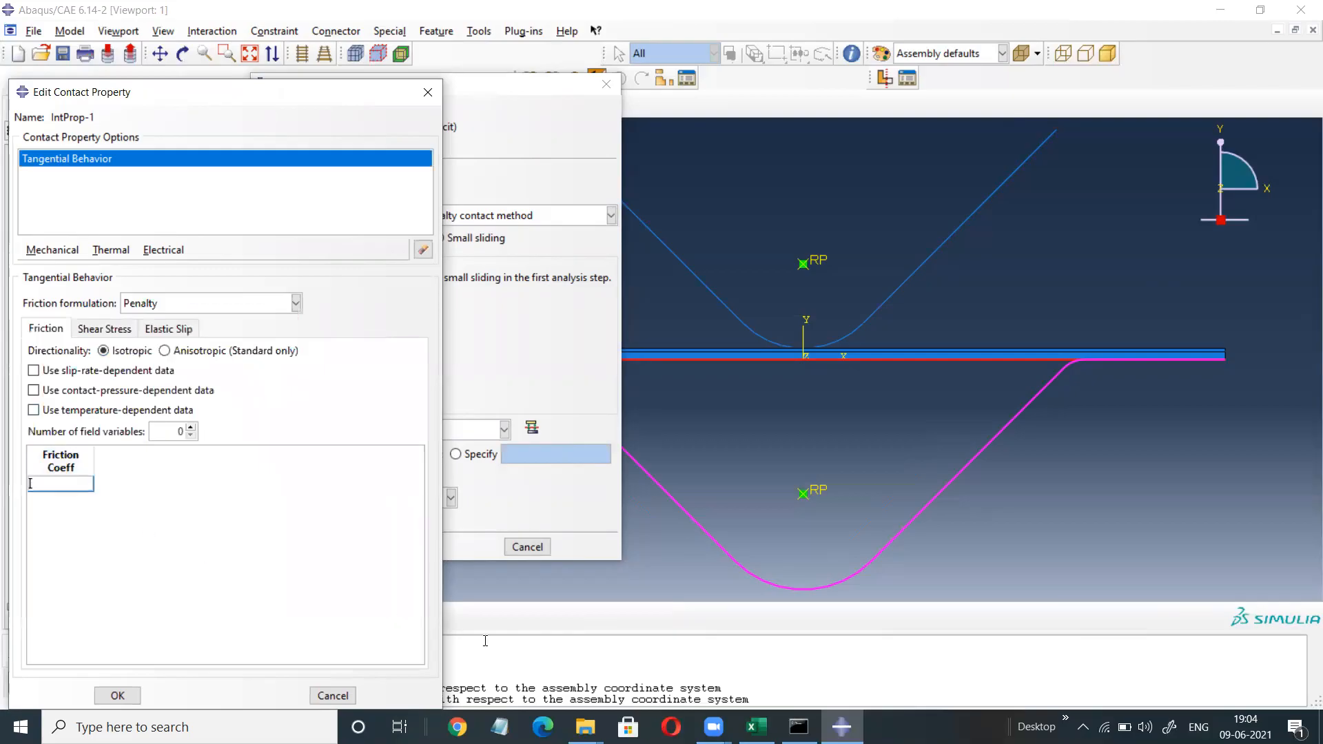
pyautogui.write('0.10')
pyautogui.click(117, 694)
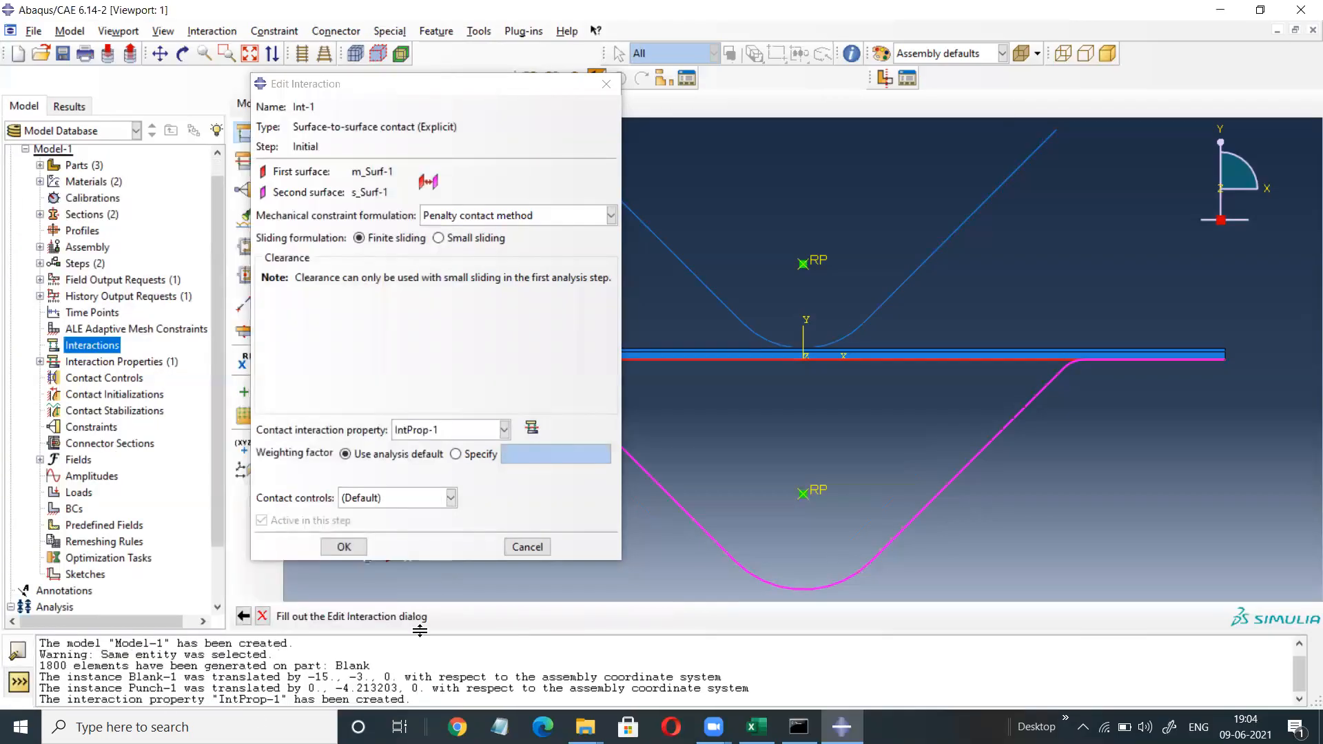
pyautogui.click(343, 547)
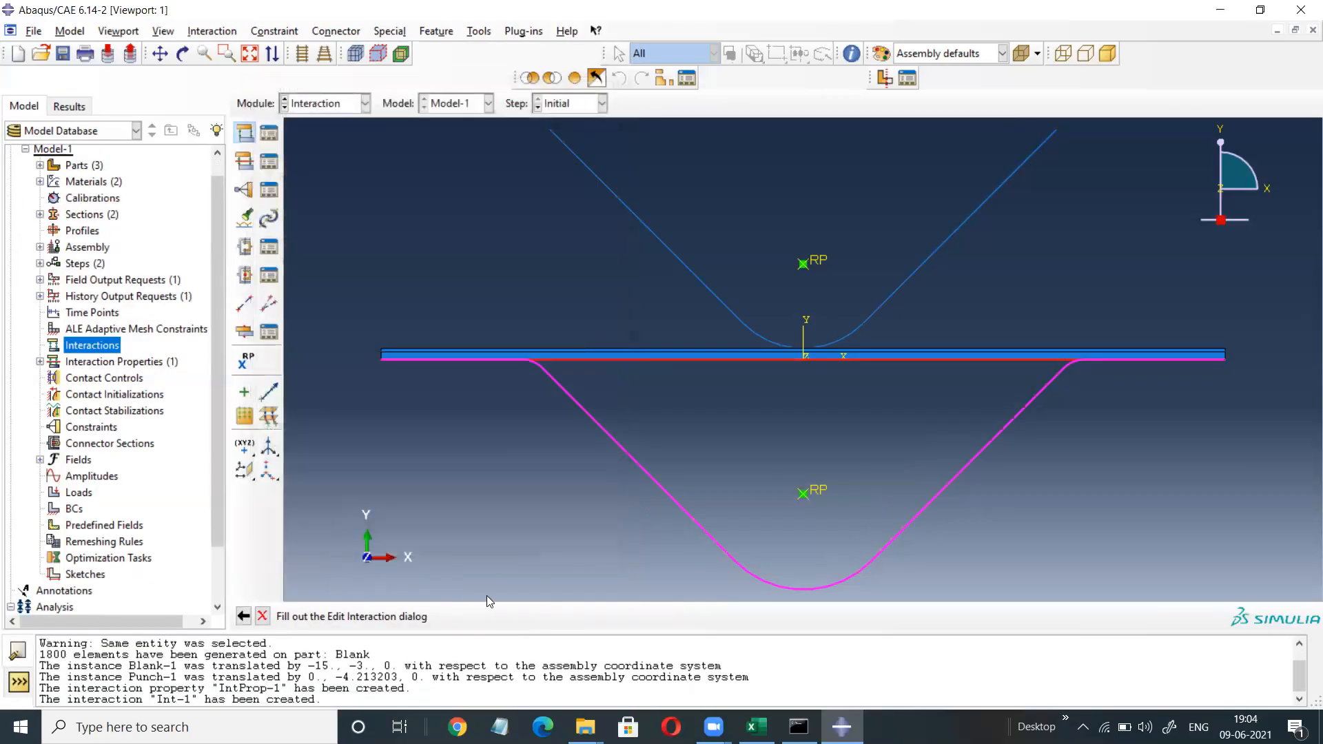
pyautogui.doubleClick(103, 346)
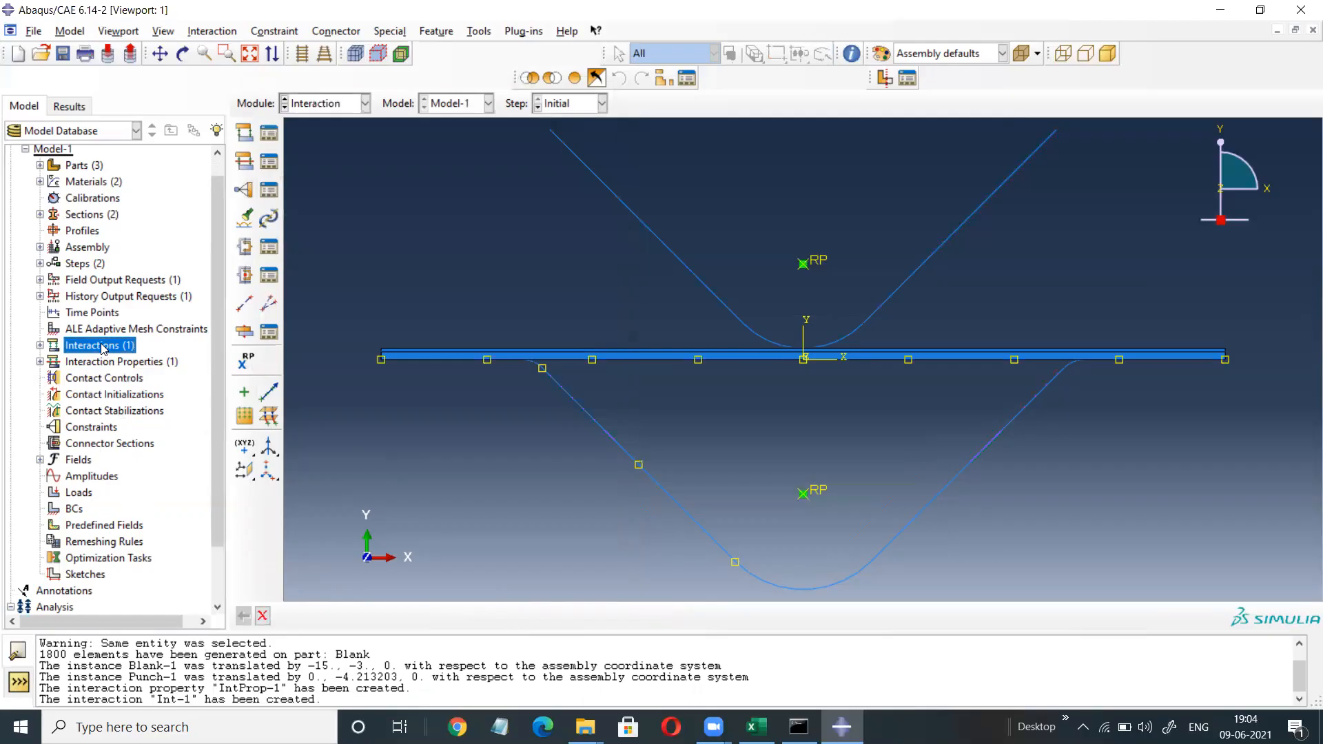
# Start interaction Int-2 in Step-1 as a surface-to-surface contact.
pyautogui.doubleClick(103, 347)
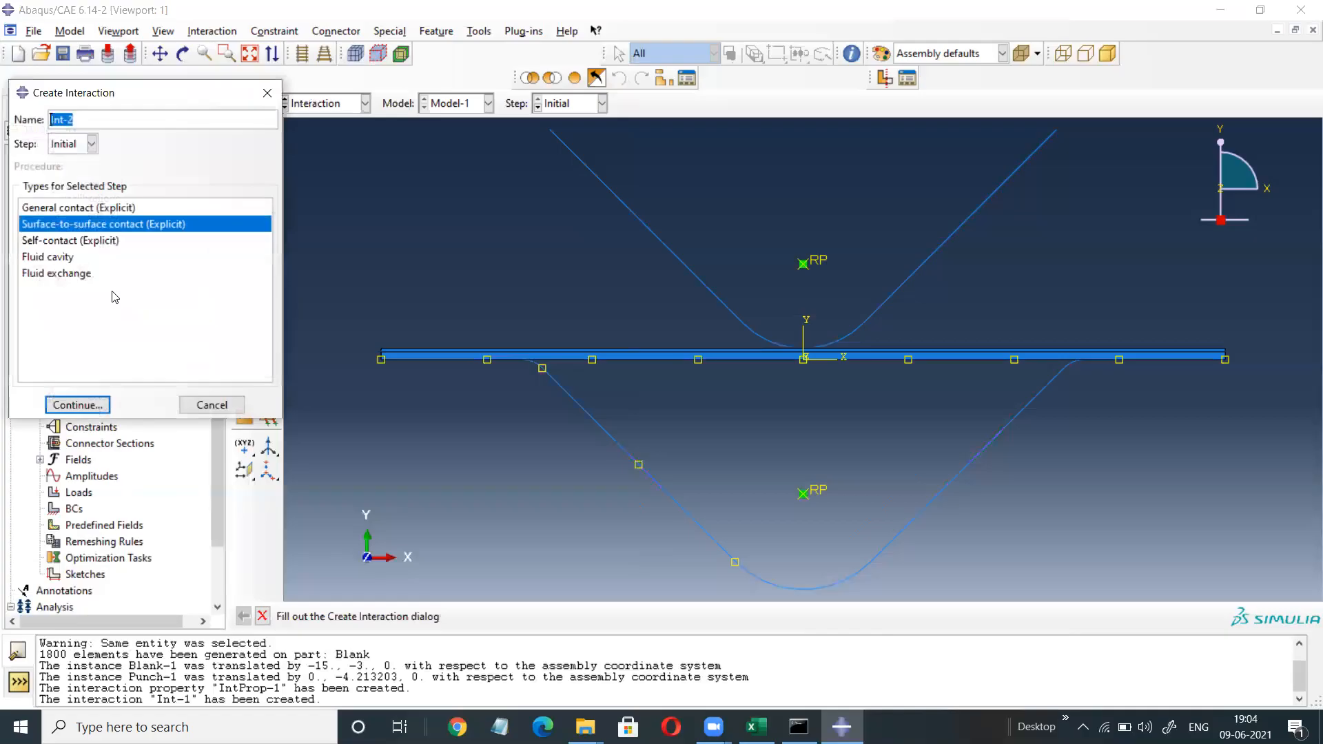
pyautogui.click(92, 143)
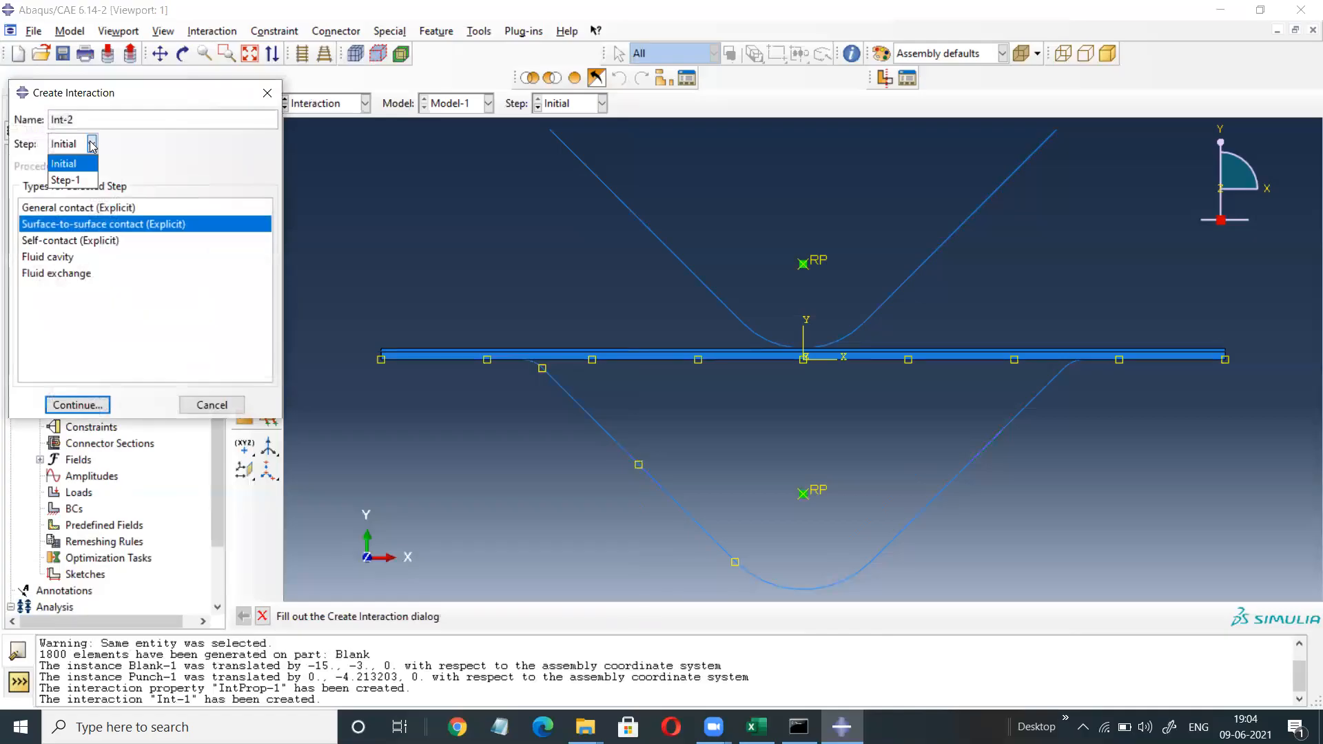
pyautogui.click(76, 181)
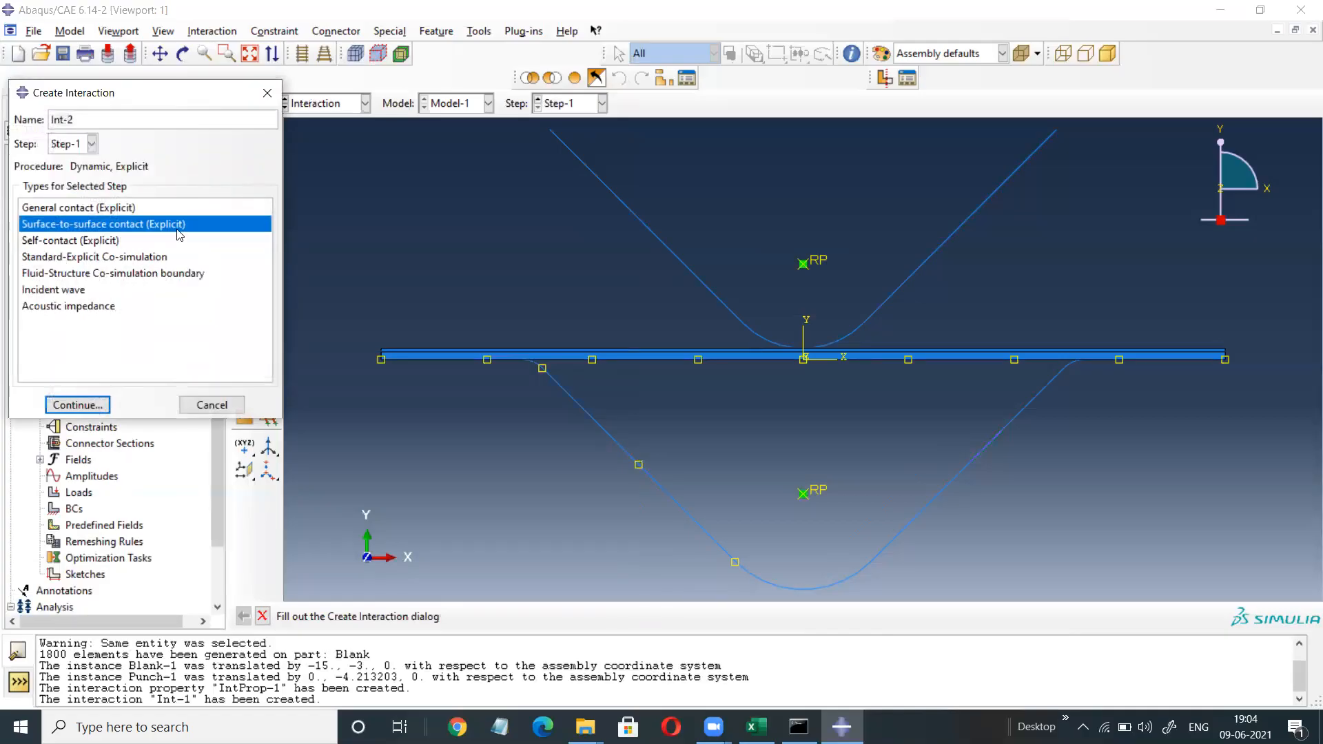
pyautogui.click(77, 405)
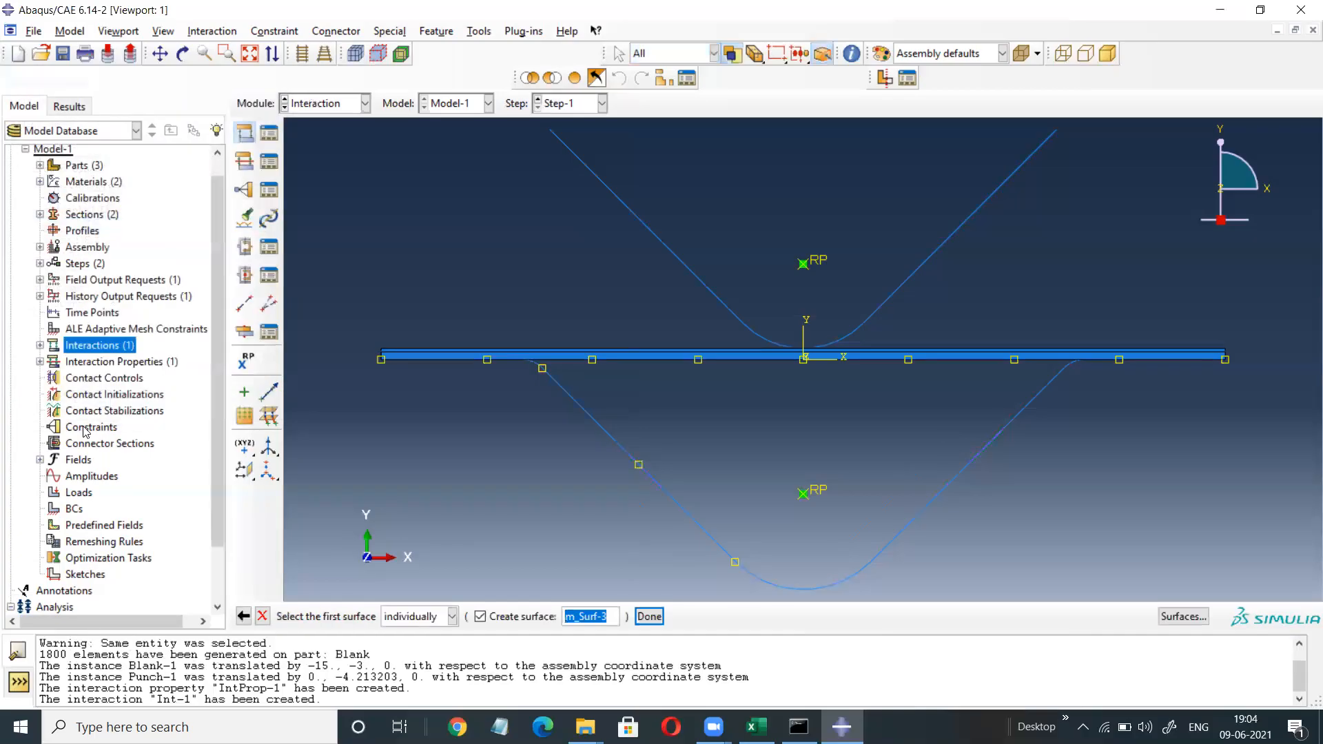
# Use the blank's whole top edge as the first surface and the punch edge's yellow side as the second.
pyautogui.click(672, 350)
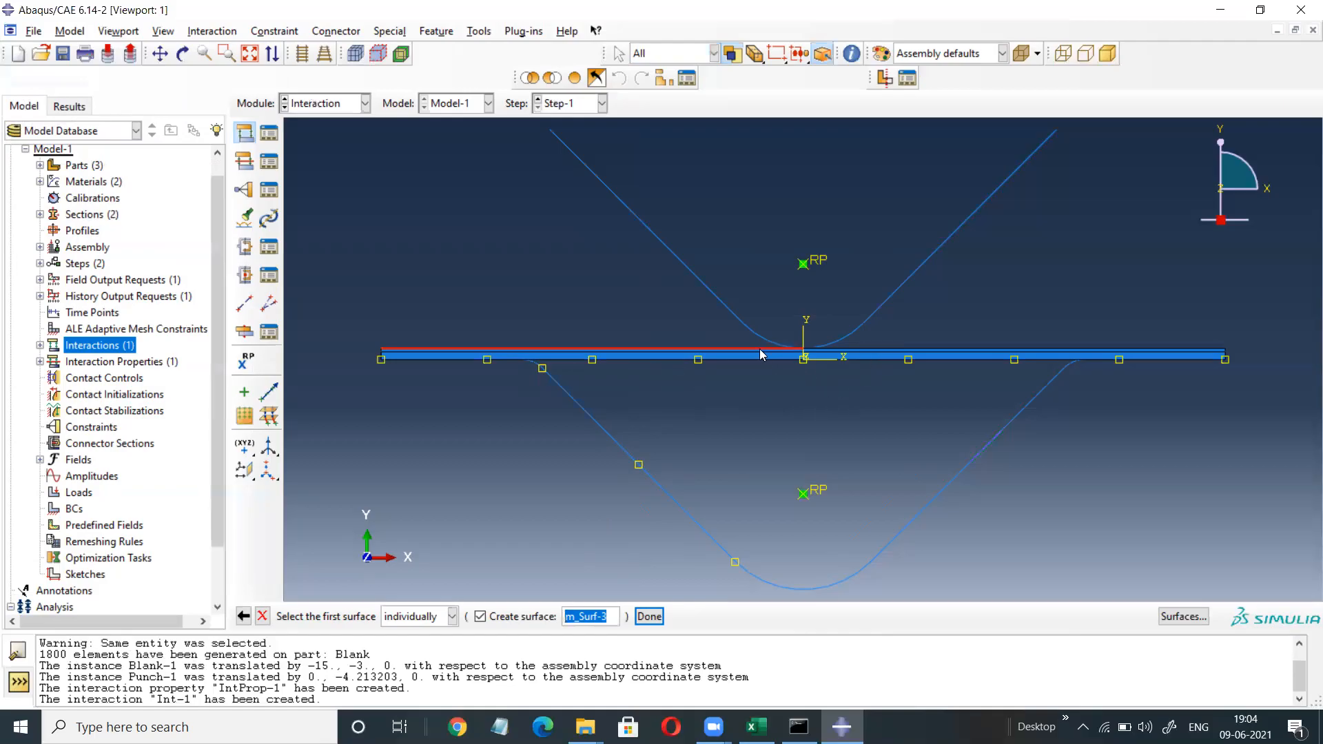
pyautogui.click(862, 352)
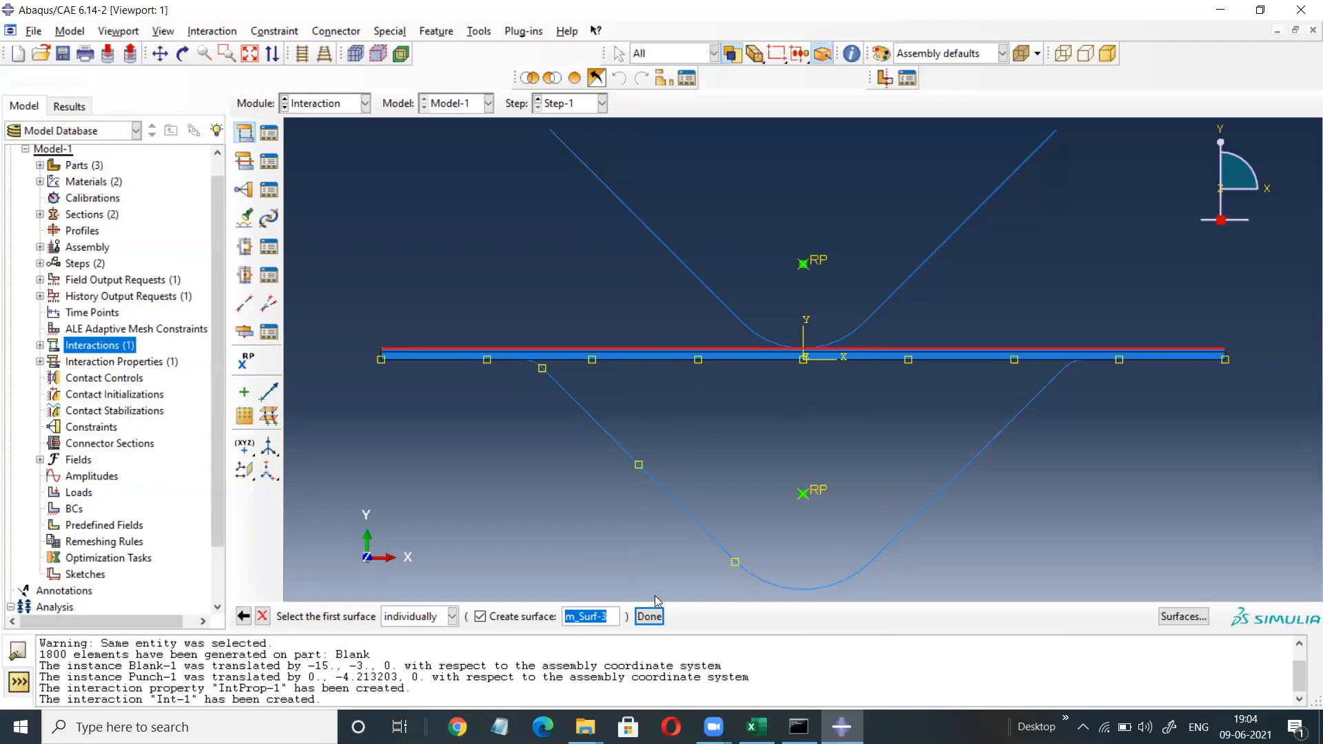
pyautogui.click(651, 616)
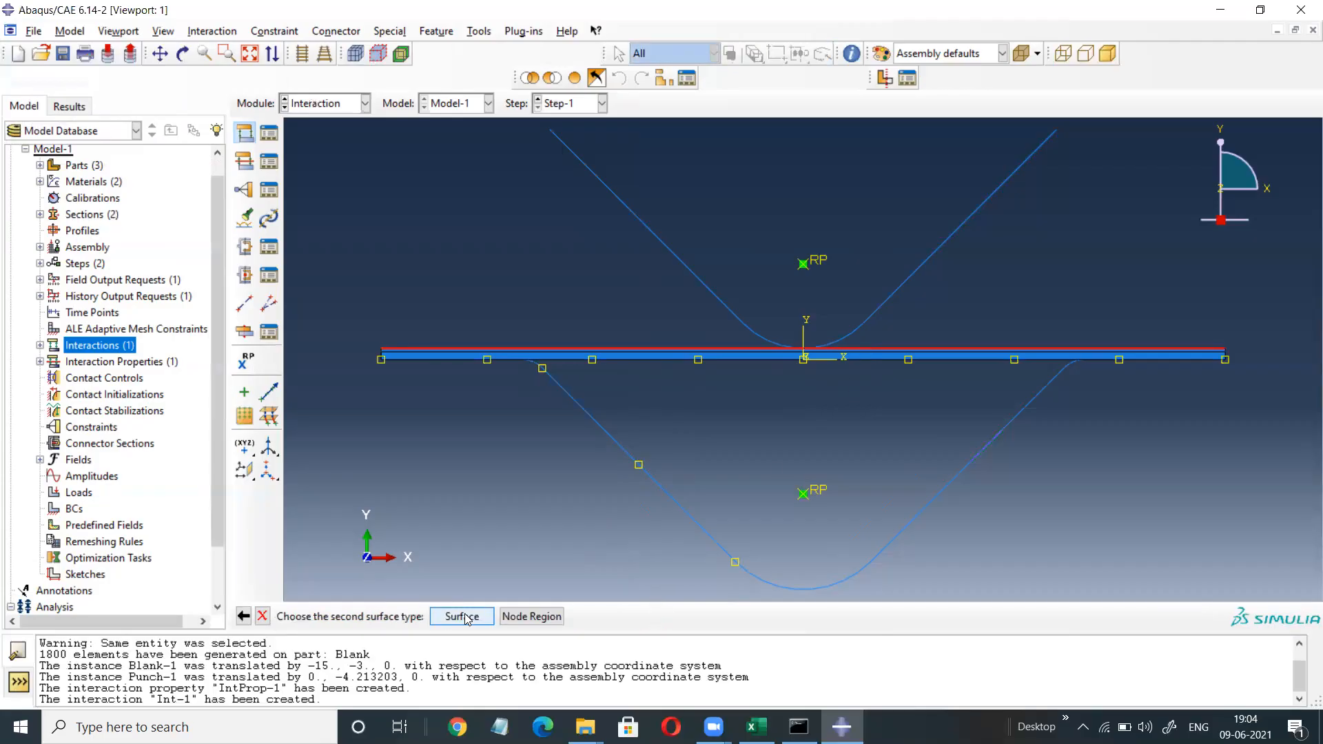
pyautogui.click(462, 616)
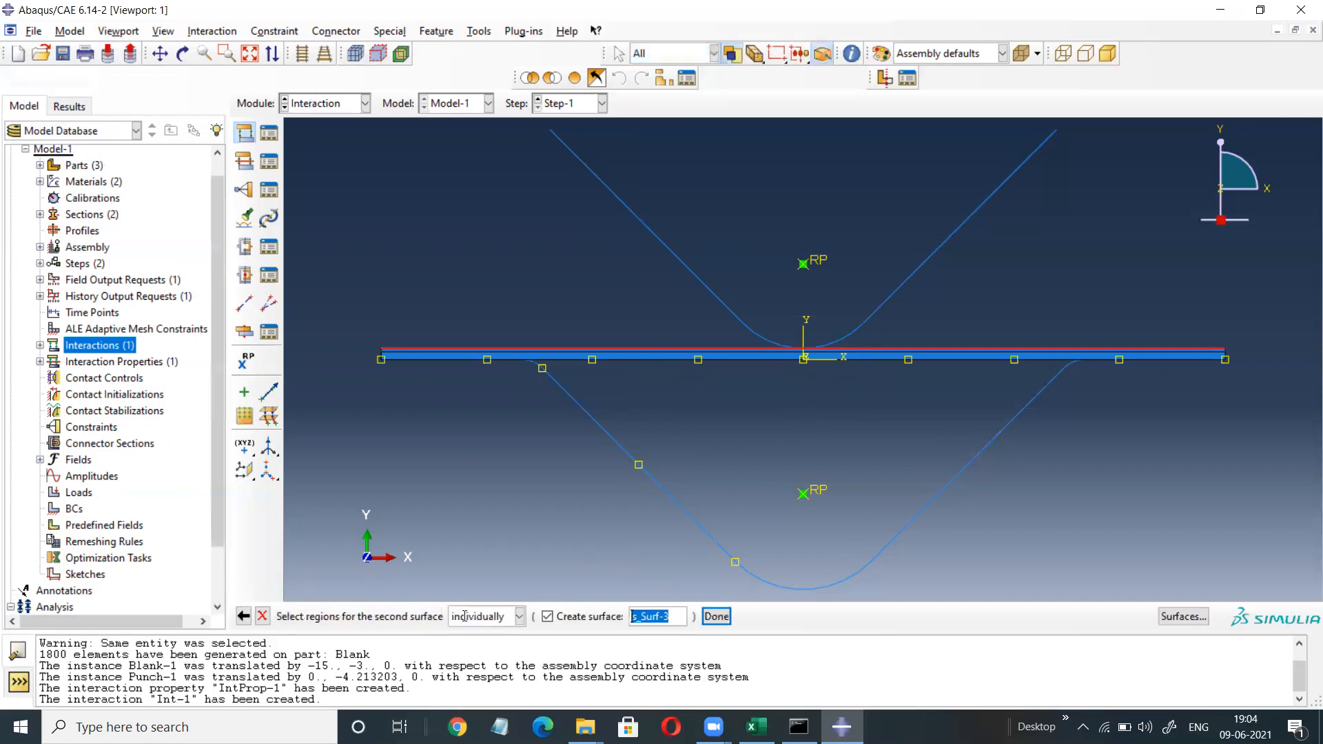
pyautogui.moveTo(648, 267); pyautogui.dragTo(636, 291)
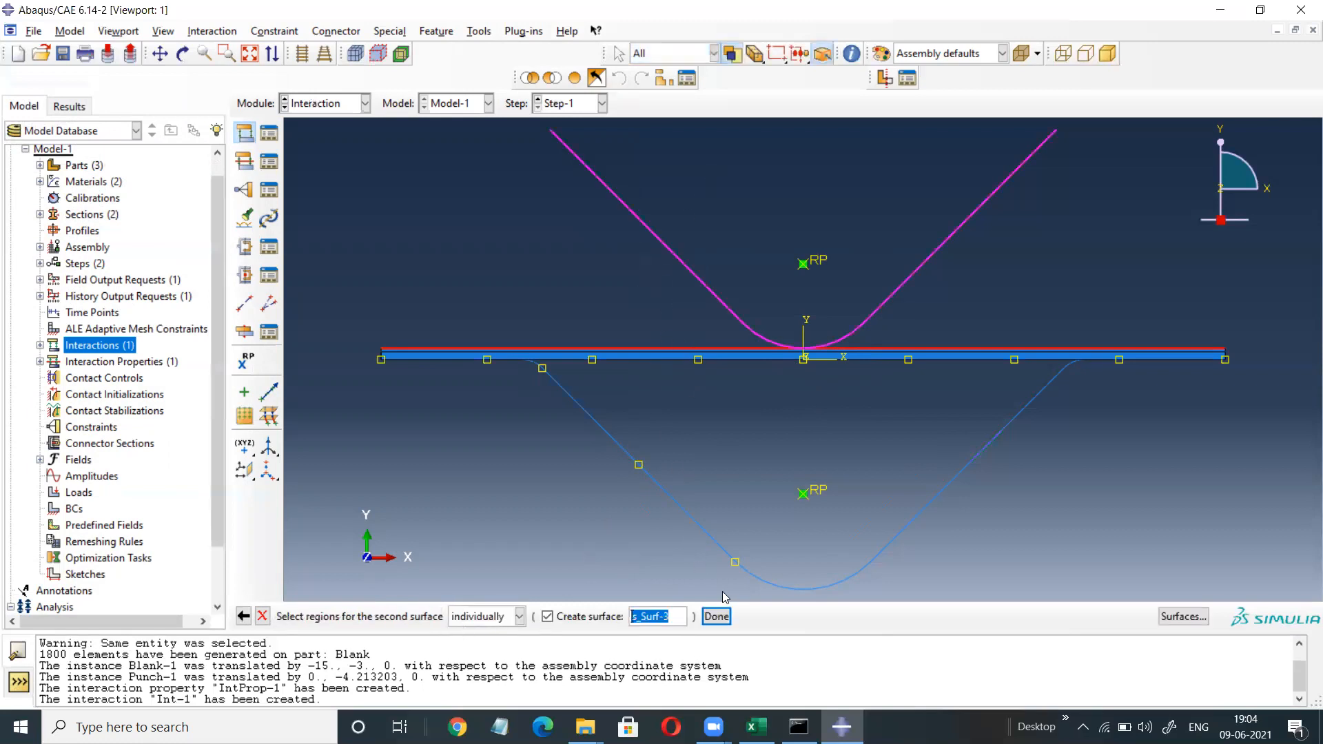
pyautogui.click(717, 616)
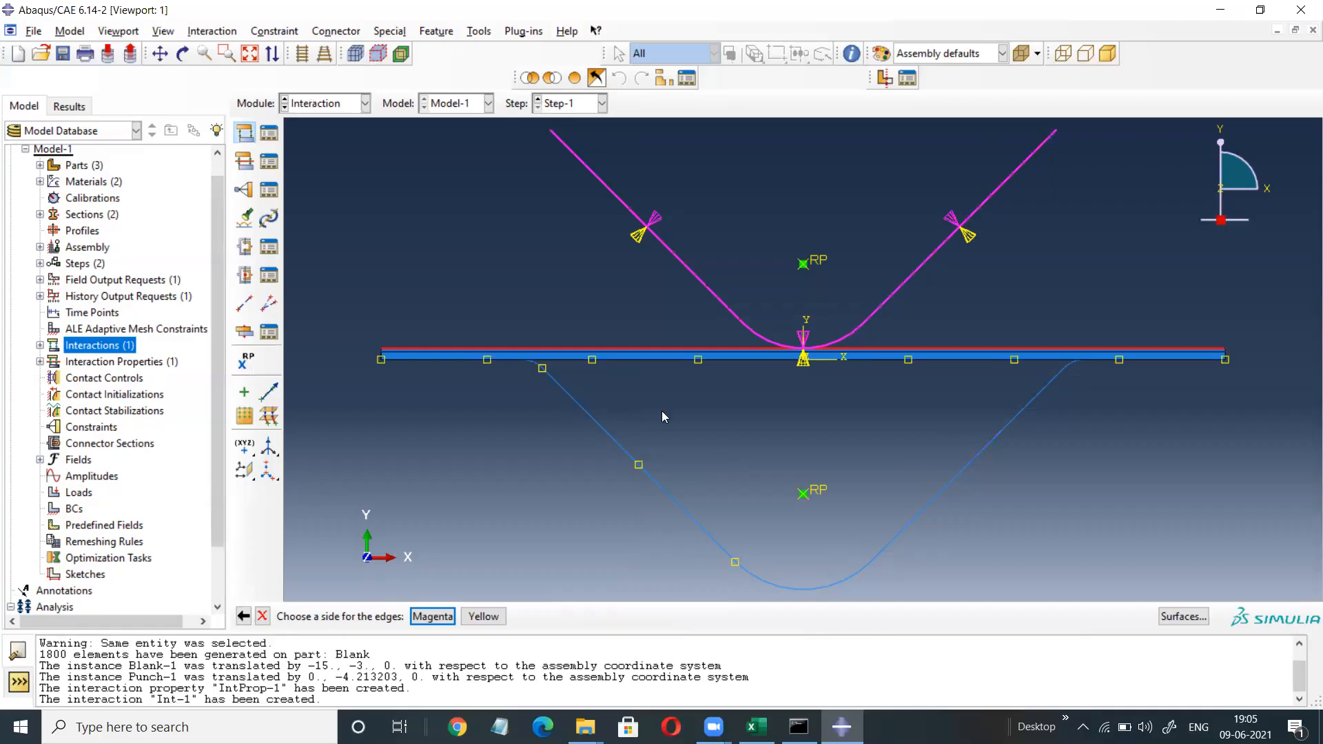
pyautogui.click(491, 617)
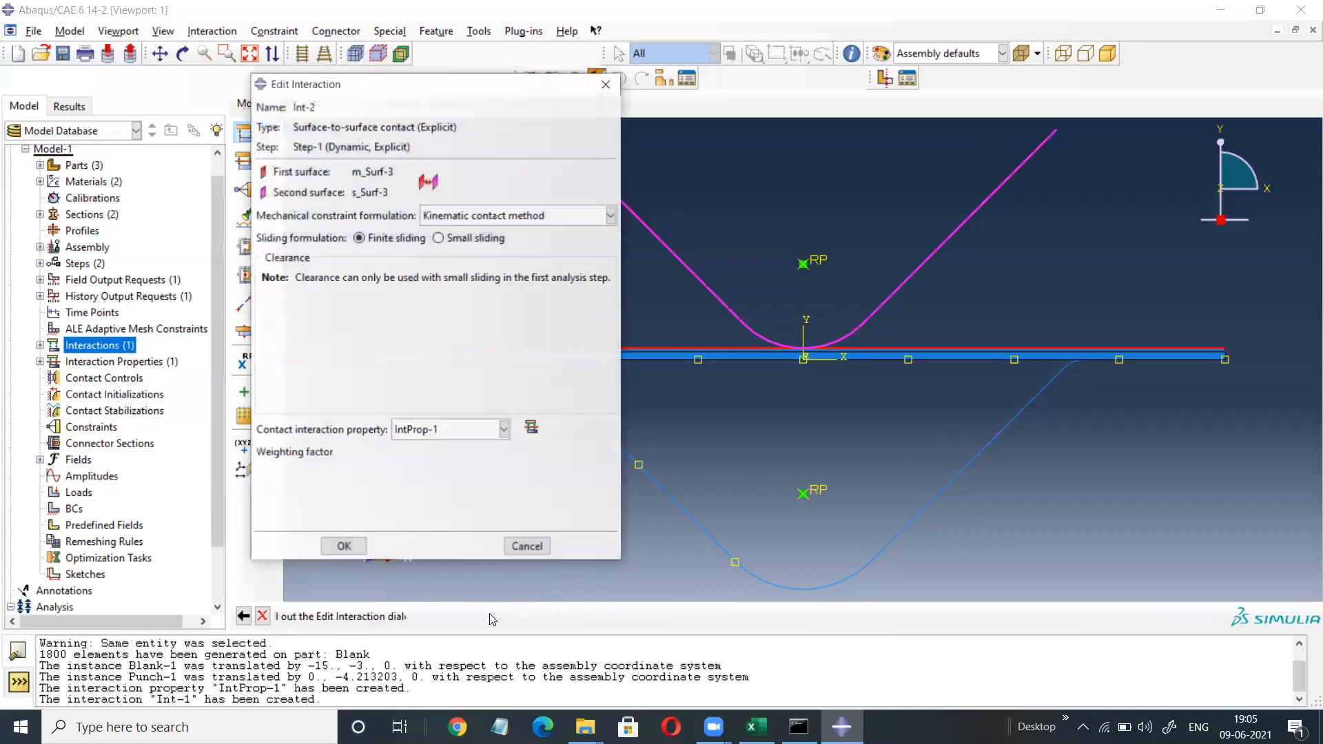
# Switch Int-2 to penalty enforcement and start a new Contact property IntProp-2.
pyautogui.click(488, 219)
pyautogui.click(483, 259)
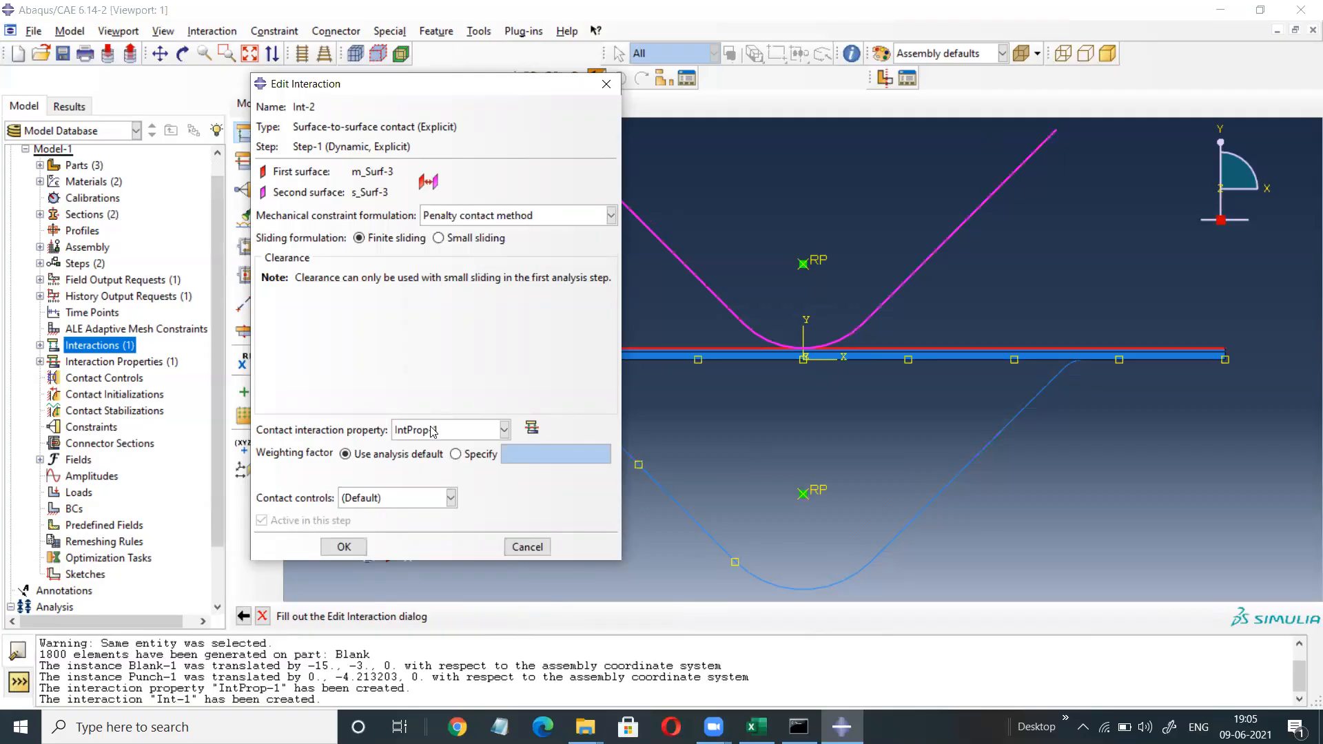
pyautogui.click(532, 428)
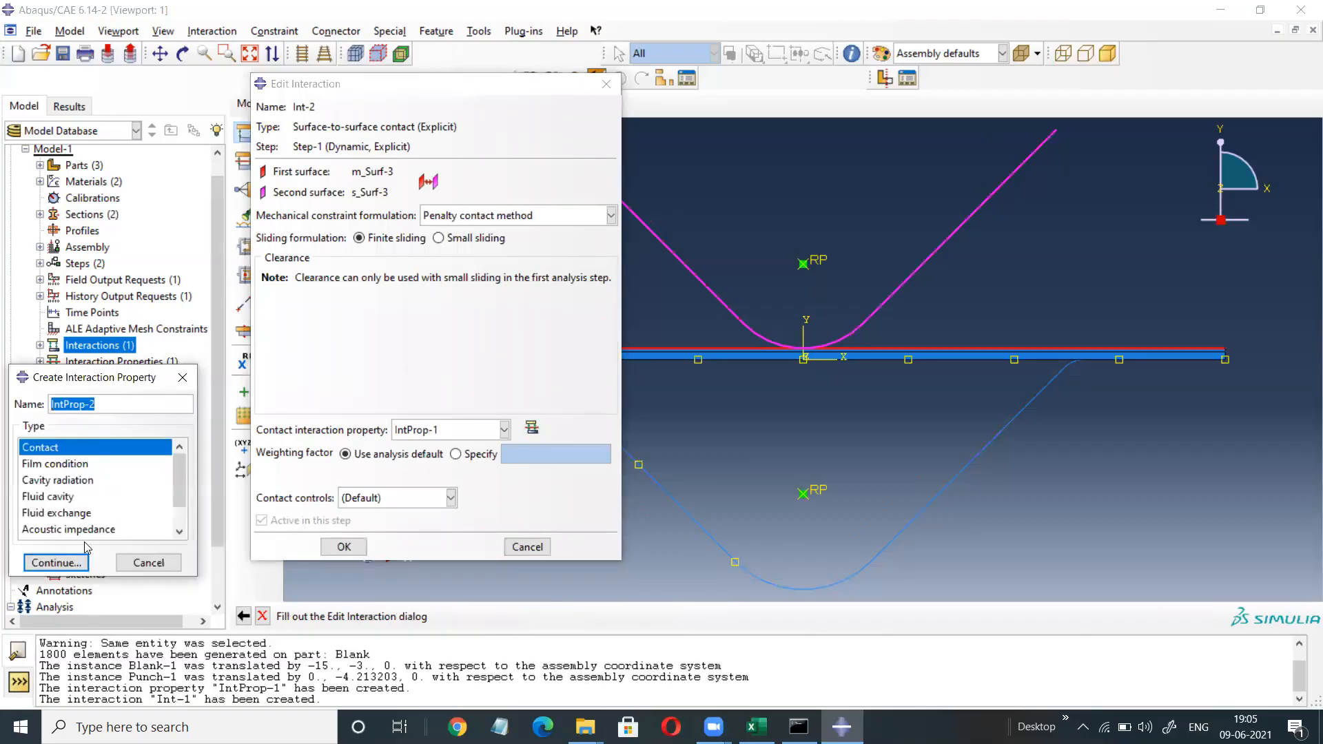
pyautogui.click(56, 563)
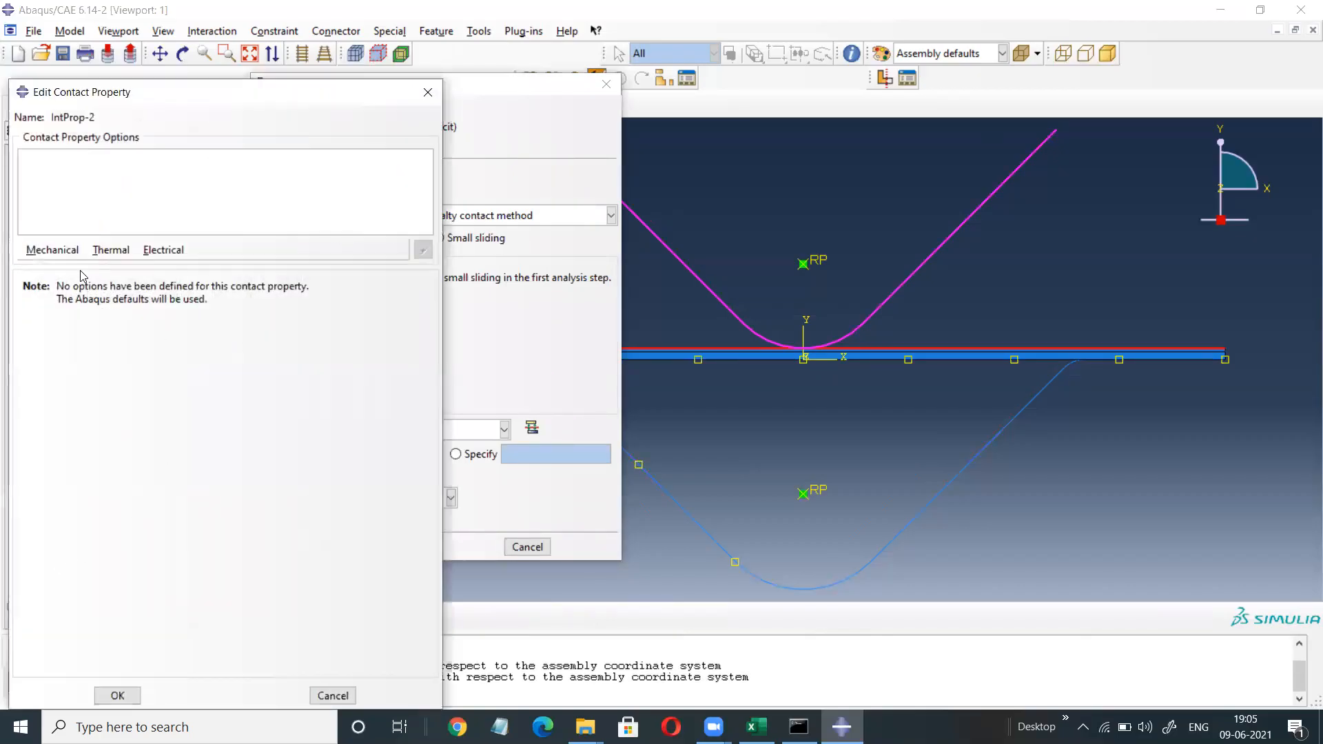
# Give IntProp-2 tangential behaviour with penalty friction coefficient 0.15.
pyautogui.click(52, 250)
pyautogui.click(69, 266)
pyautogui.click(176, 305)
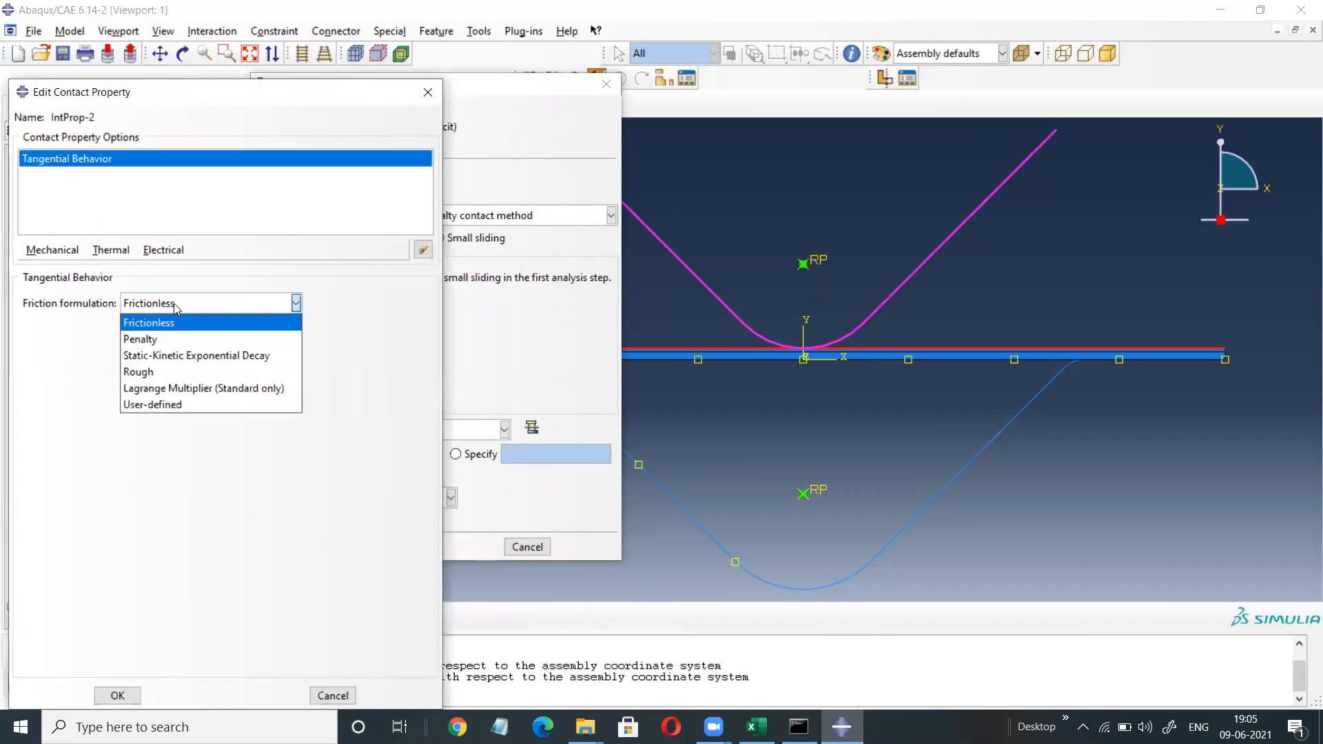
pyautogui.click(168, 337)
pyautogui.click(83, 484)
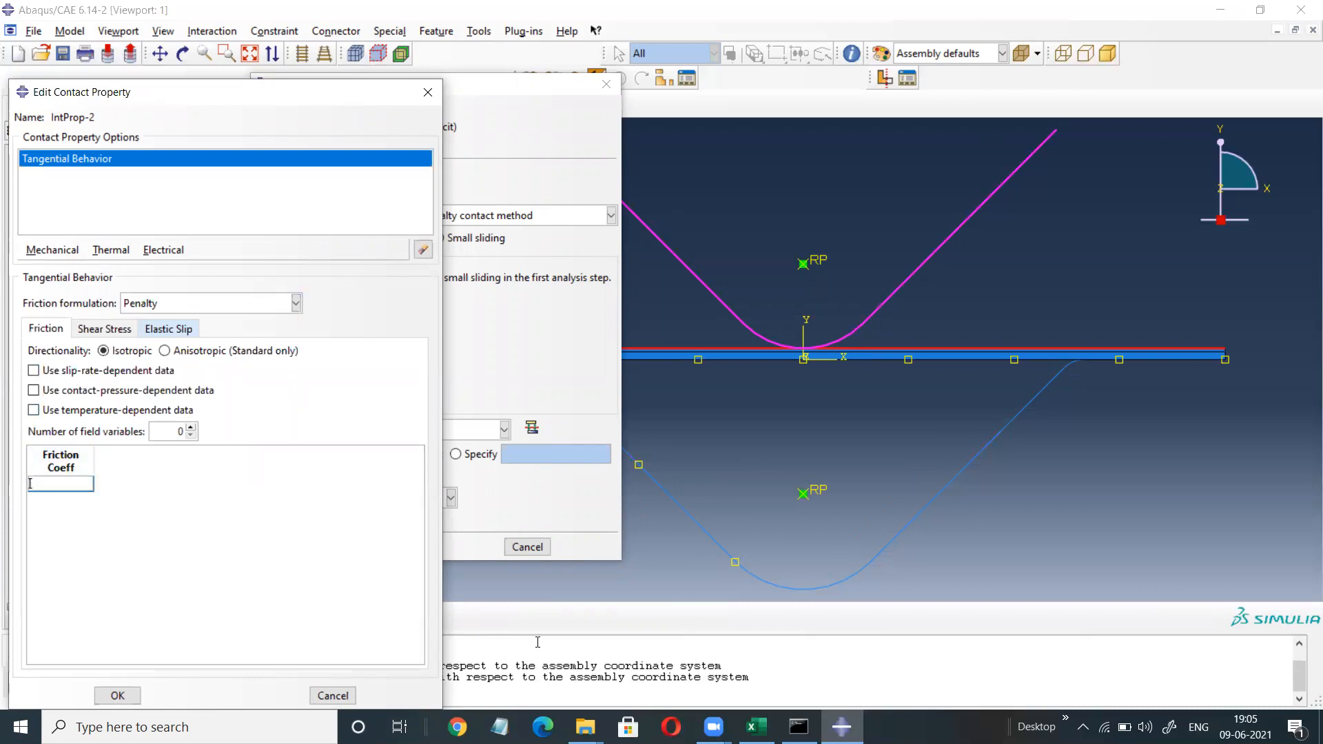
pyautogui.write('0')
pyautogui.write('.15')
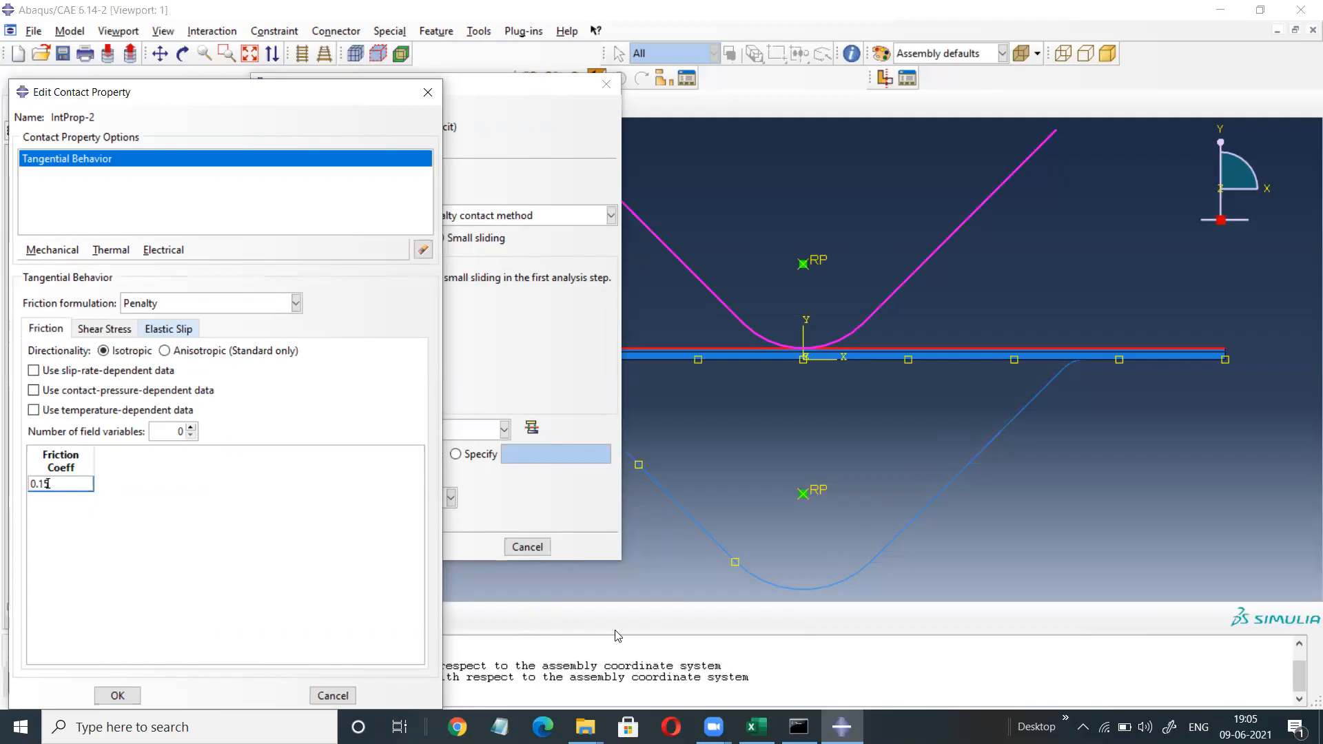
pyautogui.click(108, 692)
# Assign IntProp-2 to Int-2 and create the interaction.
pyautogui.click(460, 431)
pyautogui.click(417, 464)
pyautogui.click(347, 546)
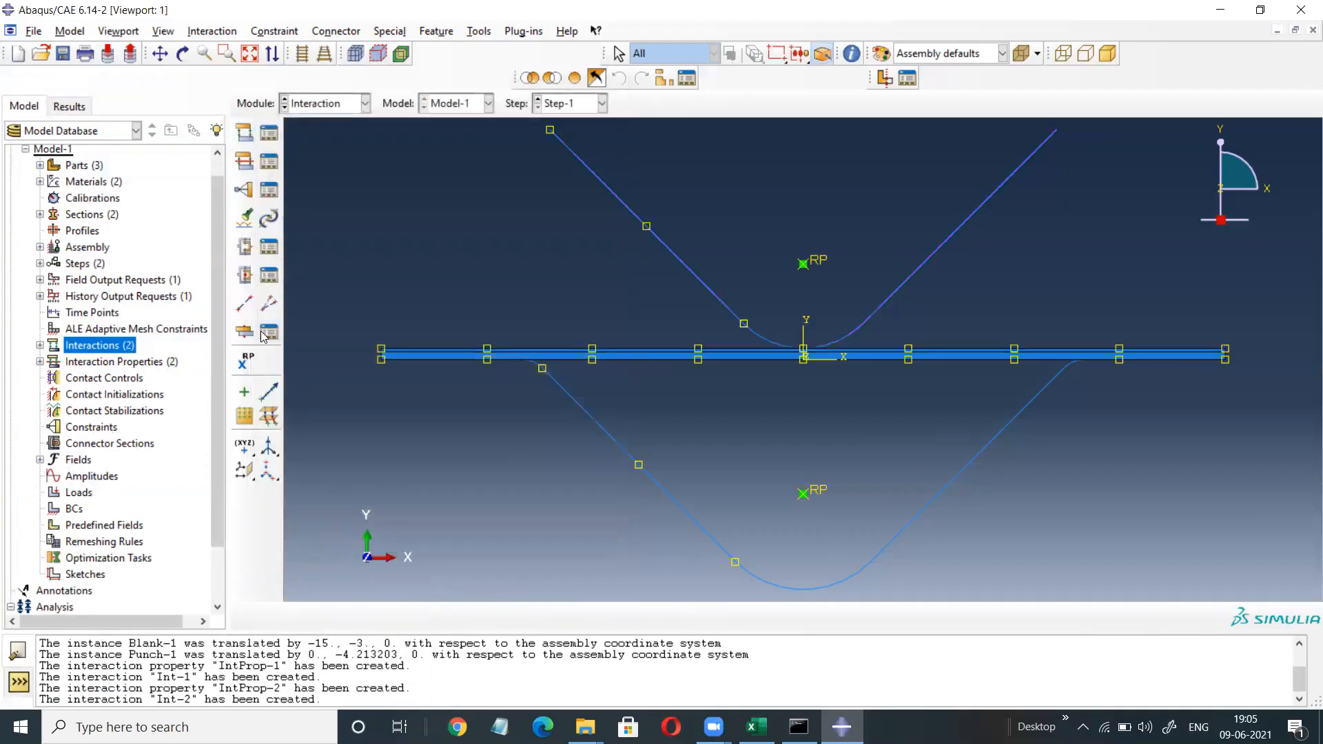
pyautogui.moveTo(220, 293); pyautogui.dragTo(210, 345)
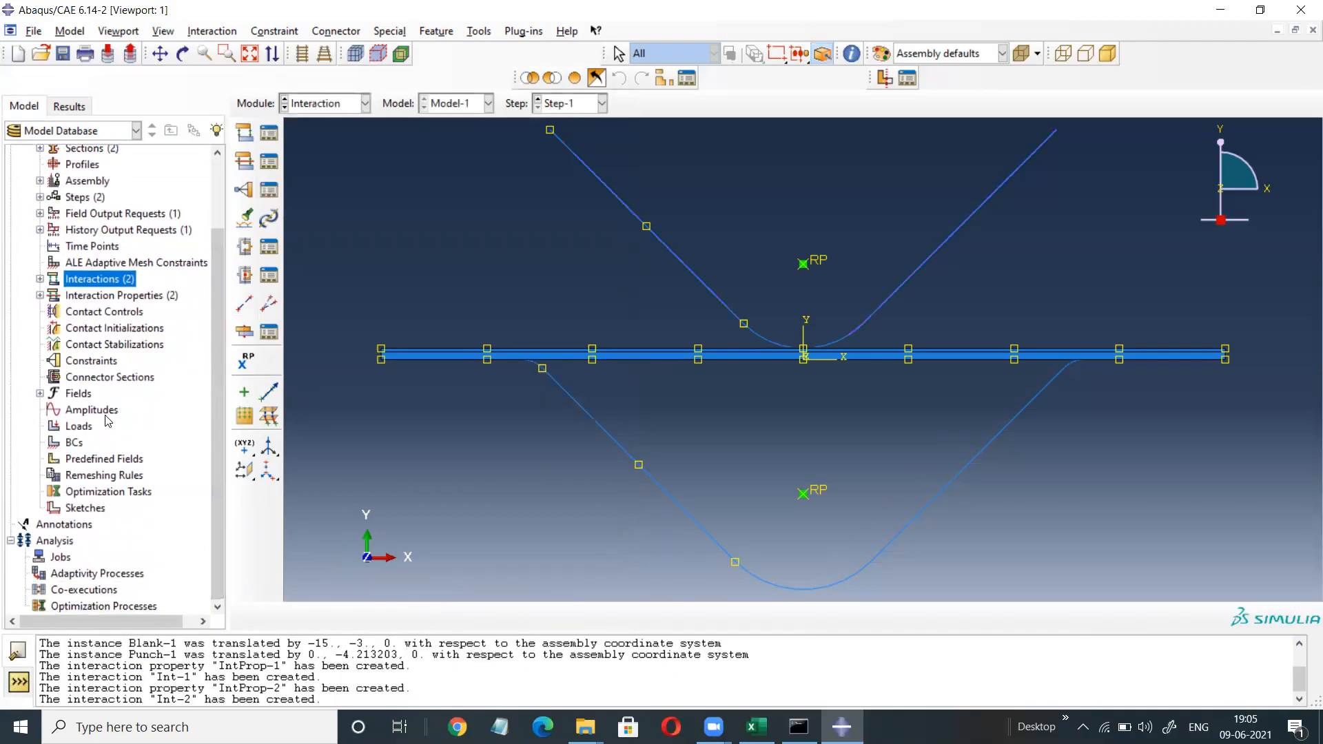
pyautogui.click(93, 411)
pyautogui.doubleClick(93, 411)
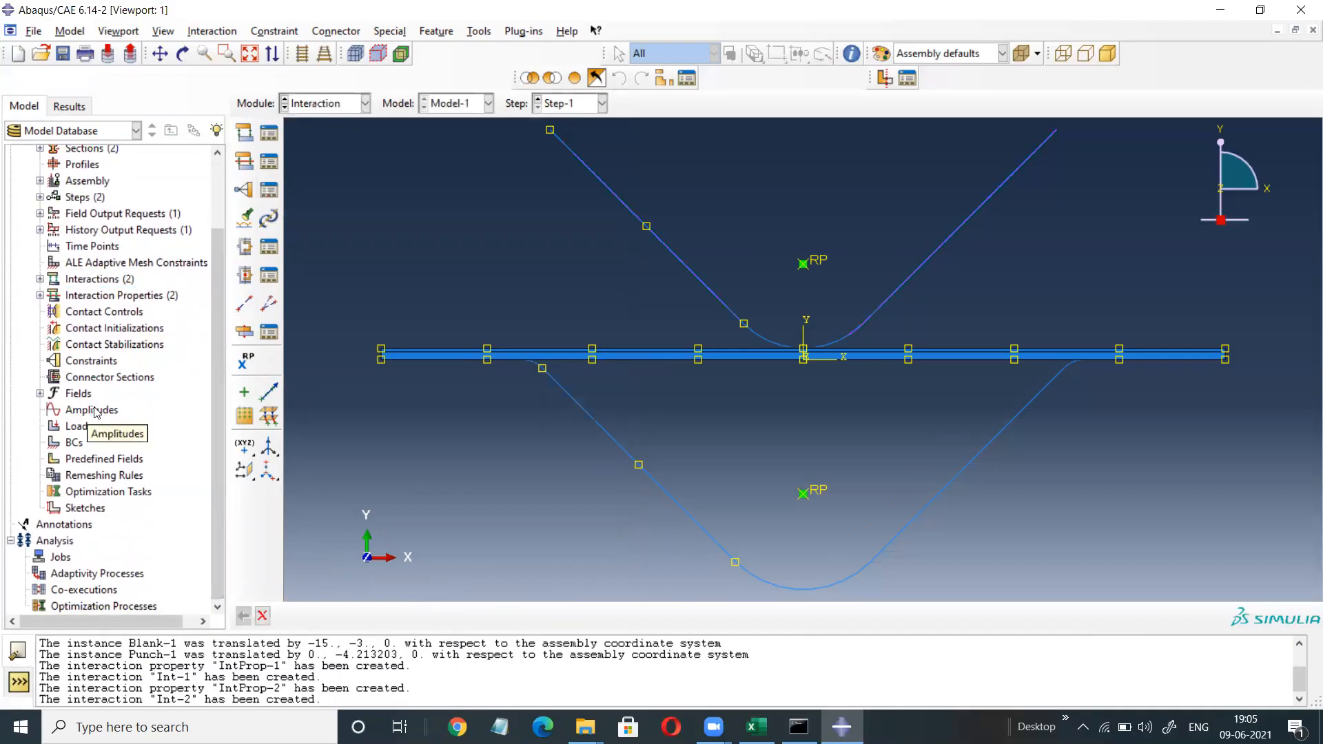
# Create tabular amplitude Amp-1 with points (0, 0) and (1, 1).
pyautogui.doubleClick(94, 412)
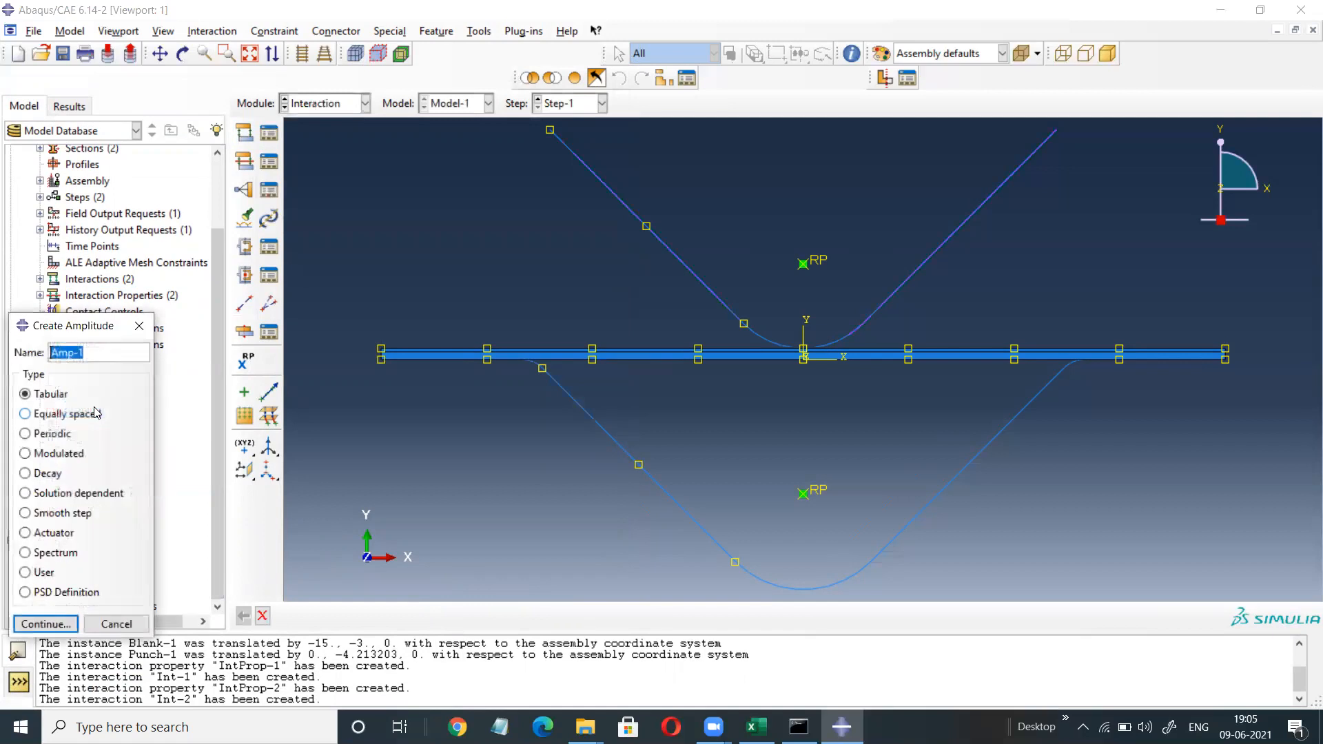
pyautogui.click(55, 624)
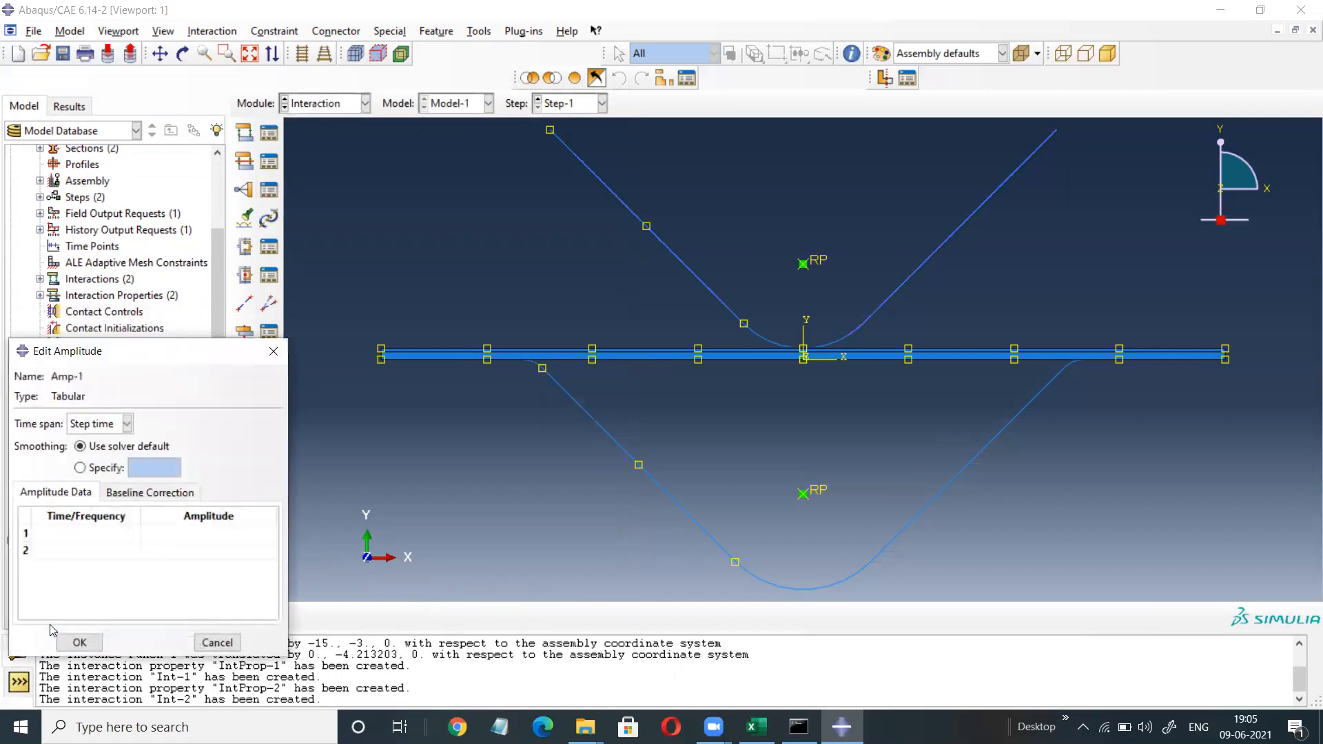
pyautogui.click(88, 534)
pyautogui.write('0')
pyautogui.click(228, 530)
pyautogui.write('0')
pyautogui.click(123, 537)
pyautogui.click(122, 537)
pyautogui.click(124, 552)
pyautogui.write('1')
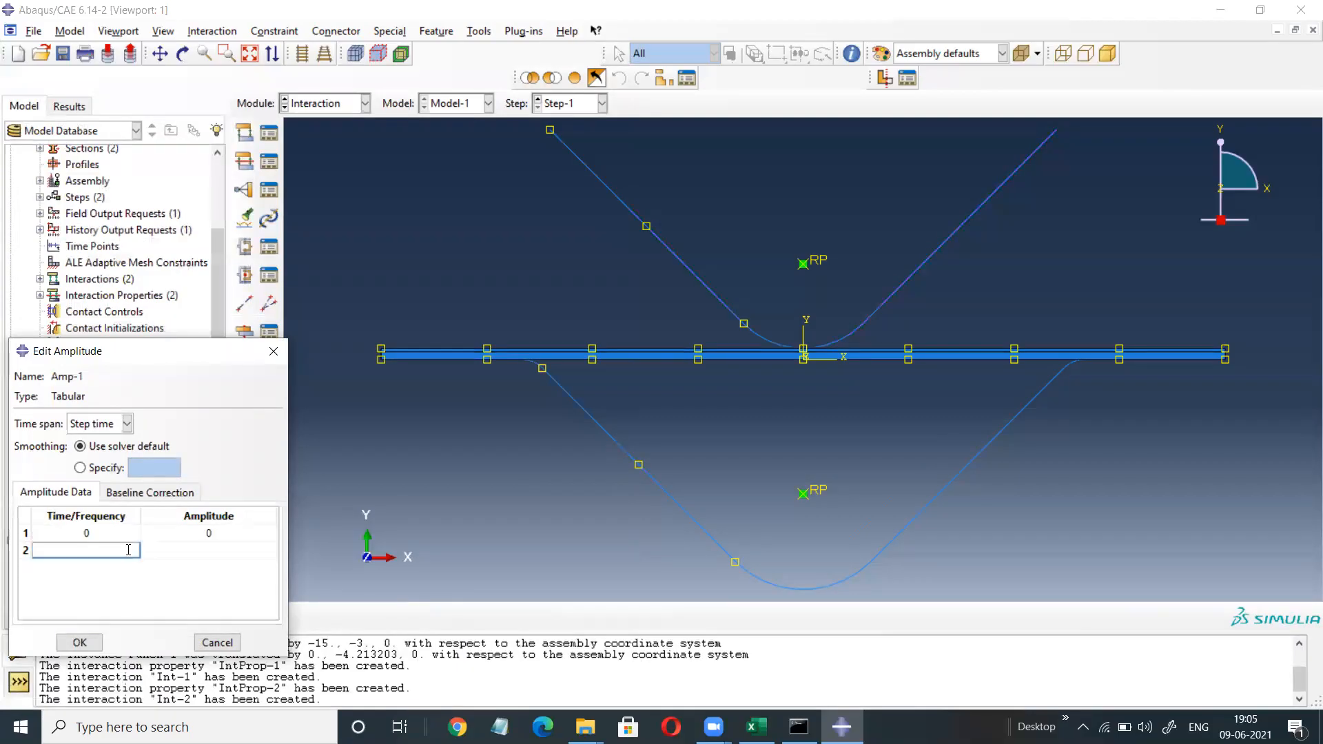
pyautogui.click(190, 551)
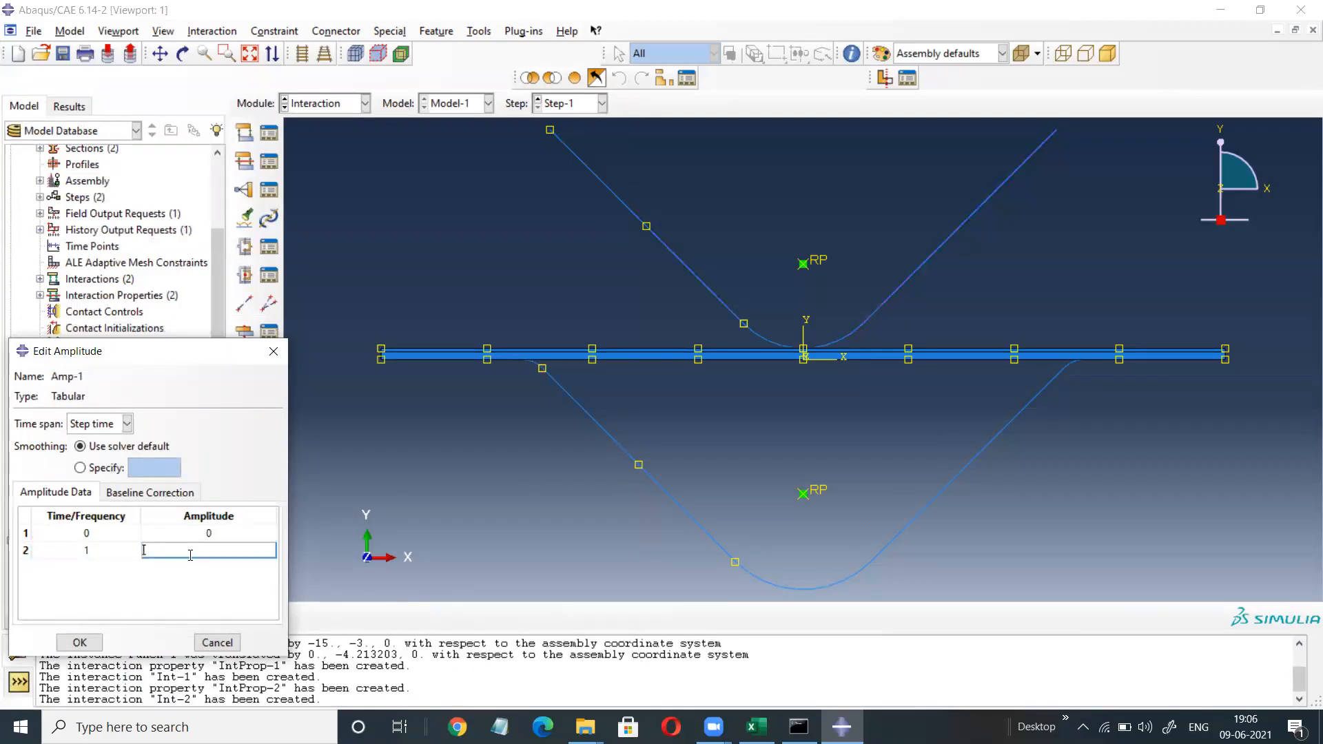
pyautogui.click(80, 642)
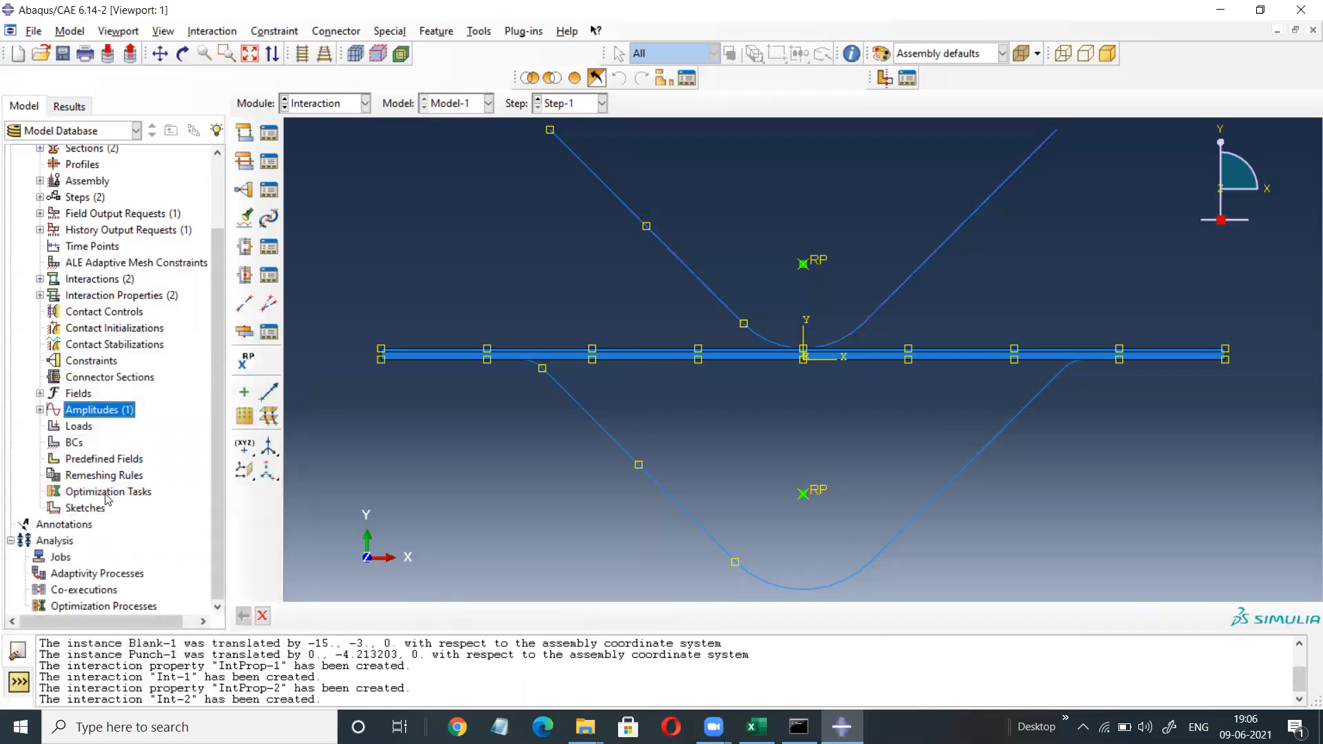
# Encastre the lower reference point as BC-1 in the Initial step.
pyautogui.doubleClick(71, 443)
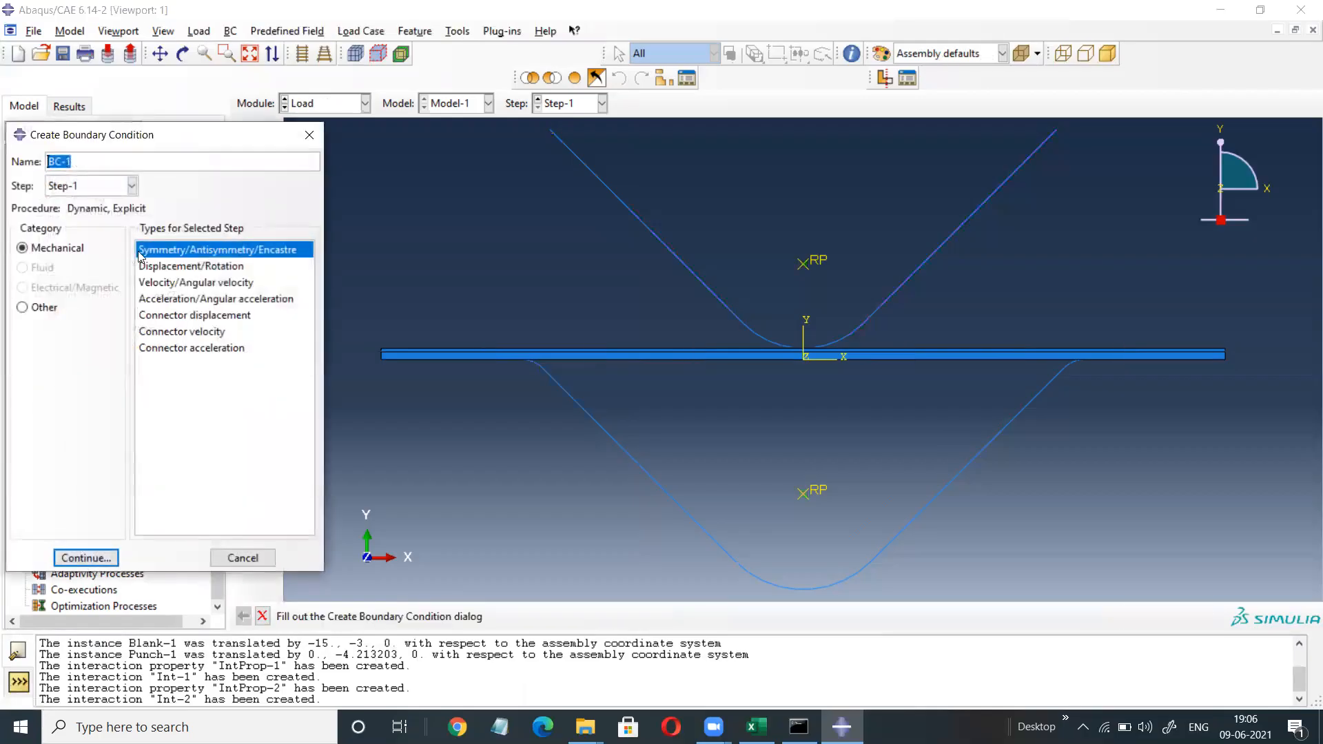
pyautogui.click(131, 186)
pyautogui.click(75, 211)
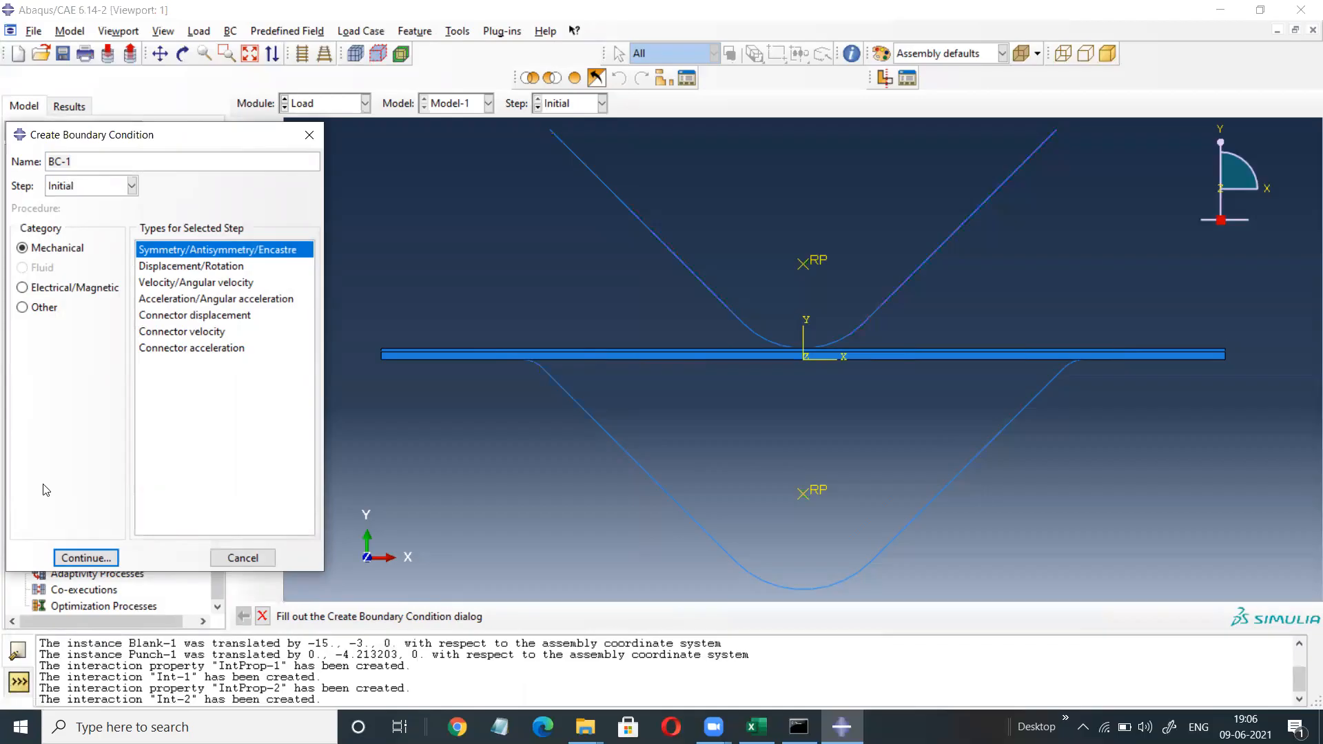
pyautogui.click(66, 555)
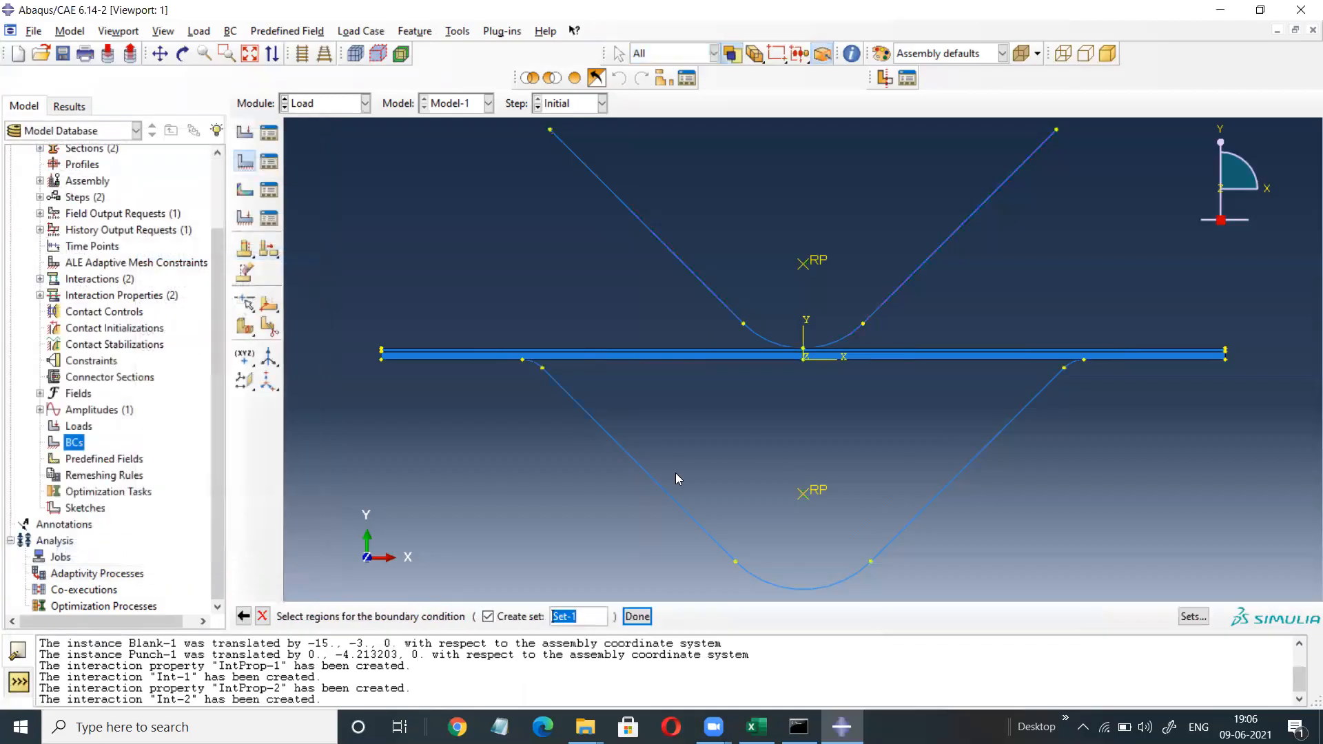
pyautogui.click(802, 496)
pyautogui.click(638, 617)
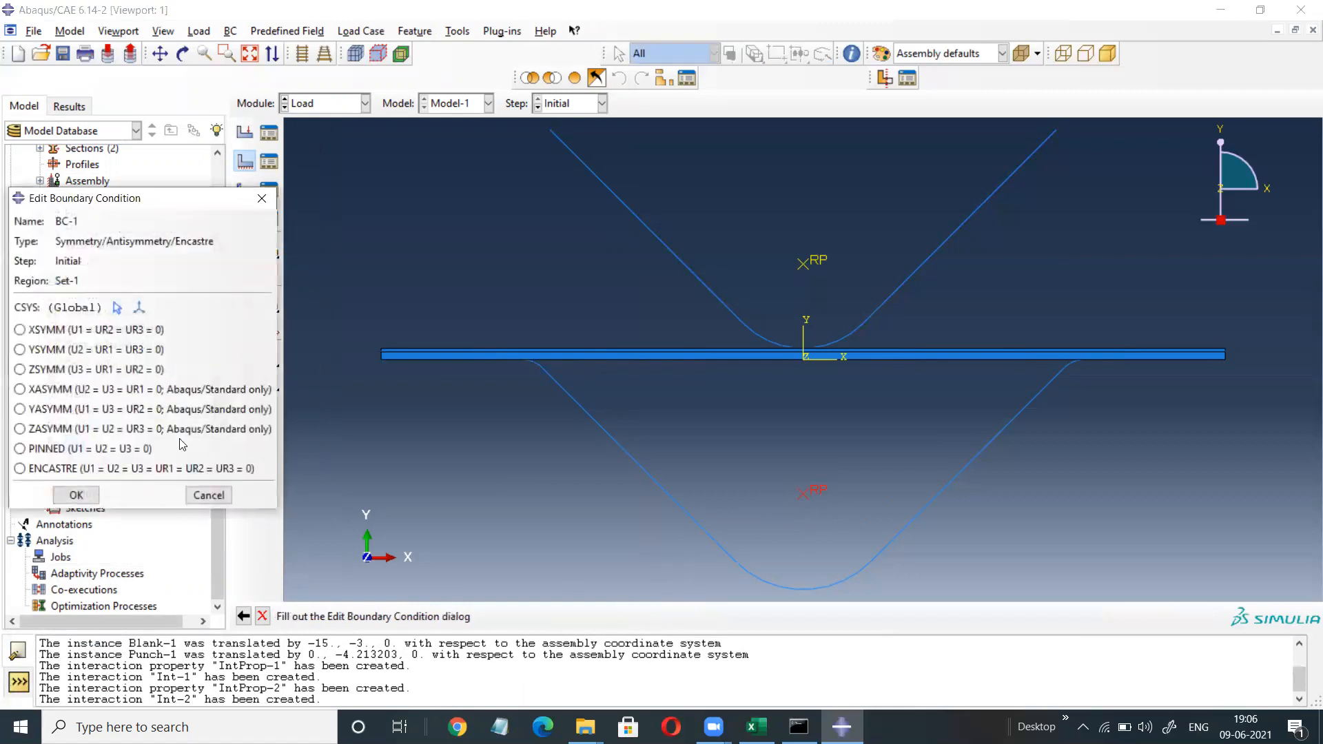
pyautogui.click(20, 470)
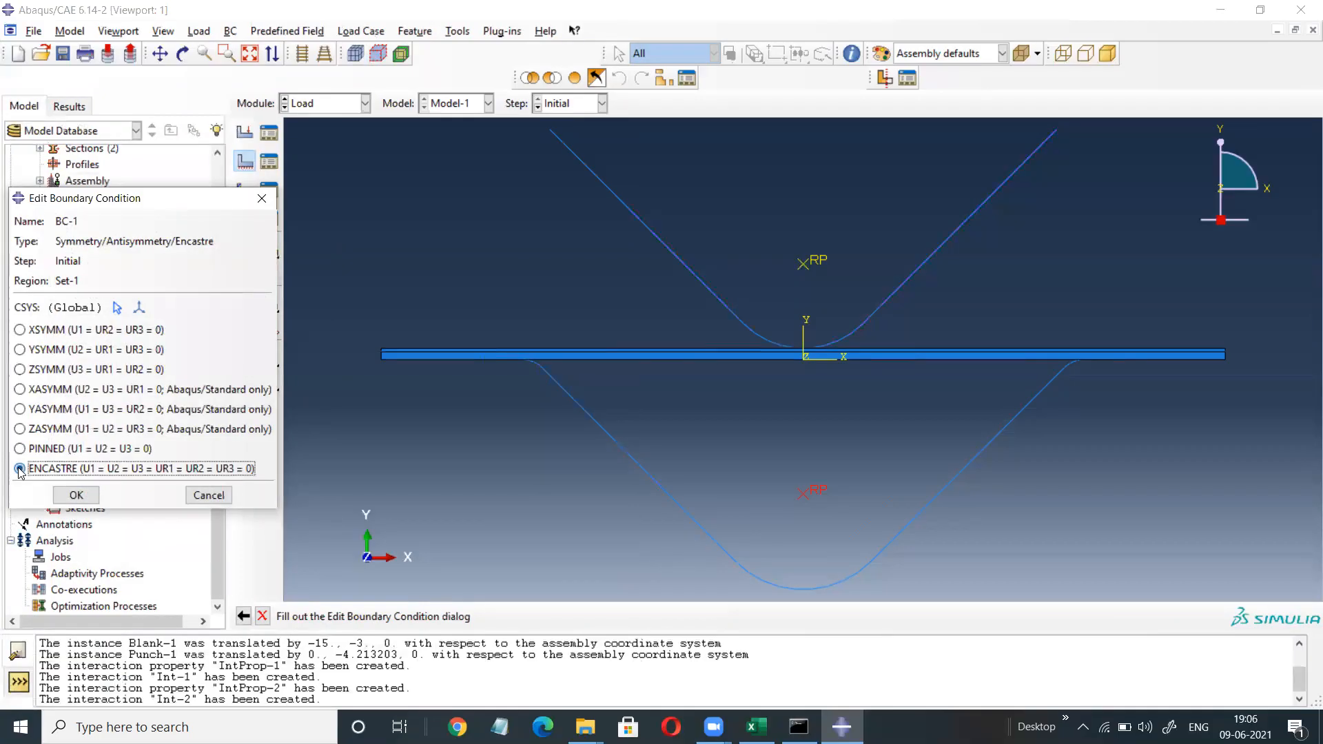
pyautogui.click(75, 496)
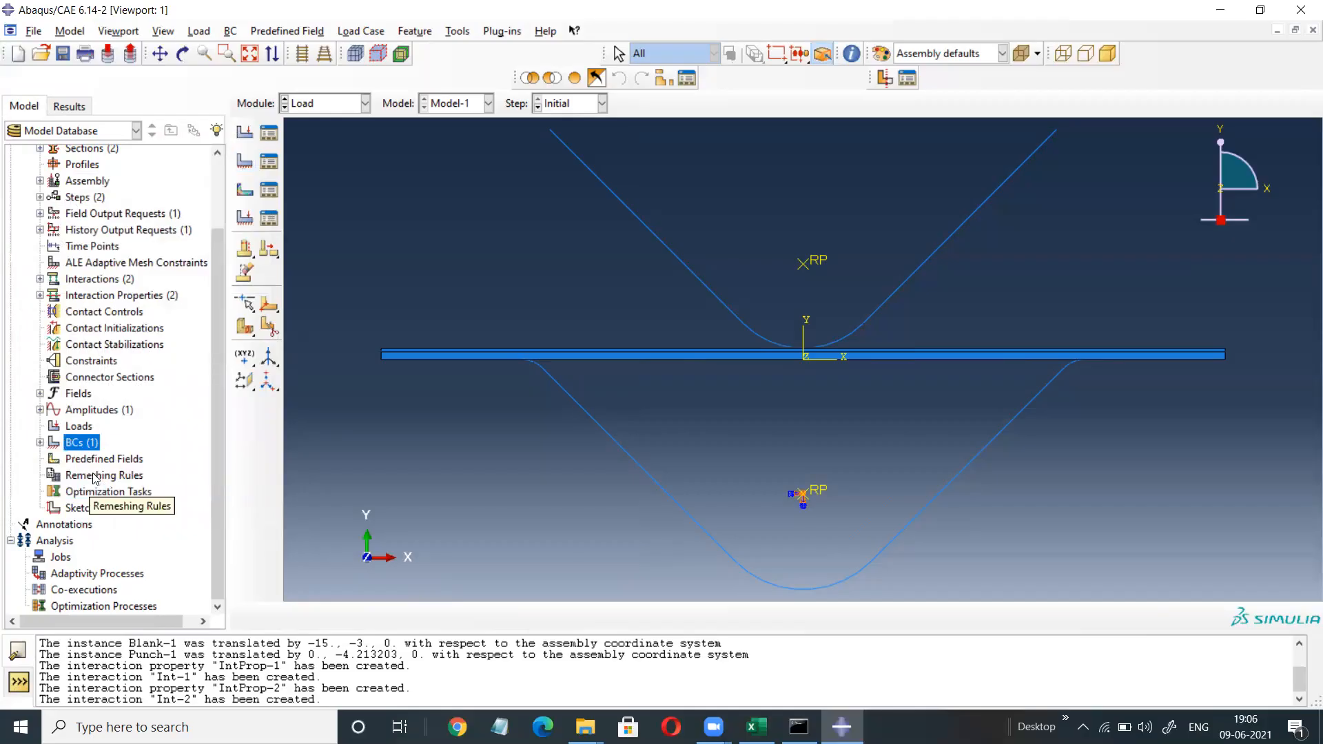
# Start a new load, cancel it, and return to the boundary conditions.
pyautogui.doubleClick(78, 426)
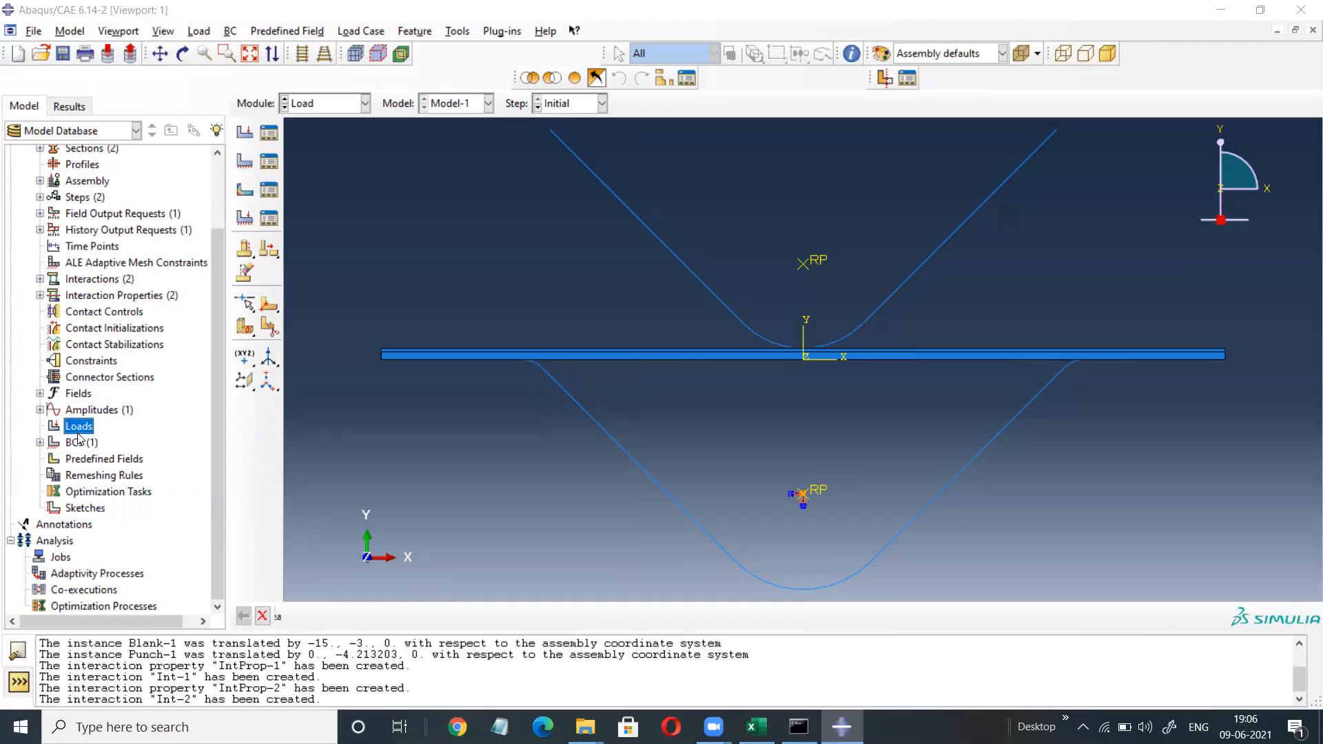
pyautogui.click(263, 144)
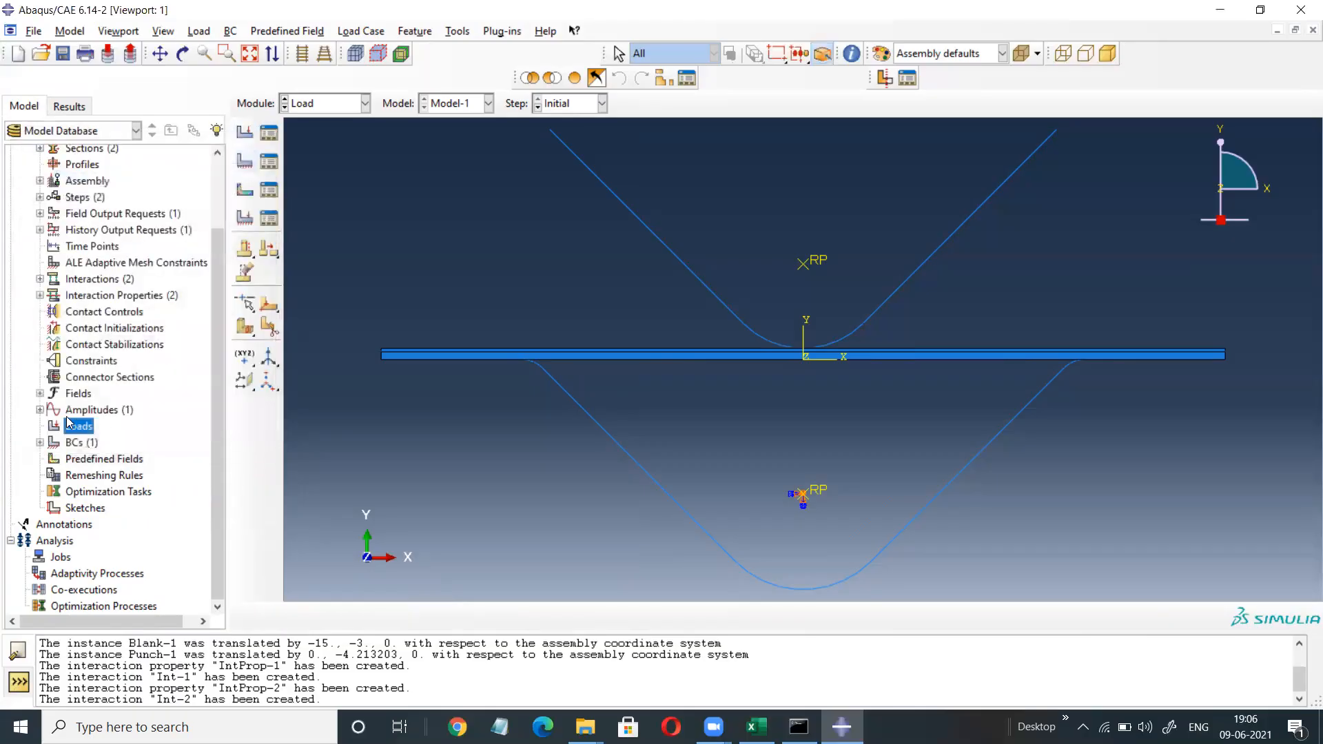
pyautogui.click(71, 442)
# Create Displacement/Rotation condition BC-2 in Step-1 on the upper reference point.
pyautogui.doubleClick(71, 442)
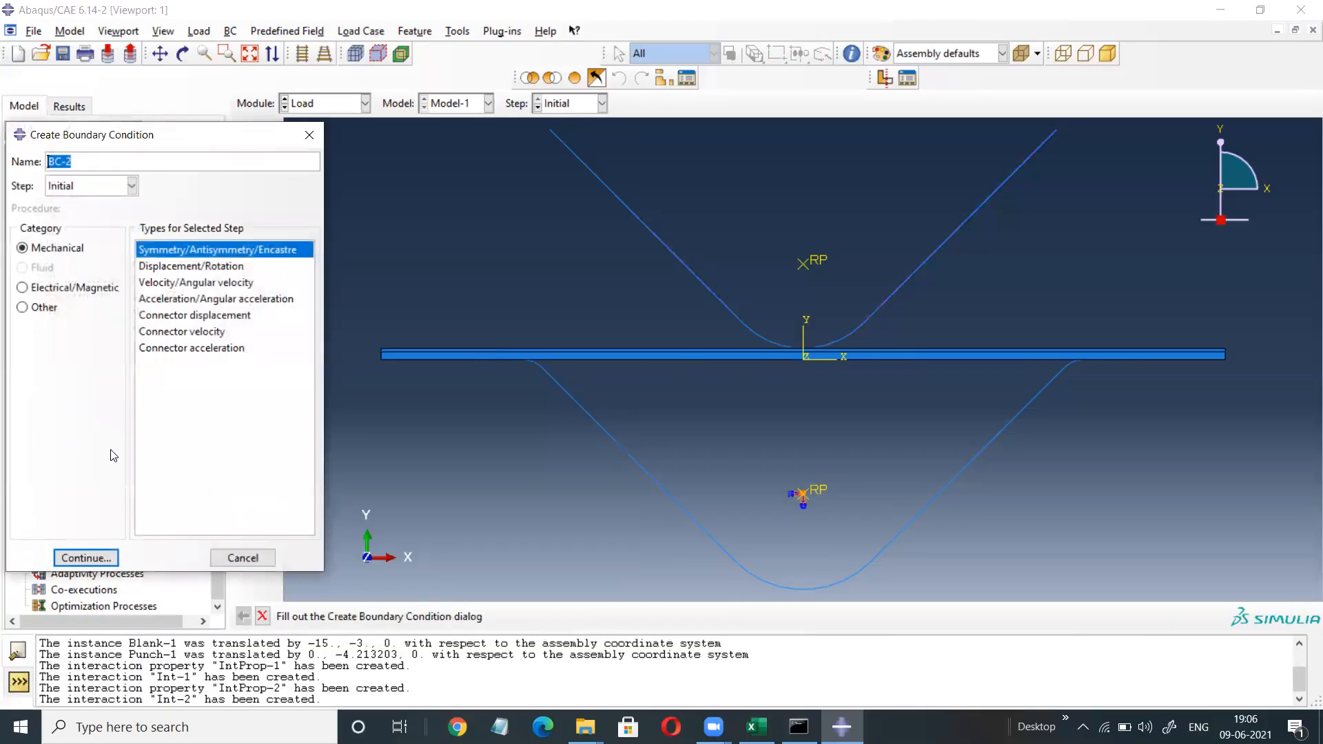
pyautogui.click(172, 273)
pyautogui.click(131, 186)
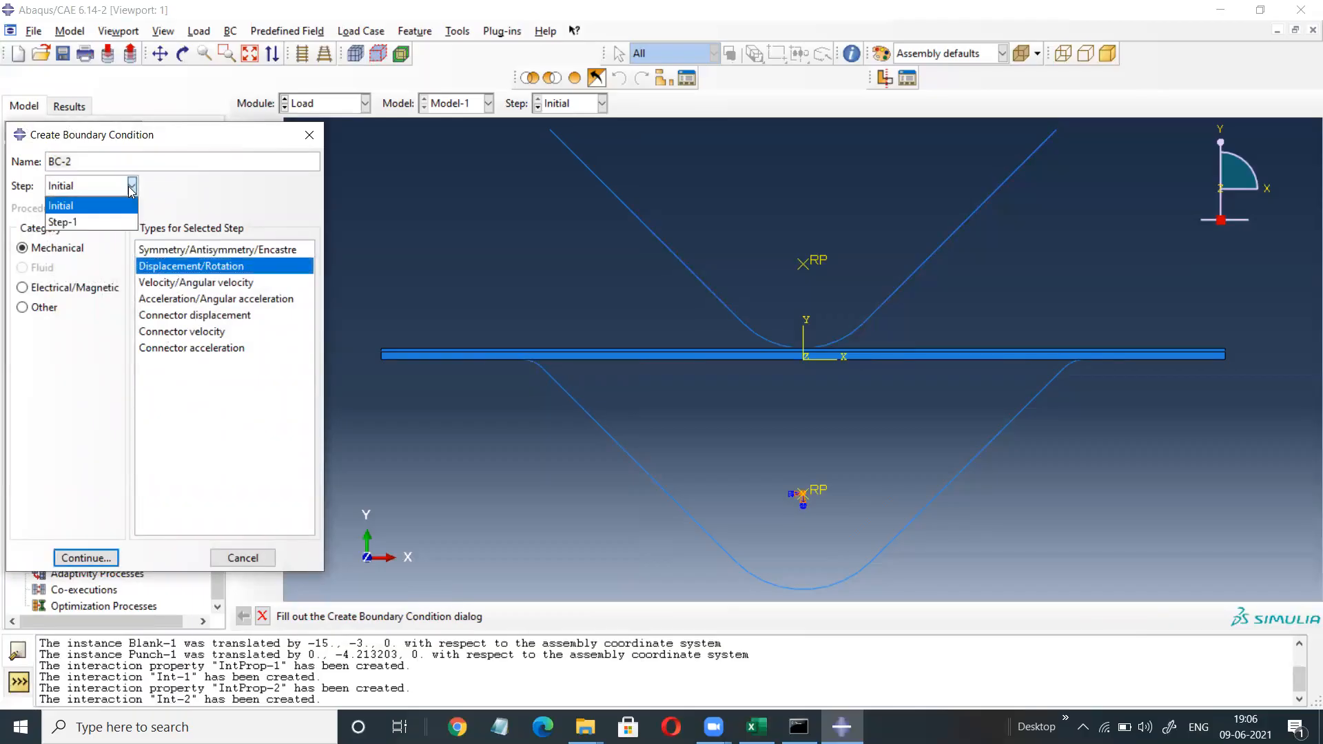
pyautogui.click(80, 217)
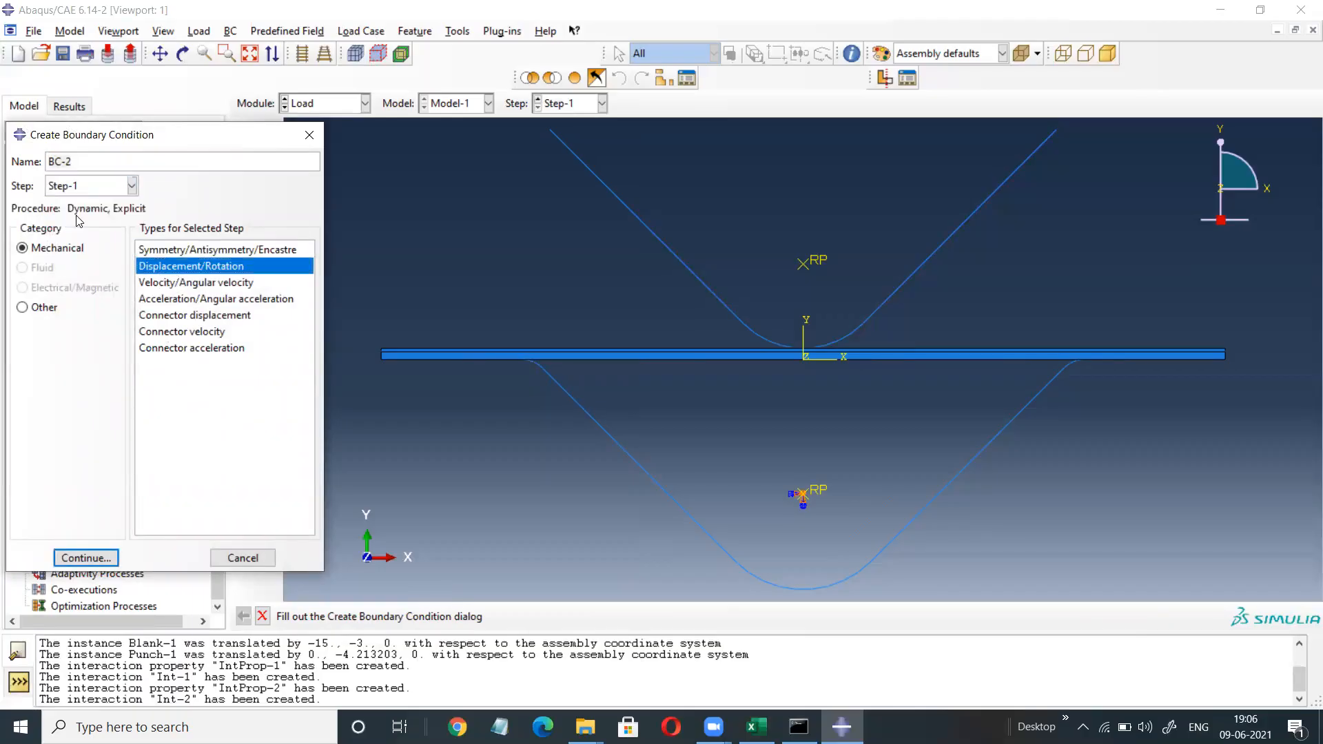
pyautogui.click(78, 558)
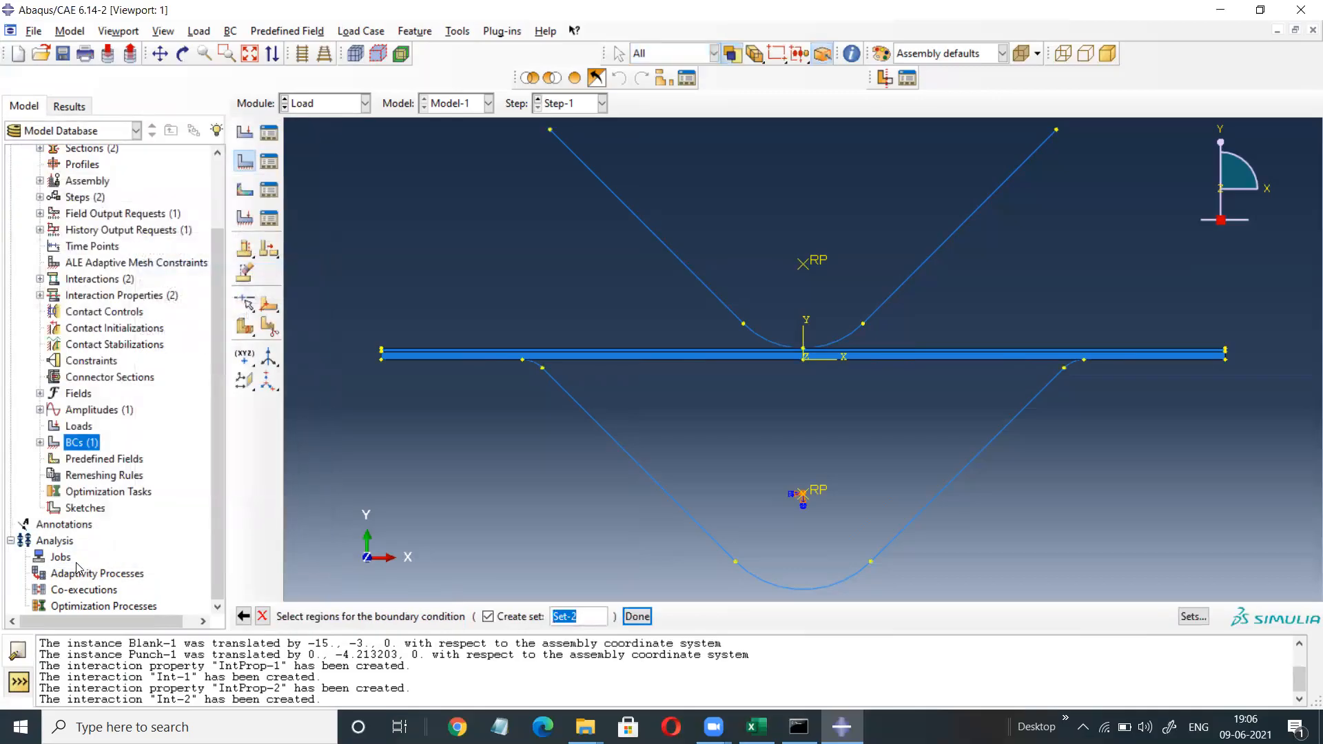
pyautogui.click(804, 269)
pyautogui.click(643, 618)
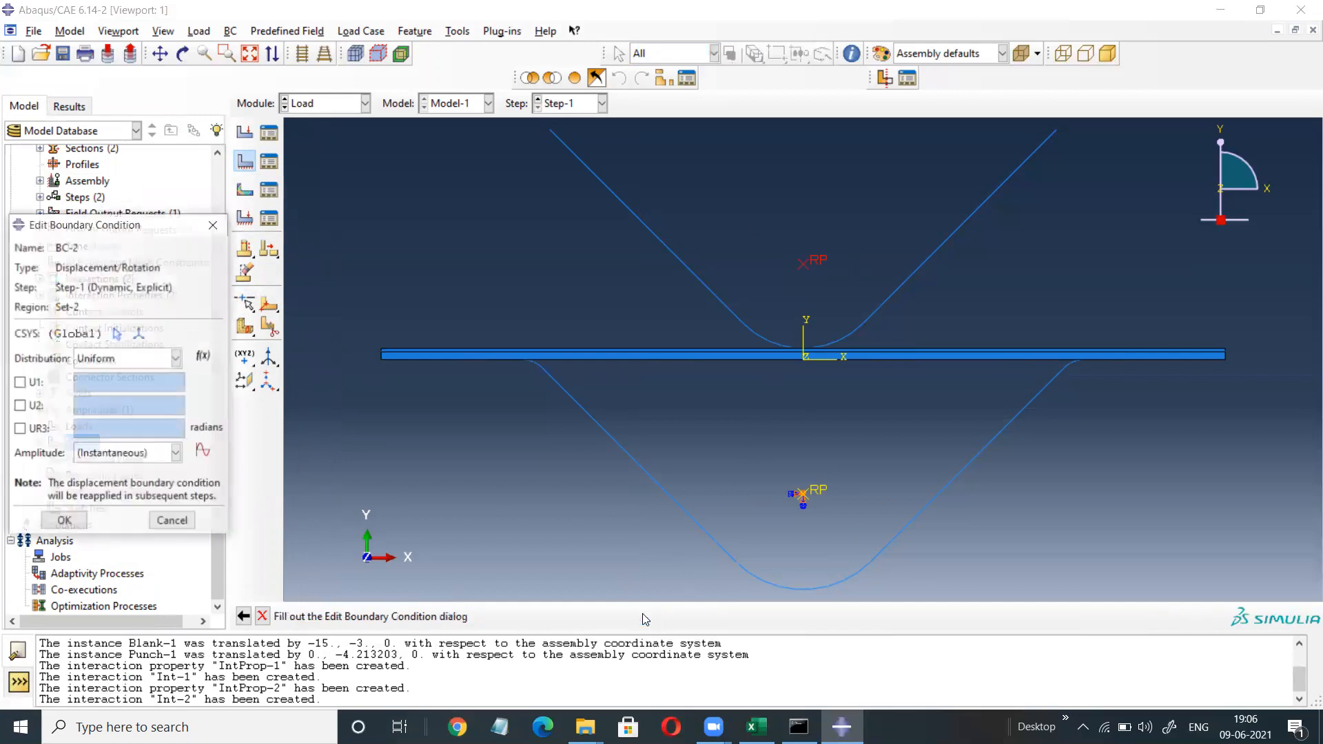
# Hold U1 and UR3 at 0 and set U2 to -39.15 following Amp-1.
pyautogui.click(19, 382)
pyautogui.click(19, 405)
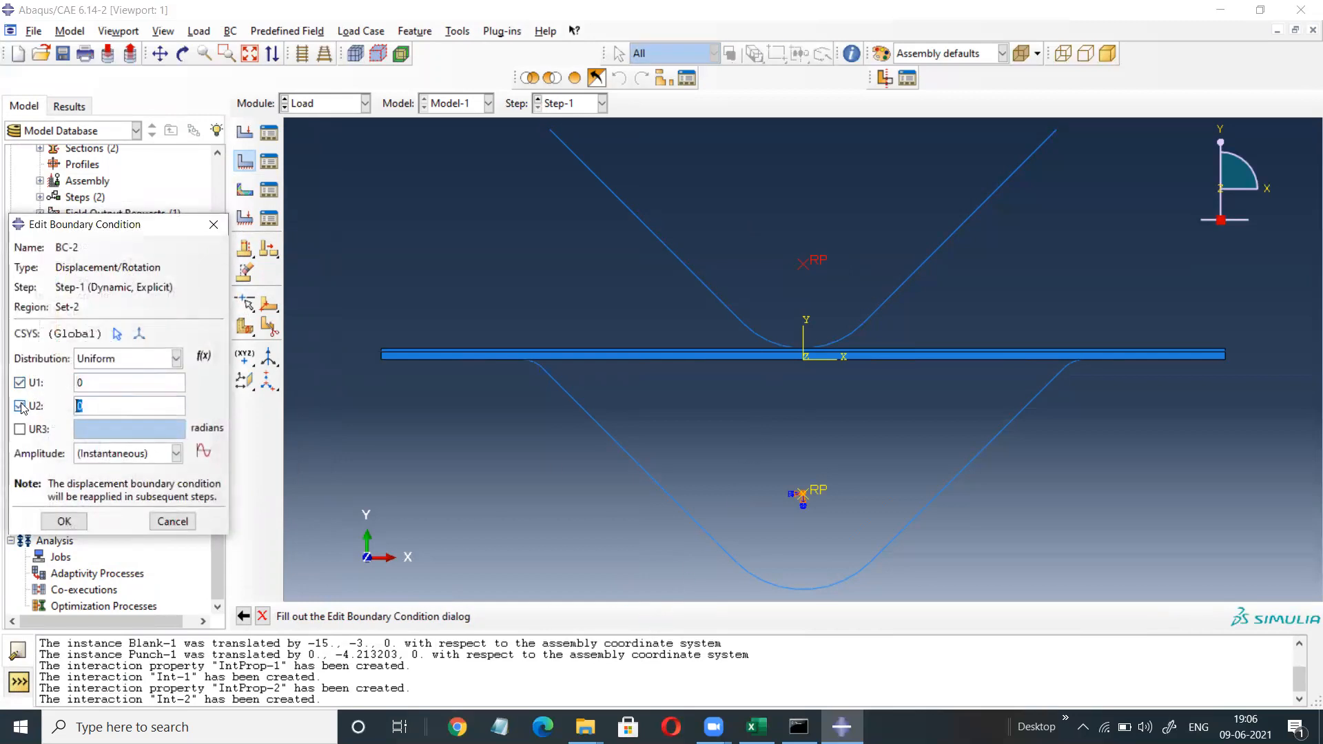
pyautogui.click(19, 428)
pyautogui.doubleClick(95, 410)
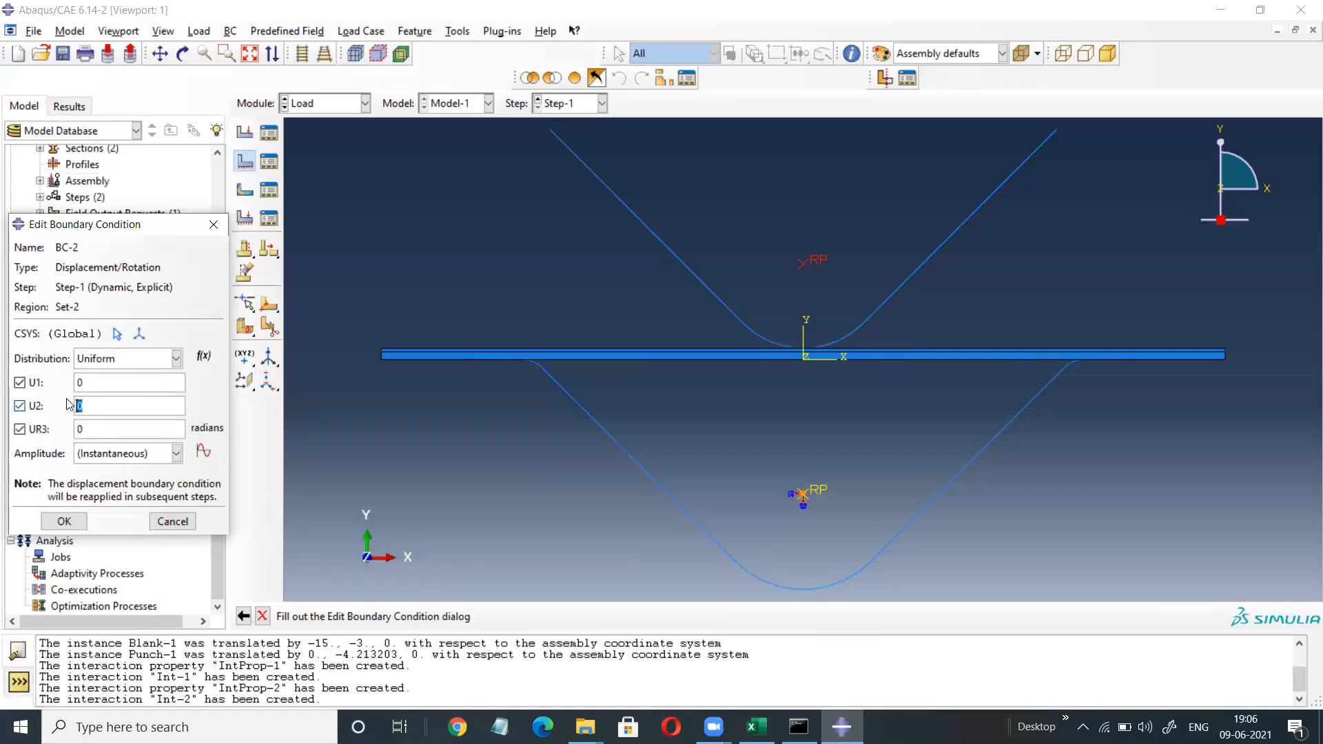
pyautogui.write('-39.15')
pyautogui.click(117, 453)
pyautogui.click(97, 487)
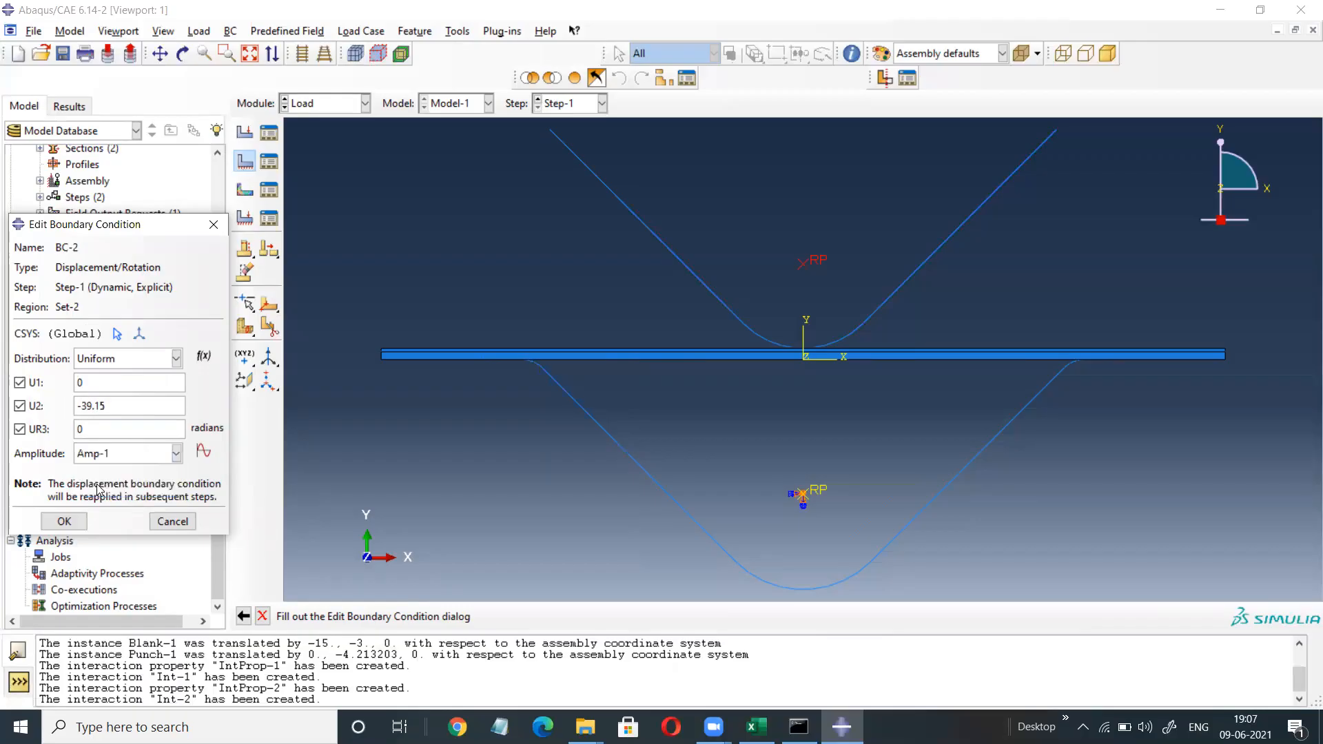
pyautogui.click(64, 522)
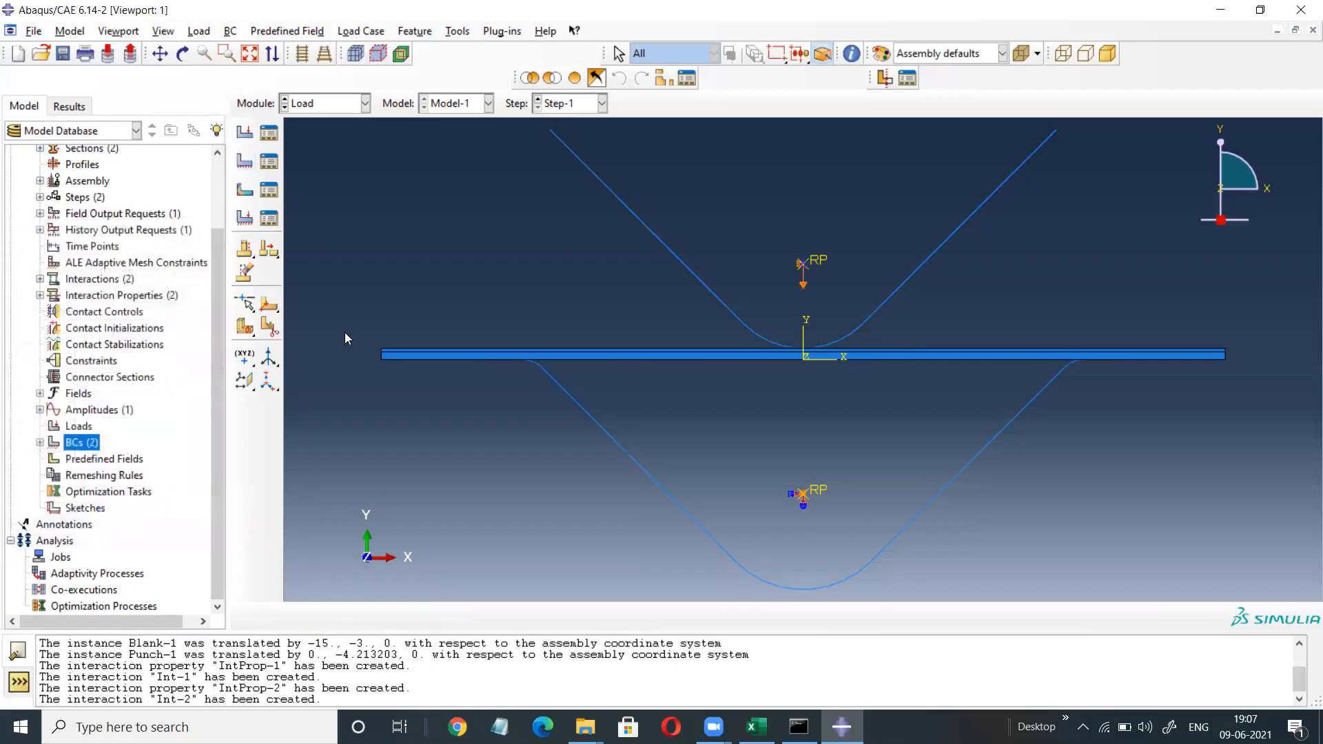
# Create Job-1 for Model-1 in the Job module.
pyautogui.click(366, 105)
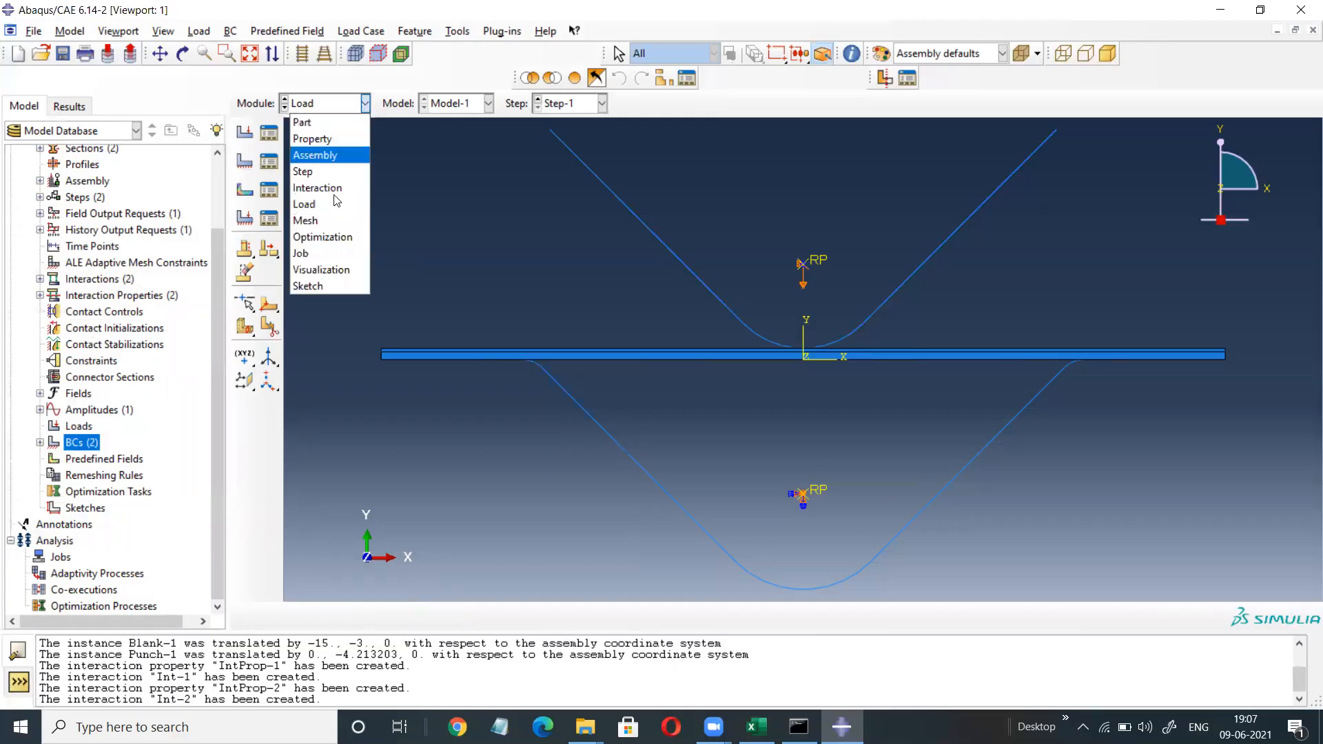
pyautogui.click(305, 256)
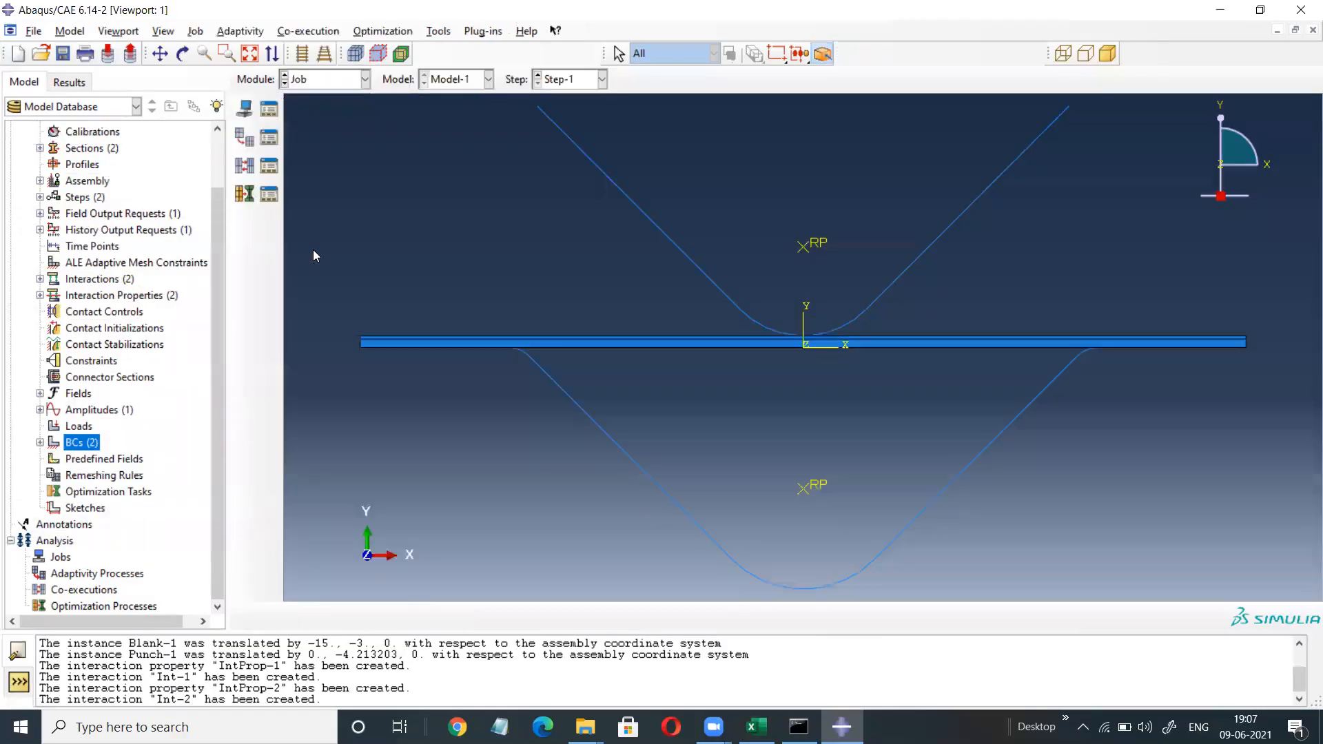
pyautogui.click(267, 110)
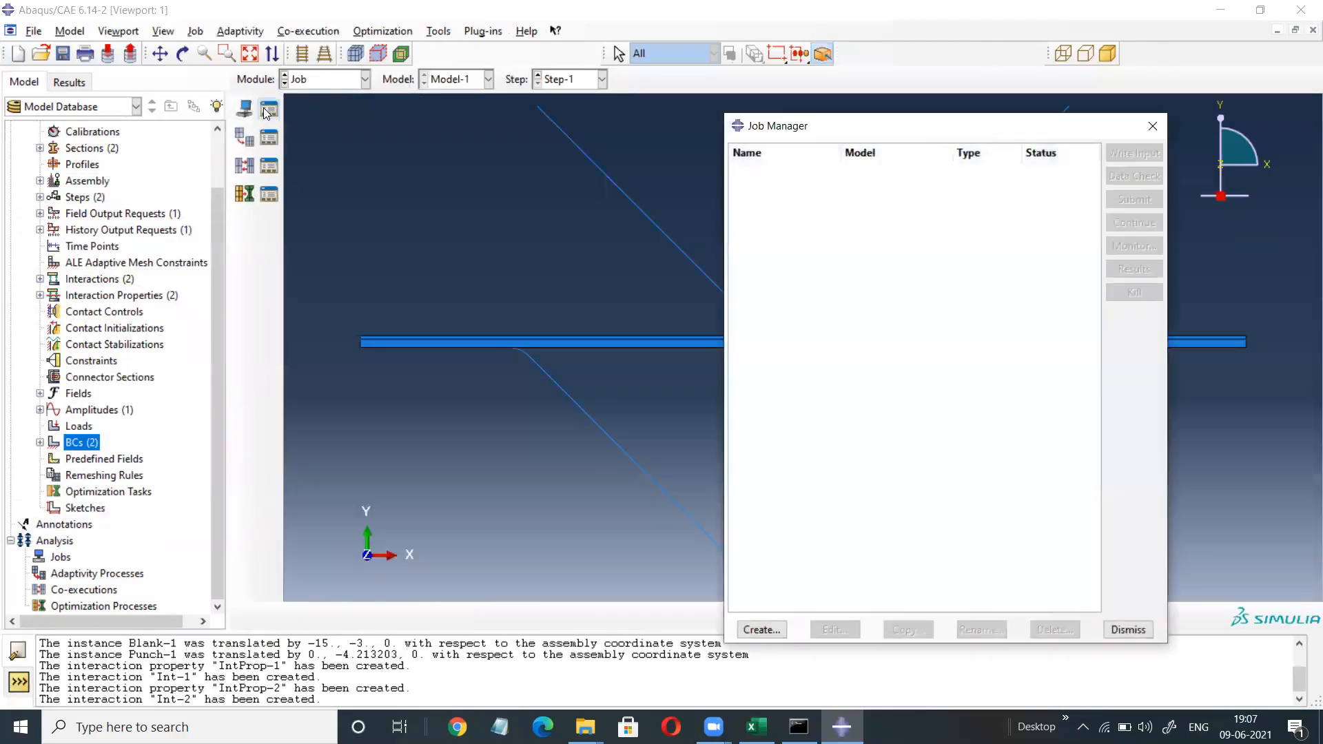
pyautogui.click(760, 629)
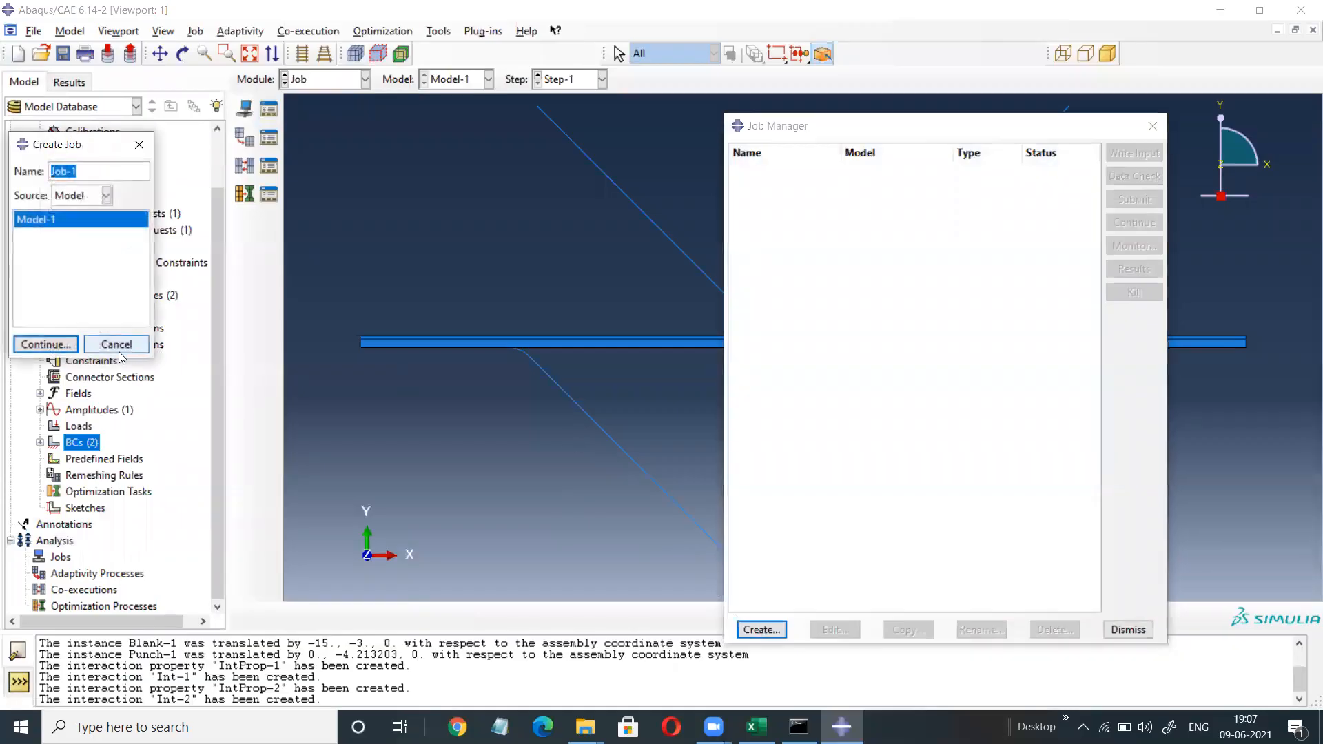
pyautogui.click(43, 346)
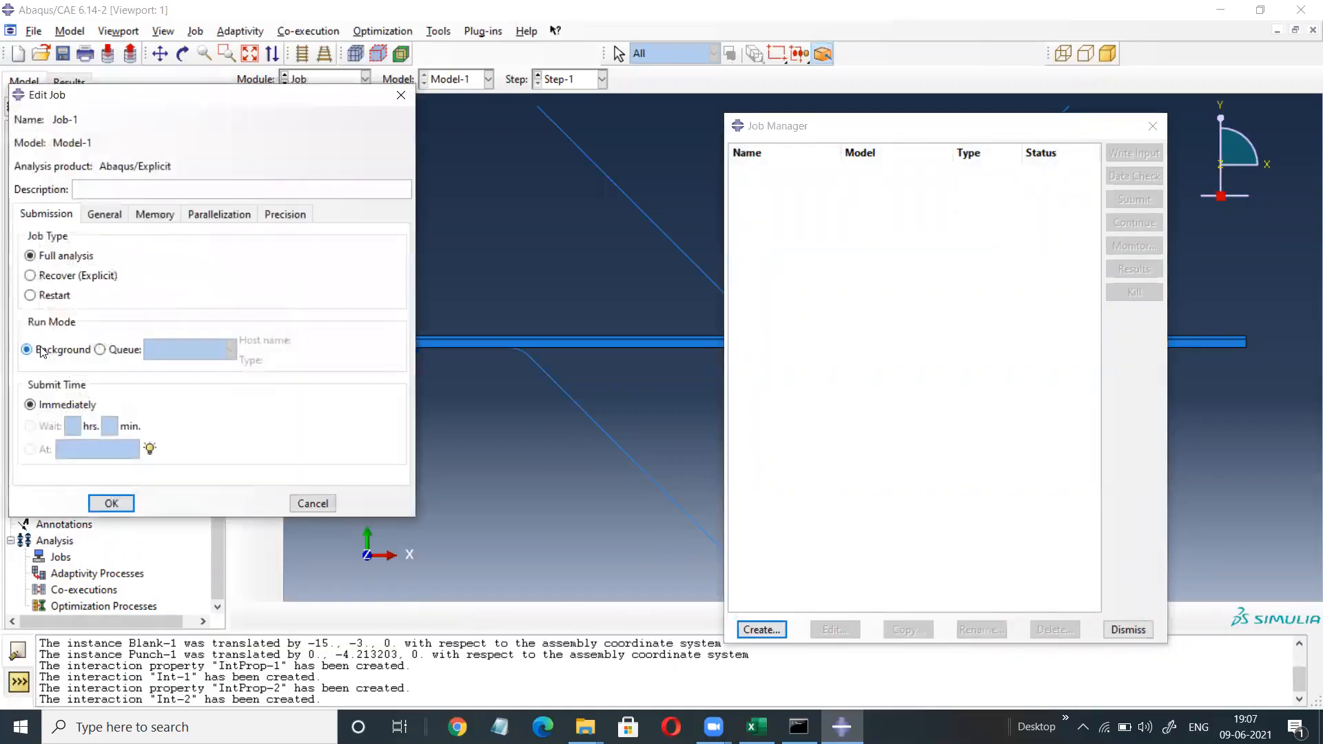
pyautogui.click(109, 502)
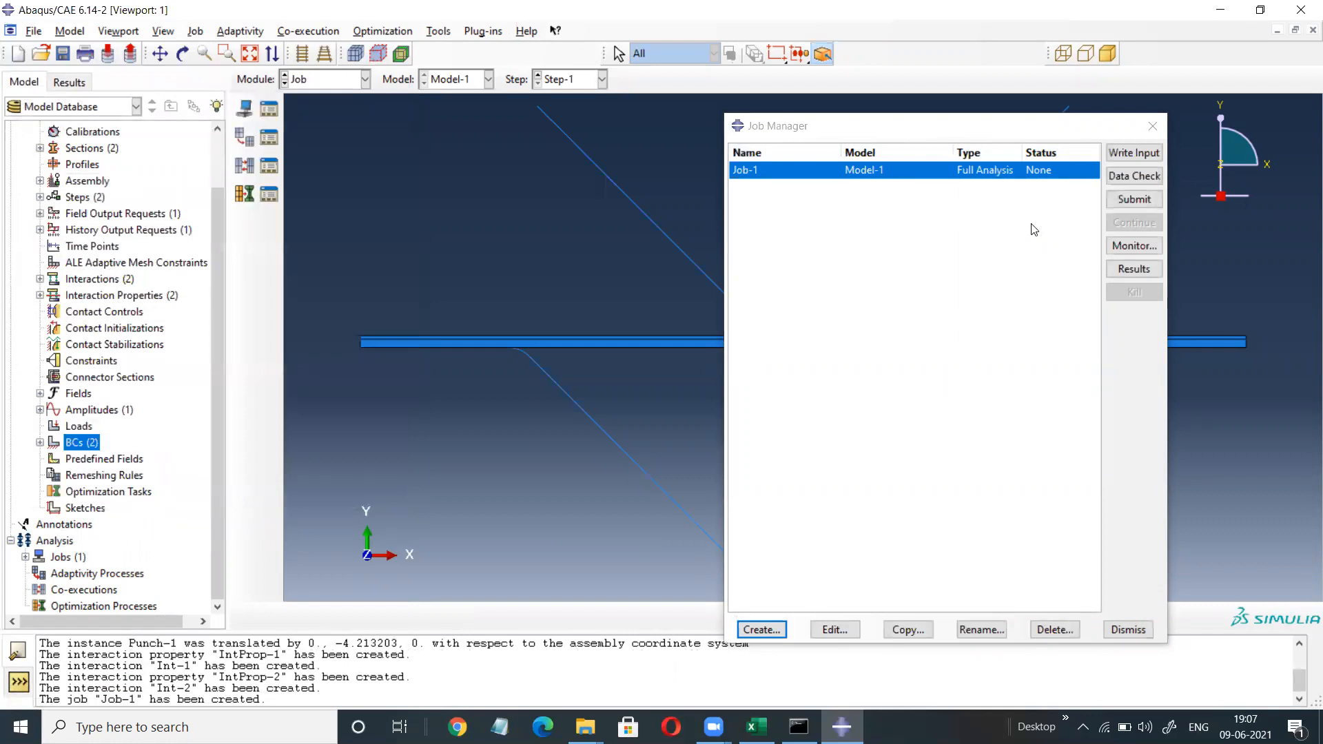
# Submit Job-1 and open its progress monitor.
pyautogui.click(1134, 200)
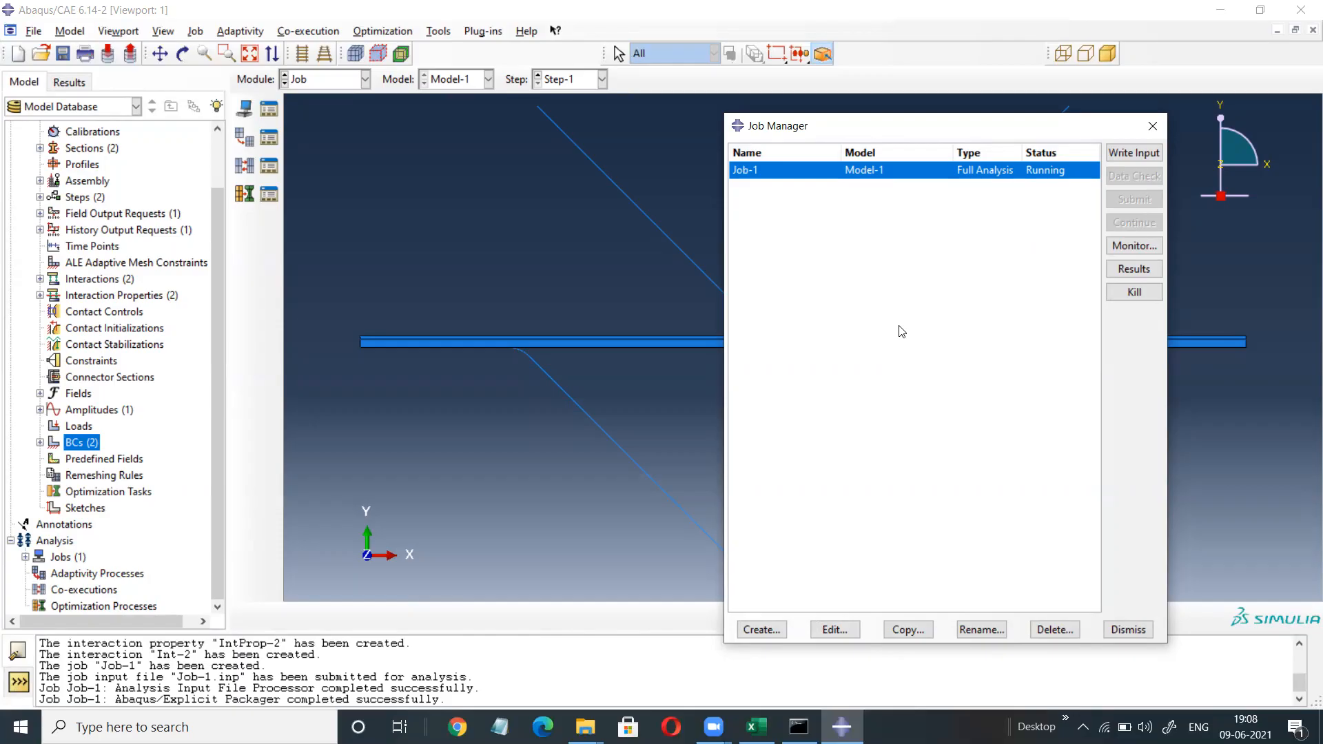
pyautogui.click(1213, 260)
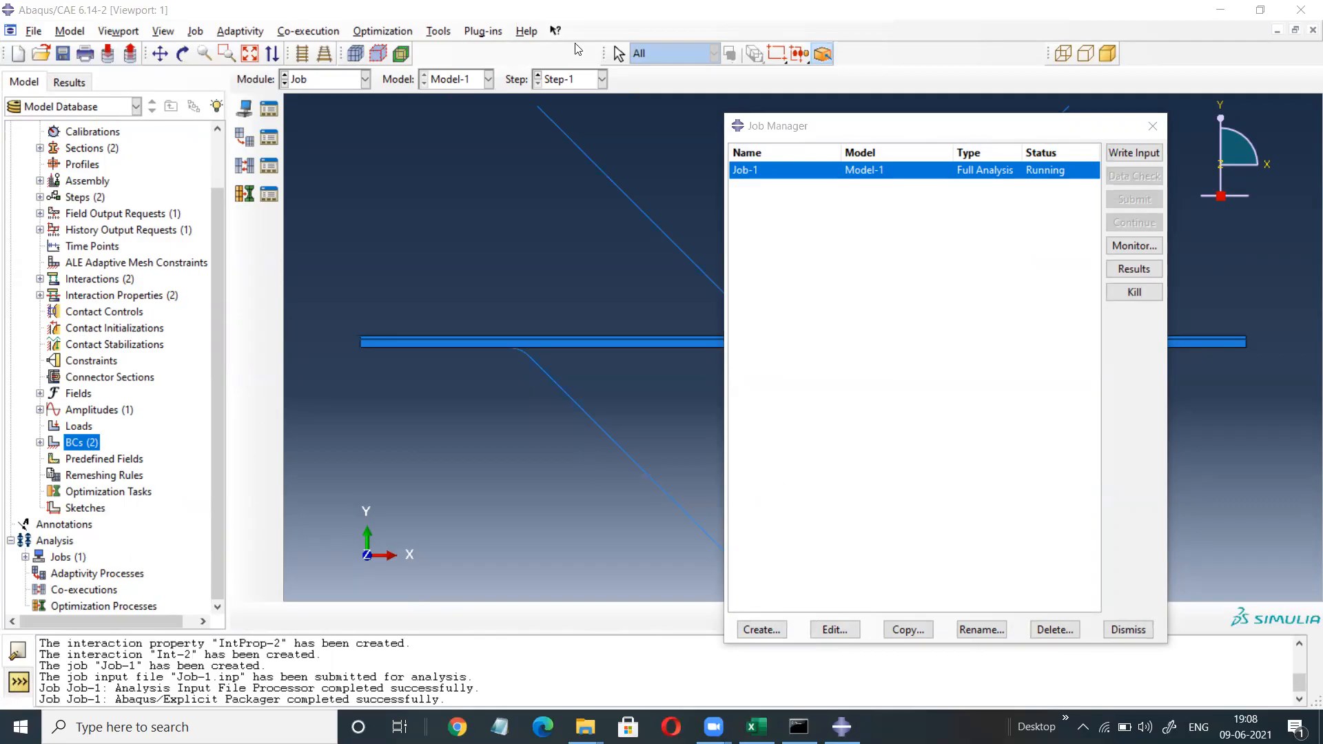
pyautogui.click(1133, 246)
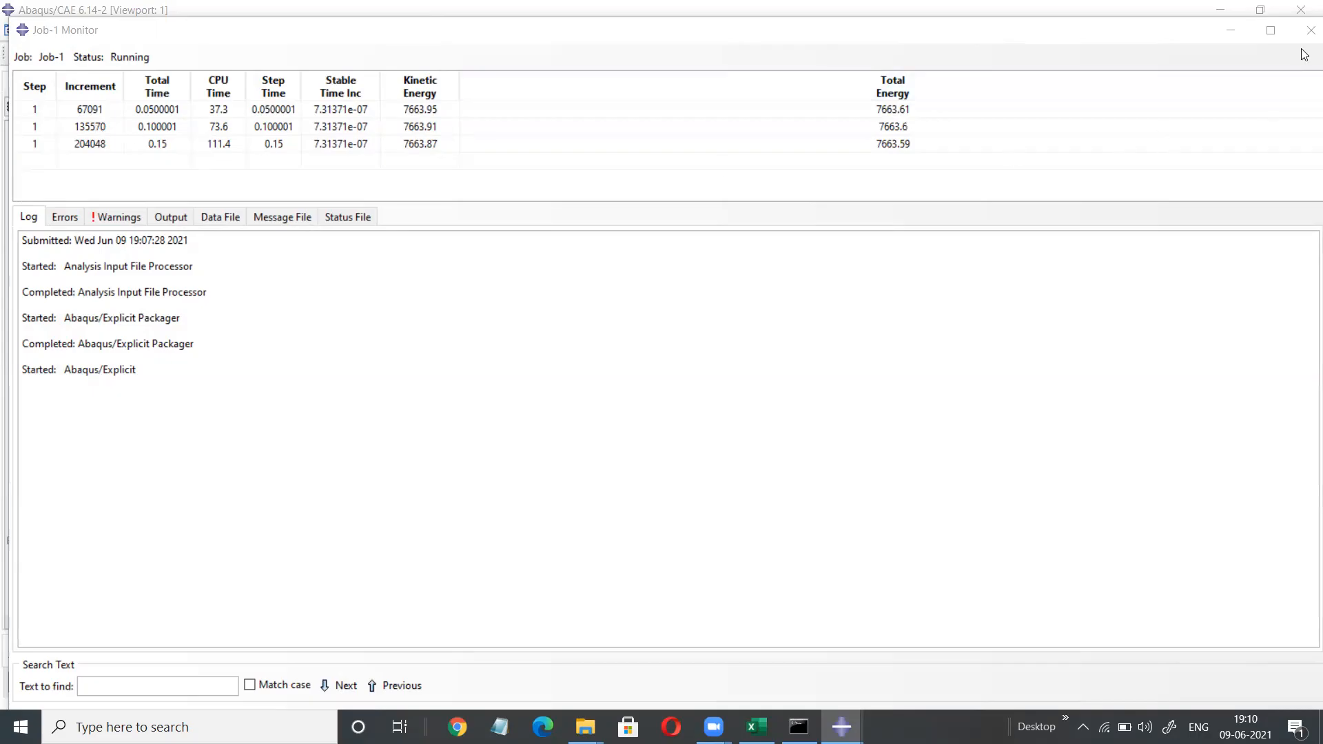
pyautogui.click(1232, 32)
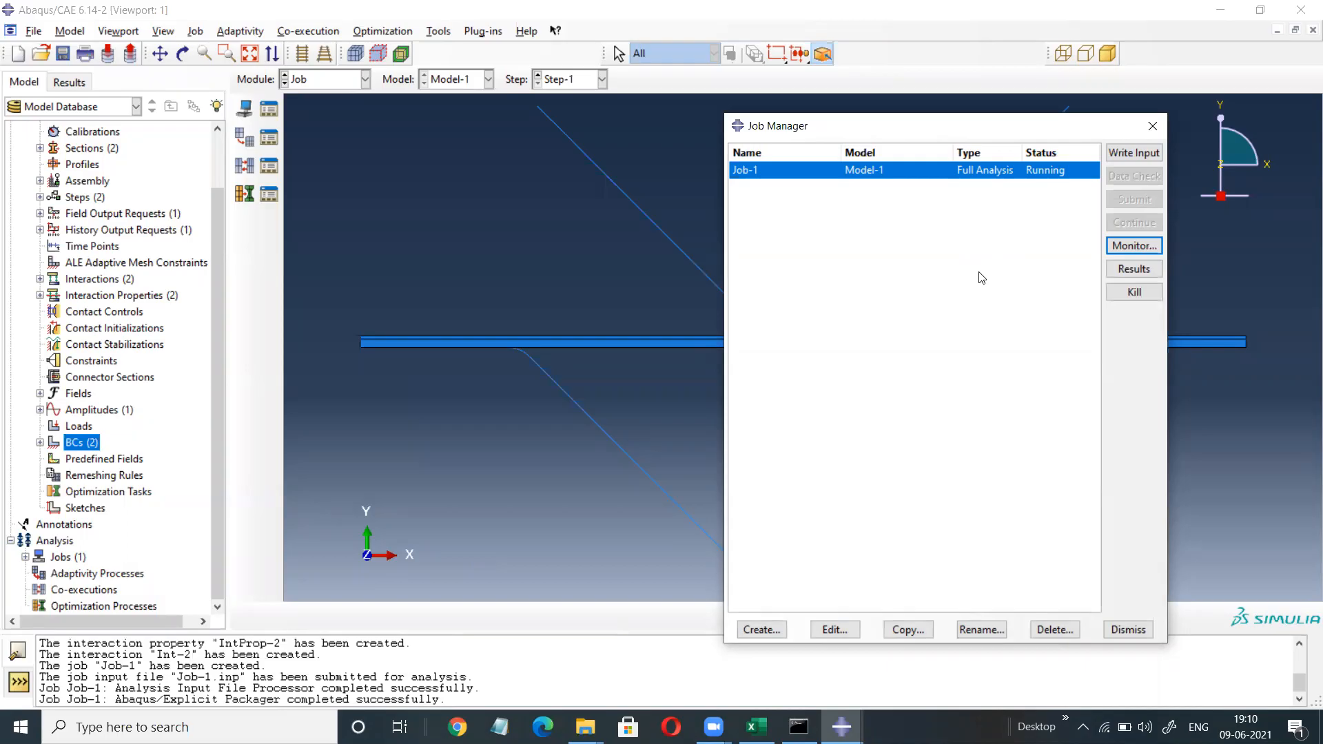
# Reopen the Job-1 monitor and follow the Explicit run until it completes at step time 1.
pyautogui.click(1137, 248)
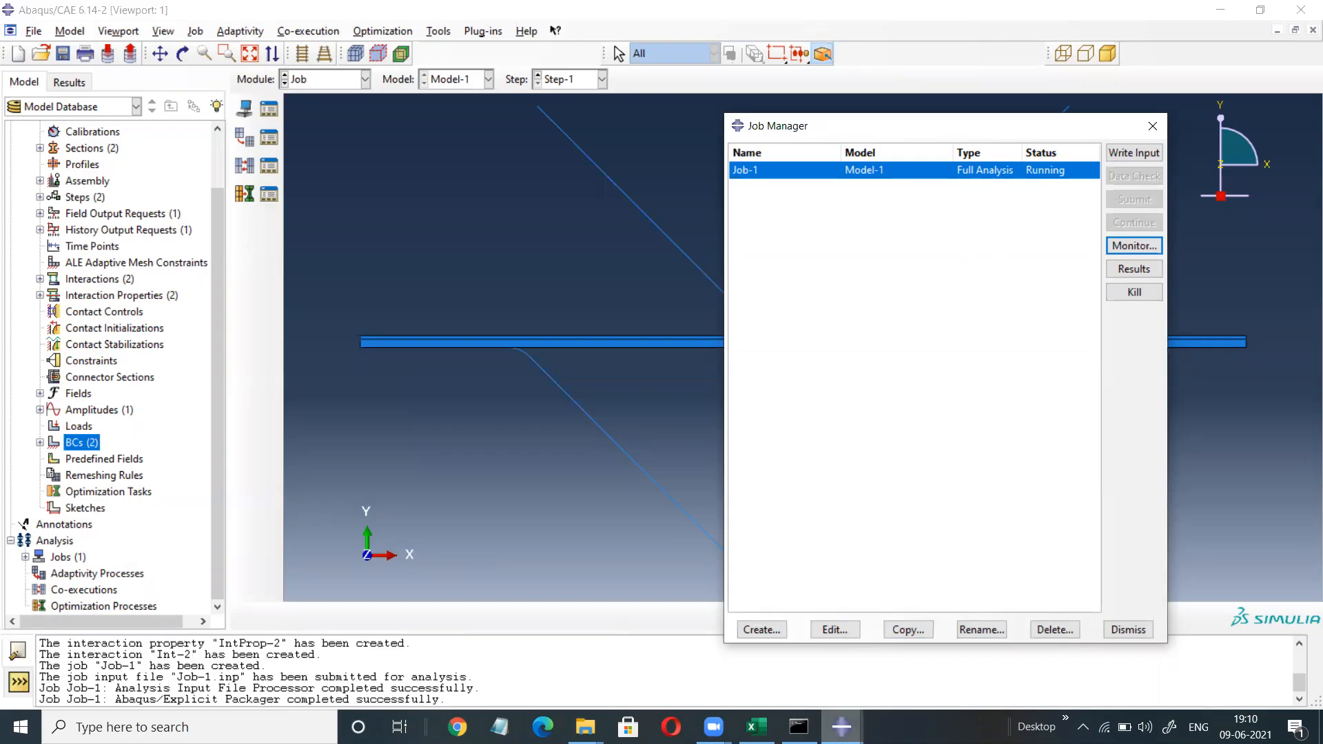
pyautogui.moveTo(842, 727)
pyautogui.click(893, 666)
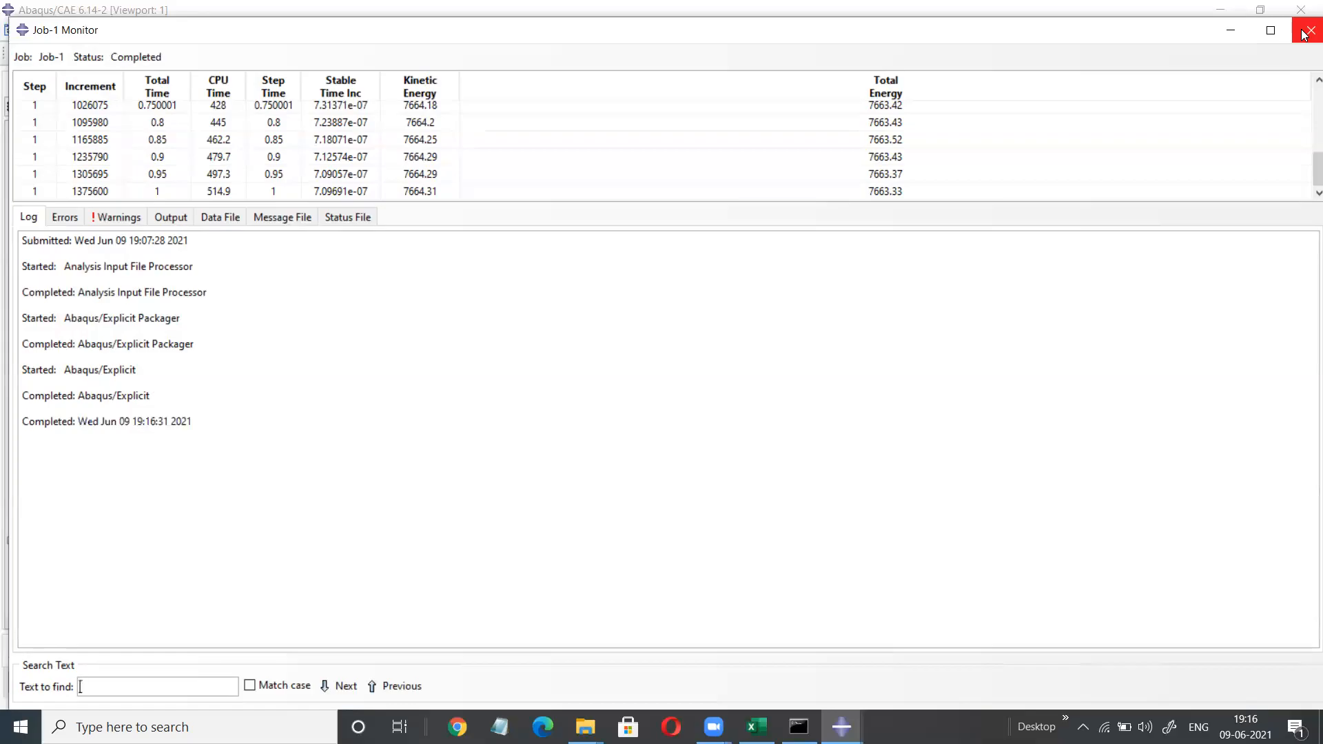
# Close the monitor and open the Job-1 results with Mises stress contours.
pyautogui.click(1308, 31)
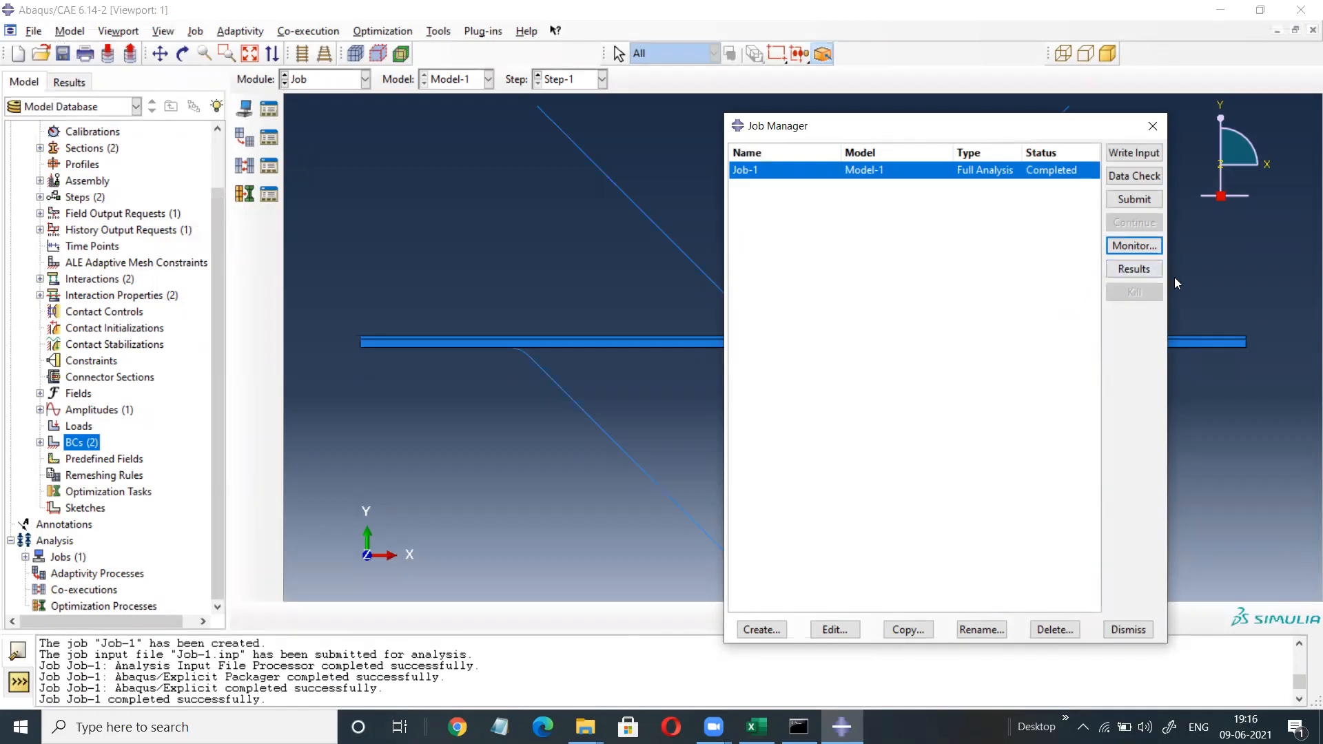
pyautogui.click(1134, 269)
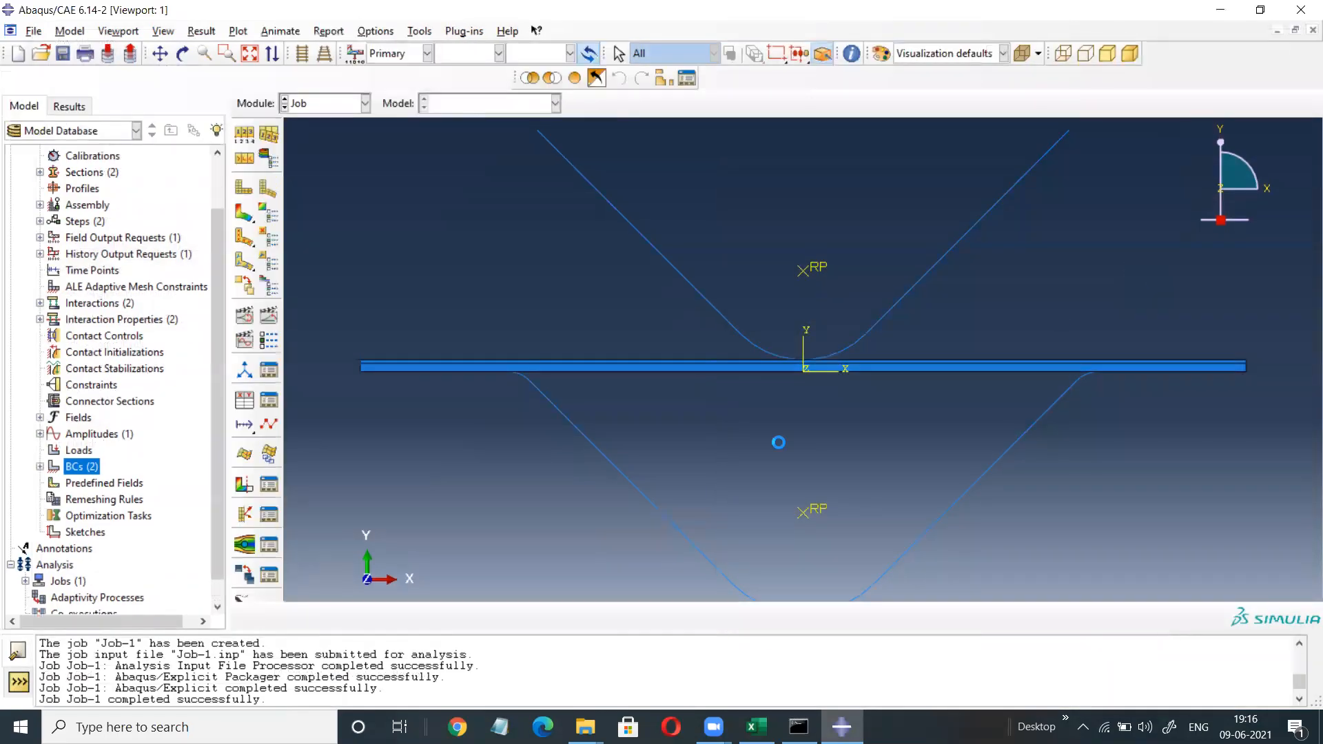
pyautogui.click(242, 215)
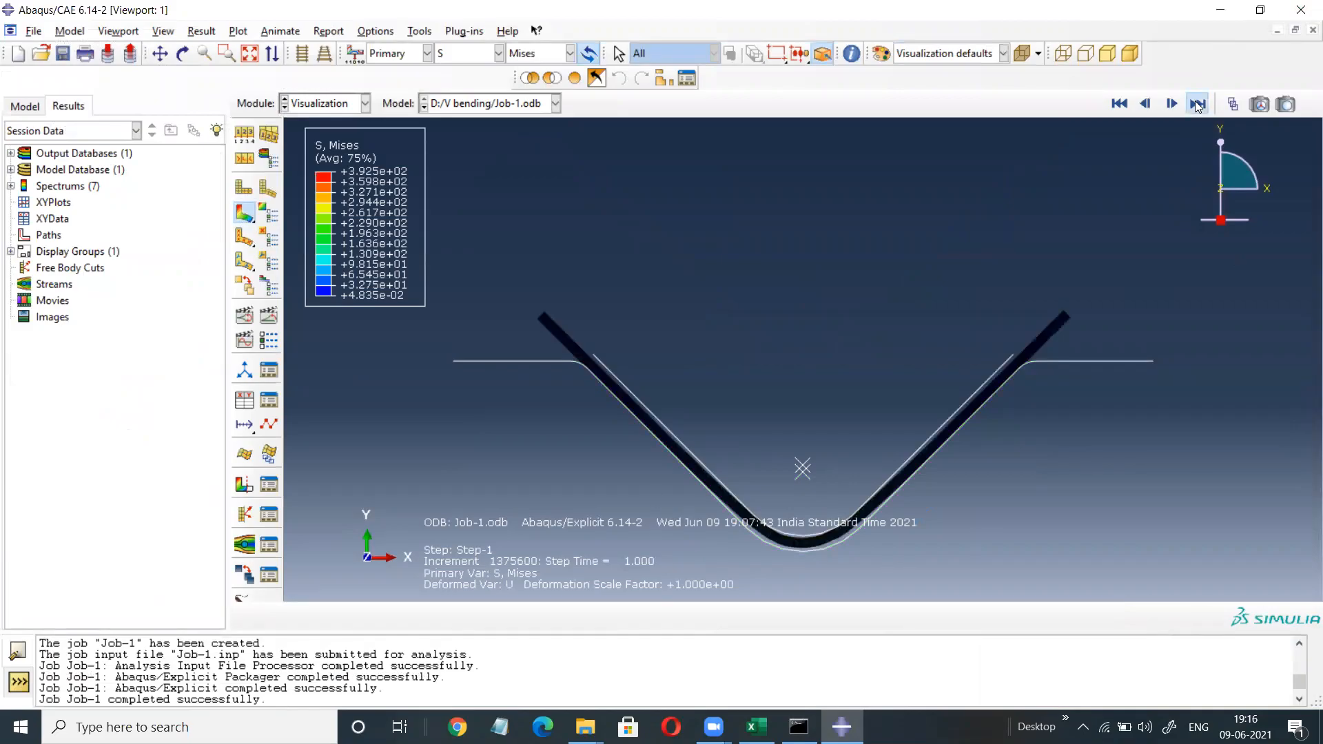
# Jump between the flat first frame and last frame, then step through the early bending frames.
pyautogui.click(1116, 105)
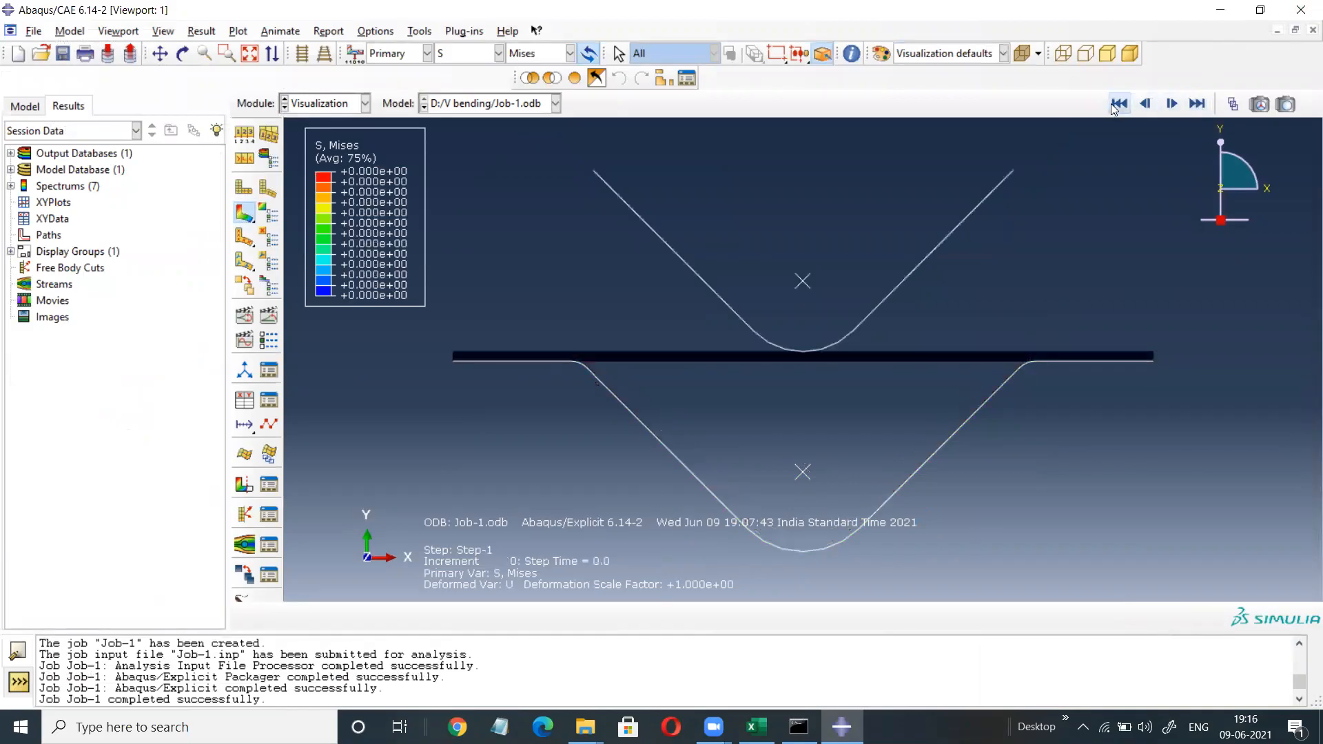
pyautogui.click(1198, 103)
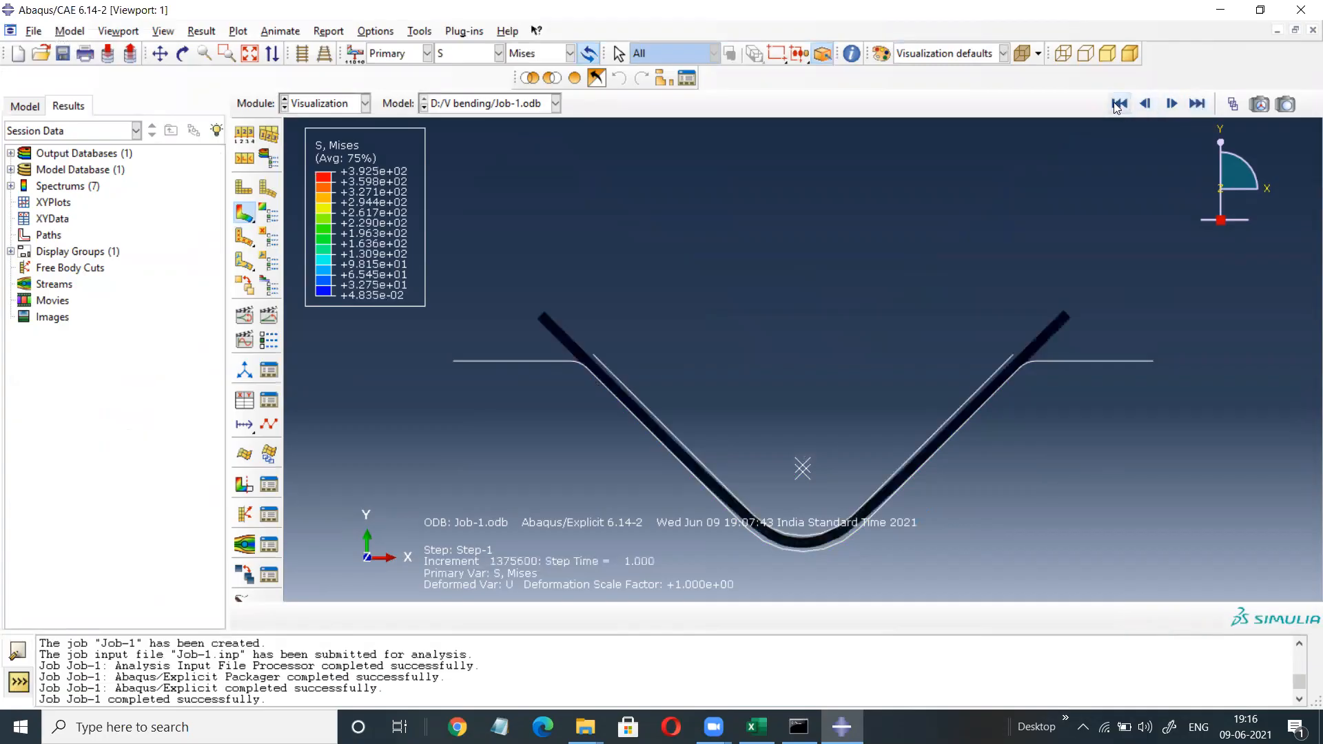
pyautogui.click(1118, 105)
pyautogui.click(1172, 103)
pyautogui.click(1171, 104)
pyautogui.click(1171, 105)
pyautogui.click(1172, 105)
pyautogui.click(1171, 104)
pyautogui.click(1171, 105)
pyautogui.click(1171, 105)
# Plot S11 stress and advance to the final frame at step time 1.000.
pyautogui.click(571, 58)
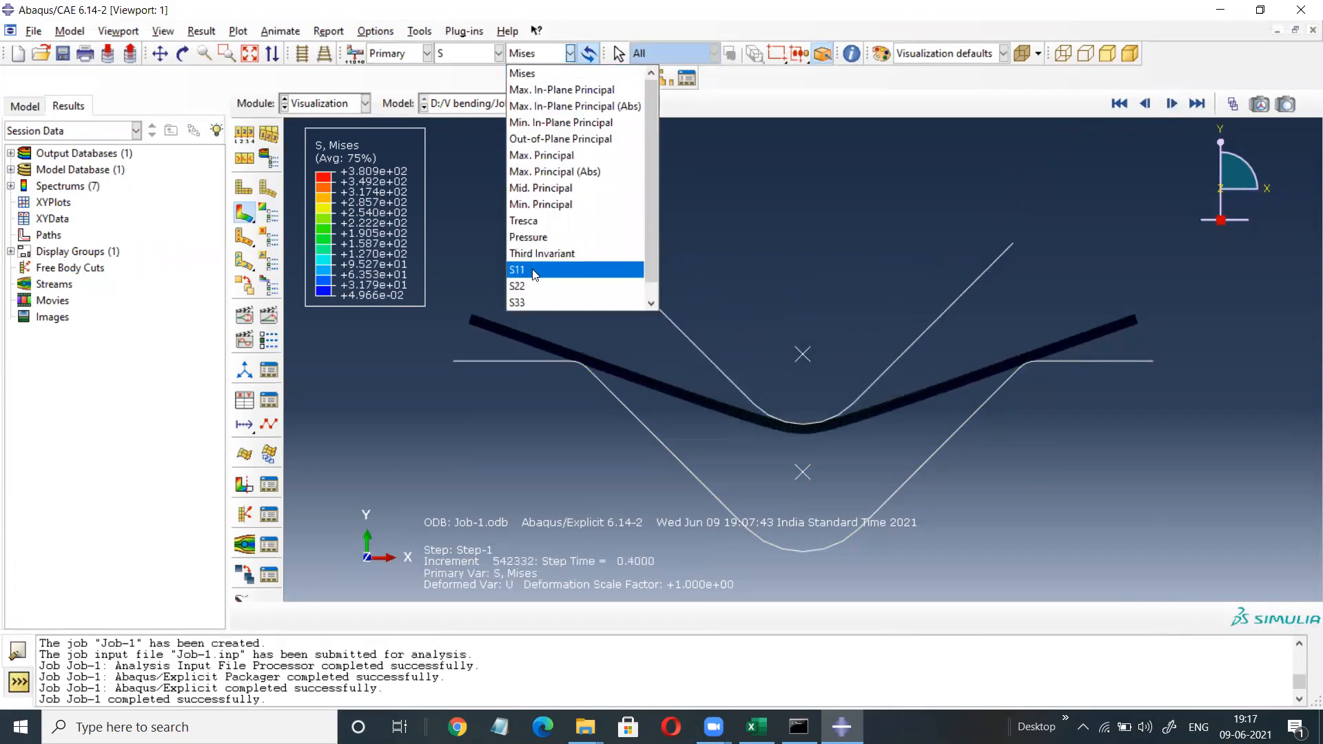
pyautogui.click(579, 268)
pyautogui.click(1171, 105)
pyautogui.click(1172, 105)
pyautogui.click(1172, 104)
pyautogui.click(1171, 105)
pyautogui.click(1171, 105)
pyautogui.click(1172, 104)
pyautogui.click(1171, 104)
pyautogui.click(1172, 104)
pyautogui.click(1171, 104)
pyautogui.click(1171, 105)
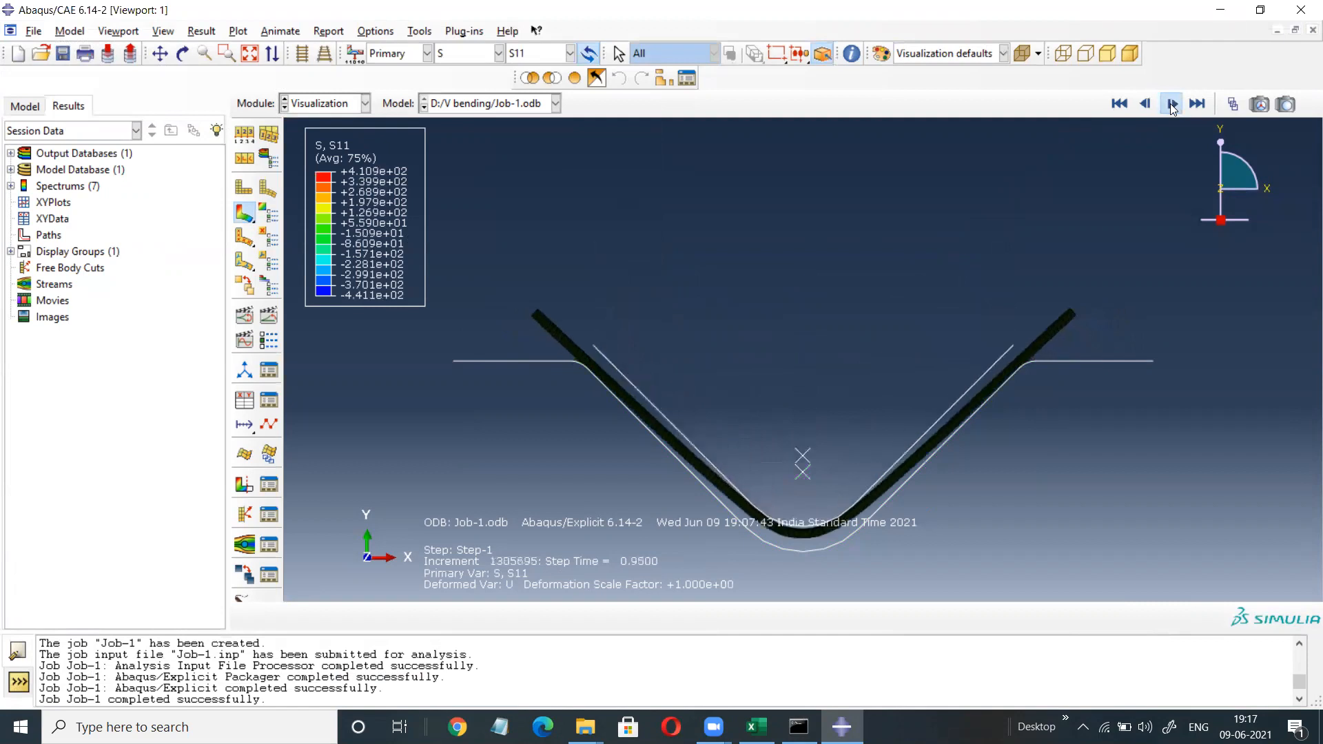
pyautogui.click(1171, 104)
pyautogui.click(1172, 104)
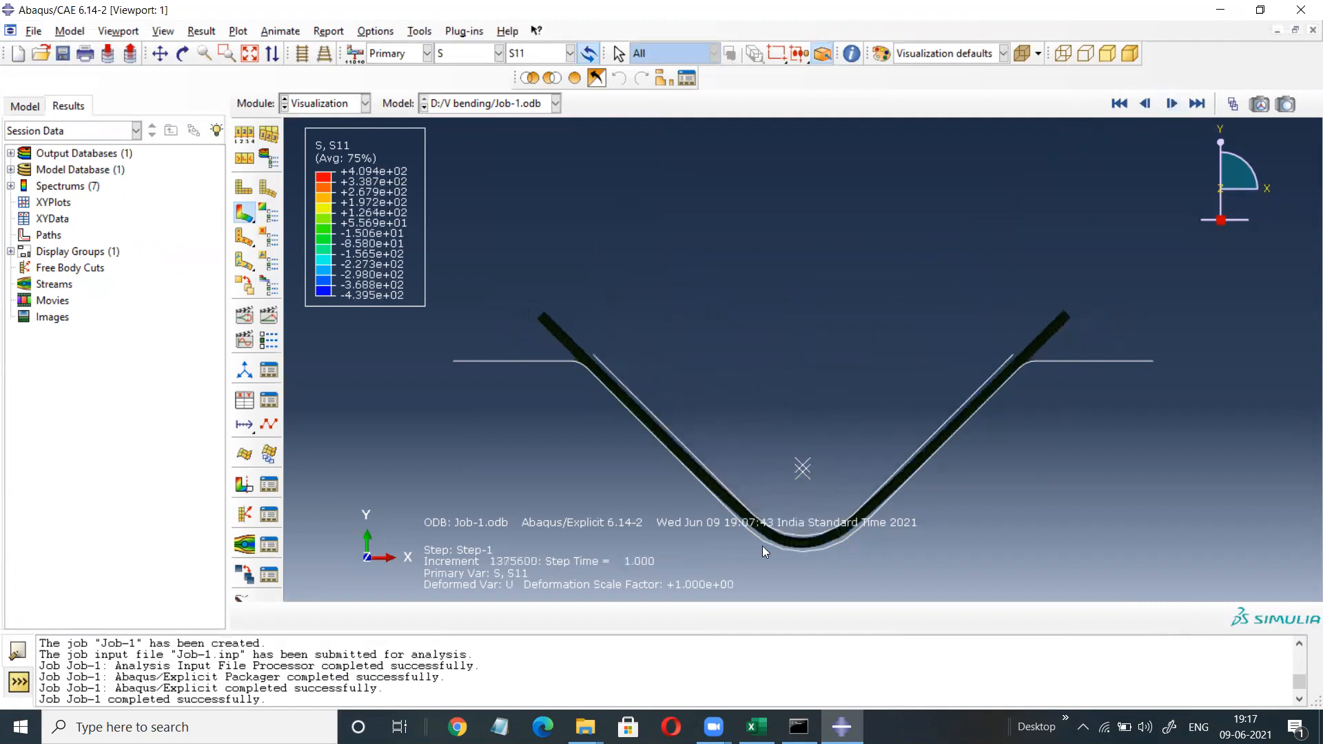
# Zoom into the bend to inspect the final S11 contours, fit the view, then show the model tree.
pyautogui.scroll(-10, 762, 547)
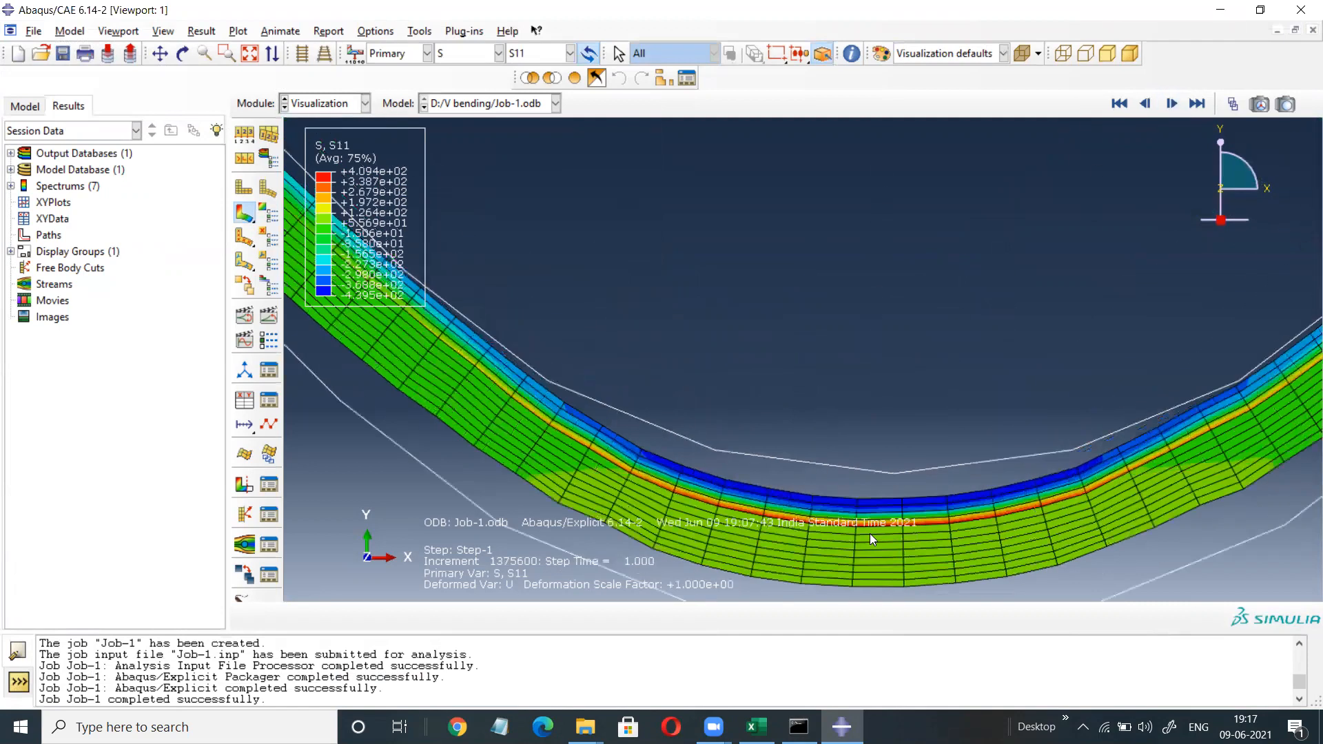
pyautogui.scroll(-3, 869, 533)
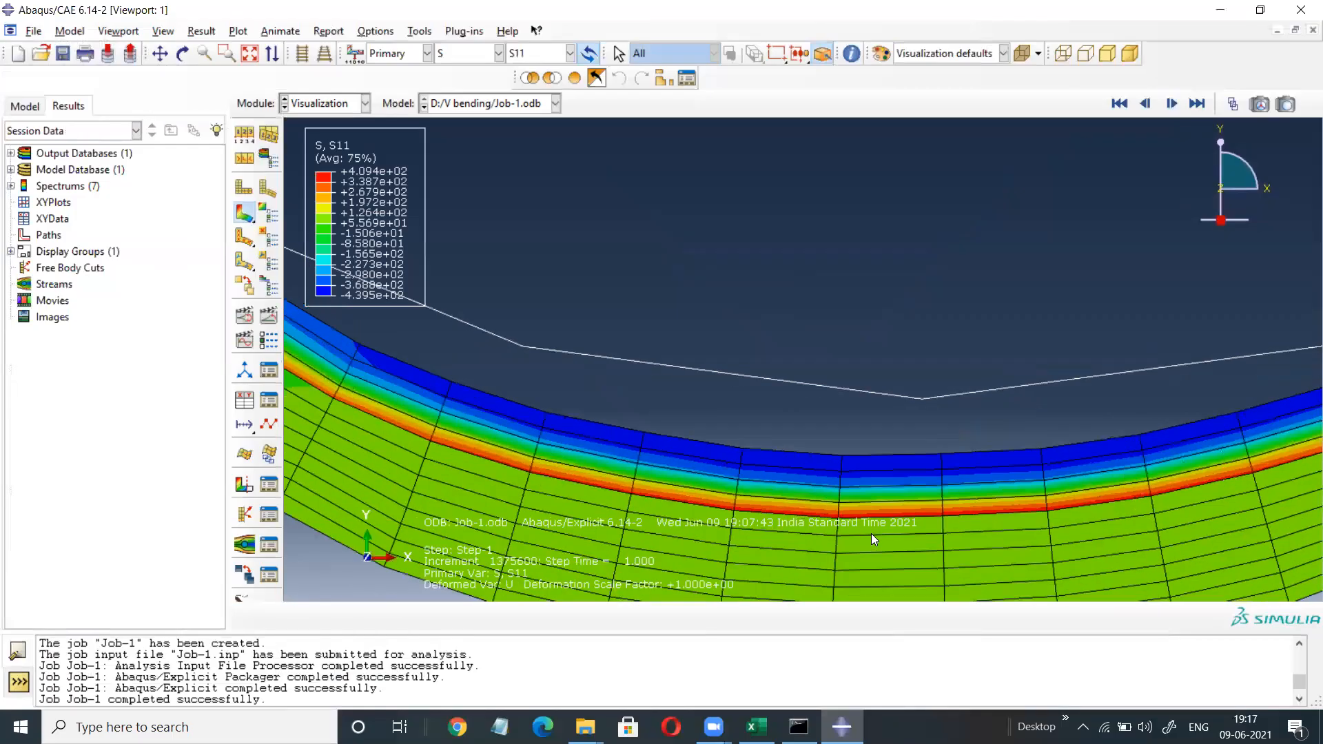
pyautogui.scroll(6, 871, 534)
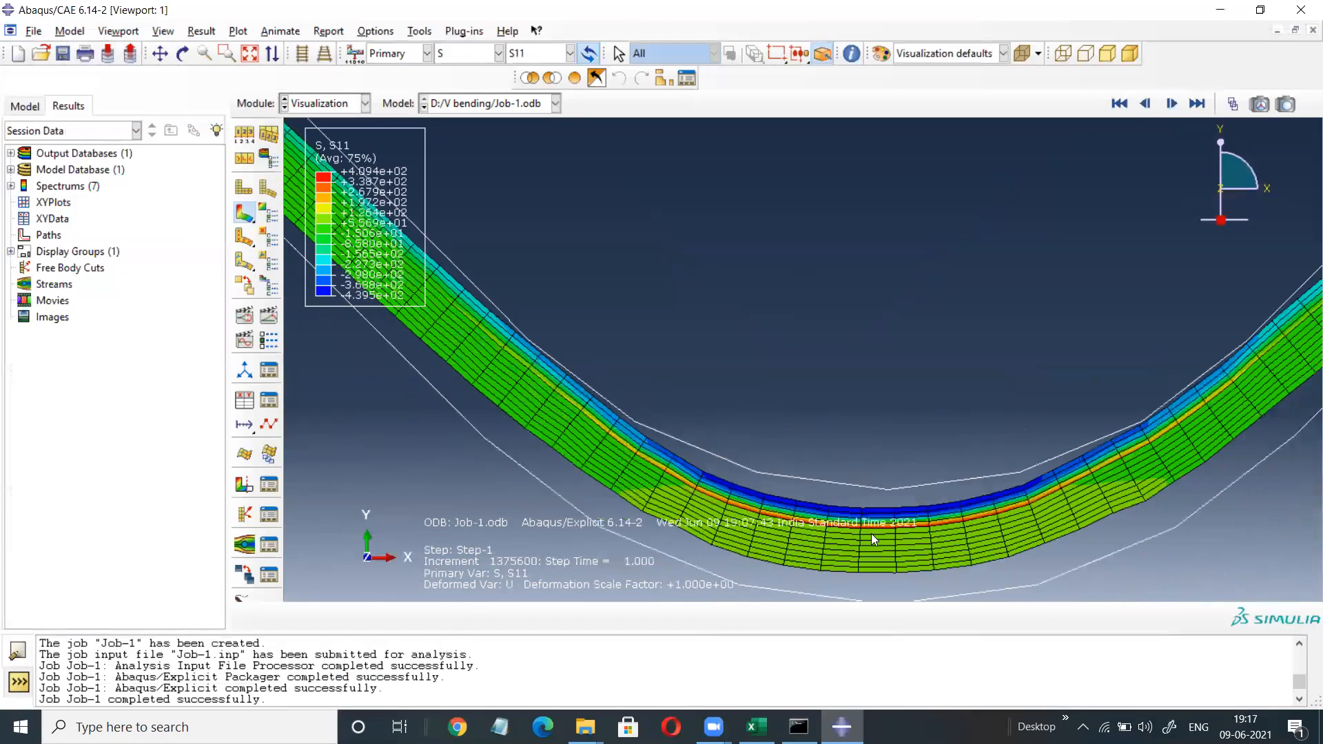
pyautogui.scroll(6, 871, 534)
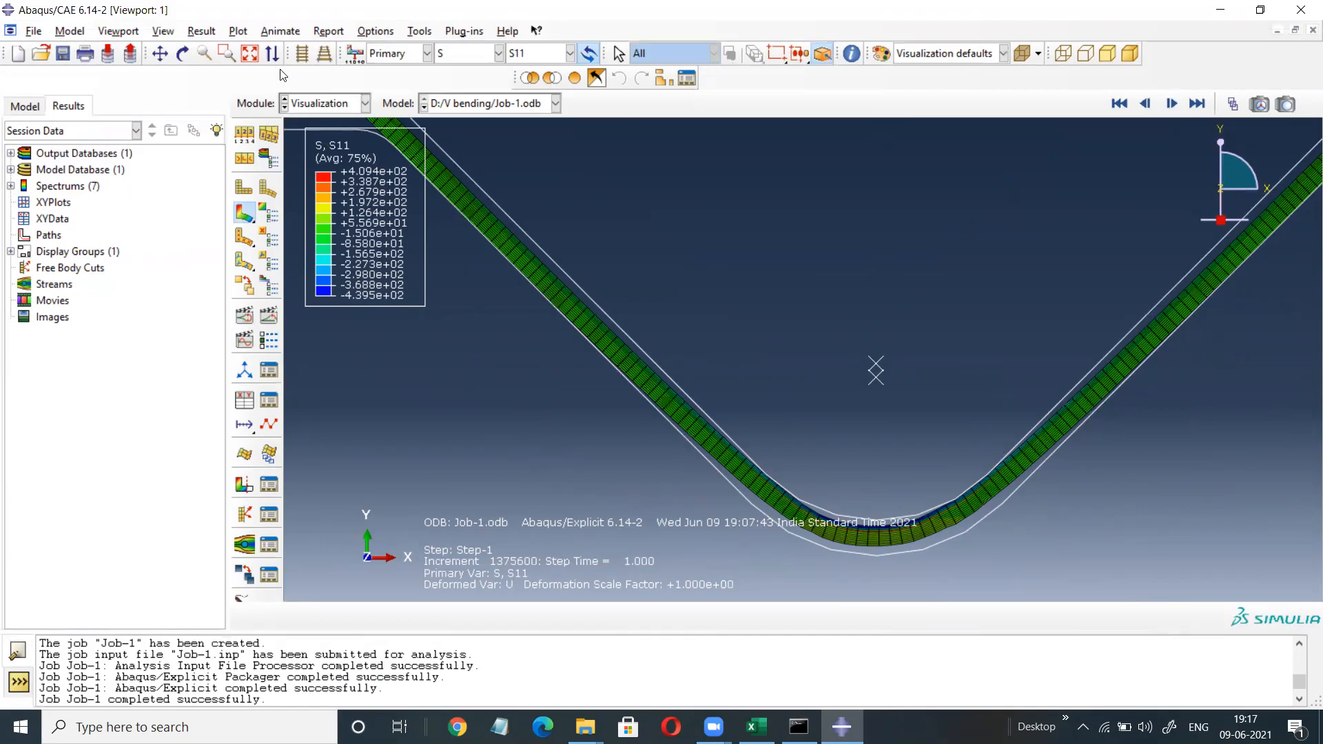
pyautogui.click(250, 55)
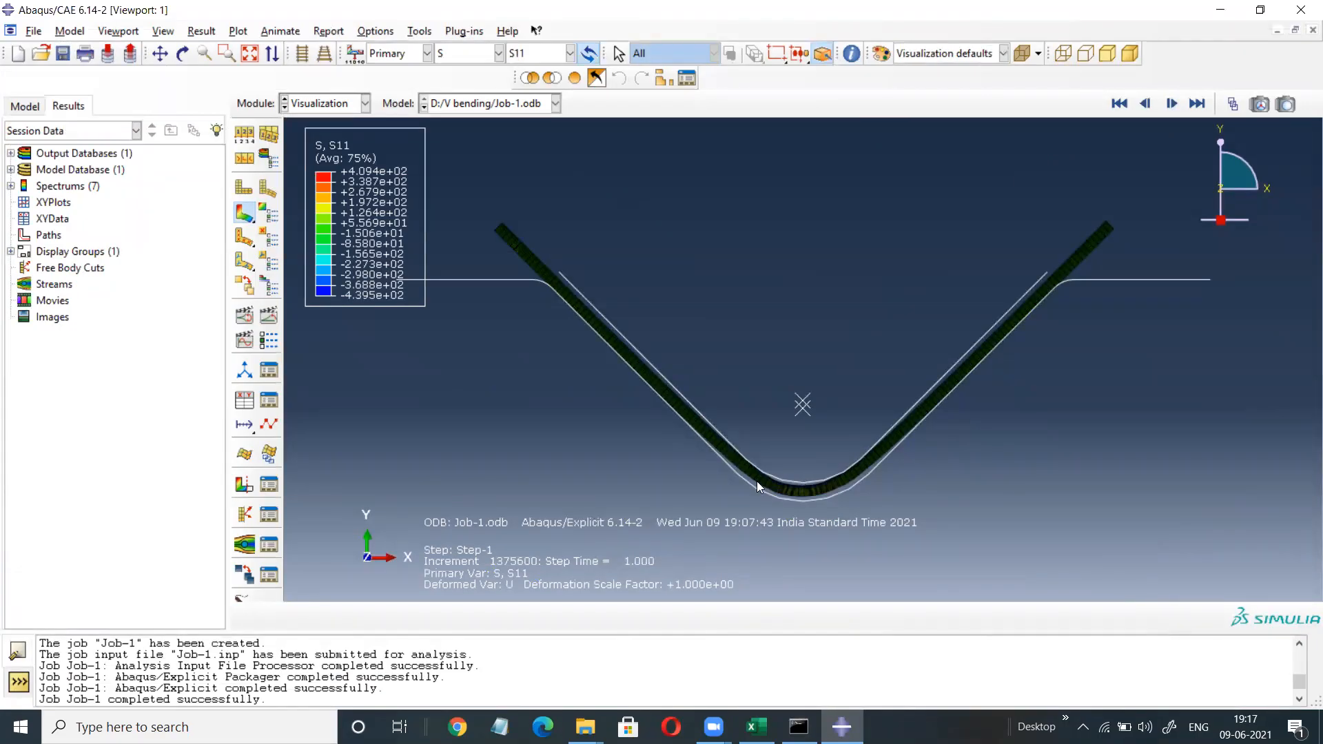
pyautogui.click(15, 107)
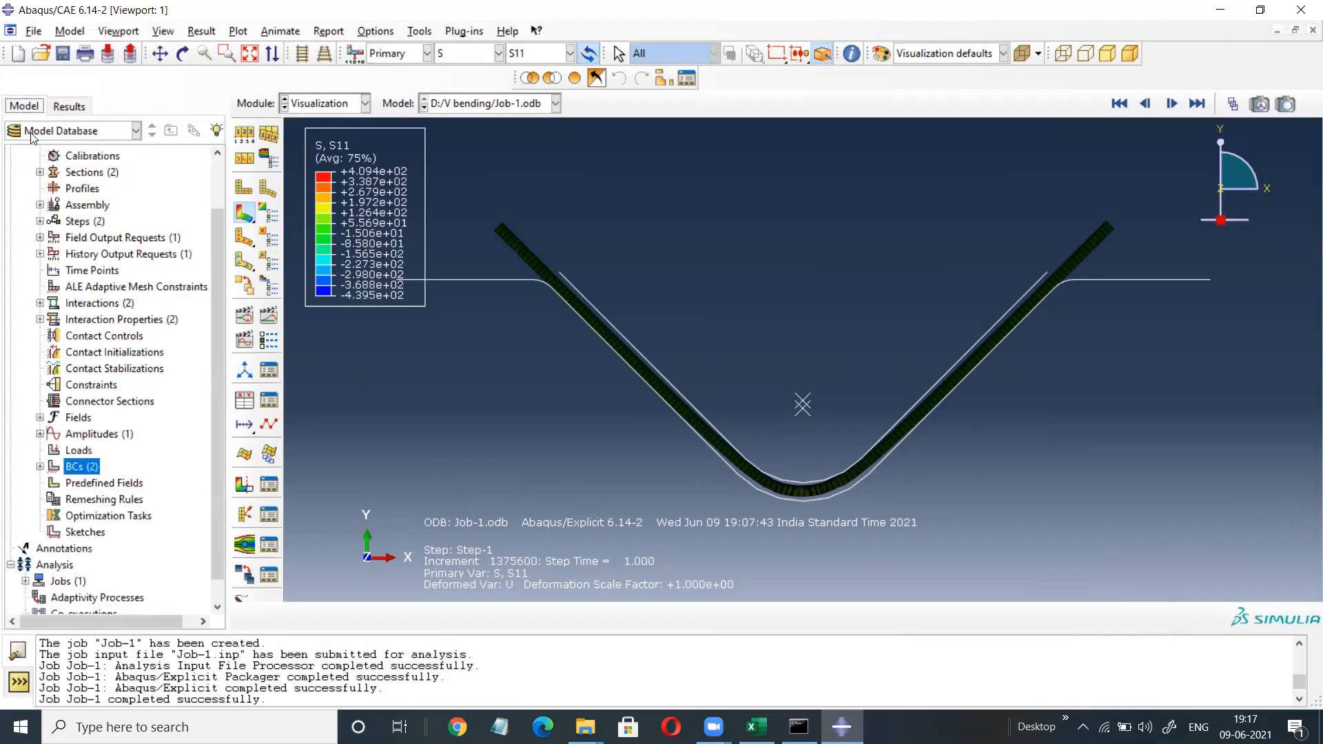
# Copy Model-1 into a new model named Model-1-Copy.
pyautogui.moveTo(219, 246); pyautogui.dragTo(221, 149)
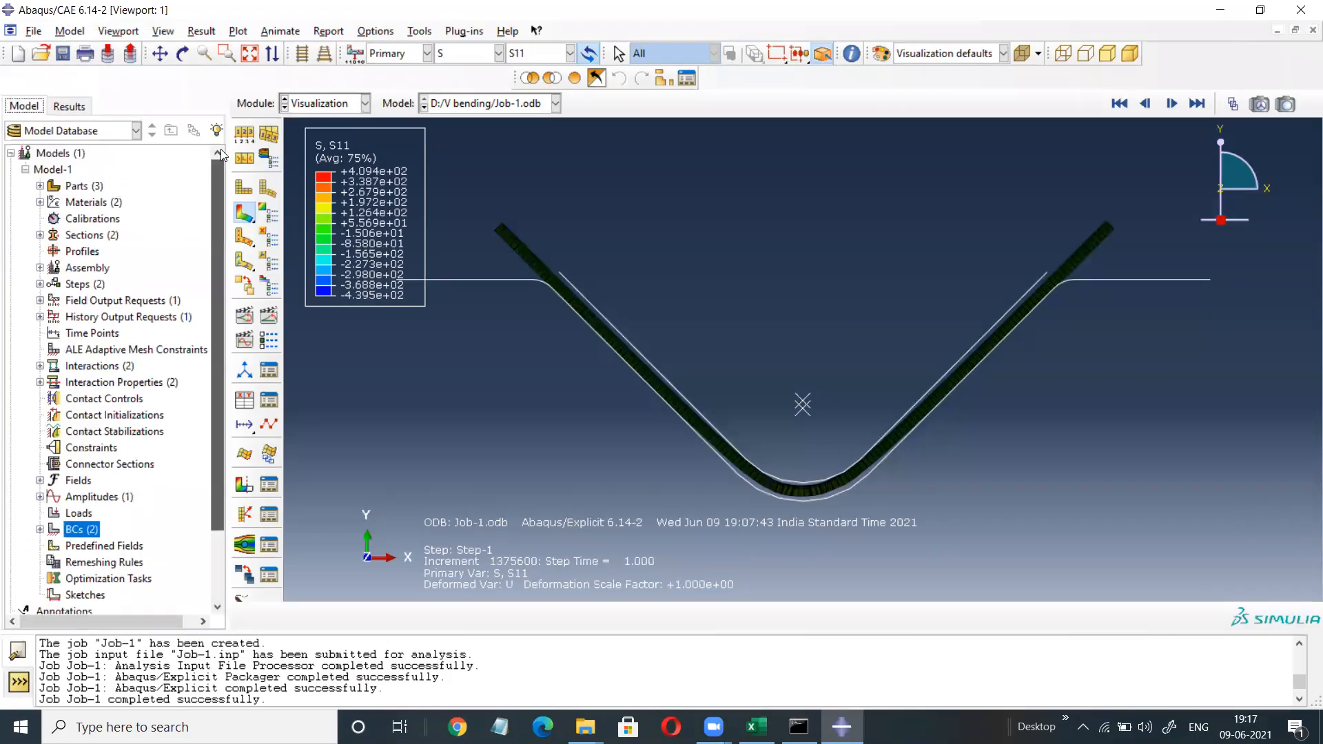
pyautogui.click(53, 170)
pyautogui.rightClick(50, 172)
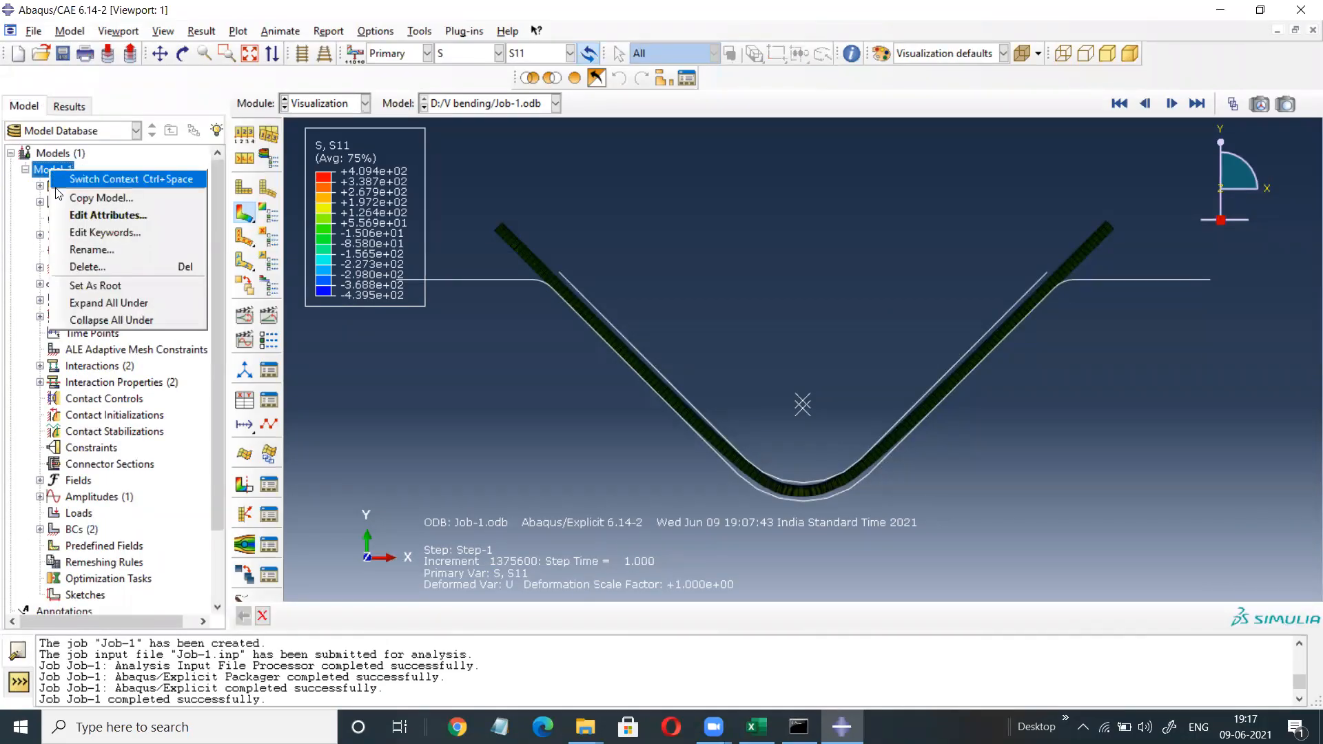
pyautogui.click(95, 199)
pyautogui.click(53, 275)
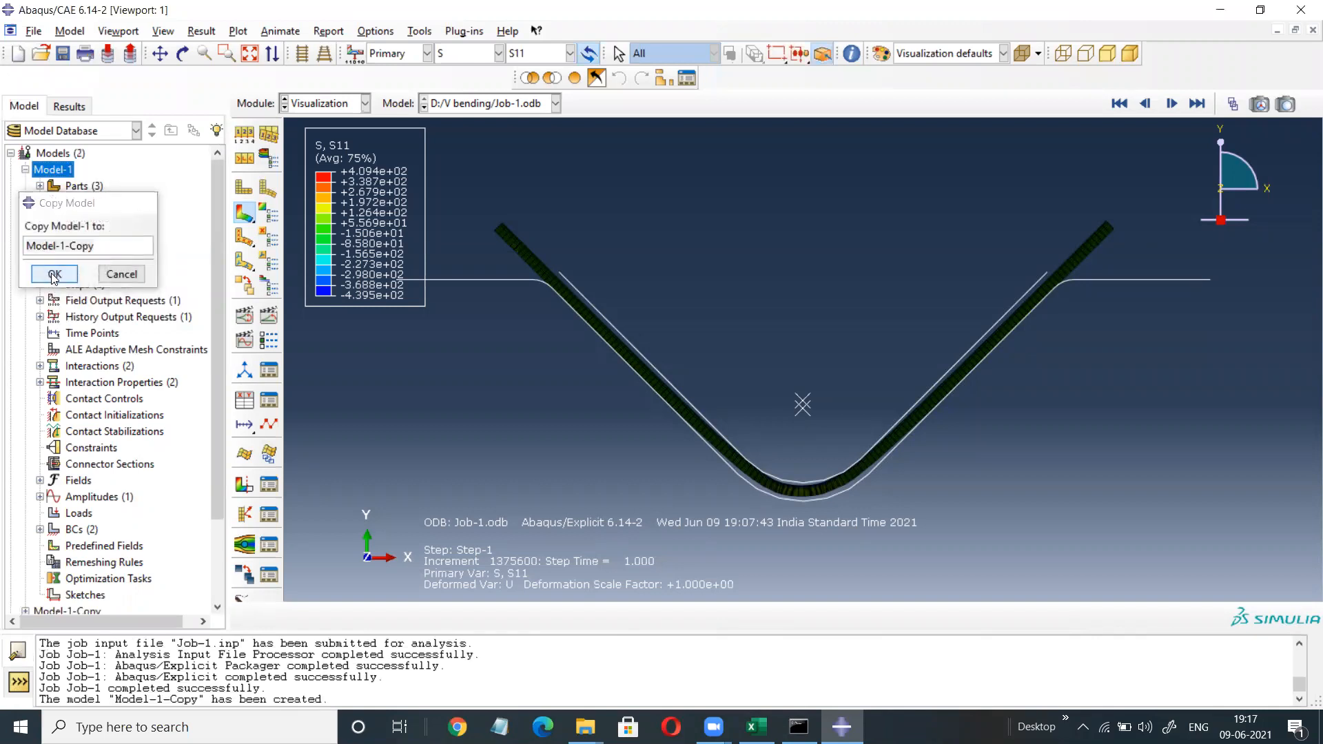
# Open the parts of Model-1-Copy, dismissing the unwanted Create Part dialog.
pyautogui.click(24, 170)
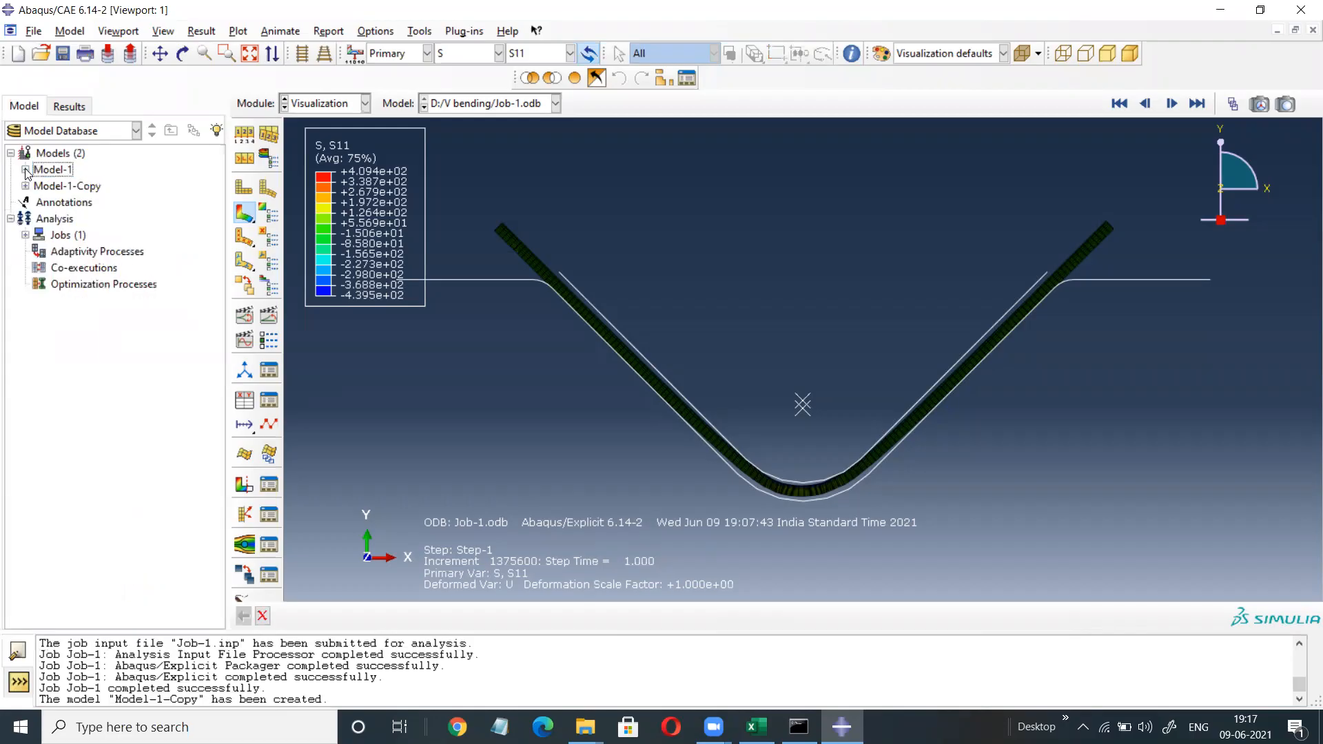
pyautogui.click(25, 186)
pyautogui.click(81, 199)
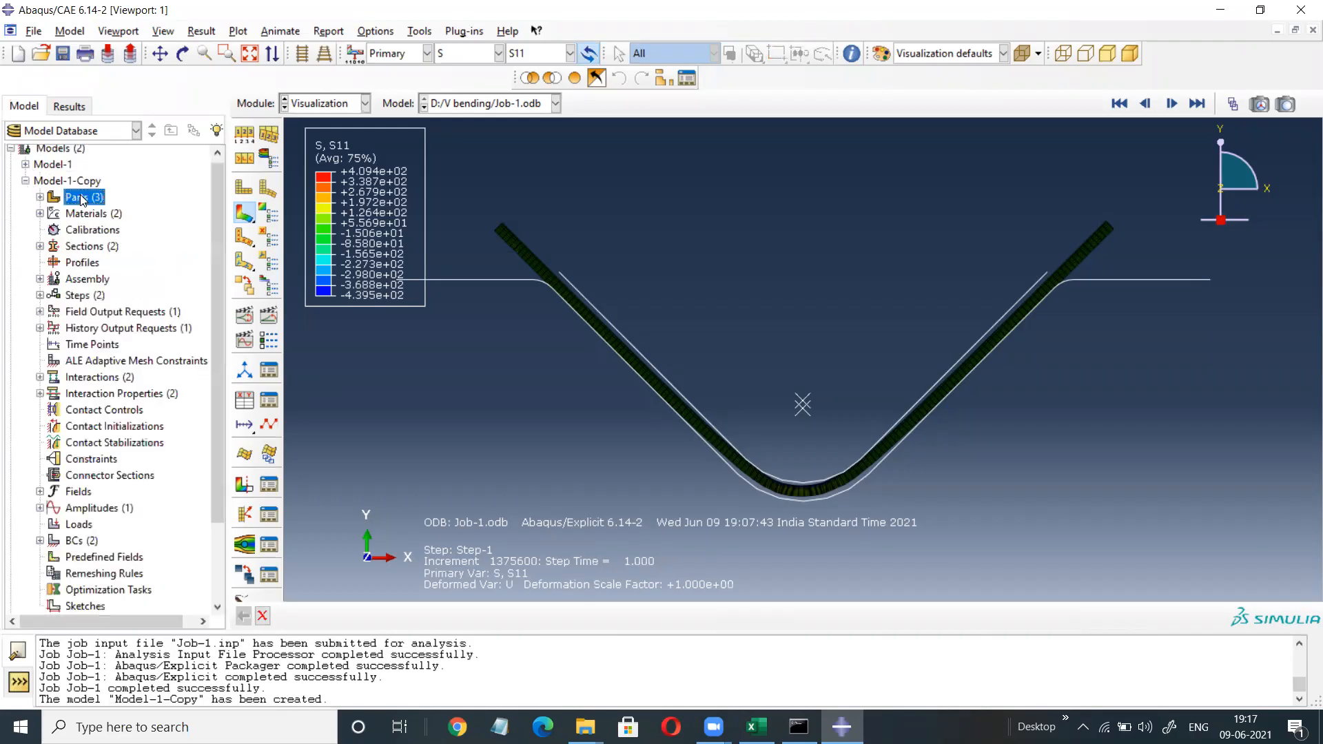
pyautogui.click(197, 94)
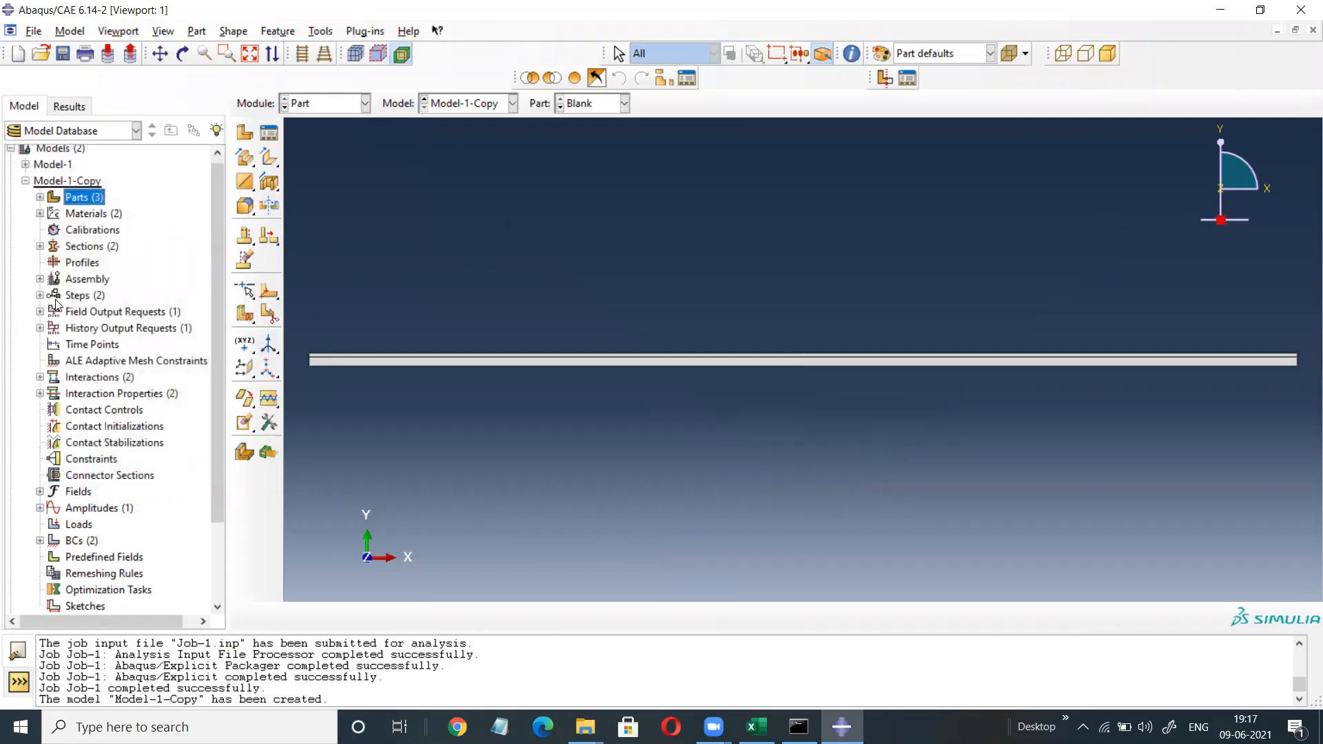
# Delete the Die-1 and Punch-1 instances from Model-1-Copy's assembly.
pyautogui.click(40, 279)
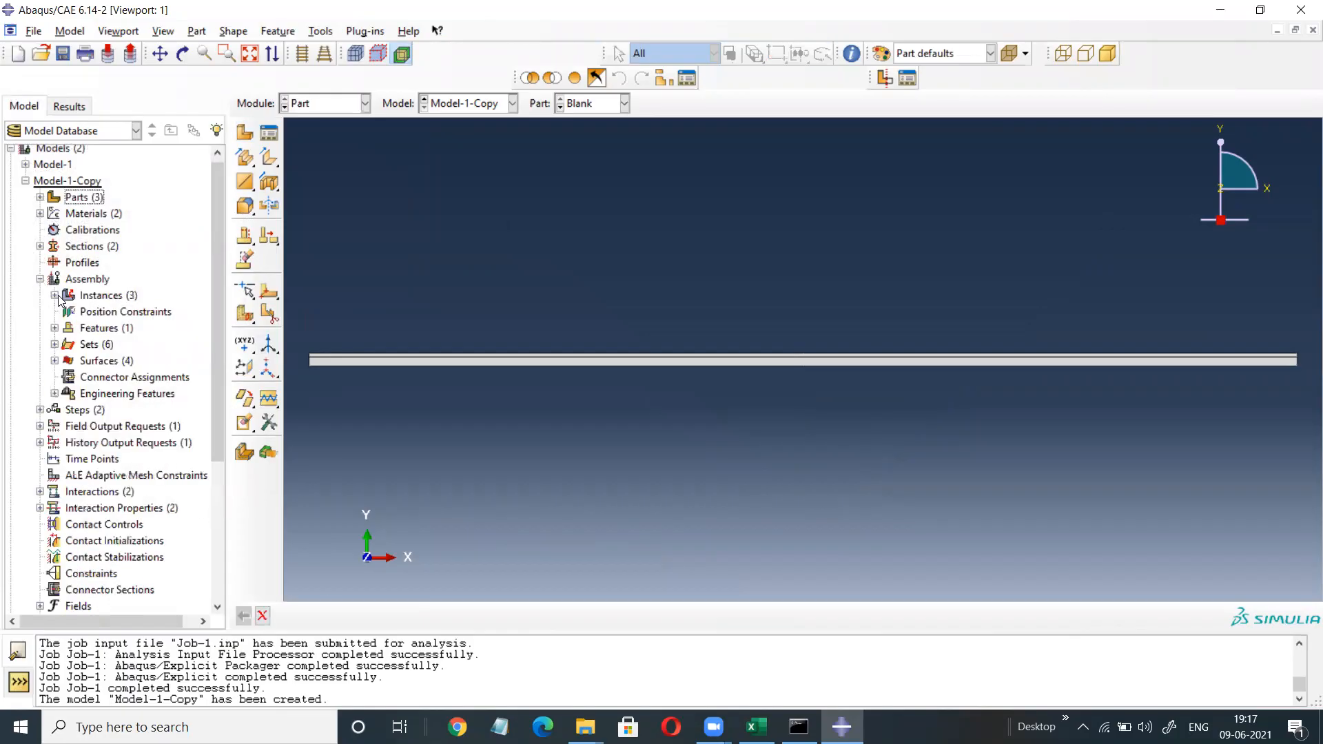
pyautogui.click(55, 295)
pyautogui.click(90, 328)
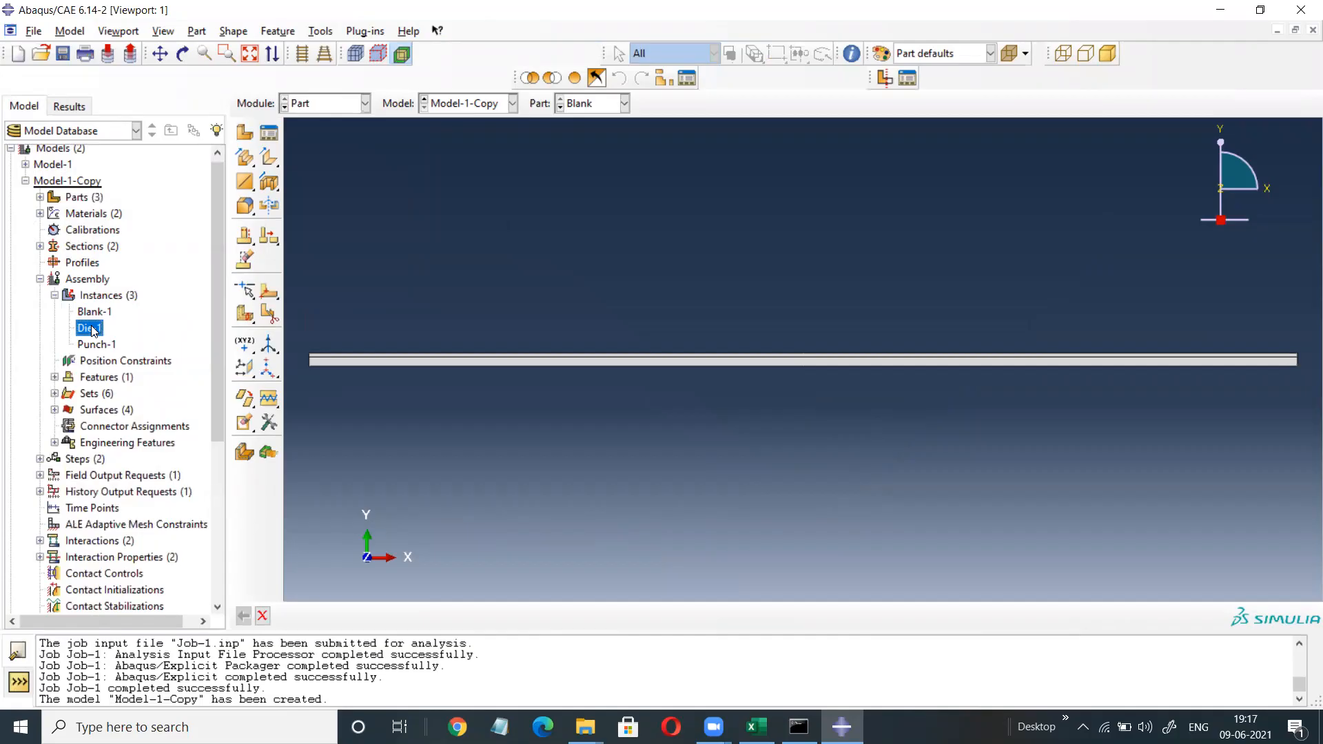
pyautogui.rightClick(96, 328)
pyautogui.click(124, 407)
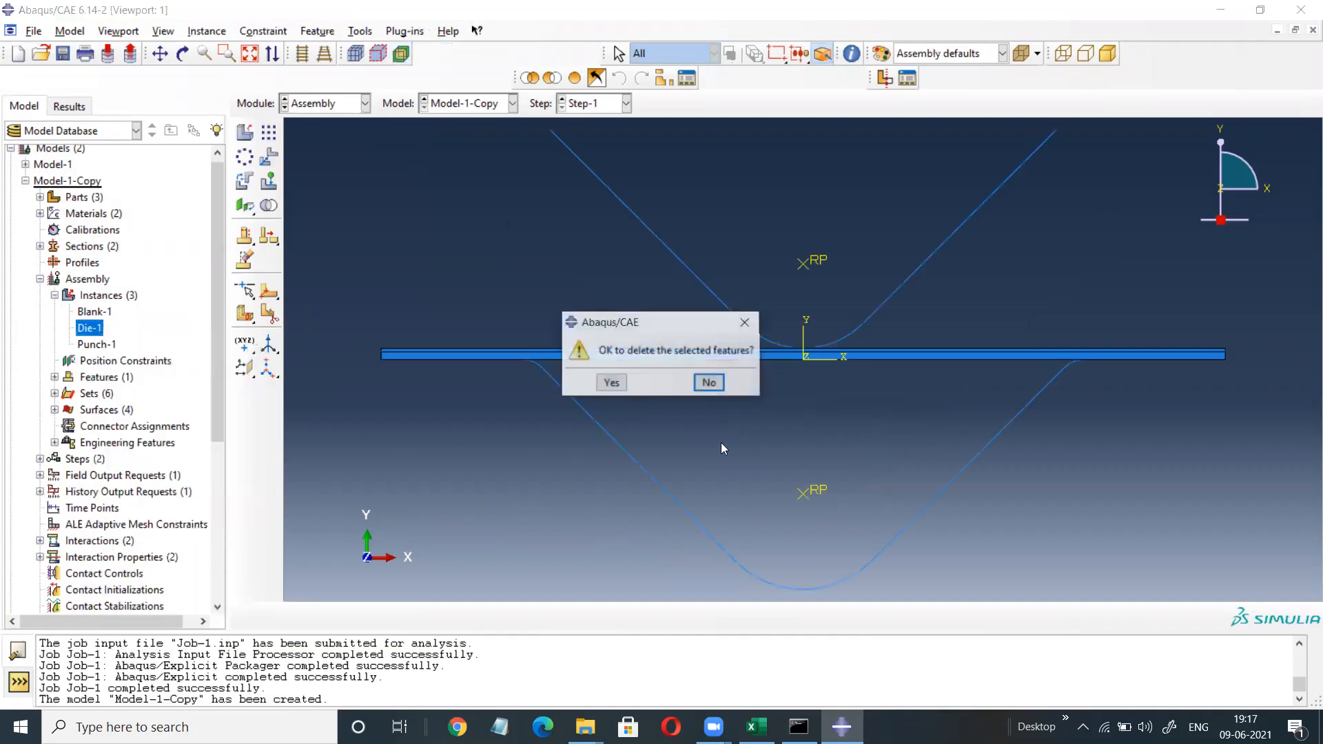
pyautogui.click(615, 383)
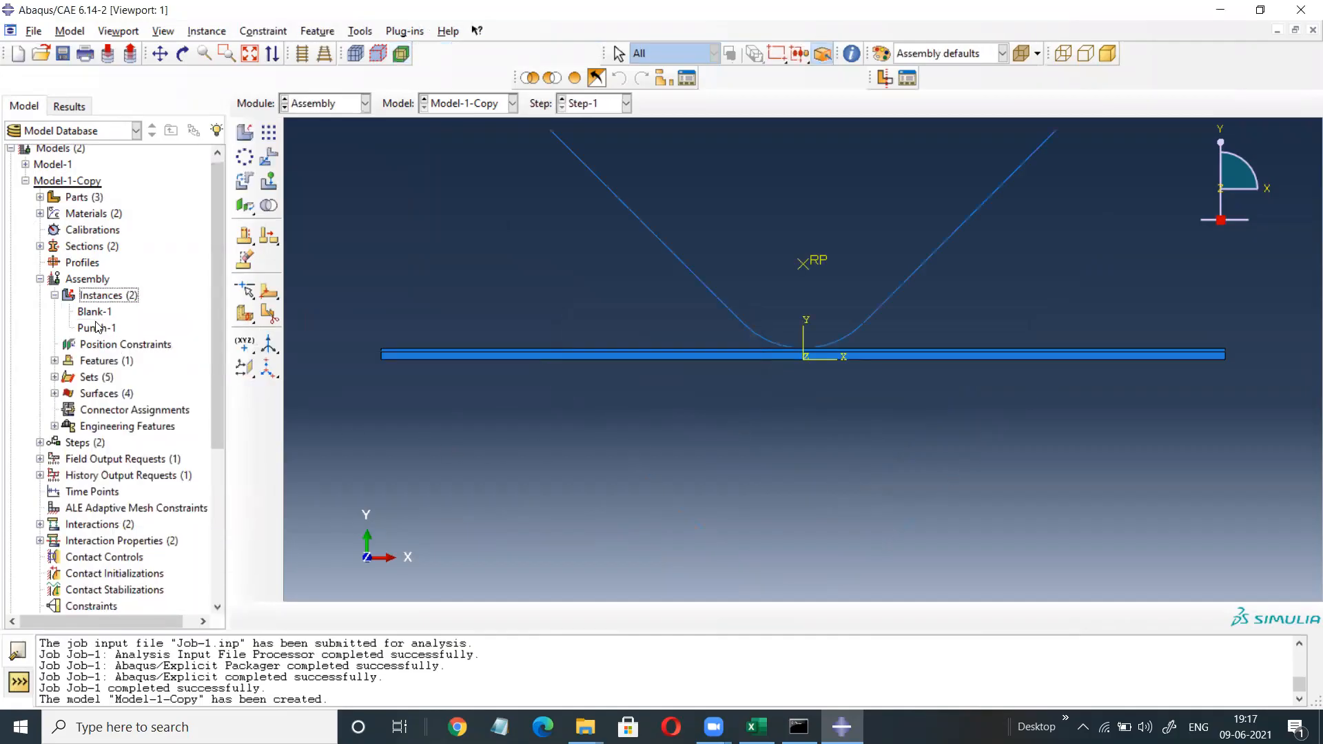
pyautogui.click(93, 328)
pyautogui.rightClick(95, 328)
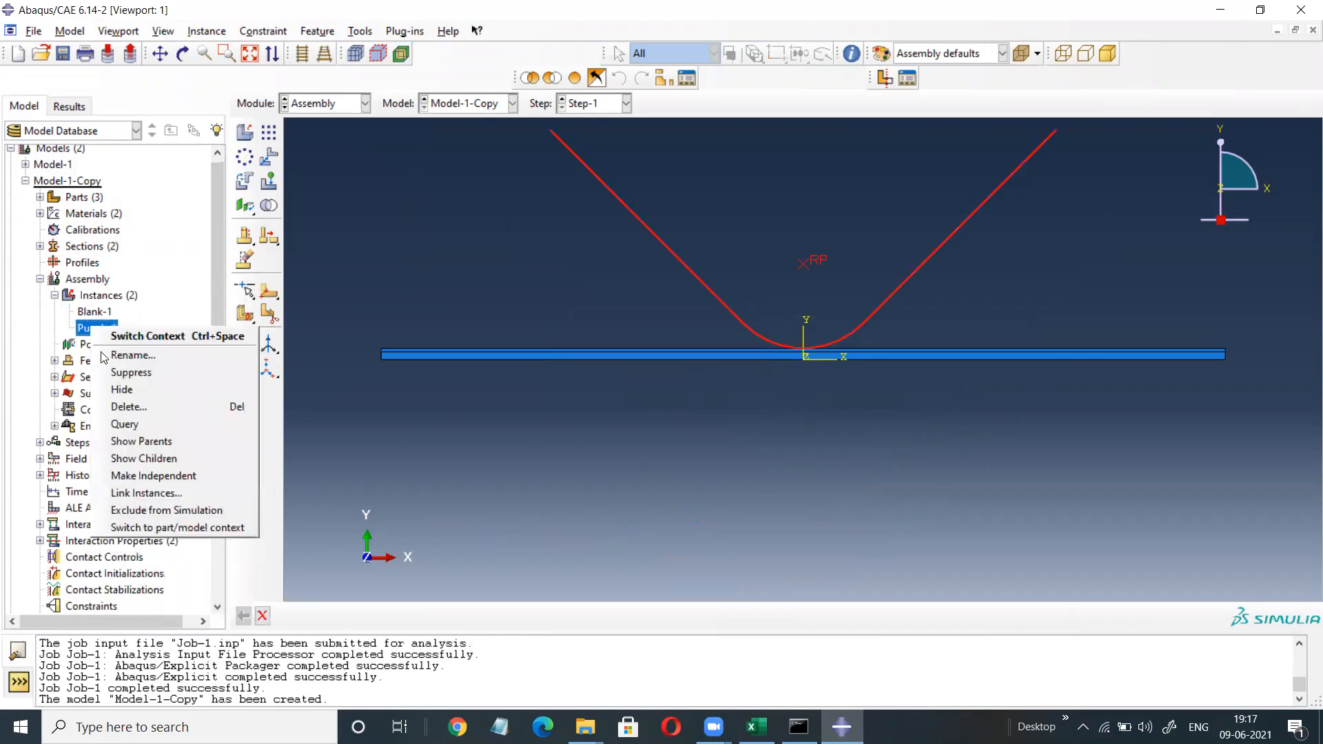
pyautogui.click(124, 406)
pyautogui.click(598, 383)
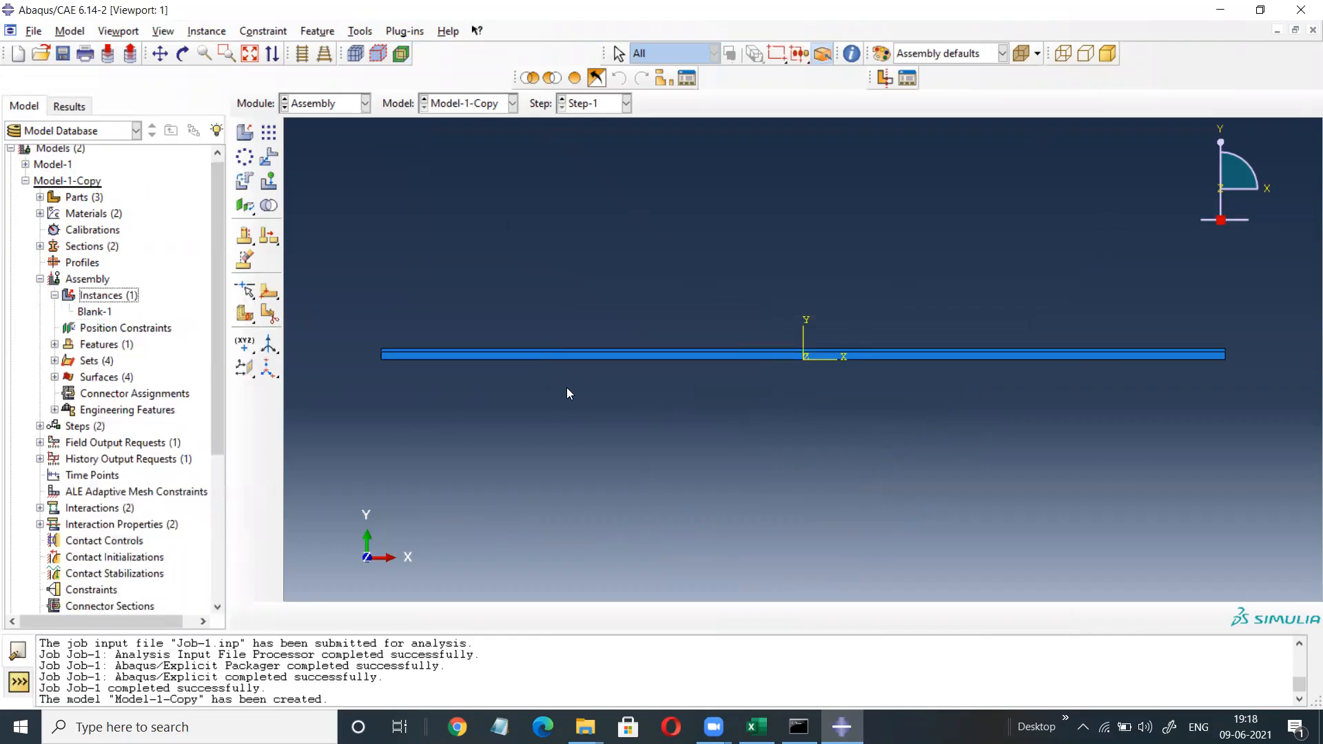
# Delete all four contact surfaces from the assembly.
pyautogui.scroll(-2, 209, 356)
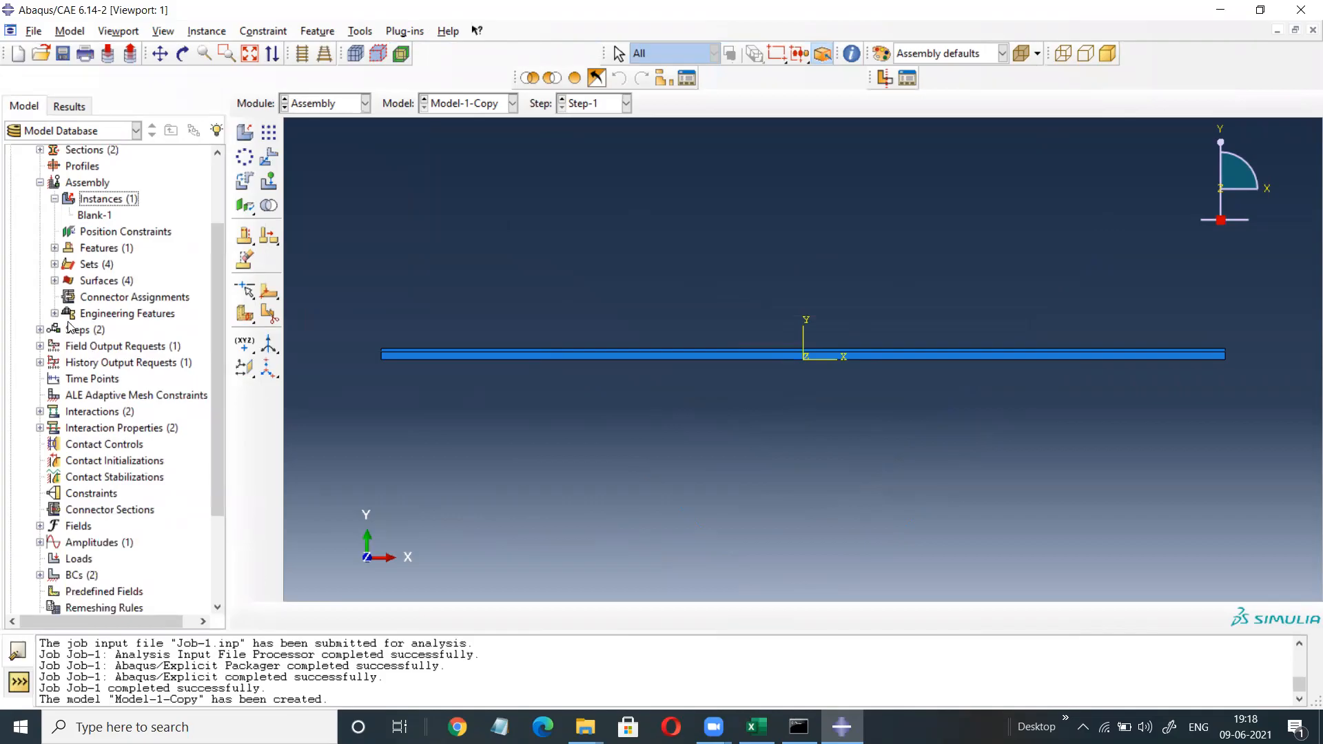
pyautogui.click(54, 280)
pyautogui.moveTo(97, 297); pyautogui.dragTo(96, 346)
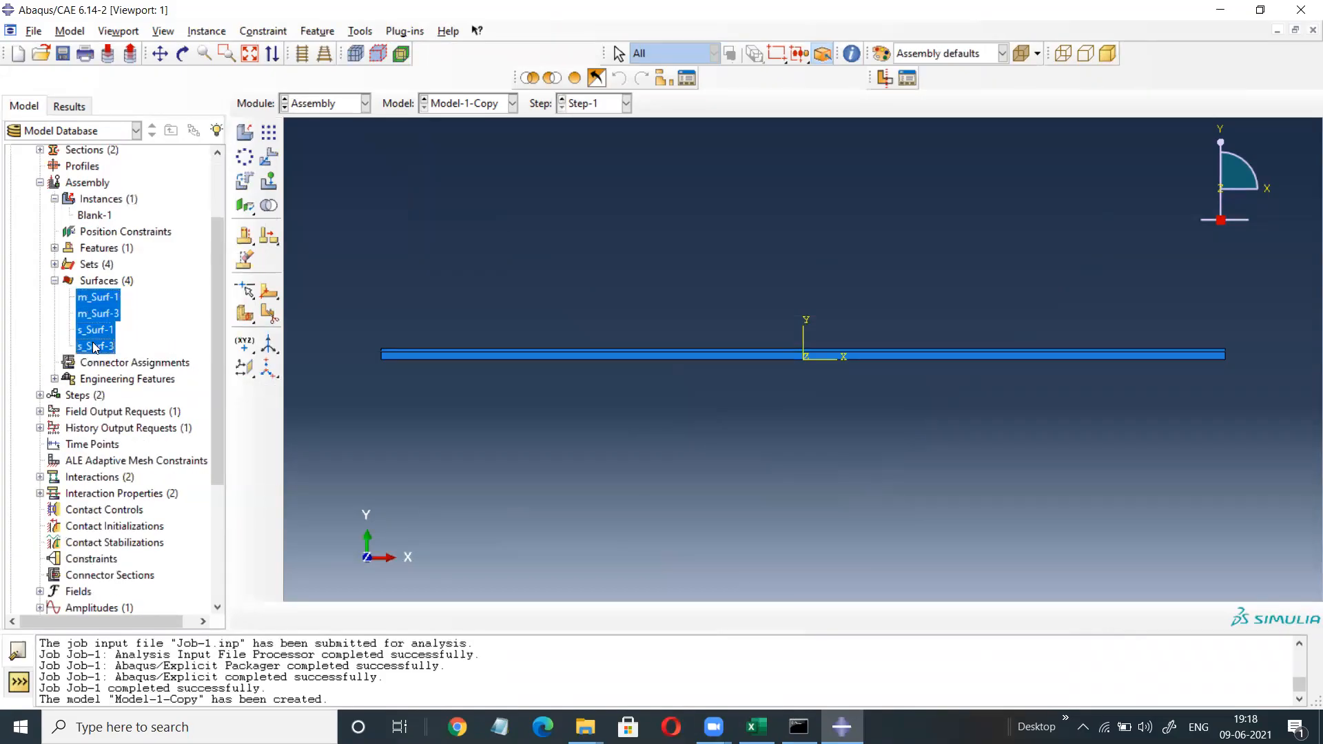
pyautogui.rightClick(97, 319)
pyautogui.click(127, 378)
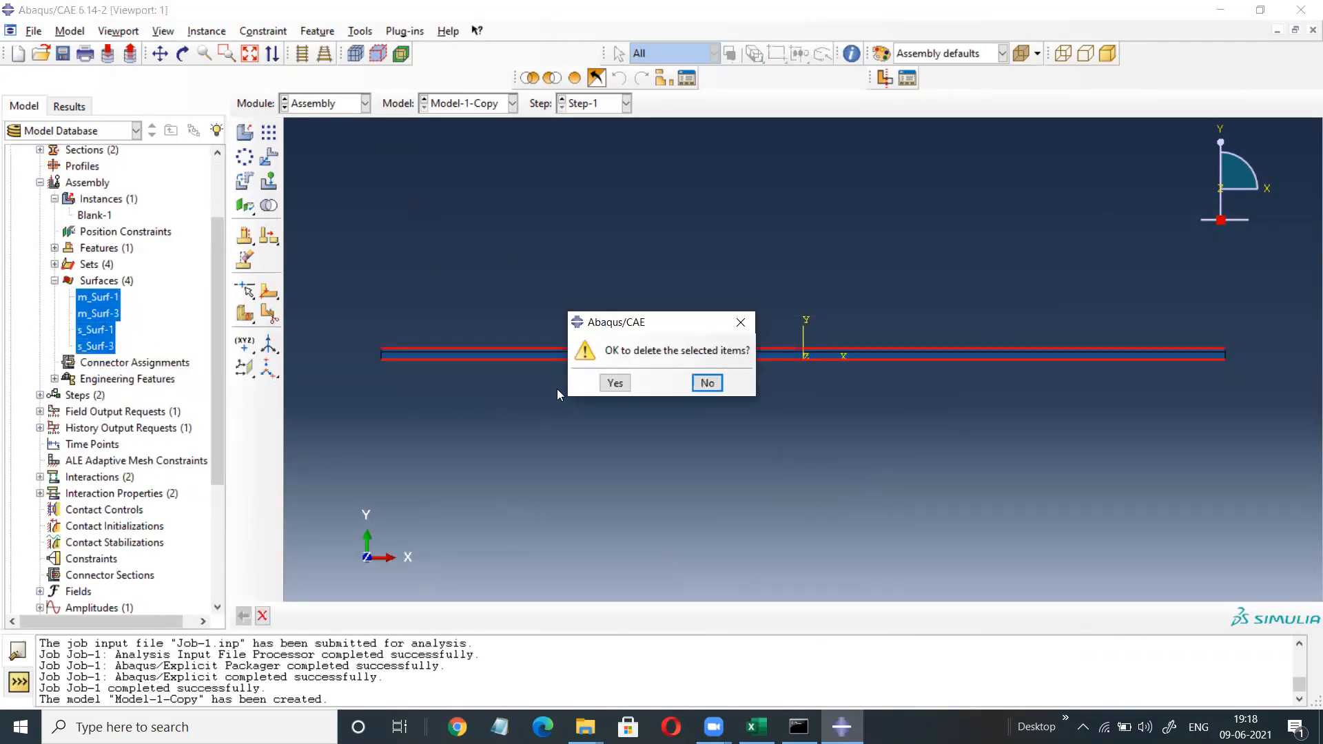
pyautogui.click(614, 384)
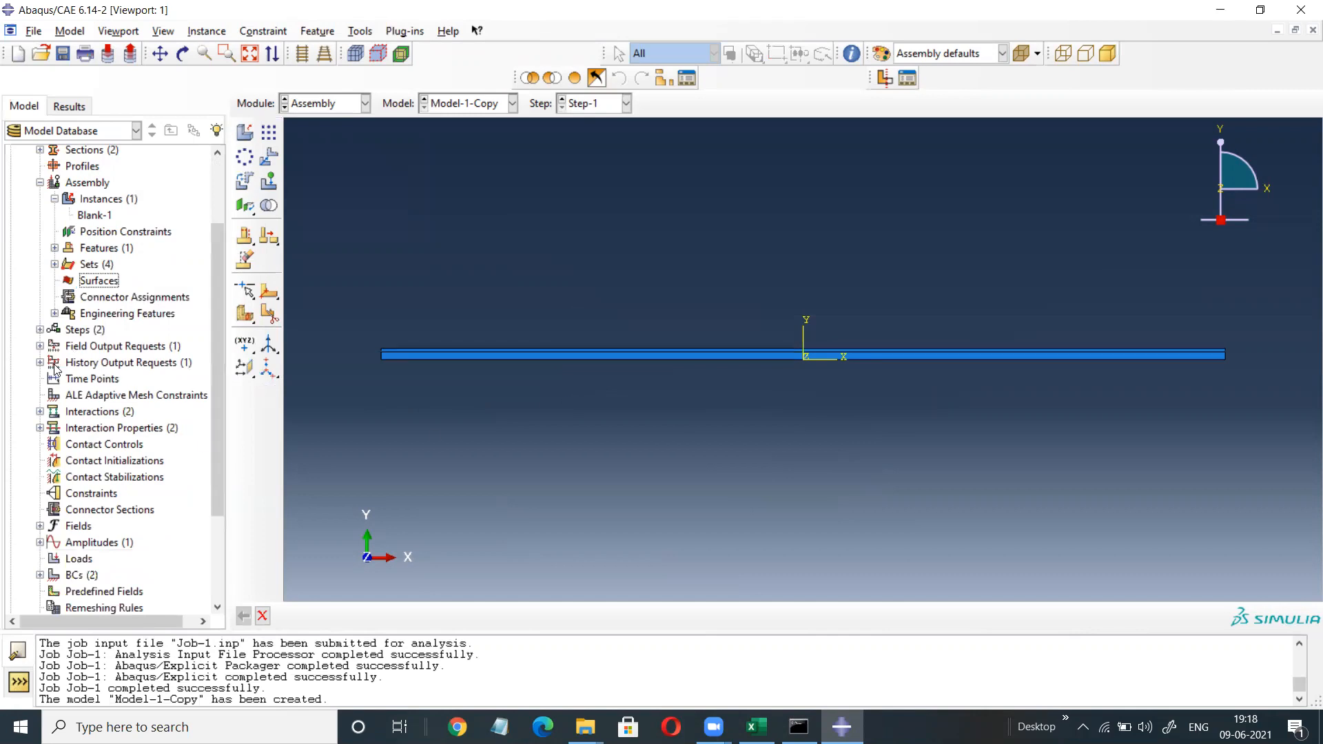
pyautogui.click(40, 329)
# Delete Step-1 from Model-1-Copy.
pyautogui.click(87, 363)
pyautogui.rightClick(88, 363)
pyautogui.click(112, 451)
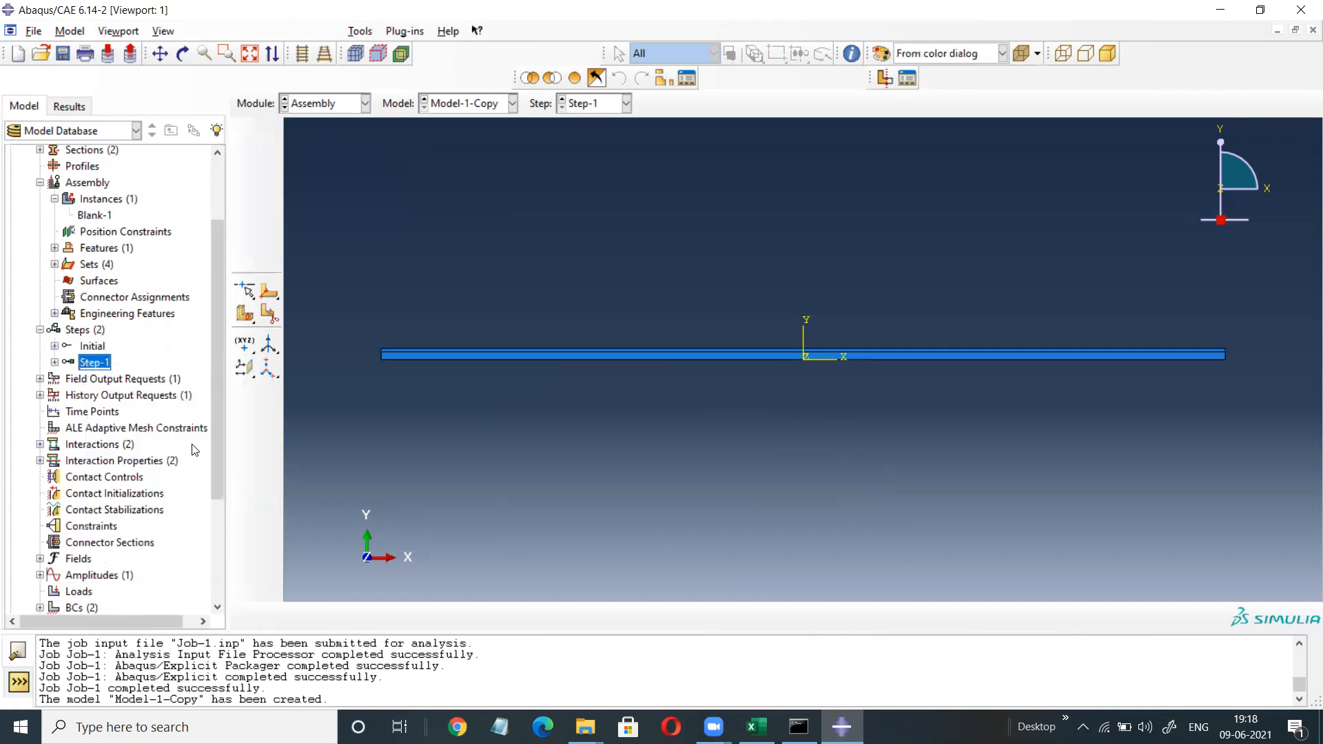
pyautogui.click(566, 410)
# Delete the interaction Int-1.
pyautogui.scroll(-3, 58, 288)
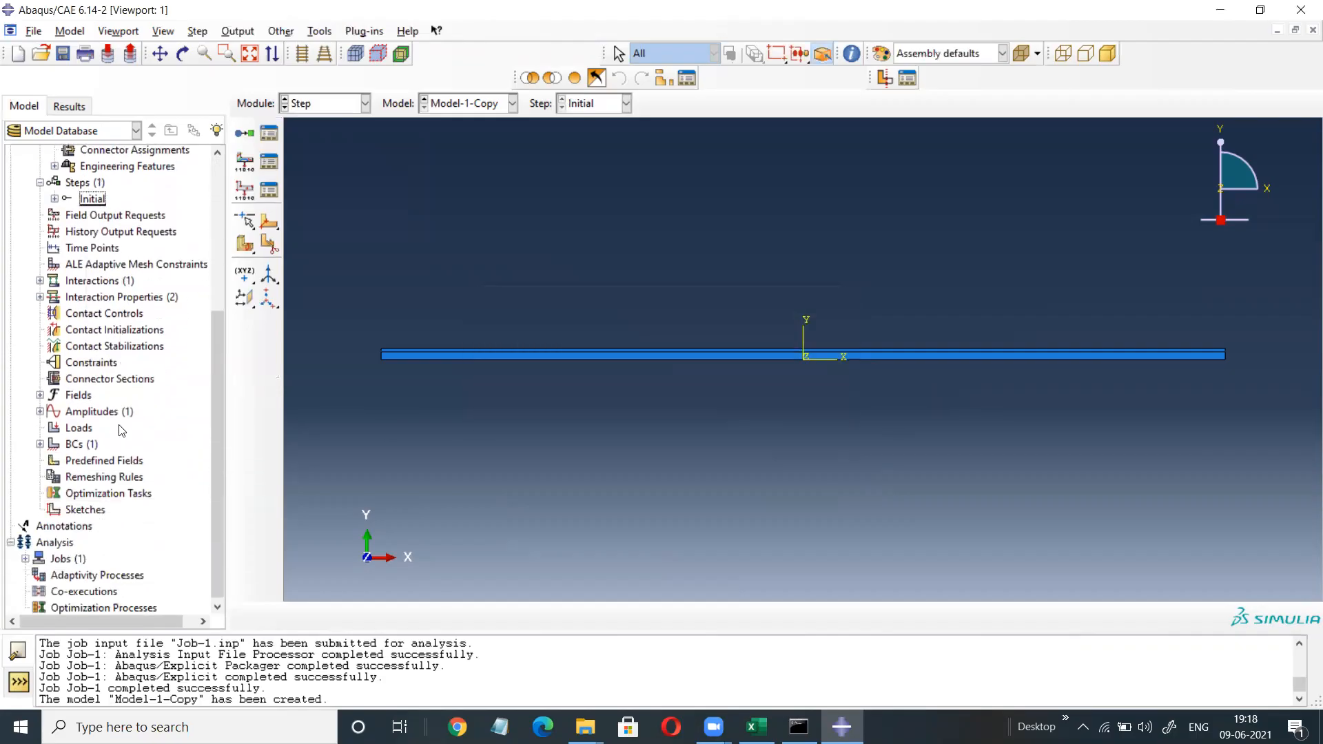
pyautogui.click(40, 281)
pyautogui.click(79, 301)
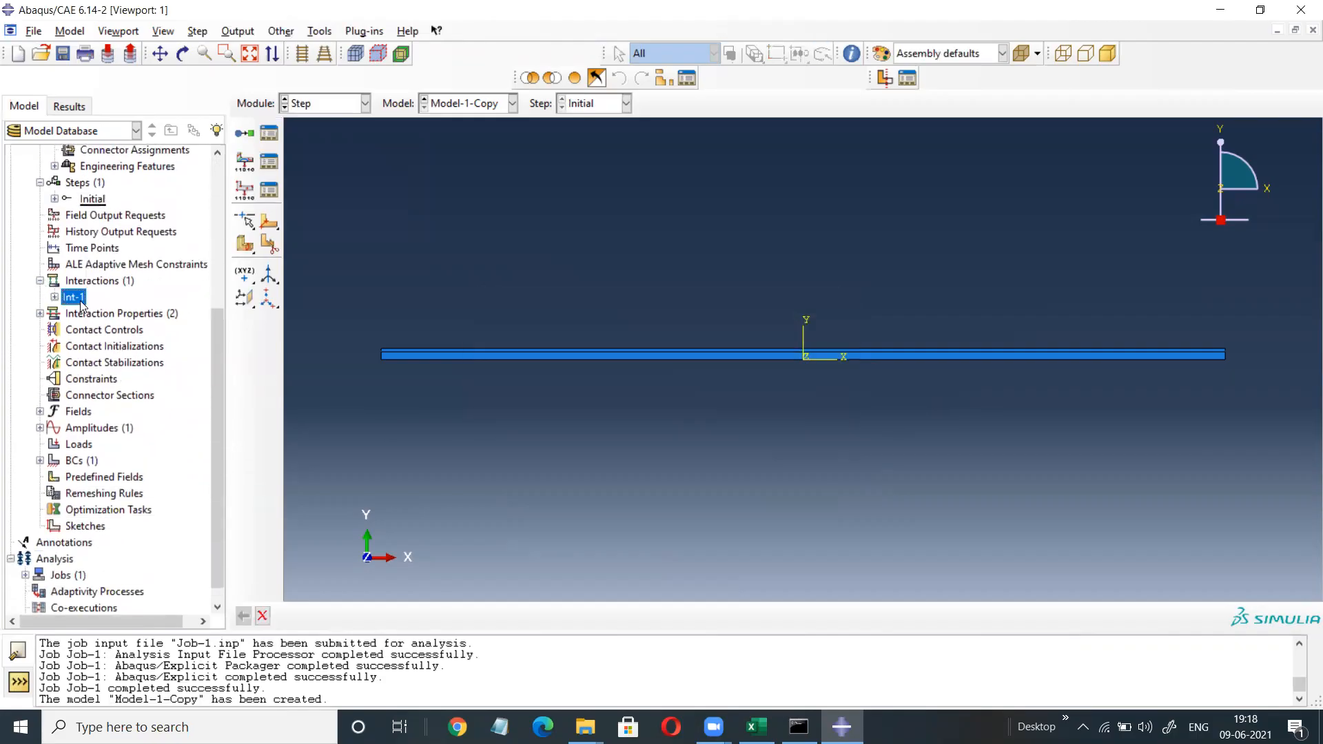
pyautogui.rightClick(79, 302)
pyautogui.click(118, 380)
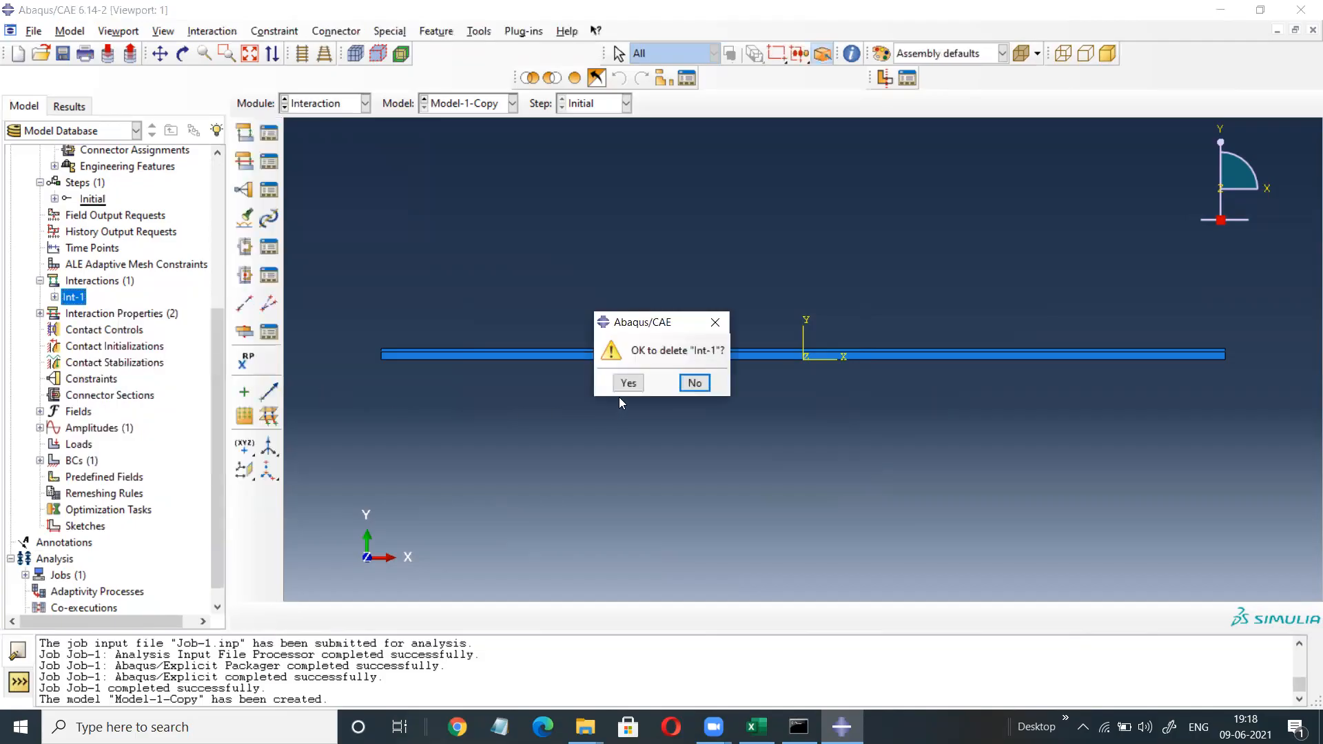
pyautogui.click(620, 386)
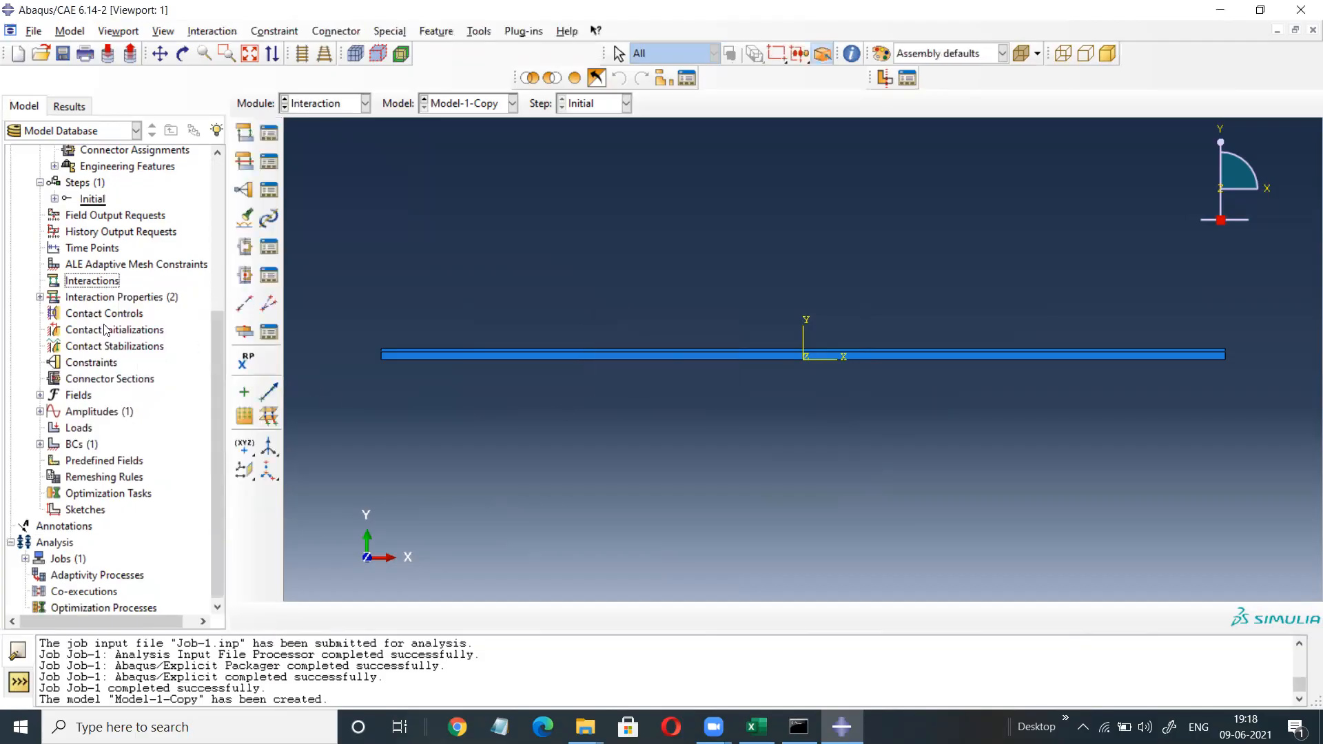
# Delete both interaction properties, IntProp-1 and IntProp-2.
pyautogui.click(40, 297)
pyautogui.moveTo(89, 312); pyautogui.dragTo(90, 333)
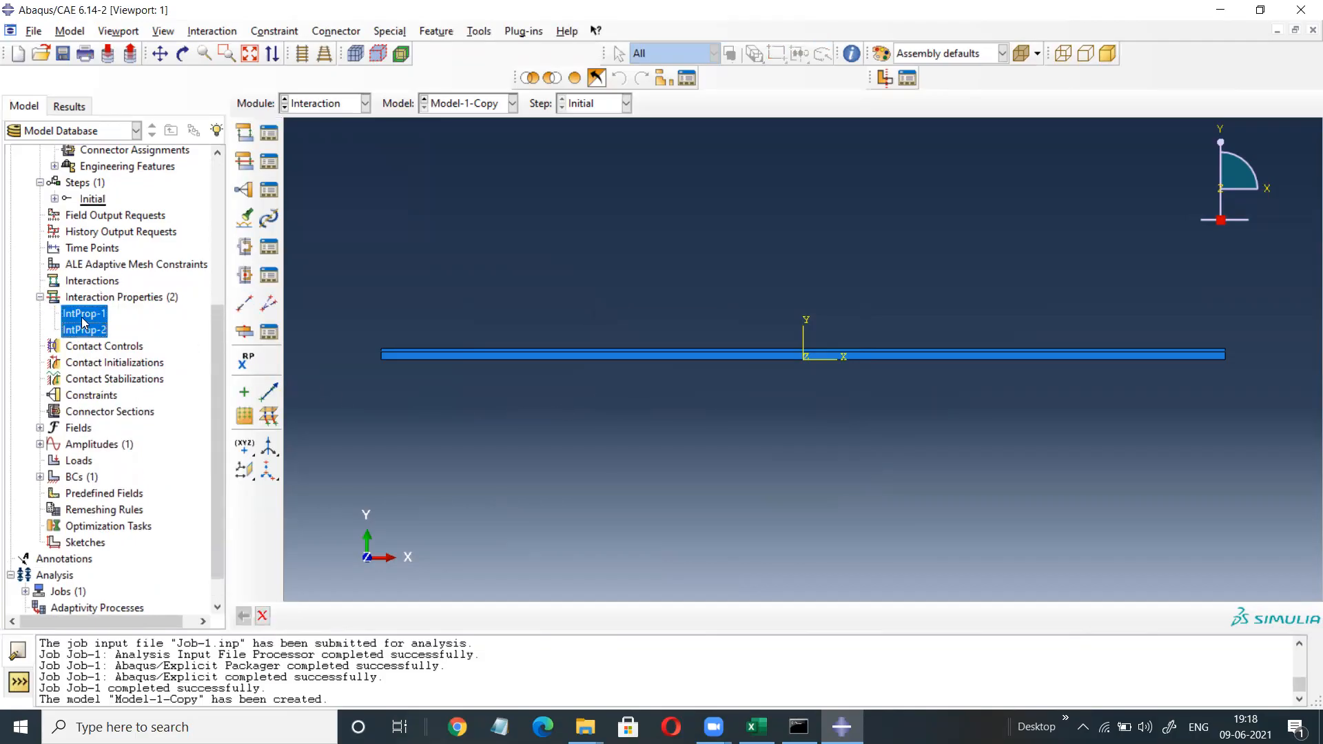
pyautogui.rightClick(79, 313)
pyautogui.click(116, 393)
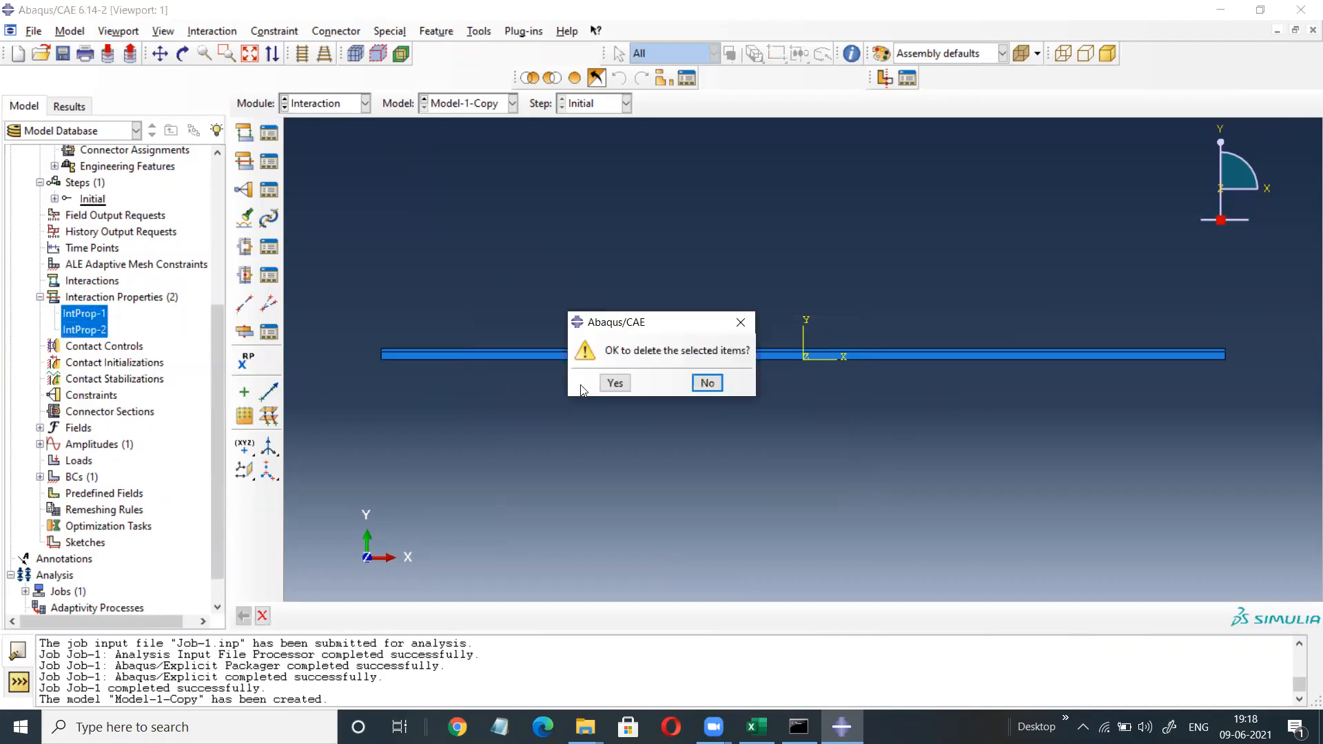
pyautogui.click(612, 384)
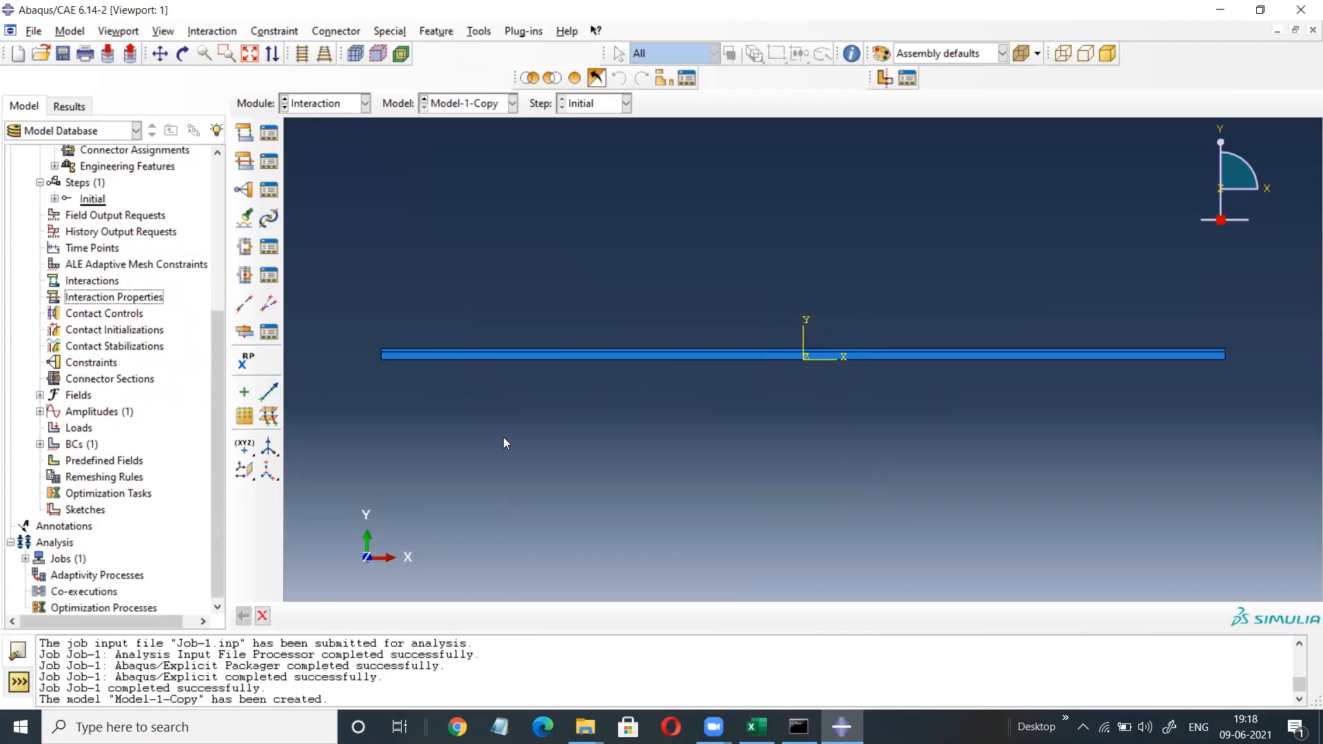
# Delete the amplitude Amp-1.
pyautogui.click(40, 411)
pyautogui.click(73, 427)
pyautogui.rightClick(71, 426)
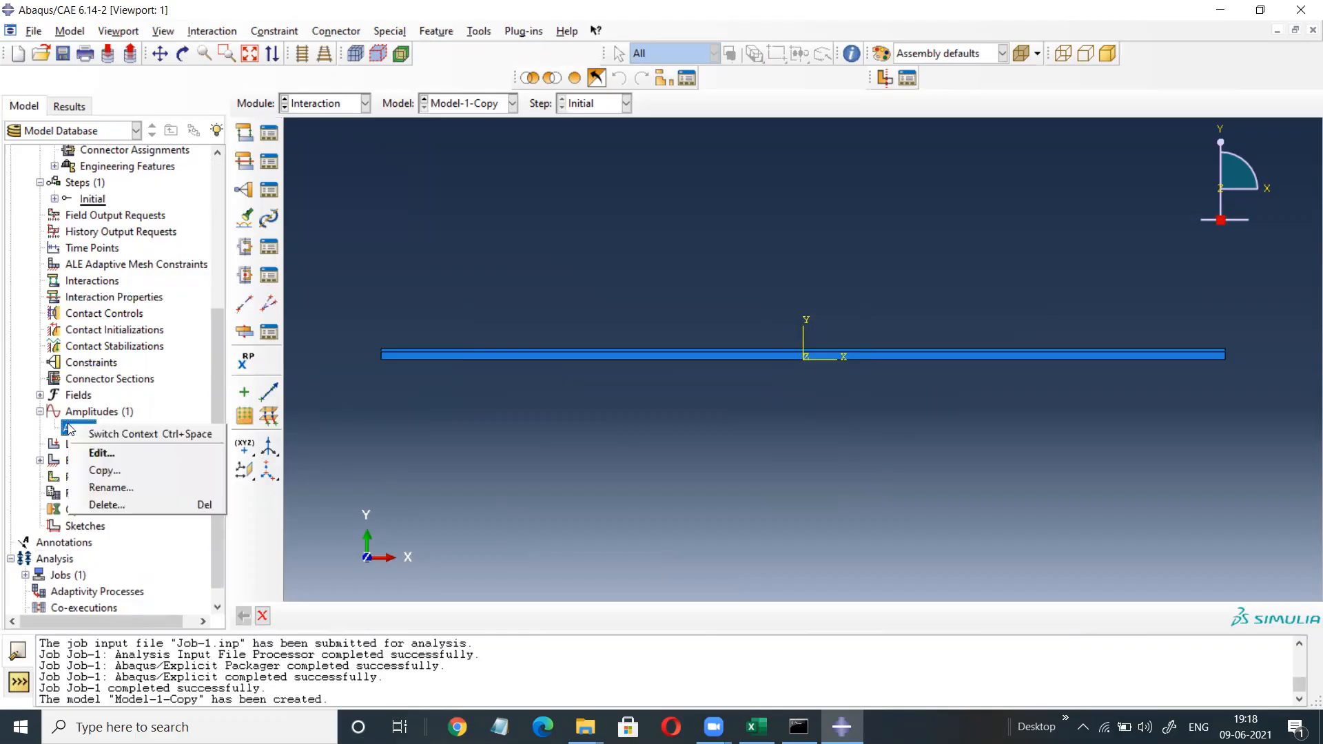
pyautogui.click(102, 505)
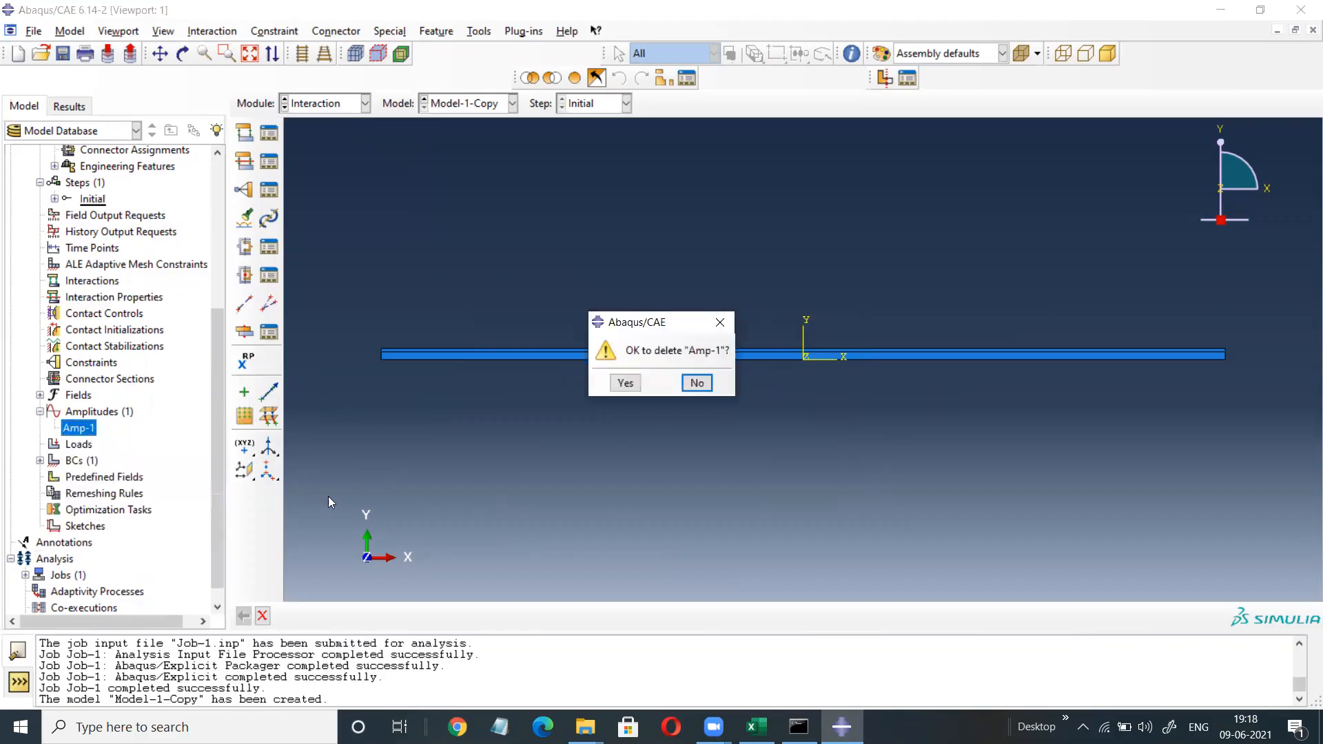
pyautogui.click(625, 384)
# Delete the boundary condition BC-1.
pyautogui.click(40, 444)
pyautogui.click(69, 459)
pyautogui.rightClick(68, 458)
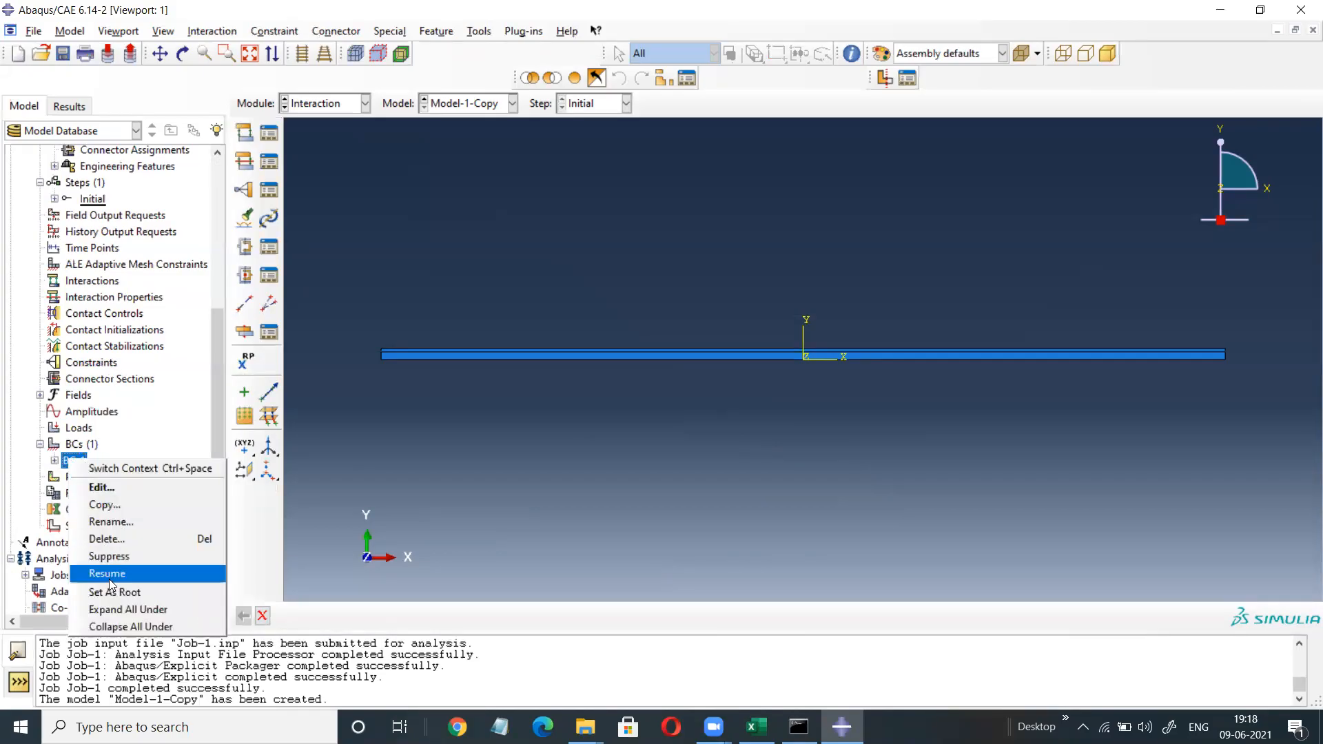
pyautogui.click(110, 539)
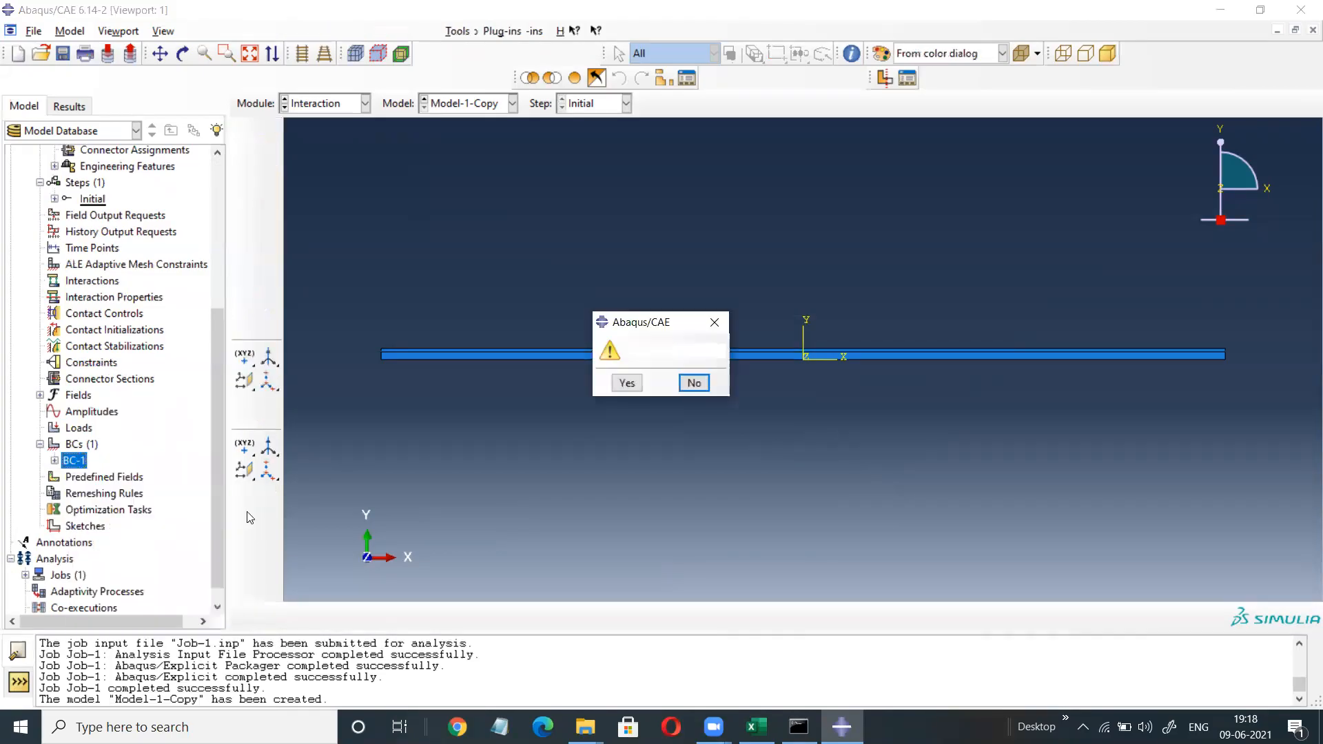
pyautogui.click(626, 383)
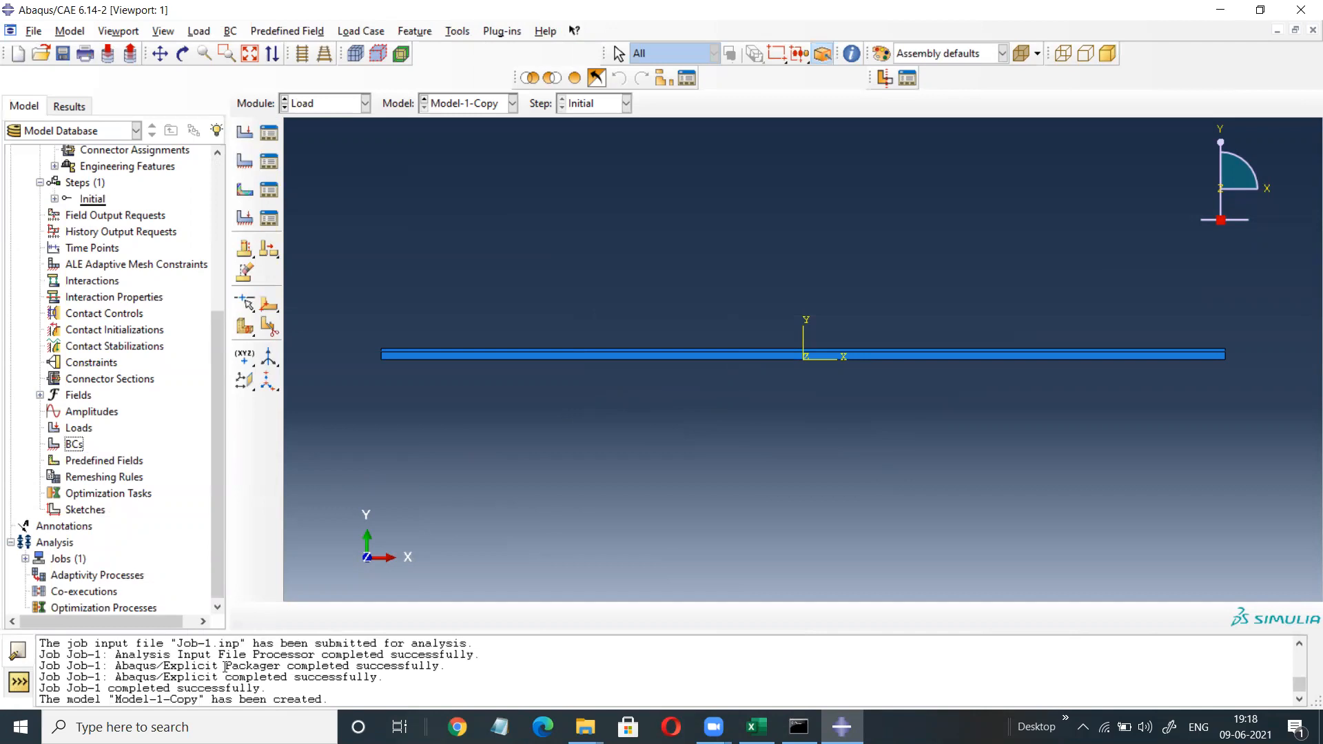
pyautogui.scroll(1, 217, 437)
pyautogui.moveTo(218, 437); pyautogui.dragTo(222, 301)
pyautogui.click(40, 405)
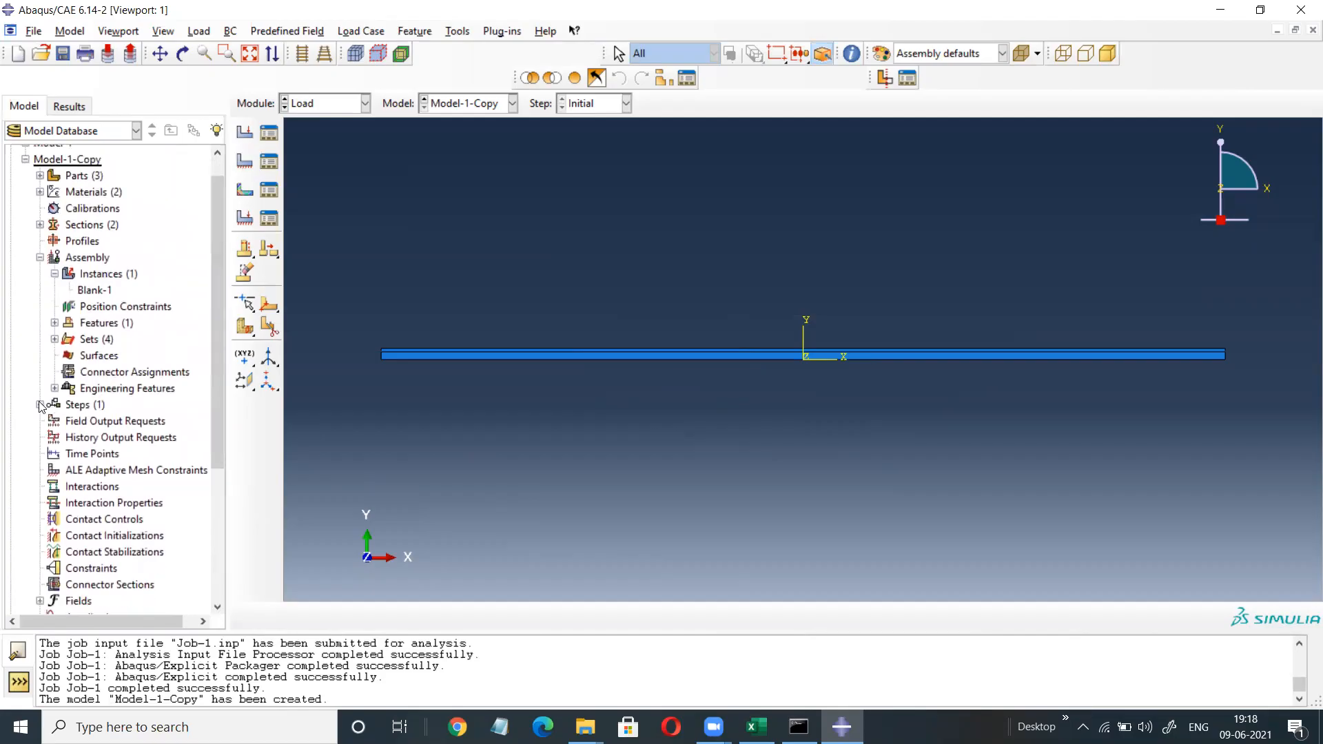
# Create Step-1 as a Static, General step after Initial with Nlgeom set to On.
pyautogui.doubleClick(77, 405)
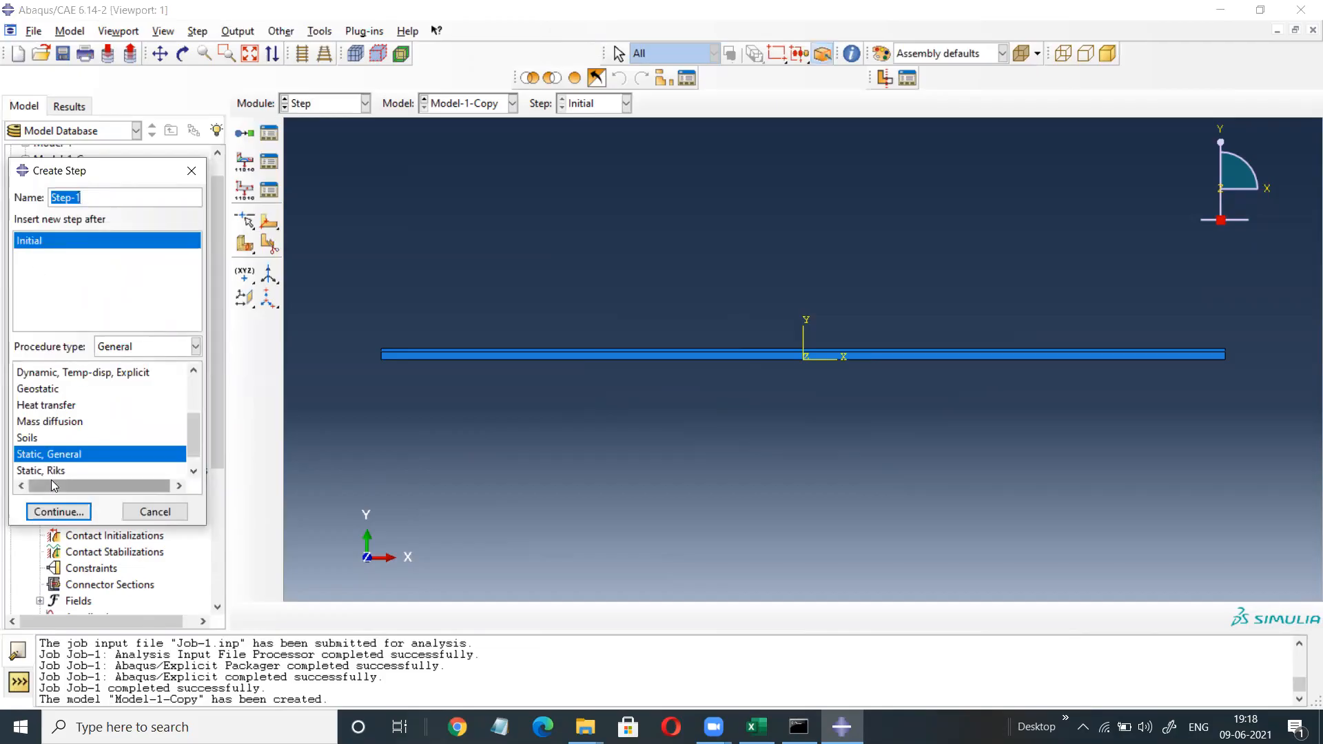
pyautogui.click(57, 512)
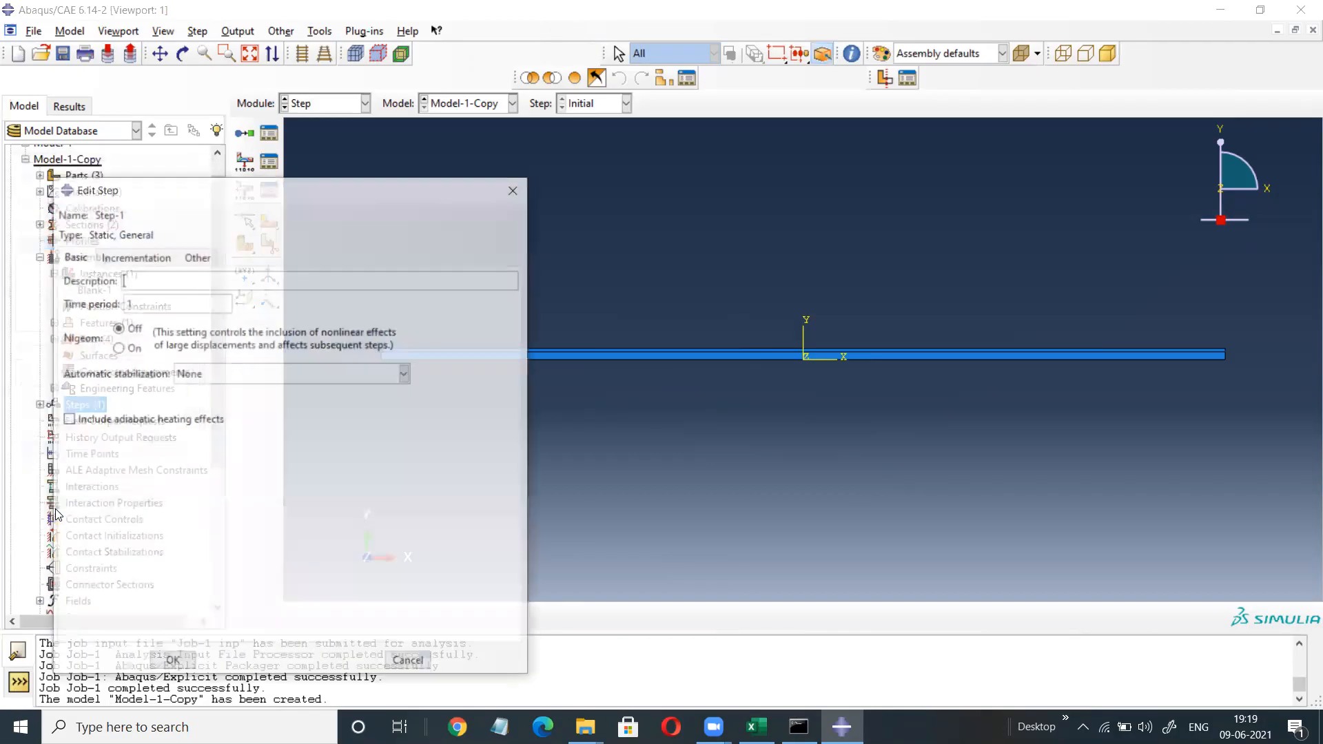
pyautogui.click(118, 348)
pyautogui.click(170, 662)
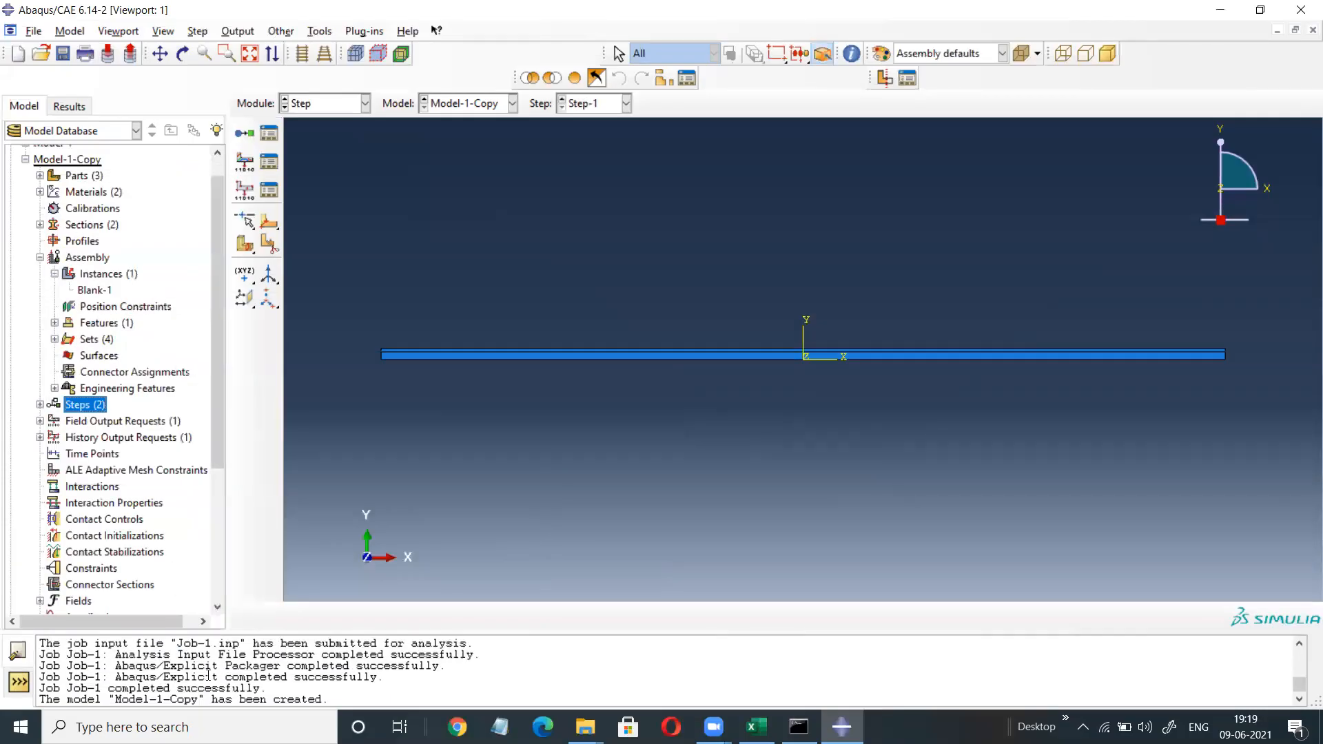
pyautogui.moveTo(212, 388); pyautogui.dragTo(217, 479)
pyautogui.doubleClick(72, 511)
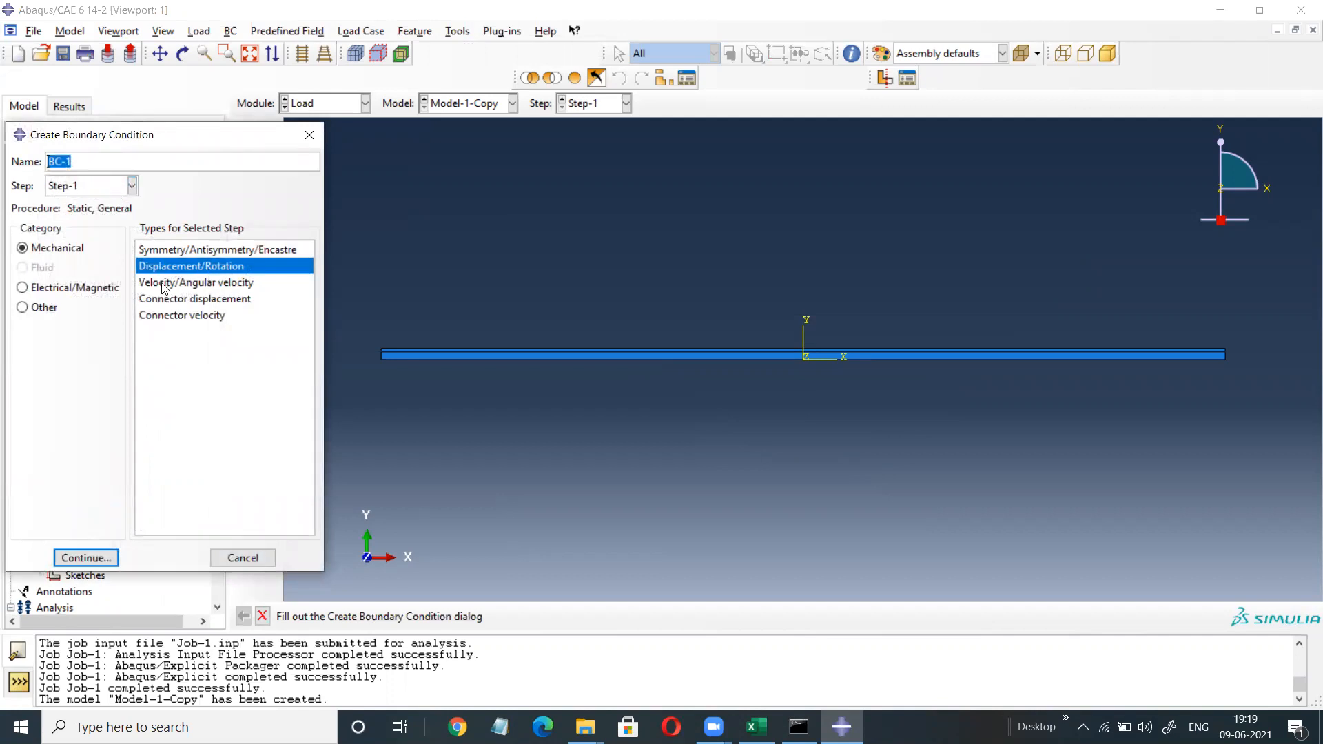
pyautogui.click(151, 284)
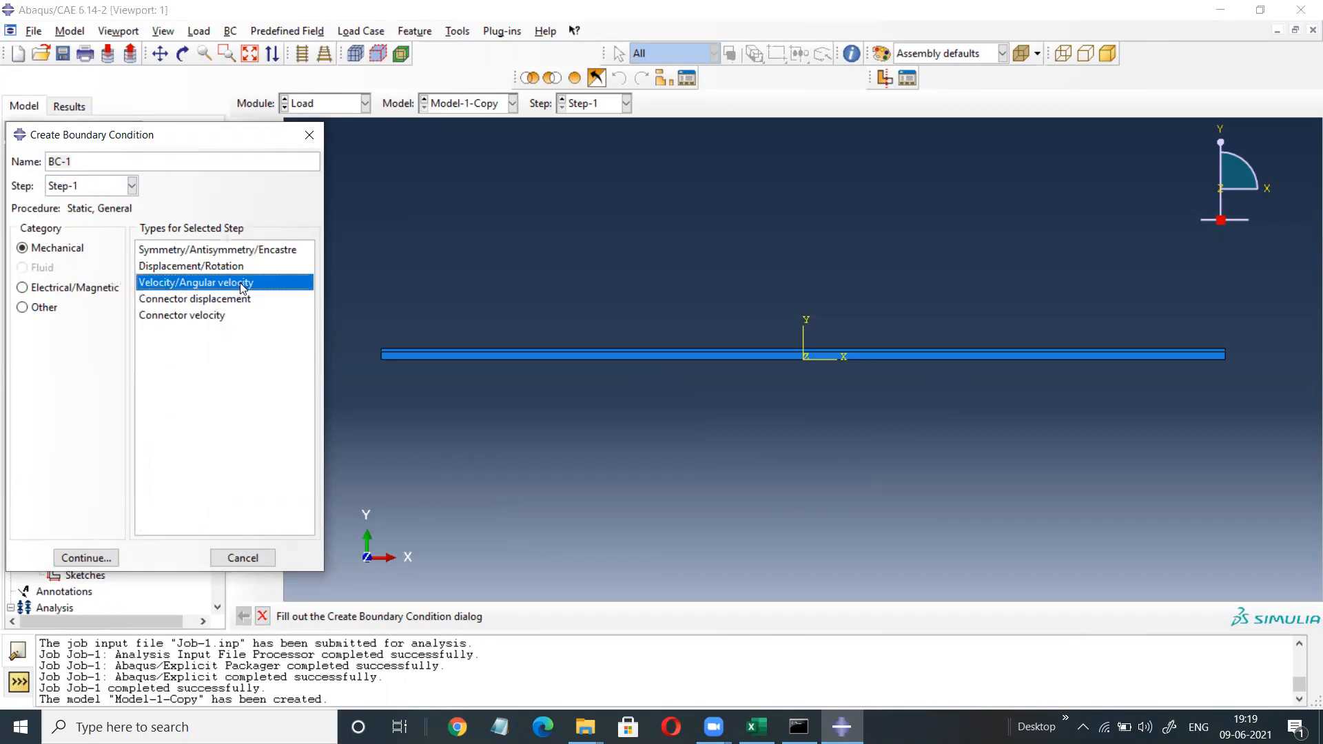
pyautogui.click(85, 558)
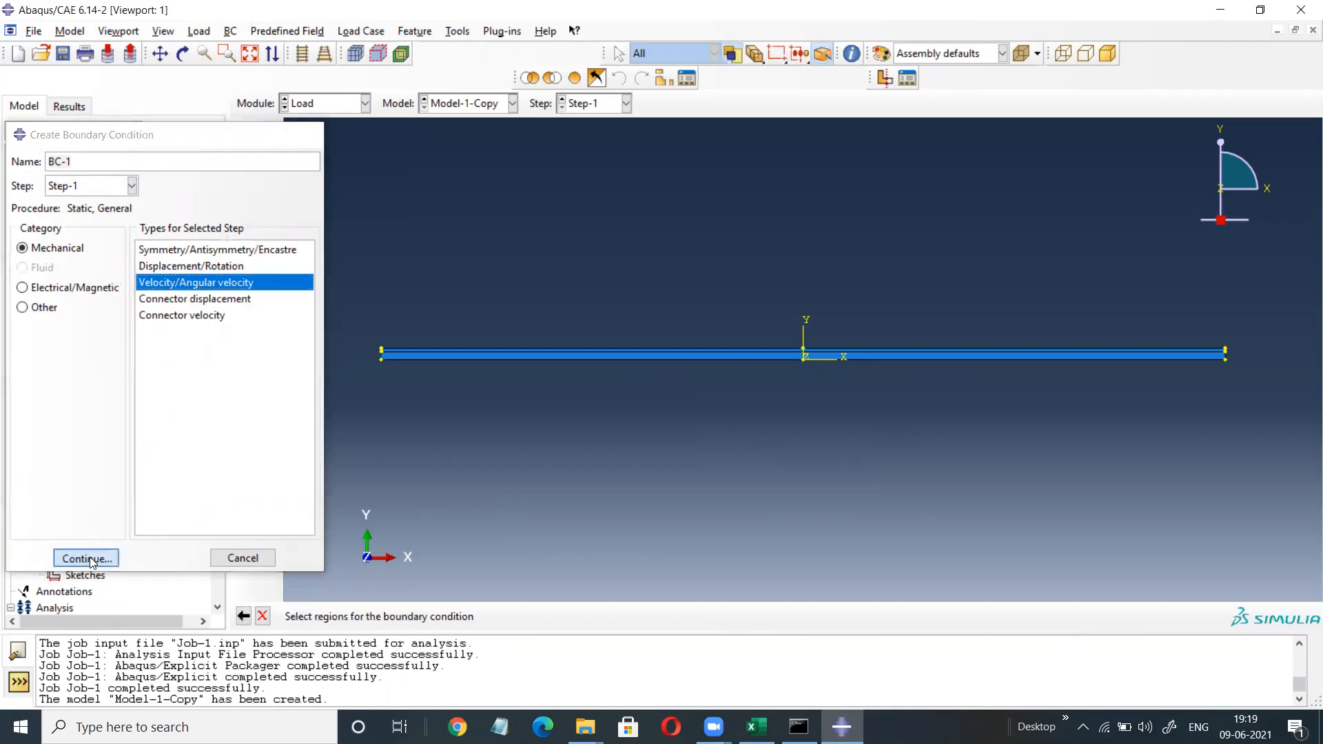
pyautogui.scroll(-1, 803, 390)
pyautogui.scroll(-2, 804, 387)
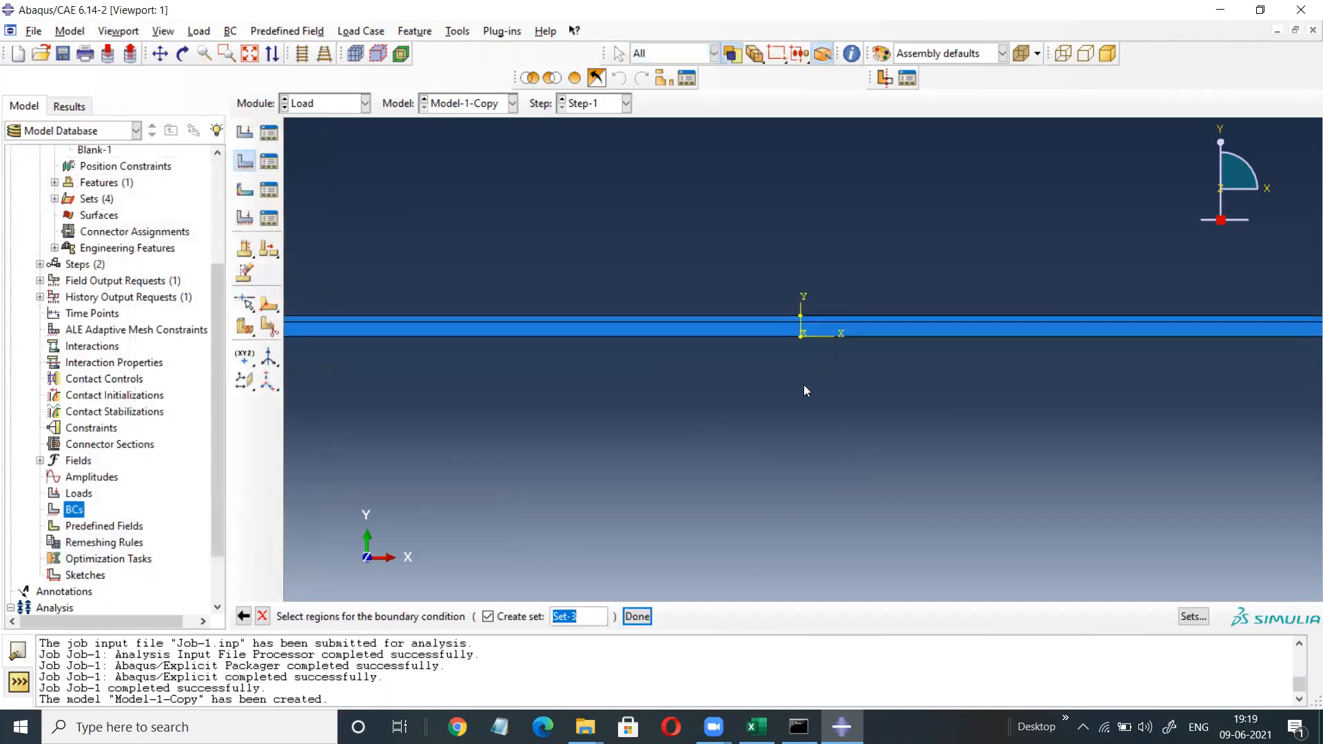
pyautogui.click(800, 324)
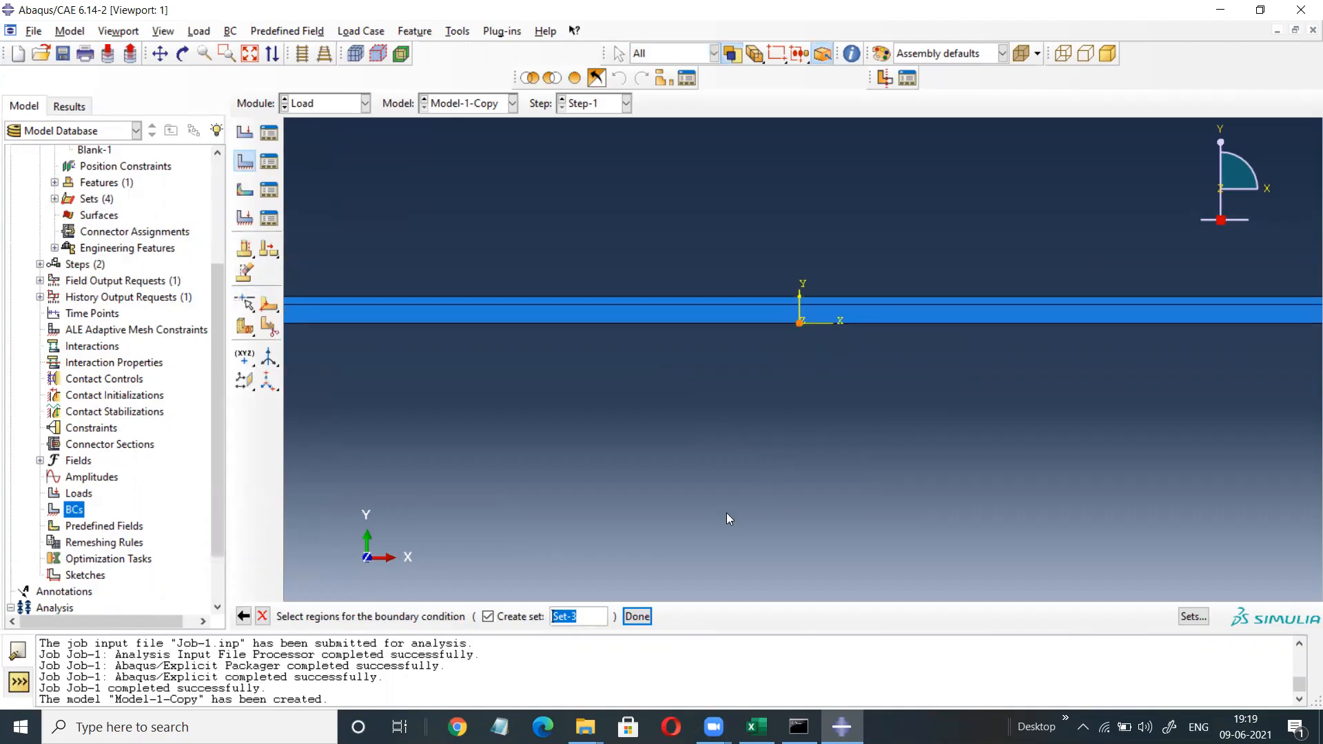
pyautogui.click(639, 616)
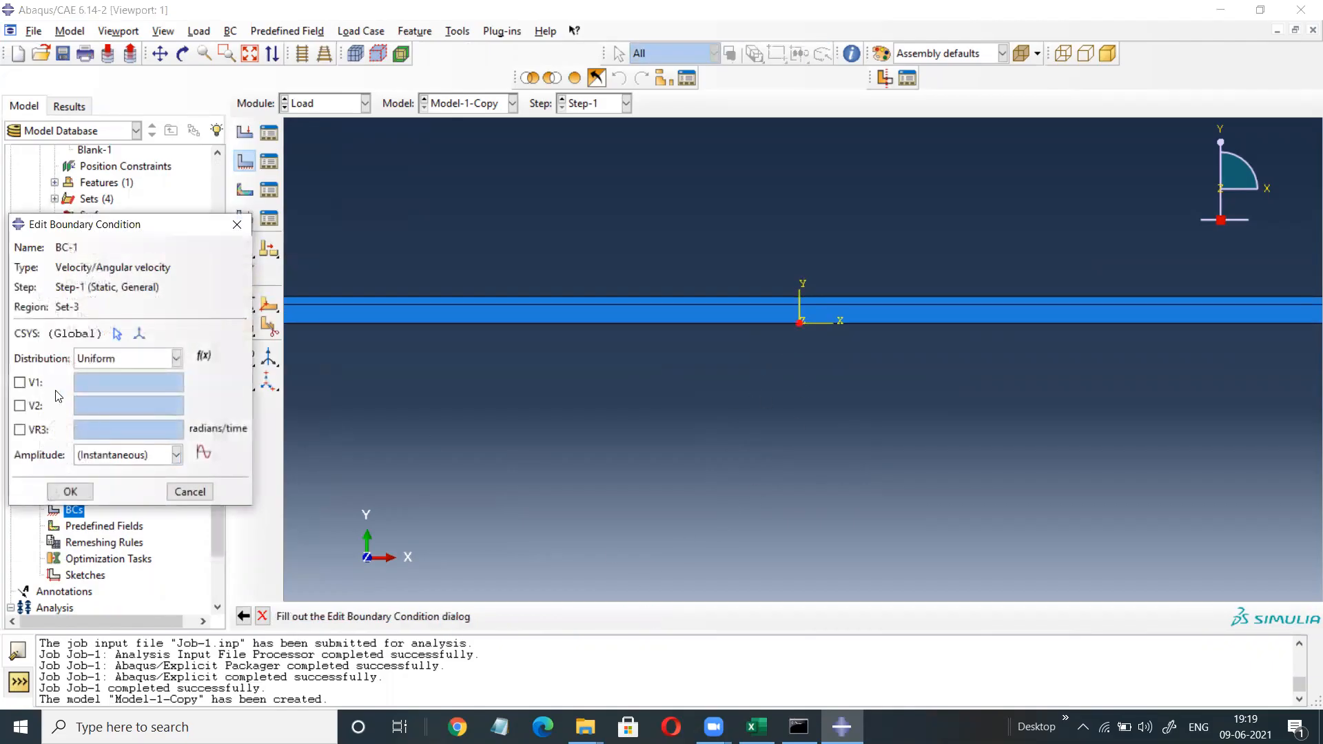
pyautogui.click(20, 383)
pyautogui.click(20, 406)
pyautogui.click(20, 431)
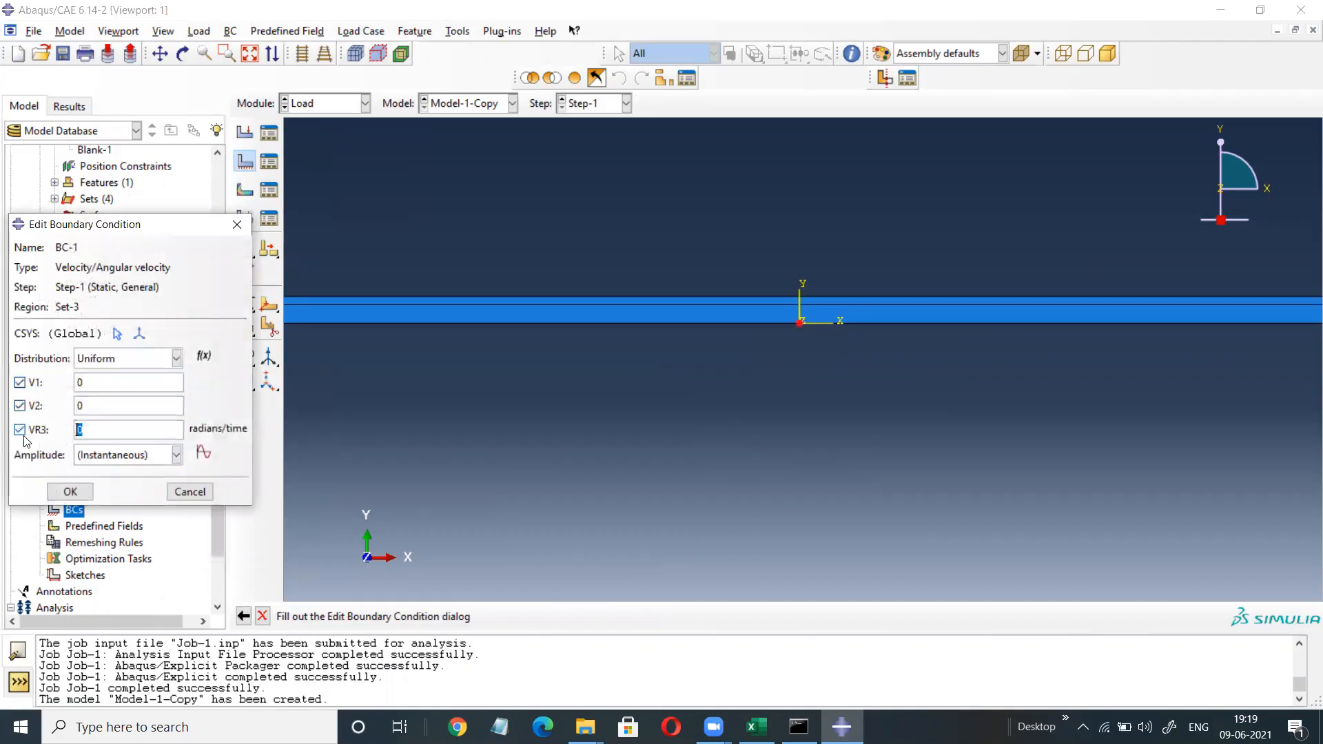
pyautogui.click(70, 492)
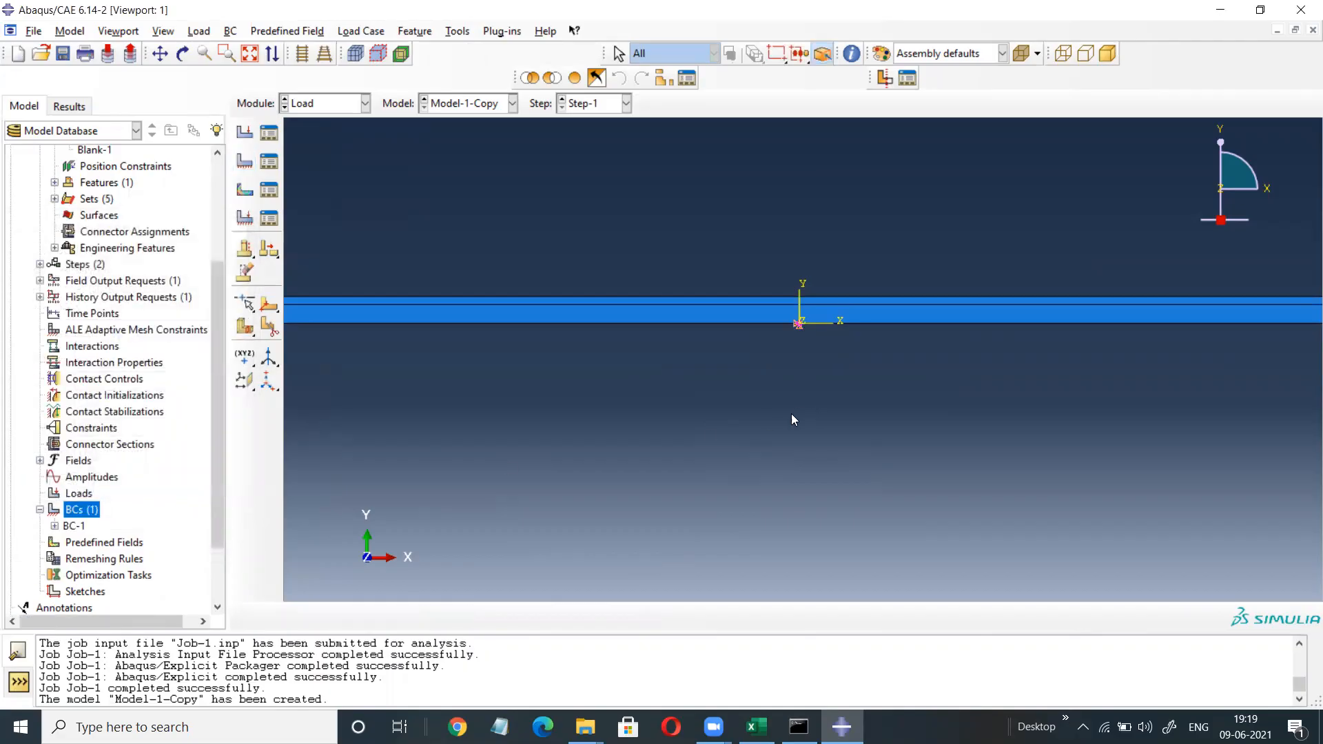
pyautogui.moveTo(218, 408); pyautogui.dragTo(220, 463)
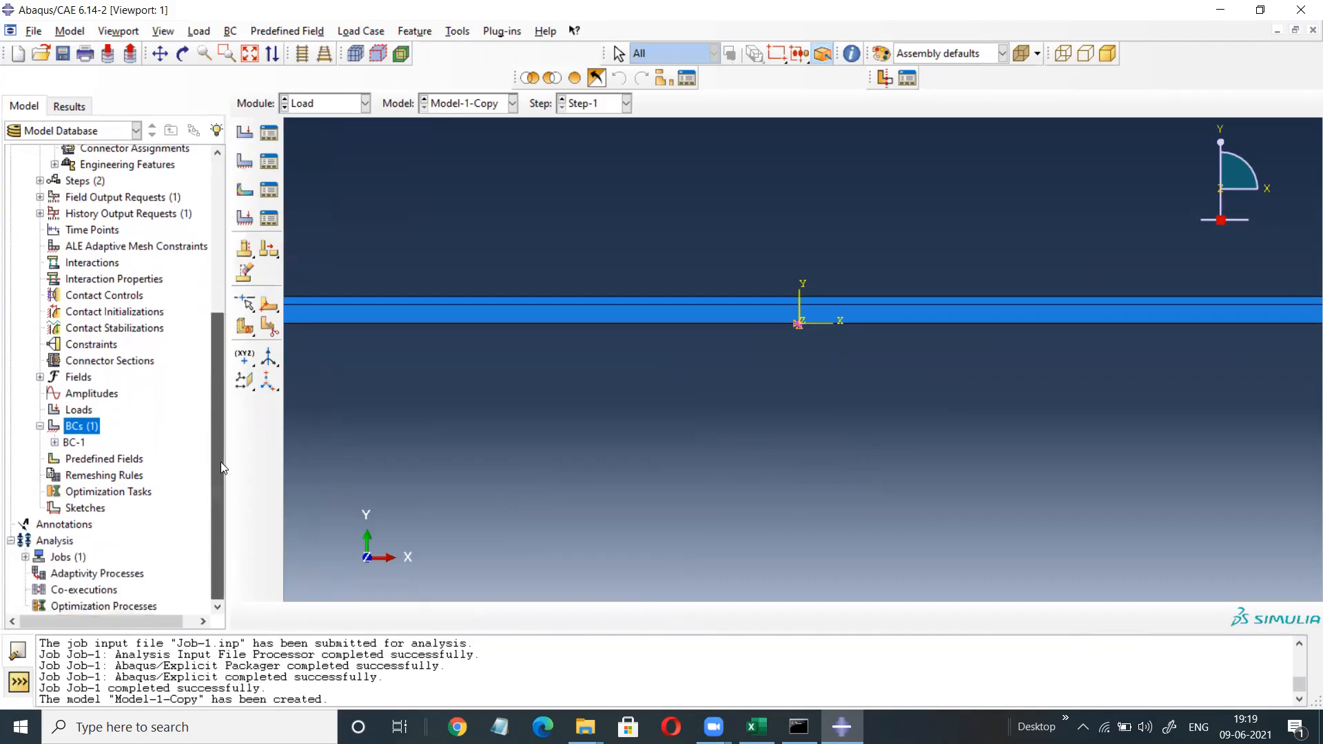
# Add an Initial state predefined field in the Initial step importing the blank's state from Job-1.
pyautogui.doubleClick(97, 459)
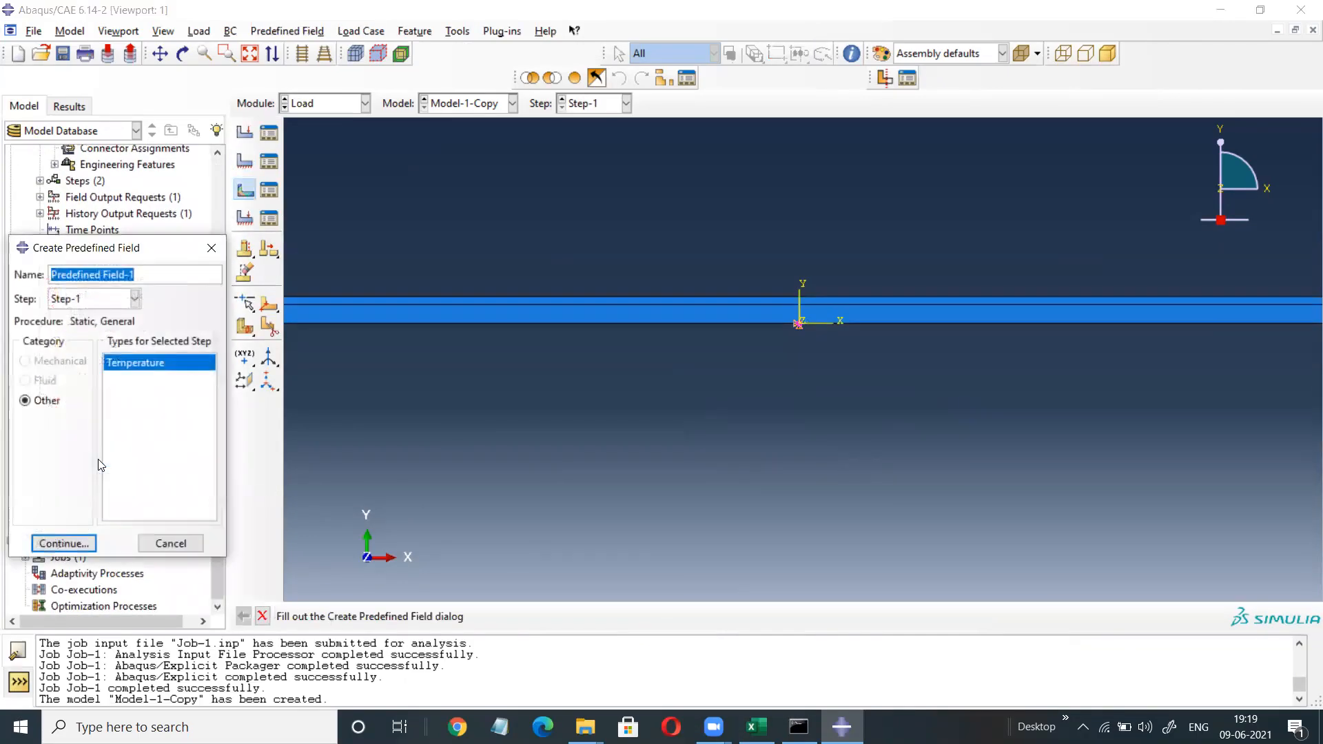
pyautogui.click(135, 299)
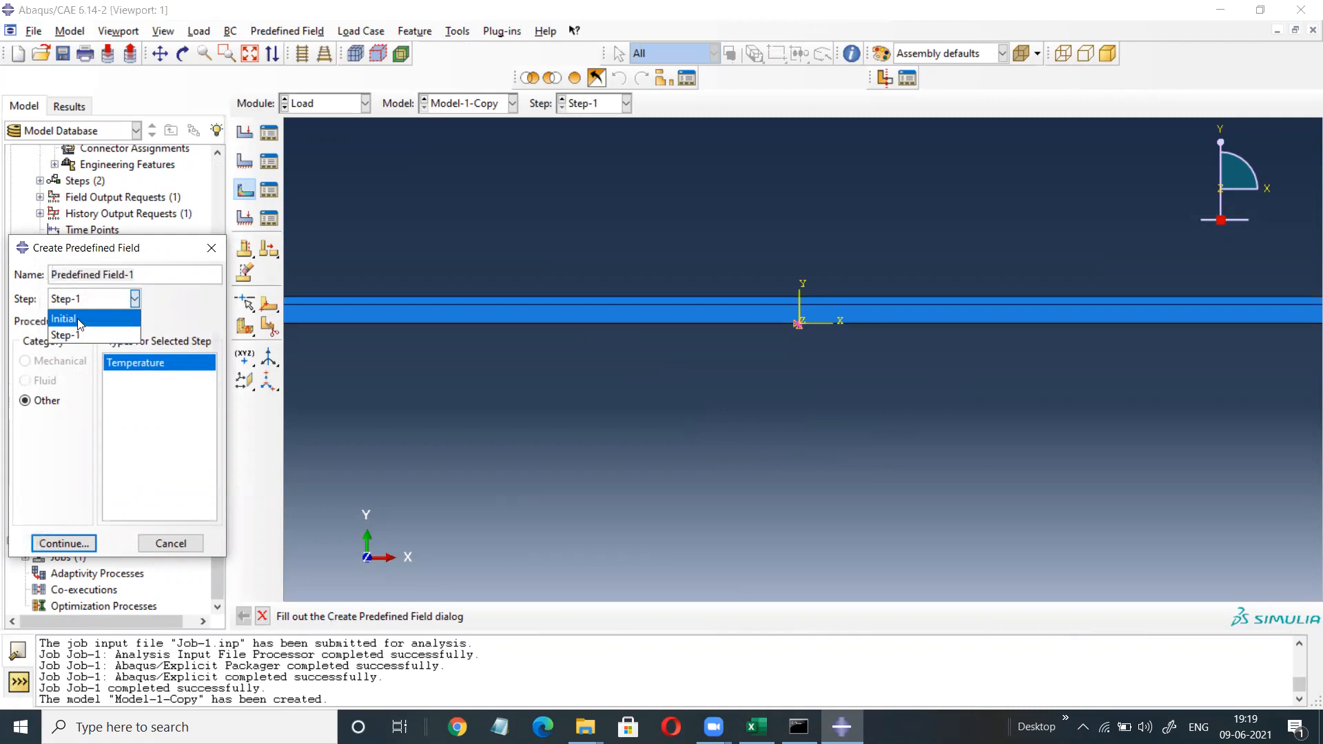
pyautogui.click(80, 320)
pyautogui.click(137, 397)
pyautogui.click(69, 546)
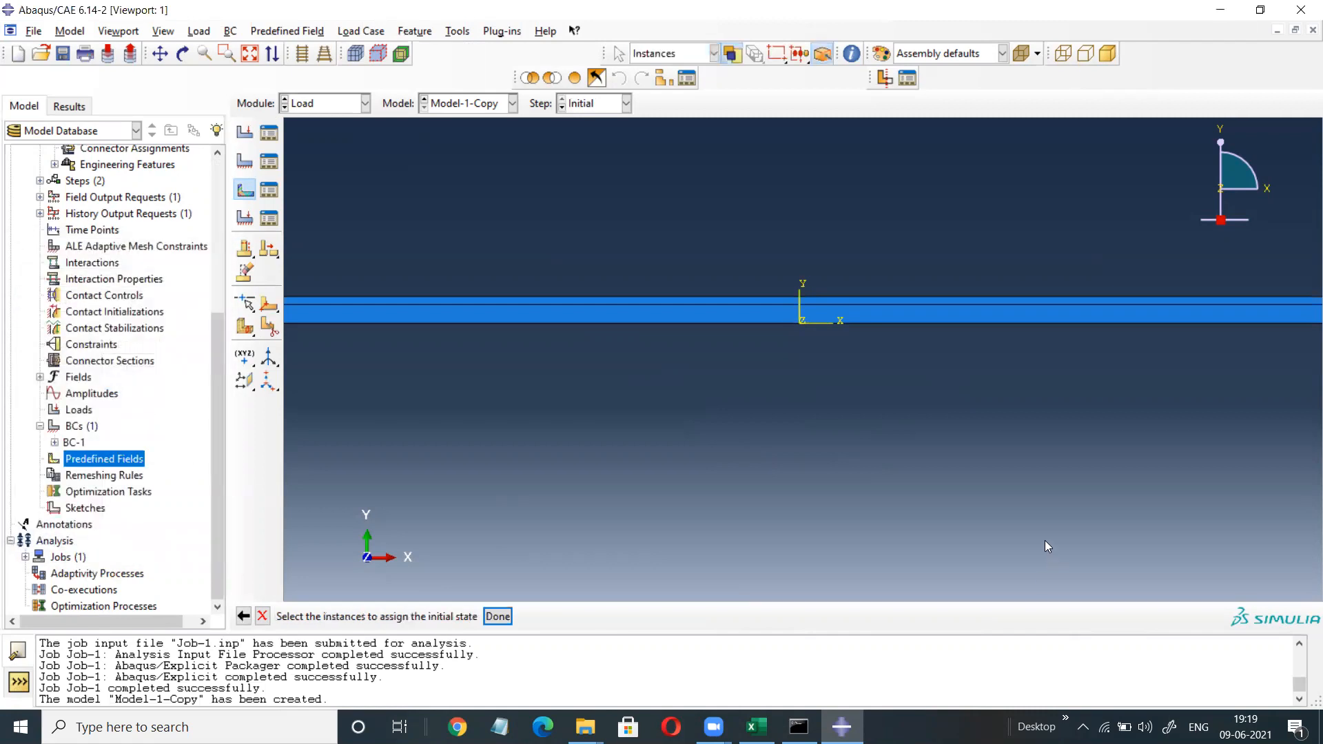
pyautogui.moveTo(1061, 214); pyautogui.dragTo(710, 444)
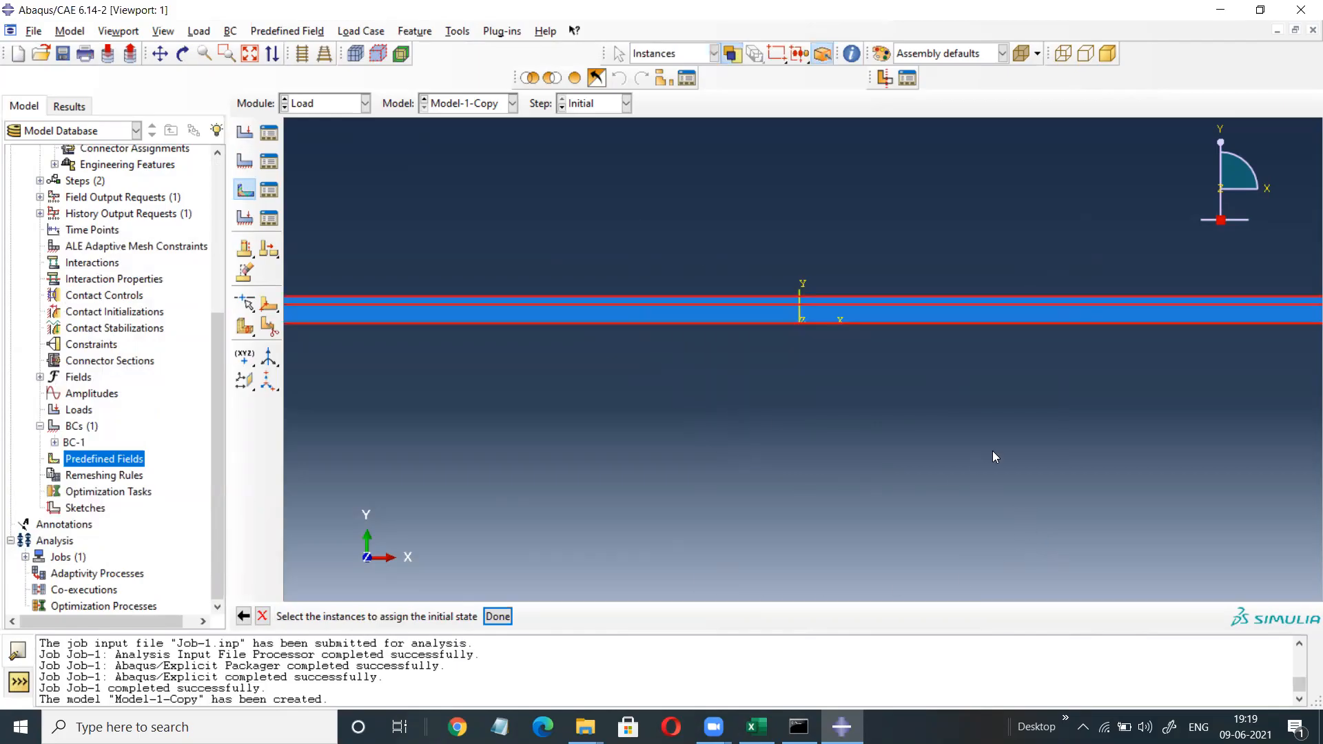
pyautogui.click(497, 616)
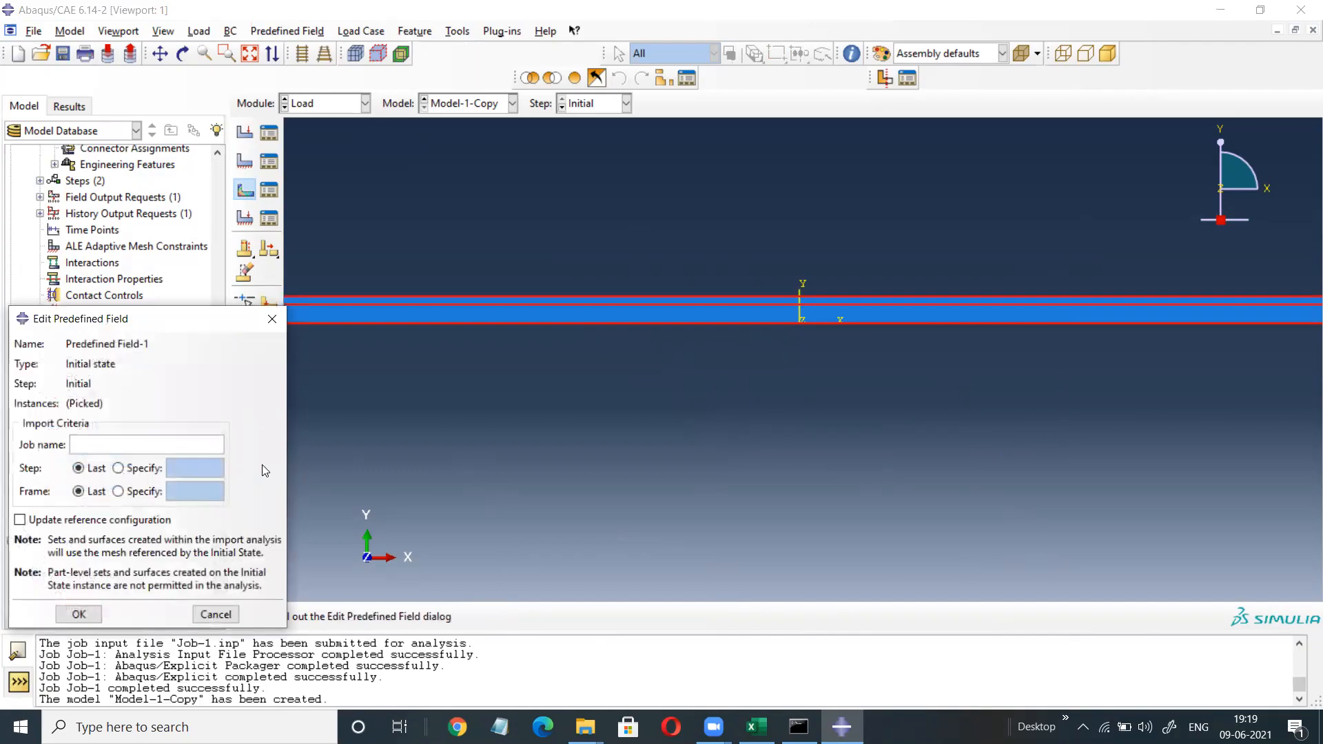
pyautogui.write('Job-1')
pyautogui.click(87, 605)
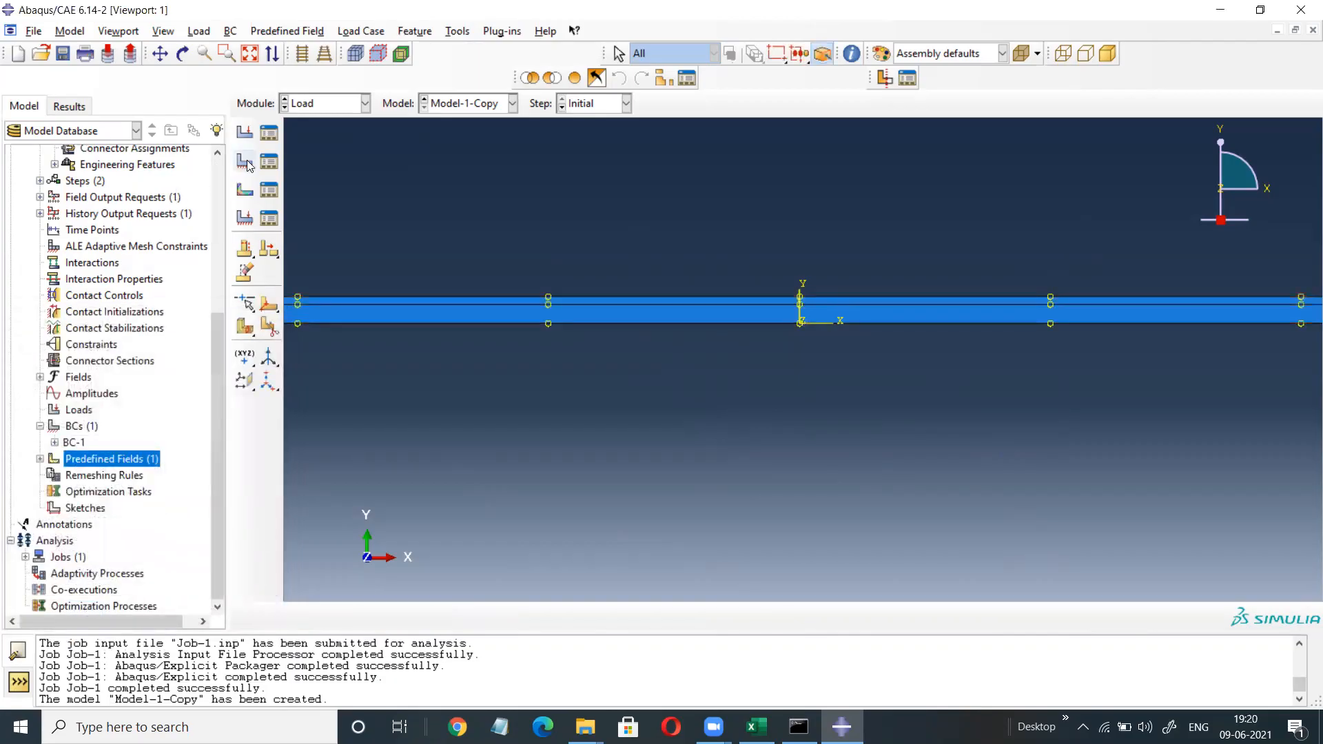
pyautogui.click(364, 103)
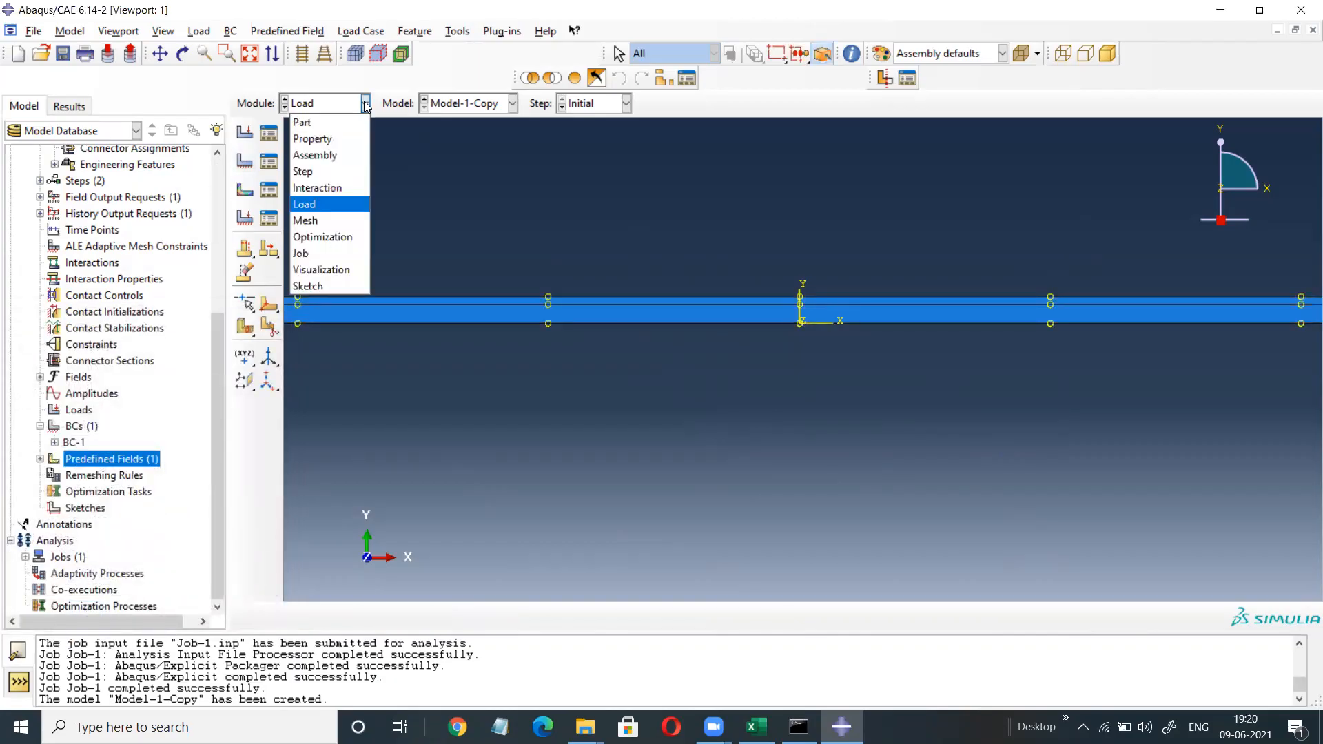
# Create Job-2 for Model-1-Copy, submit it, and open its results once completed.
pyautogui.click(315, 255)
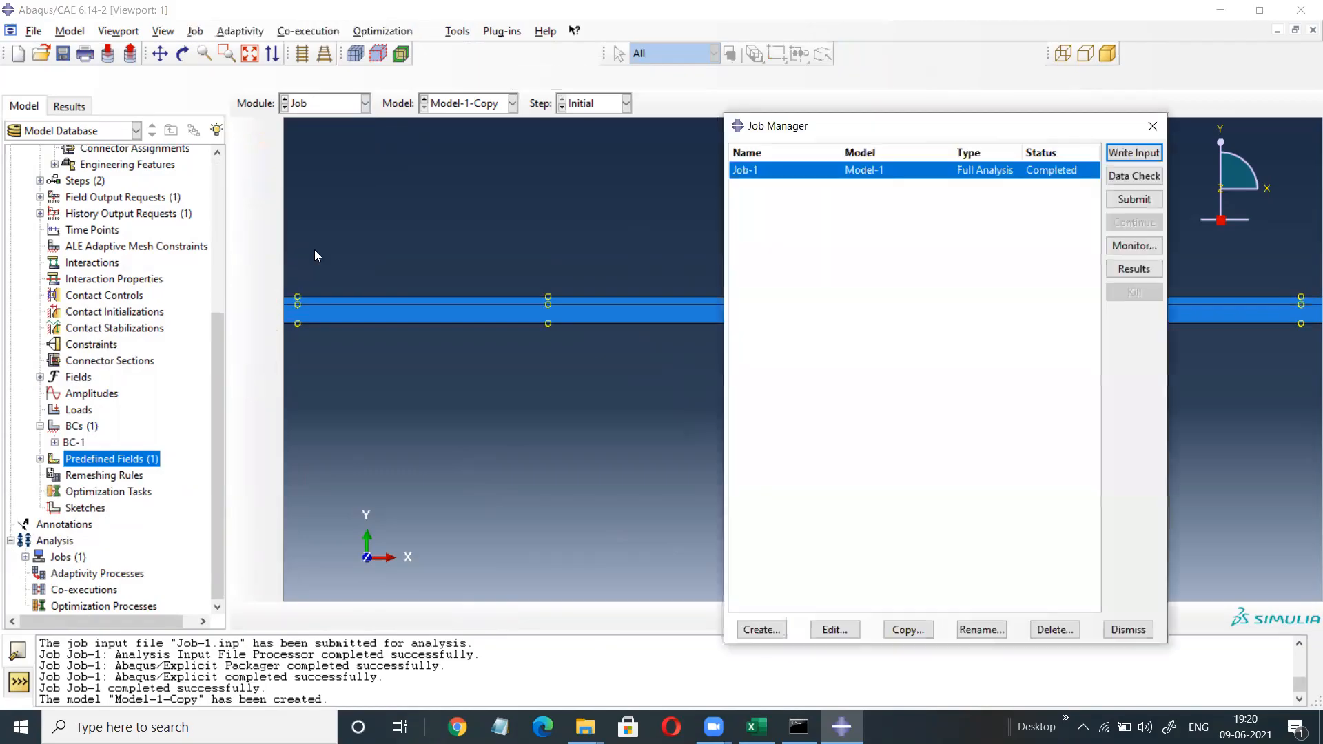
pyautogui.click(761, 629)
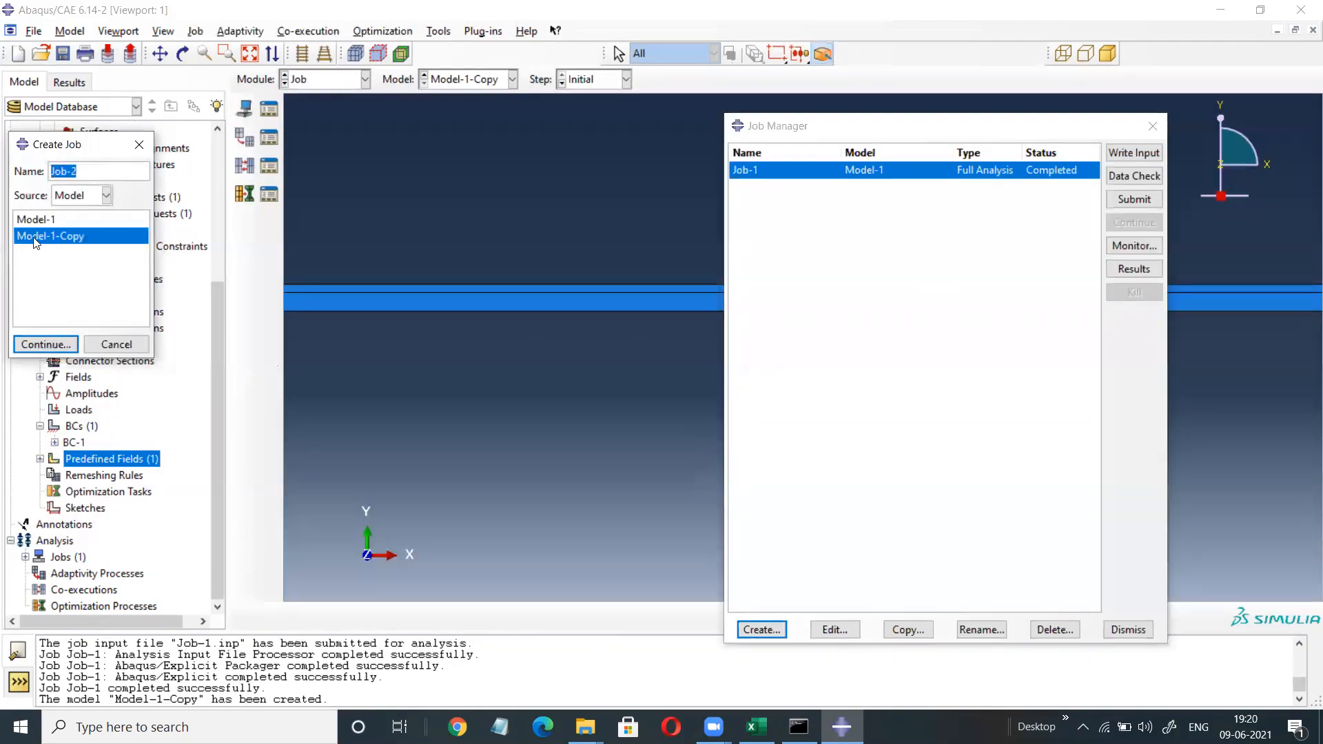
pyautogui.click(46, 343)
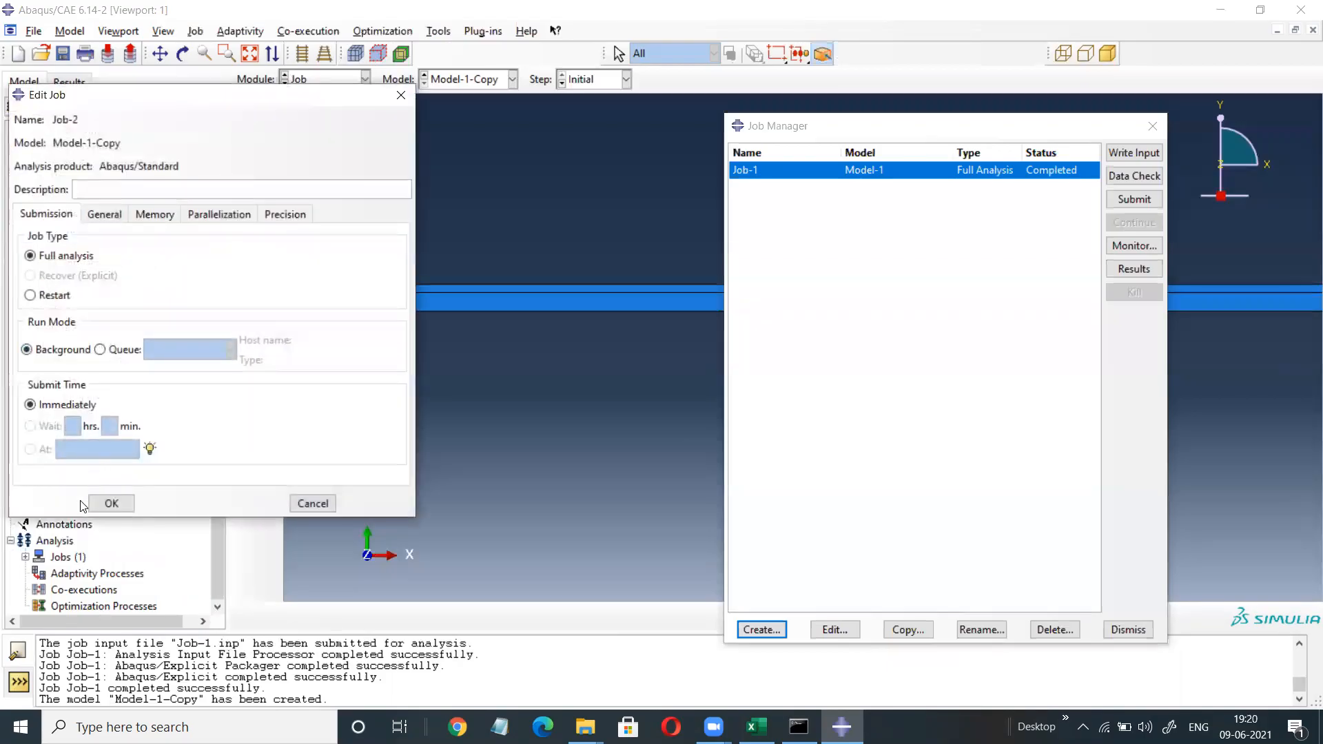
pyautogui.click(109, 503)
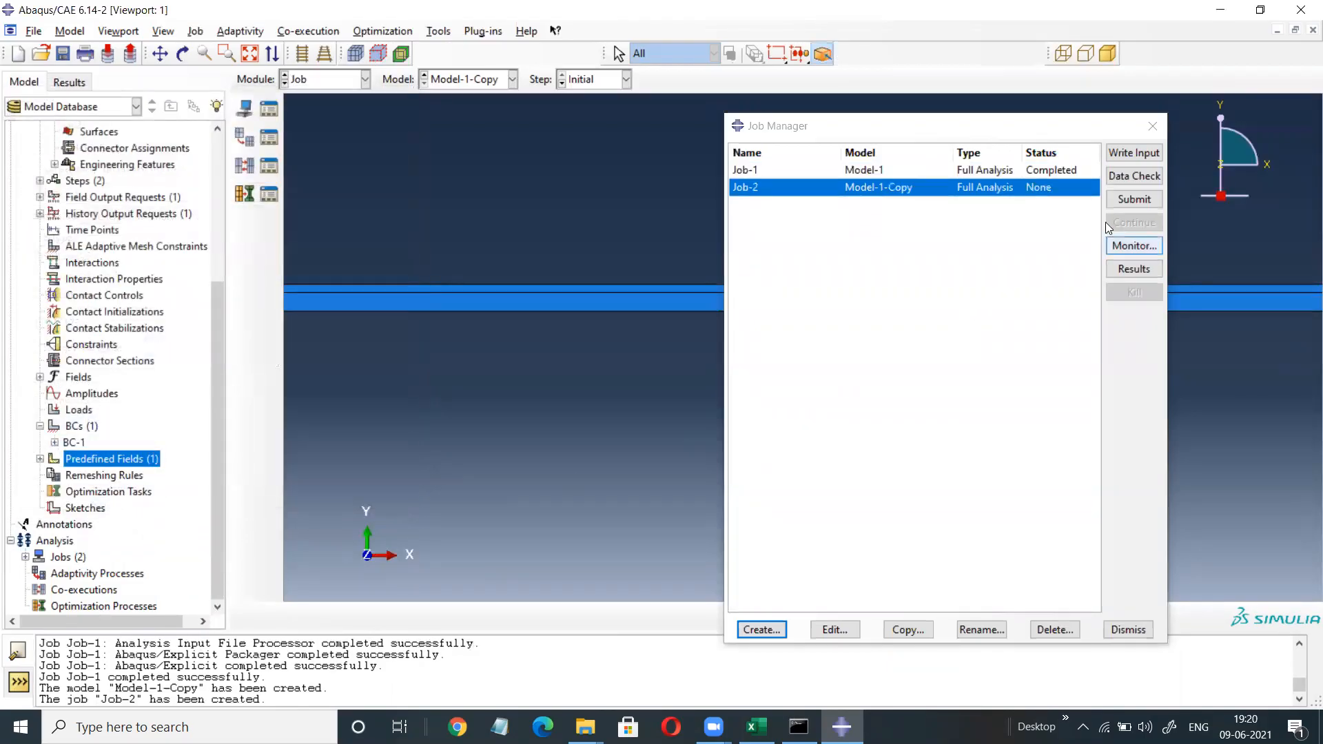
pyautogui.click(1136, 200)
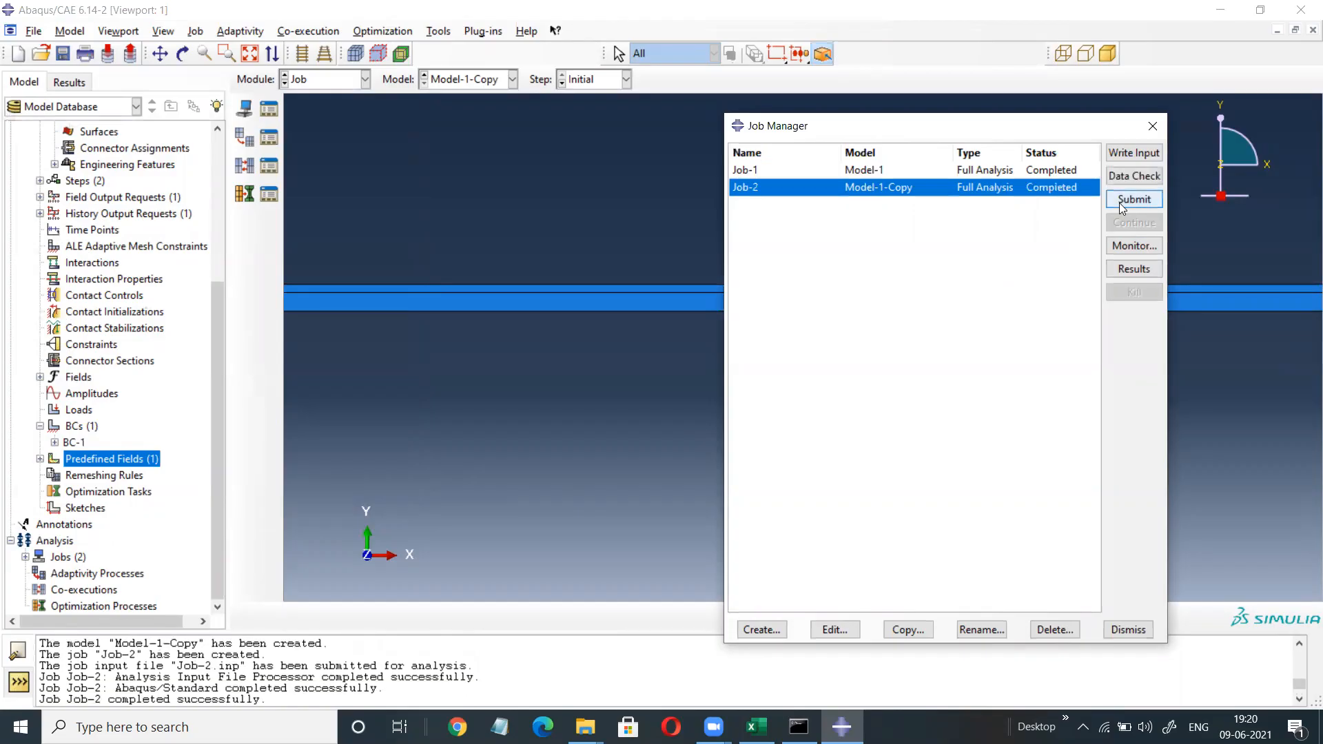
pyautogui.click(1130, 271)
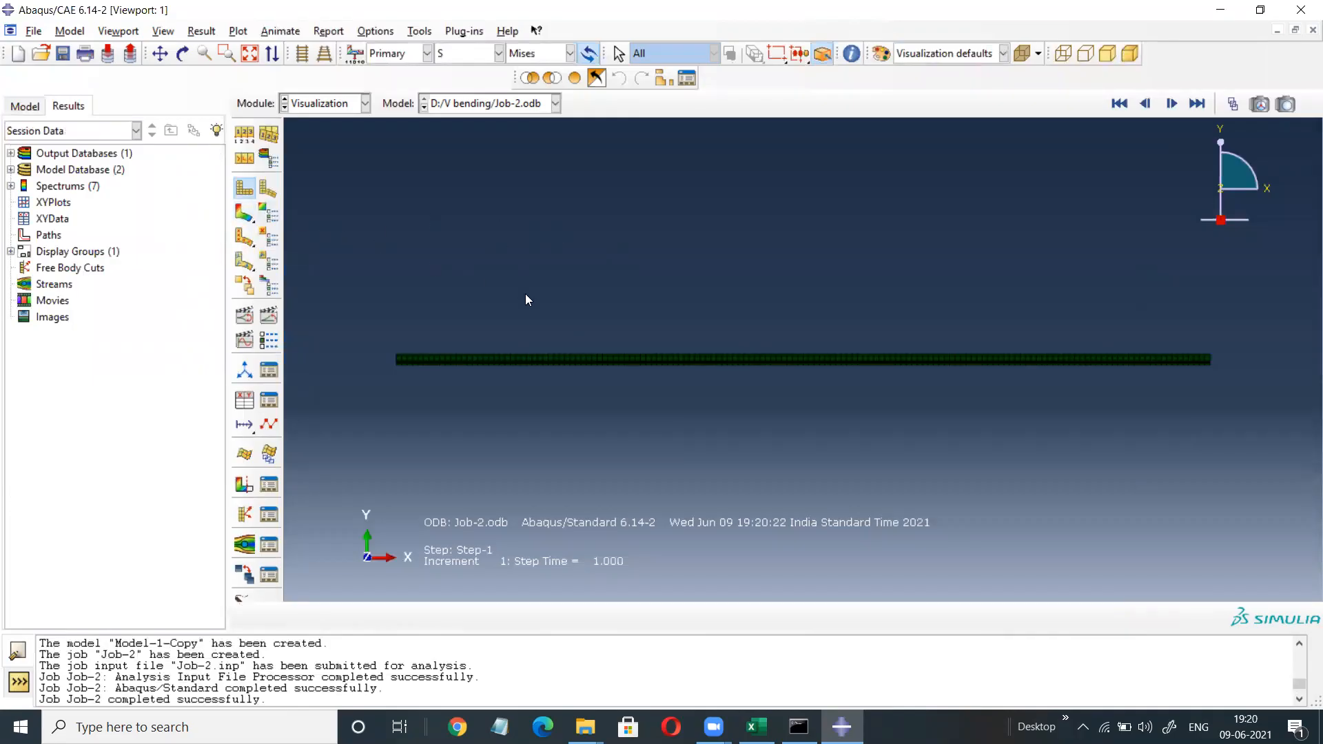
# Plot Mises contours on the deformed blank and compare first and last frames (3.925e+02 vs 3.676e+02).
pyautogui.click(243, 213)
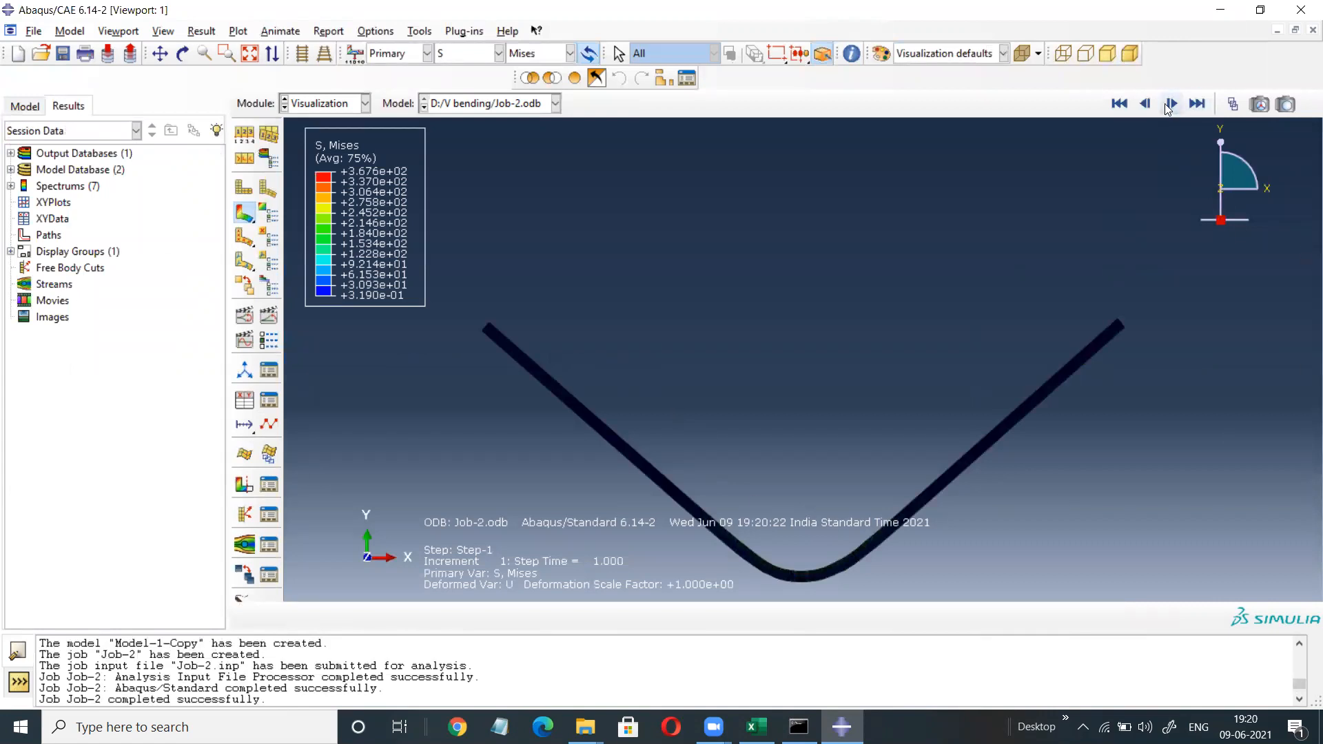
pyautogui.click(1120, 104)
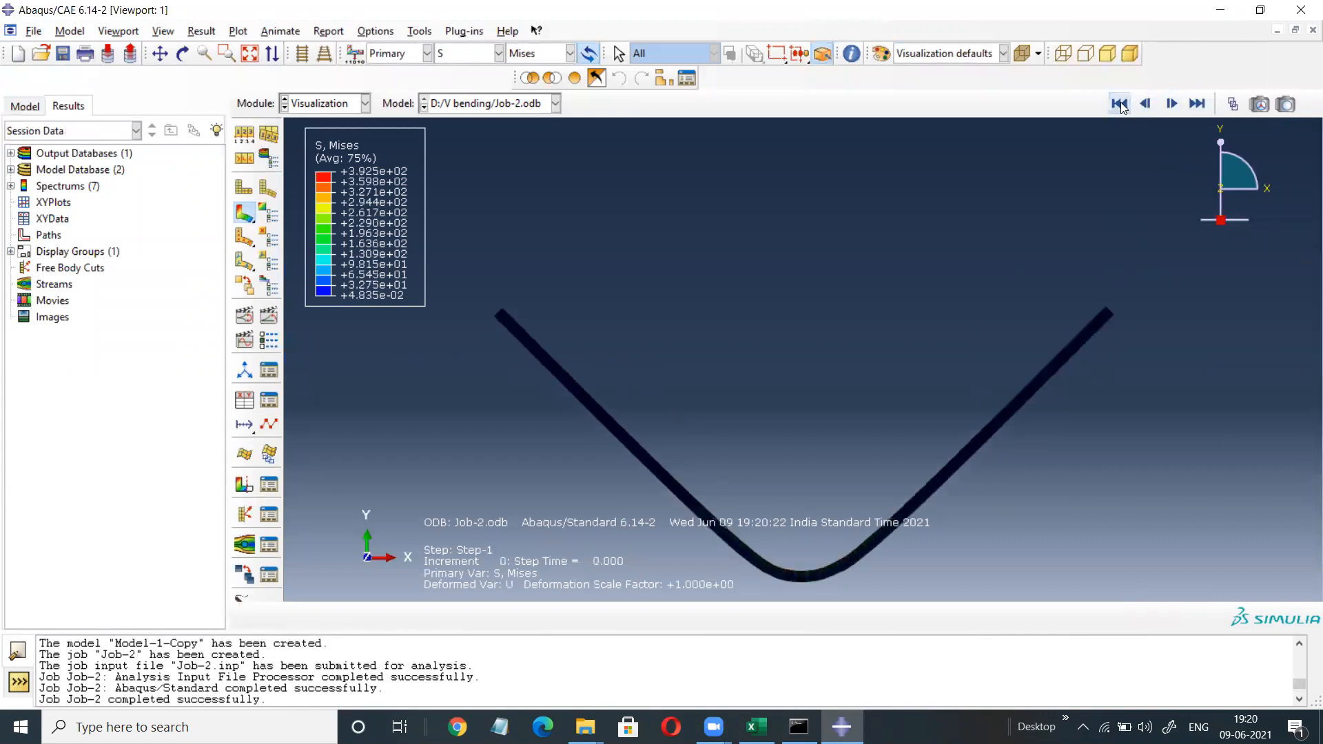
pyautogui.click(1196, 104)
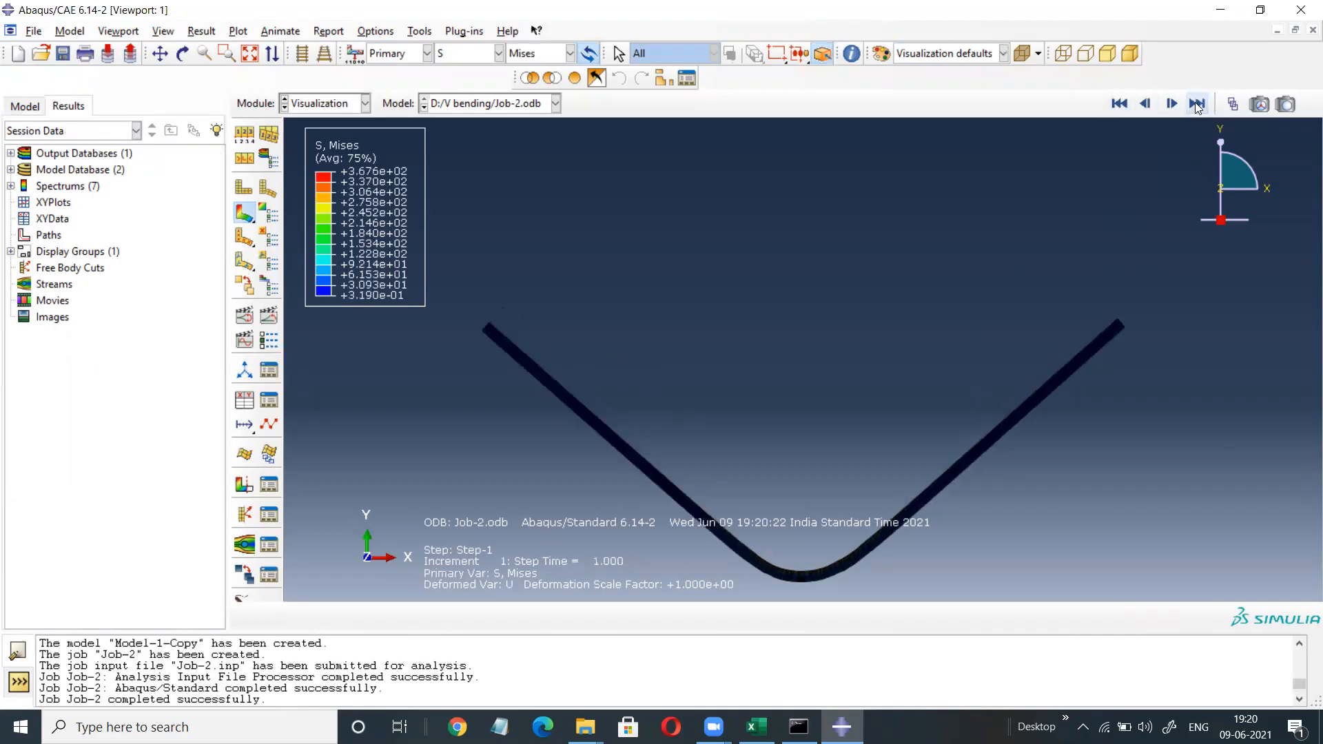
pyautogui.click(1119, 104)
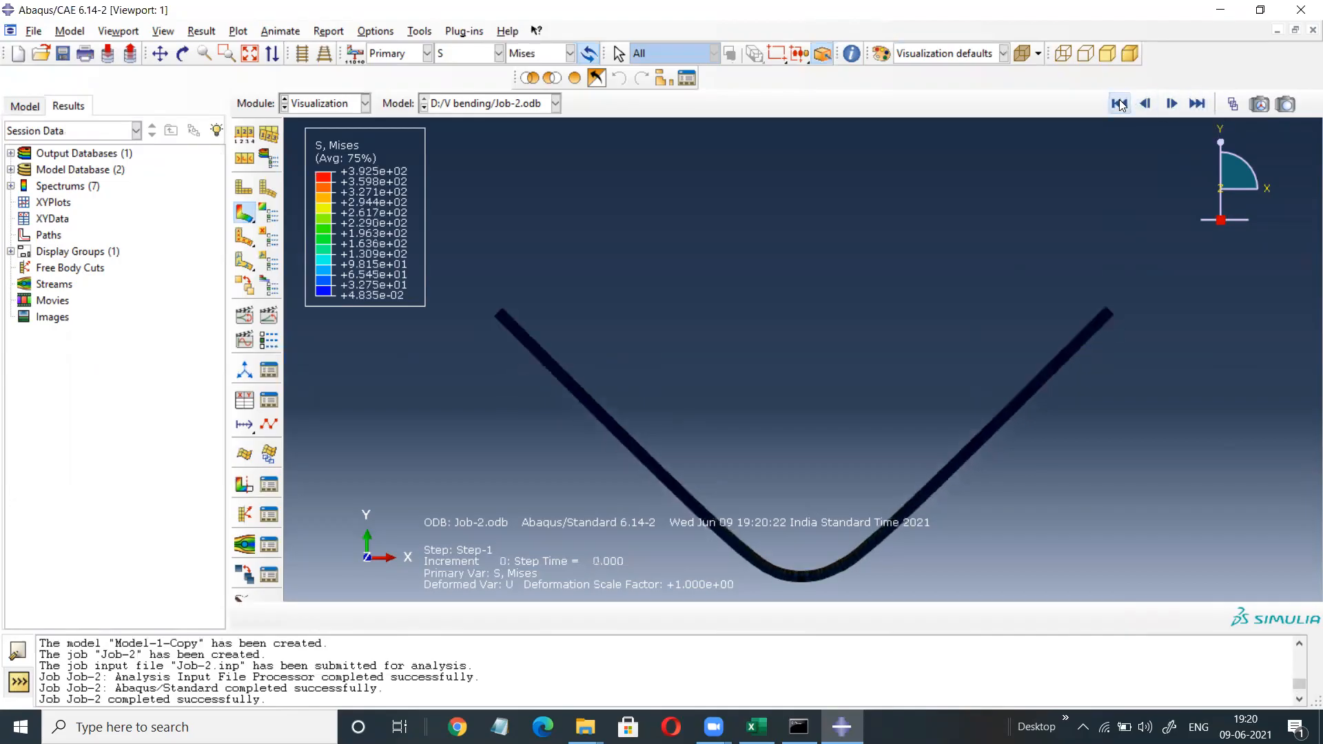
pyautogui.click(1198, 104)
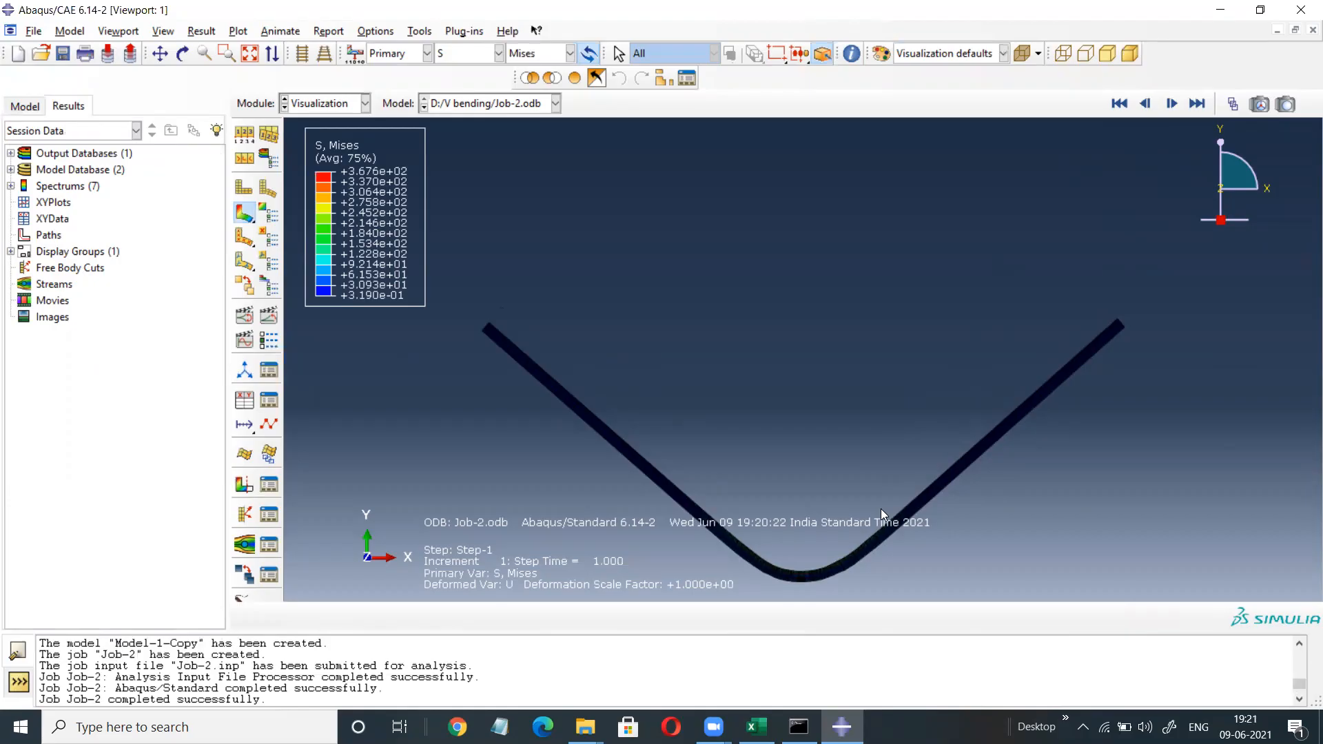
pyautogui.click(1120, 103)
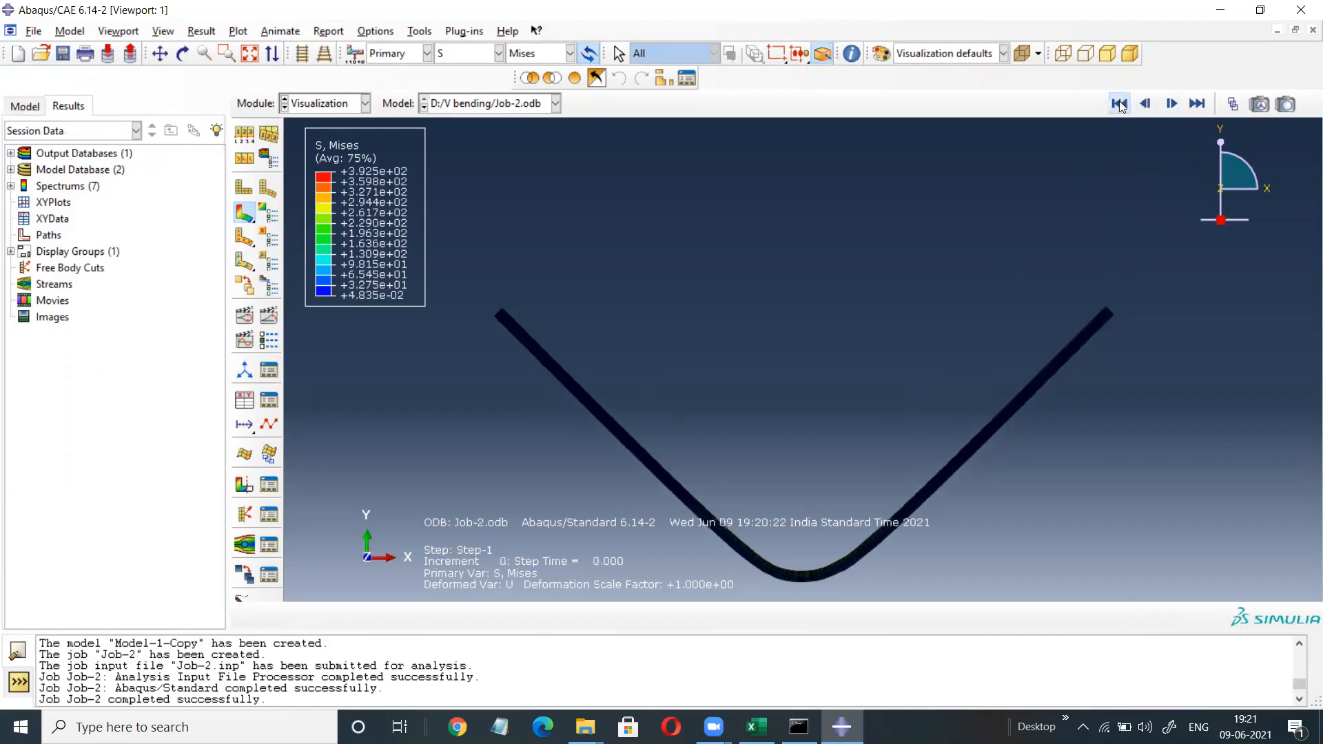
pyautogui.click(1171, 103)
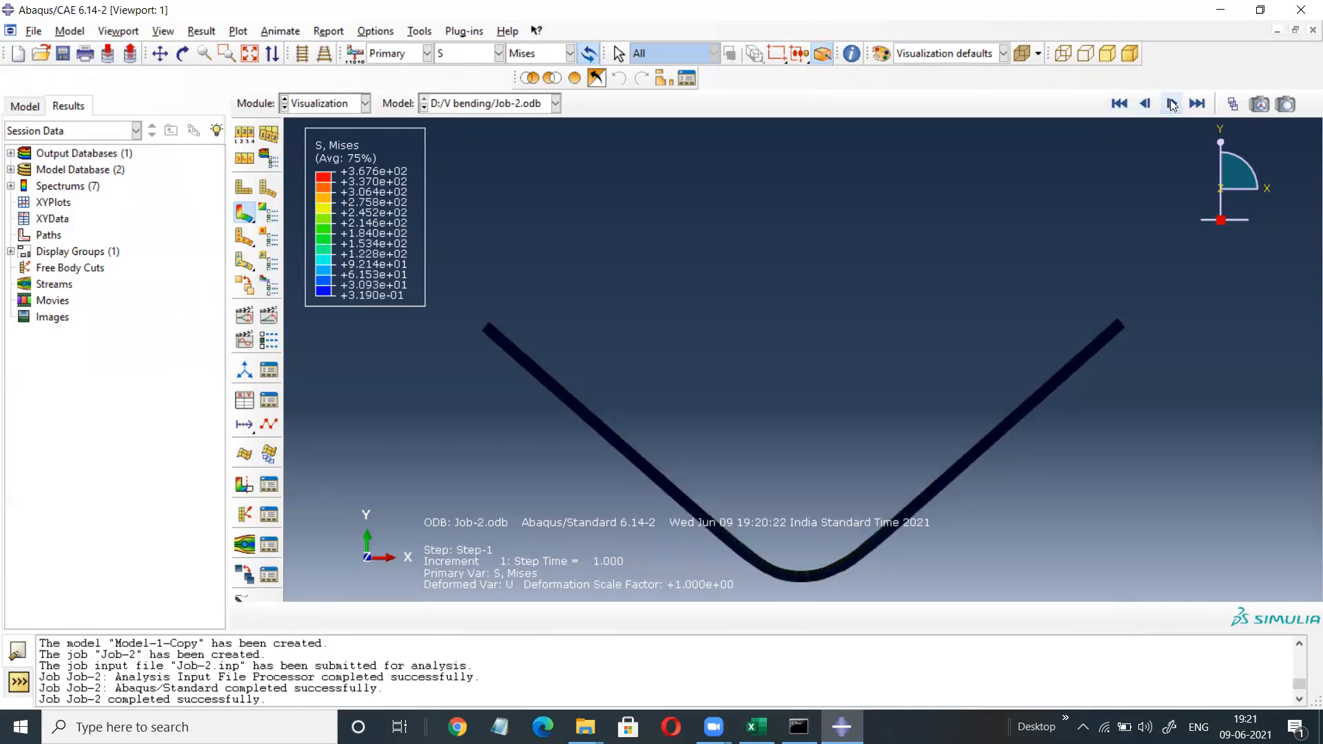
pyautogui.click(1145, 103)
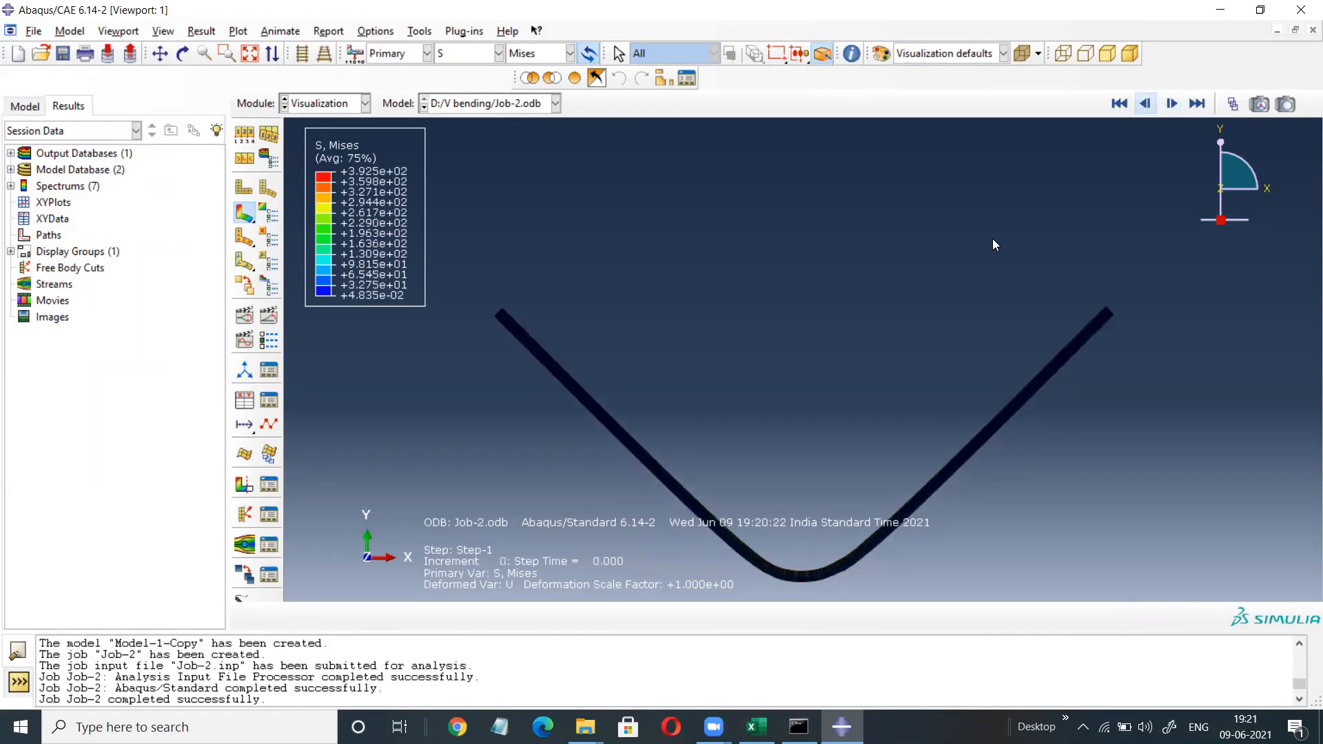